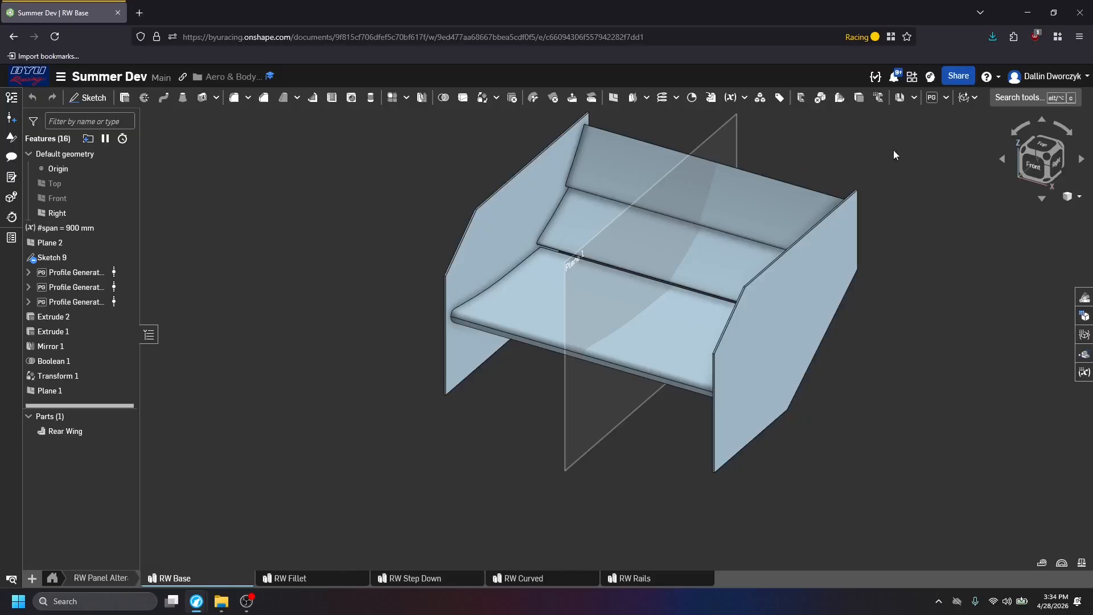
Look through the RW Fillet, RW Step Down, RW Curved and RW Rails part studios to compare the rear wing variants.
left_click(285, 576)
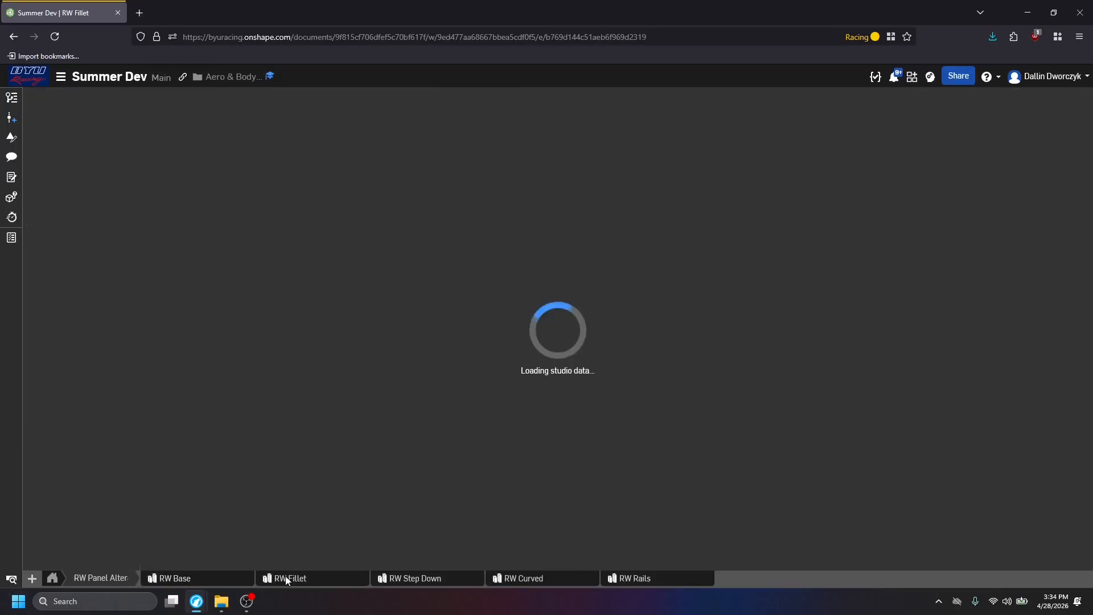
left_click(448, 577)
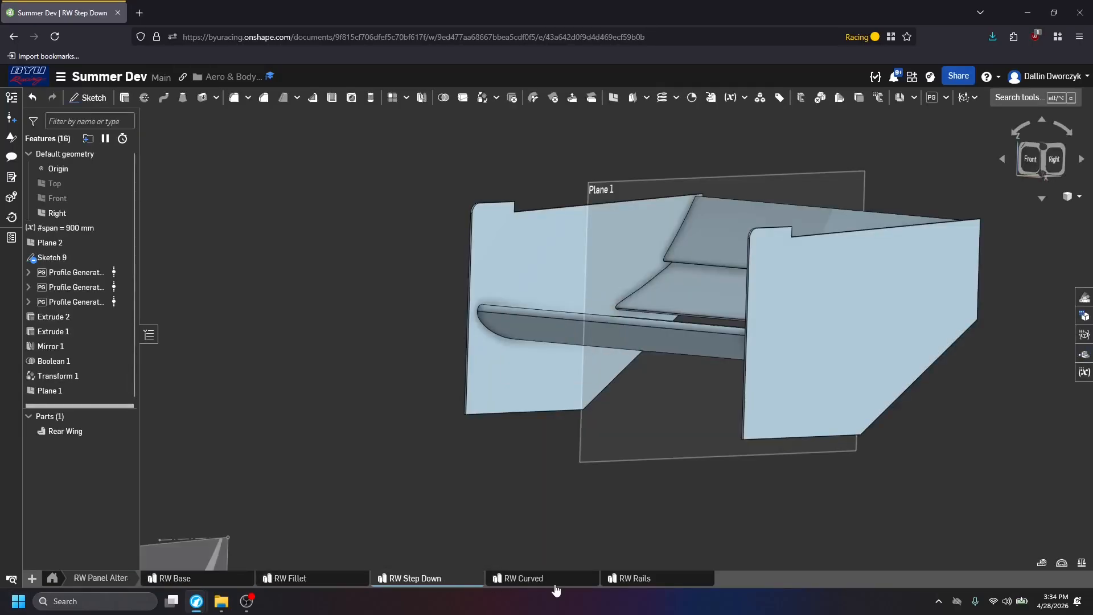
left_click(549, 579)
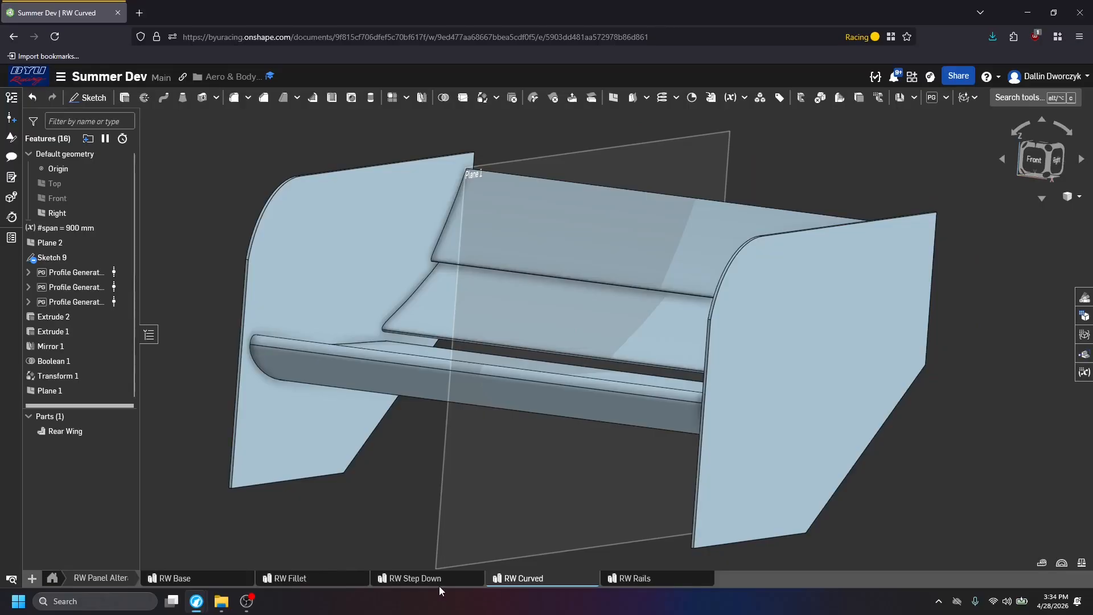
left_click(656, 579)
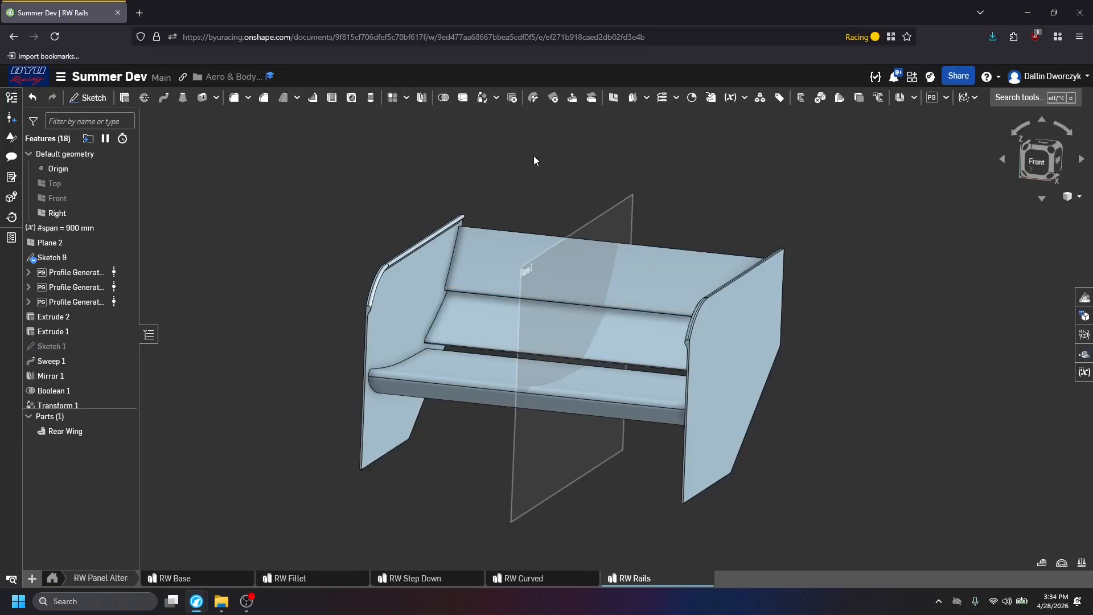
Rename the Rear Wing part in the RW Base part studio to "RW Base".
left_click(222, 582)
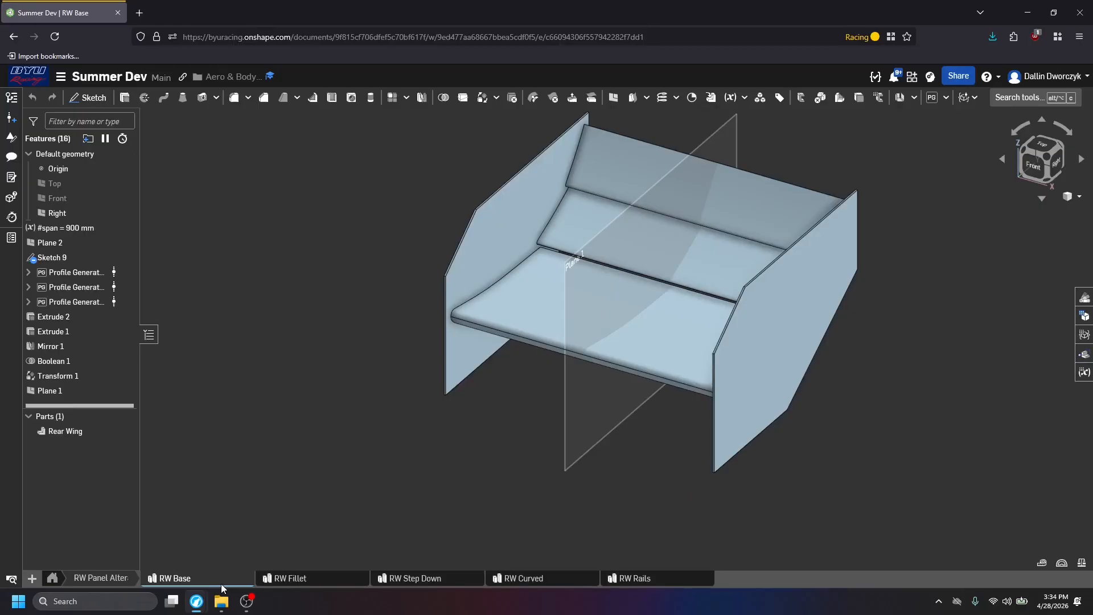
right_click(87, 435)
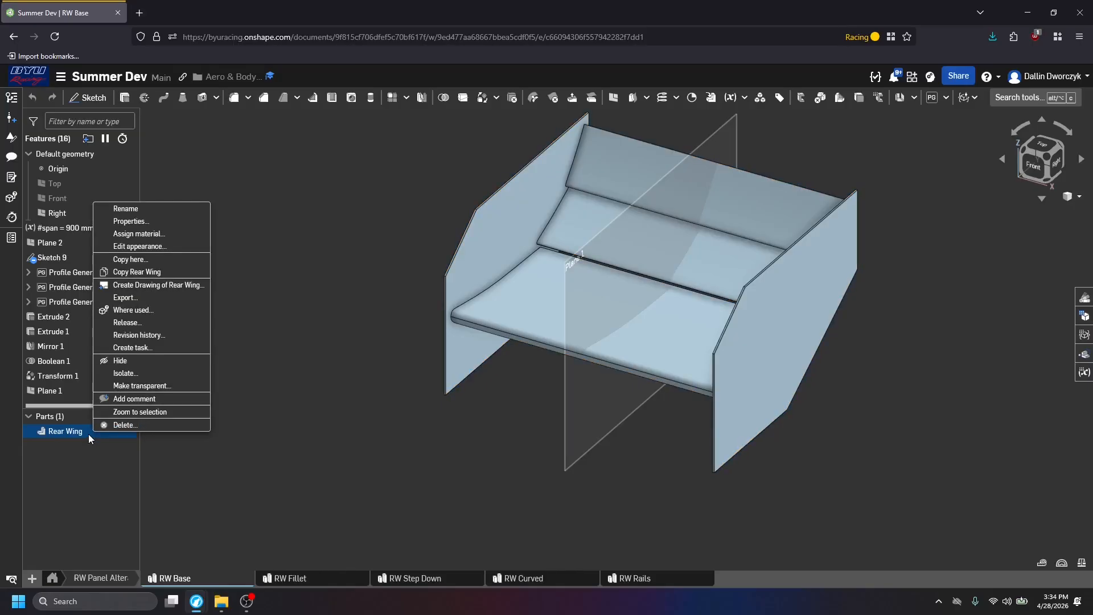
left_click(79, 432)
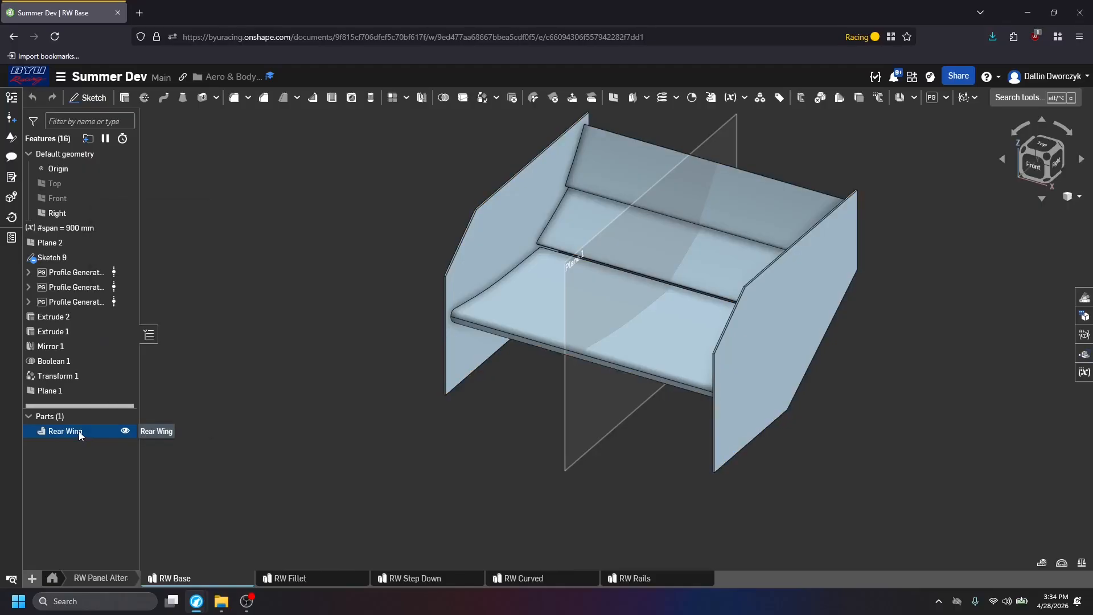
double_click(78, 432)
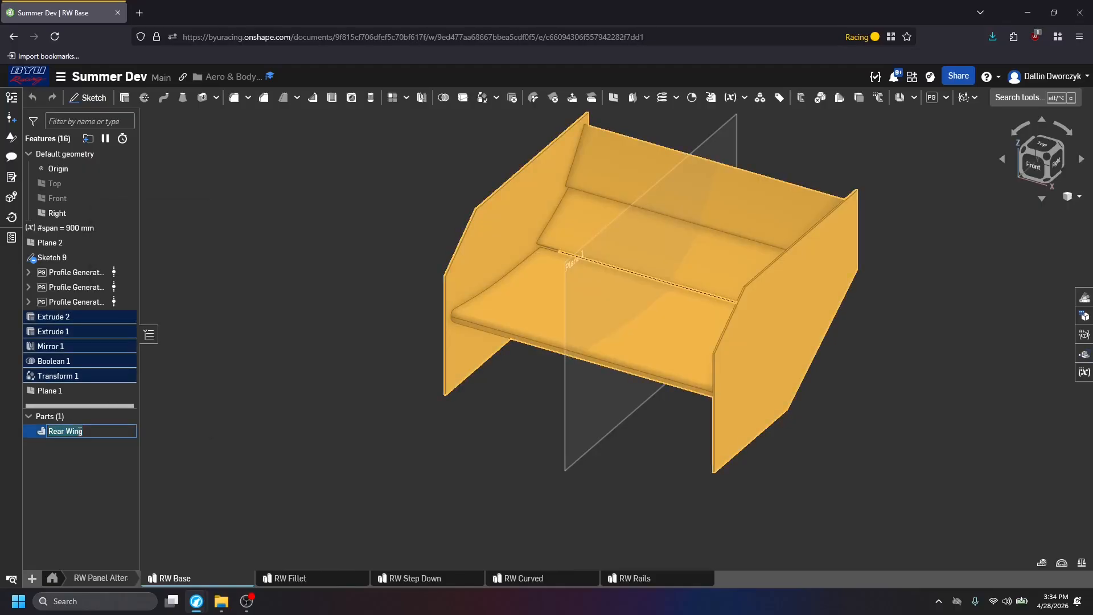
type("RW Base")
key("Return")
left_click(81, 458)
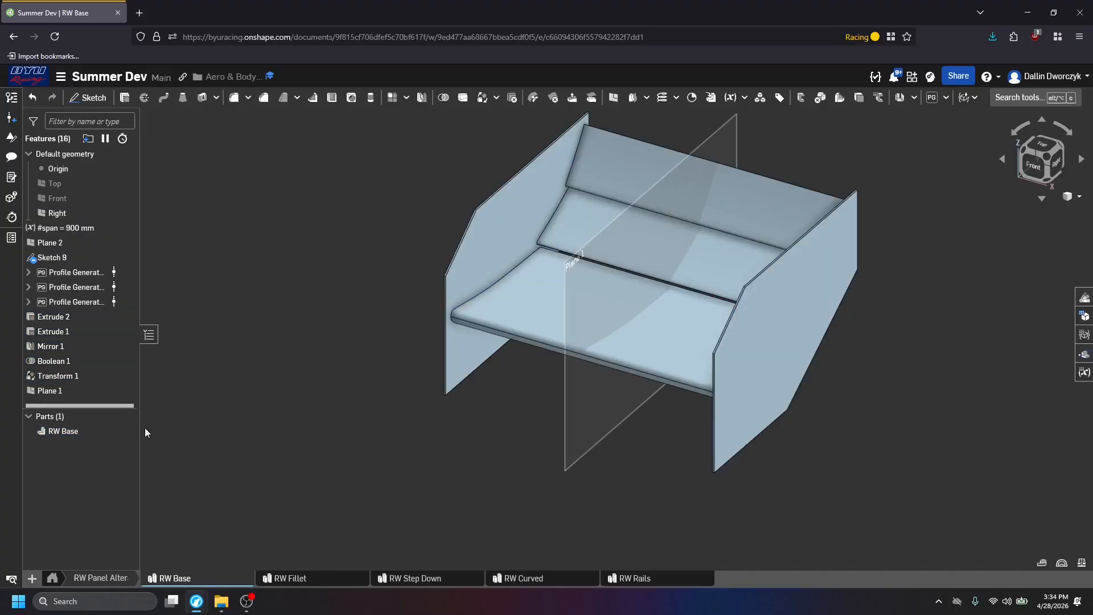
Export the RW Base part as a downloaded Parasolid file, saving "RW Base - RW Base.x_t" in the RW Full Car Tutorial folder.
right_click(97, 429)
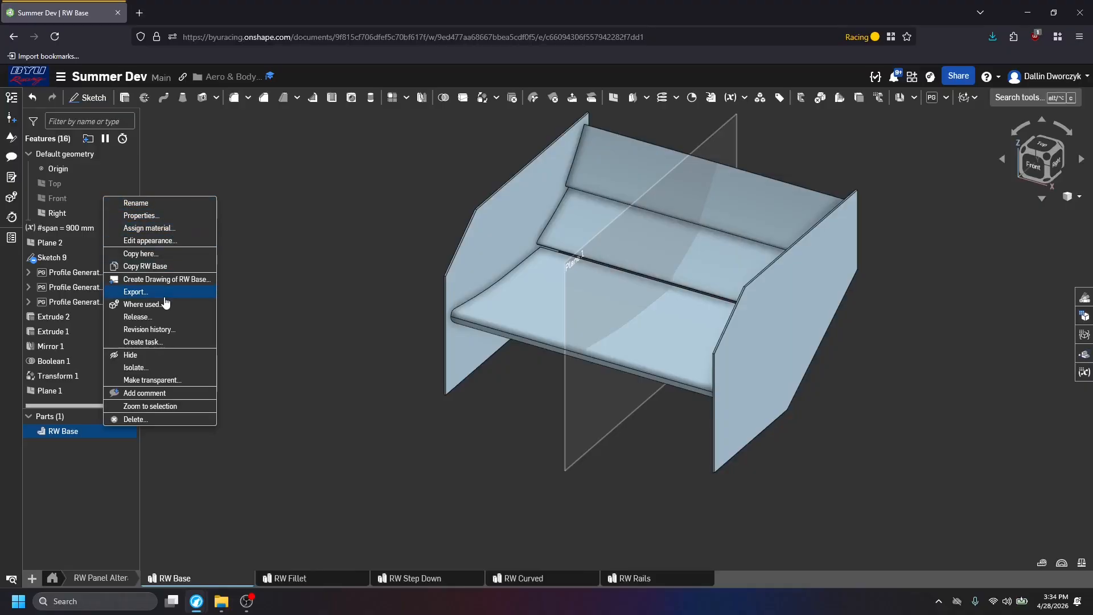
left_click(136, 291)
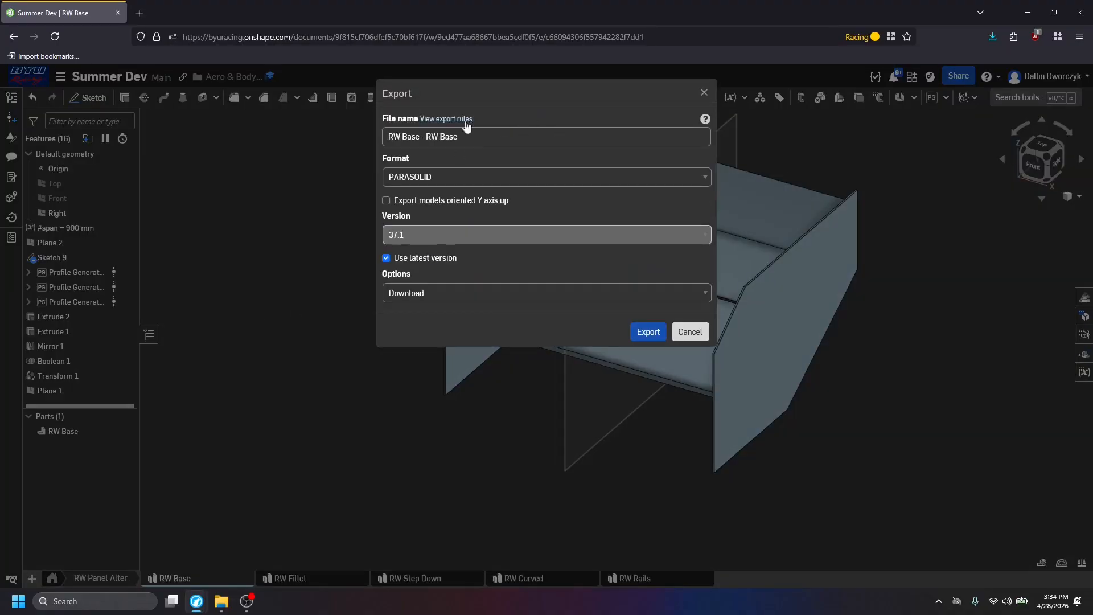
left_click(443, 178)
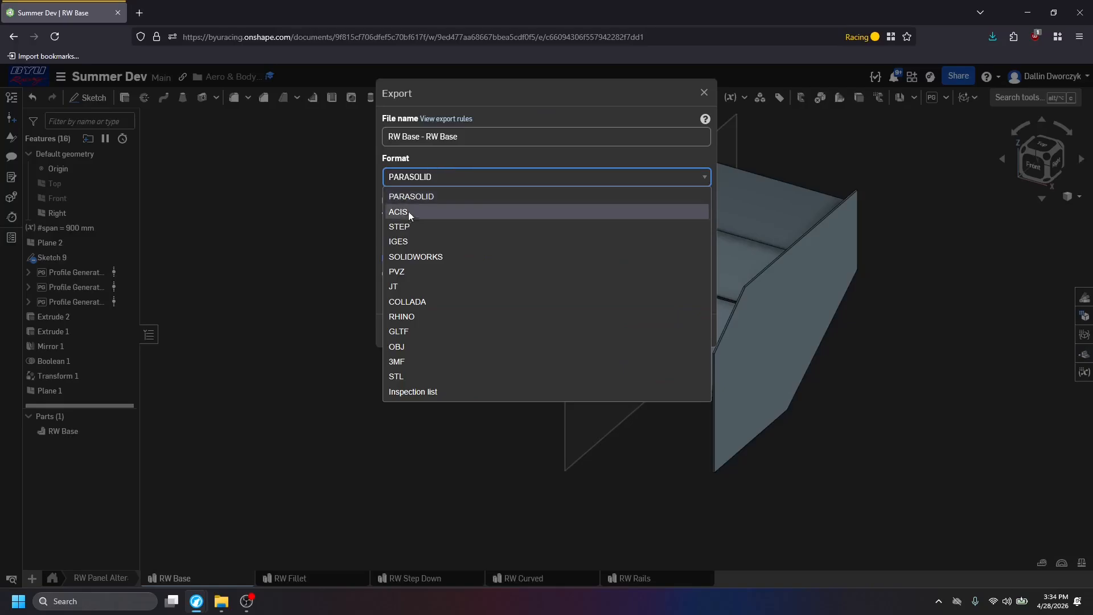
left_click(409, 197)
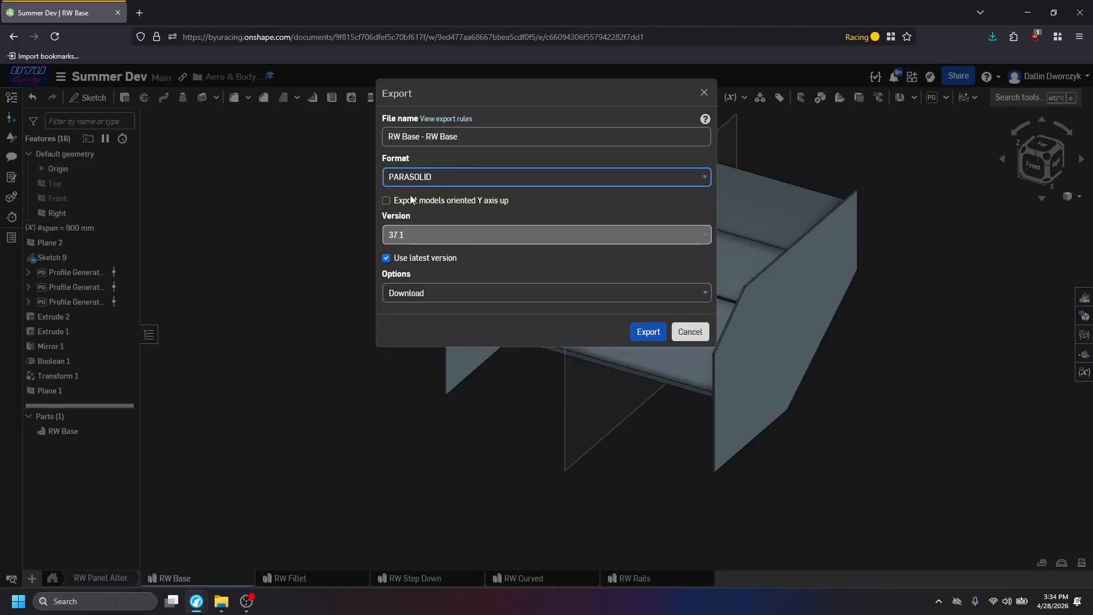
left_click(411, 176)
left_click(441, 164)
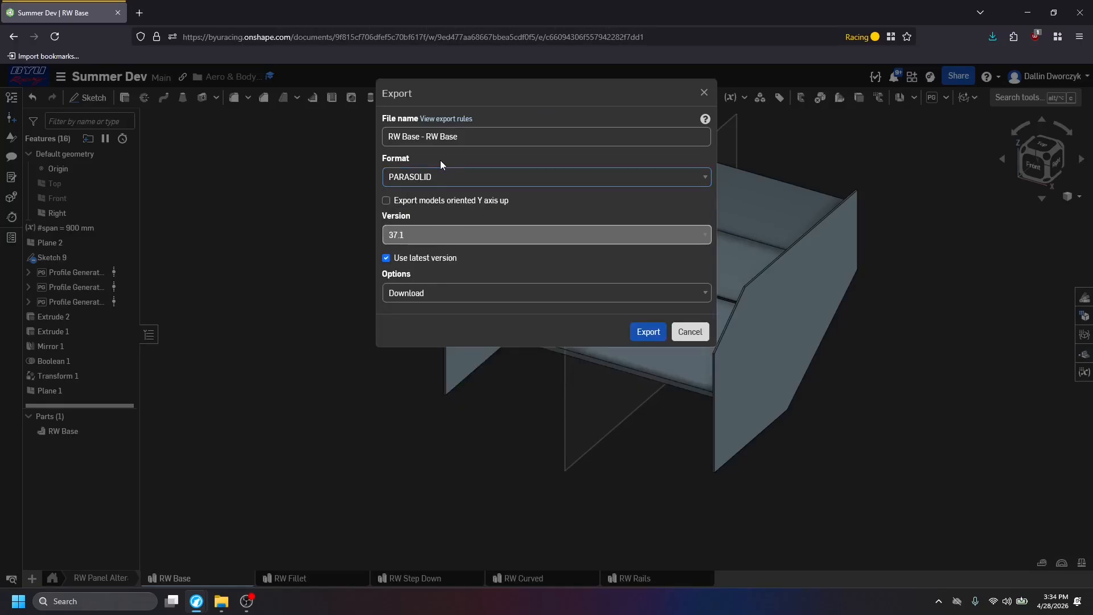
left_click(433, 288)
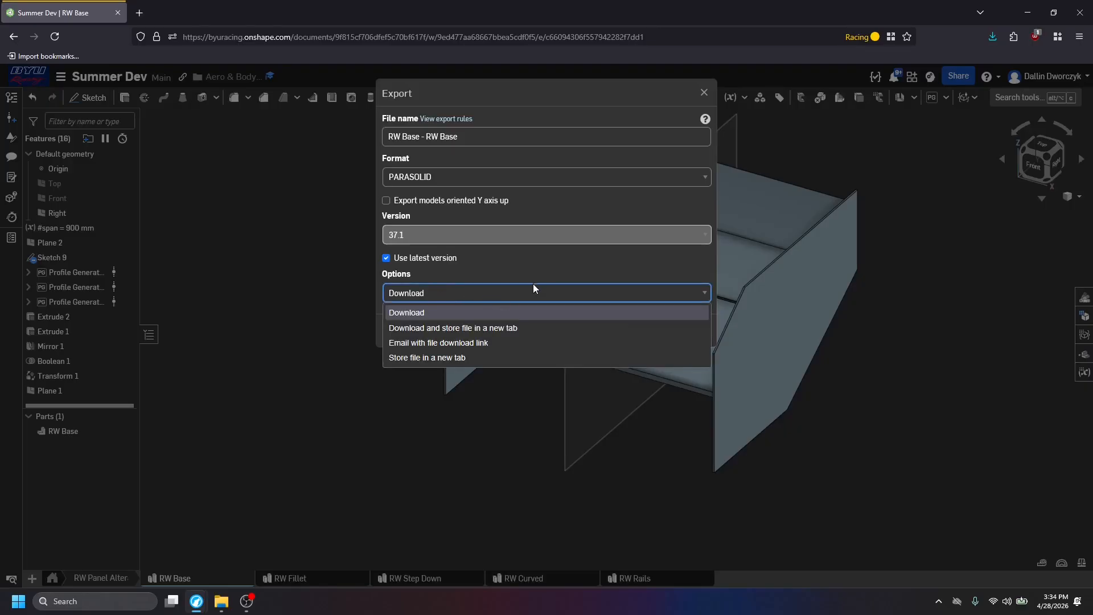
left_click(545, 276)
left_click(648, 333)
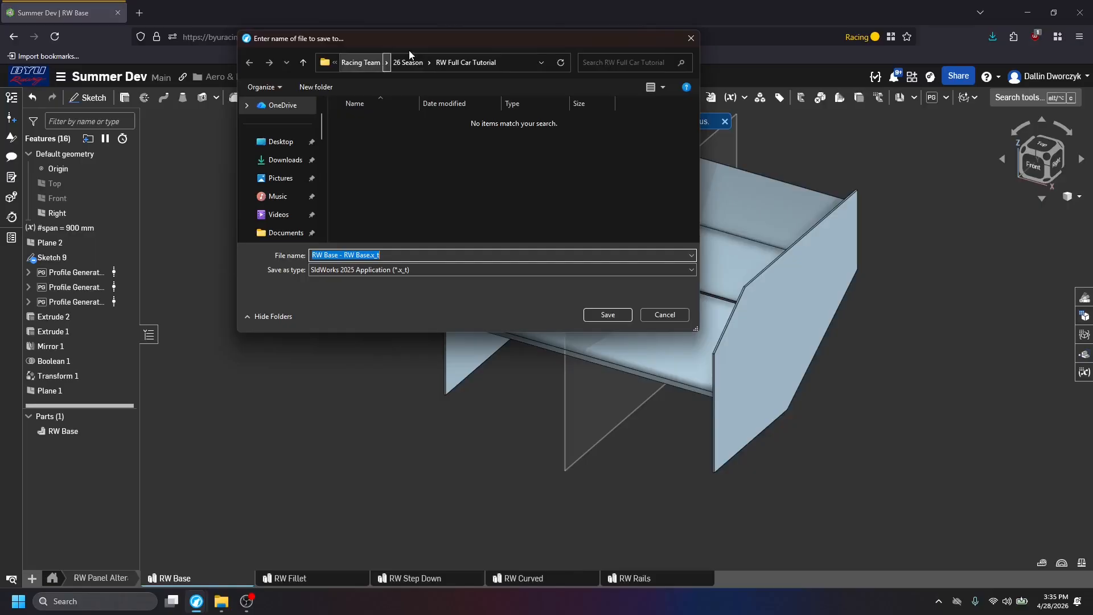
left_click(601, 314)
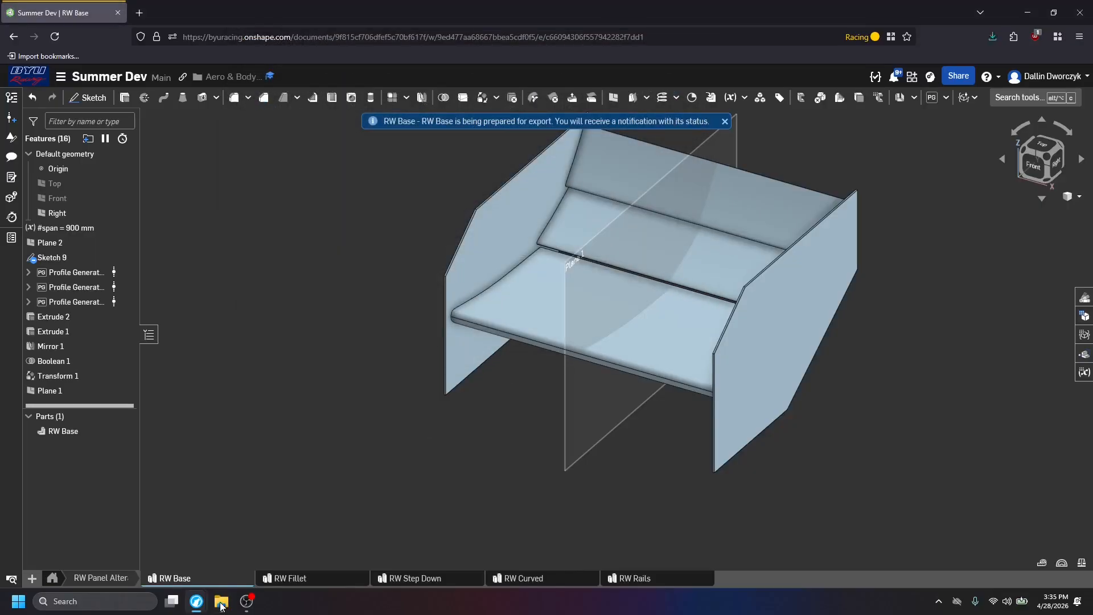
Rename the Rear Wing part in the RW Fillet part studio to "RW Fillet".
left_click(307, 580)
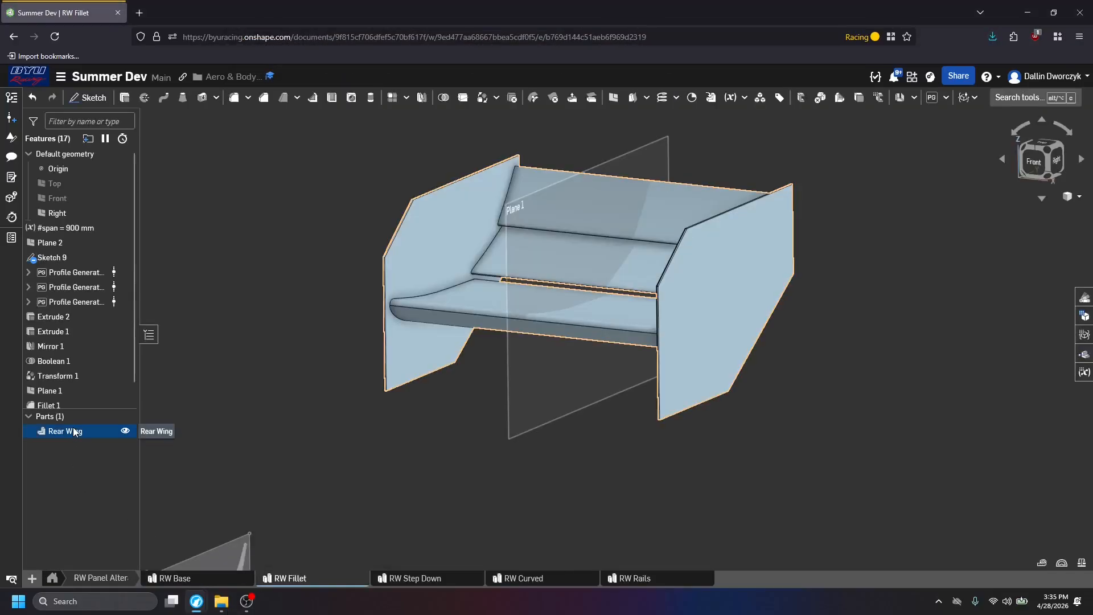
double_click(74, 430)
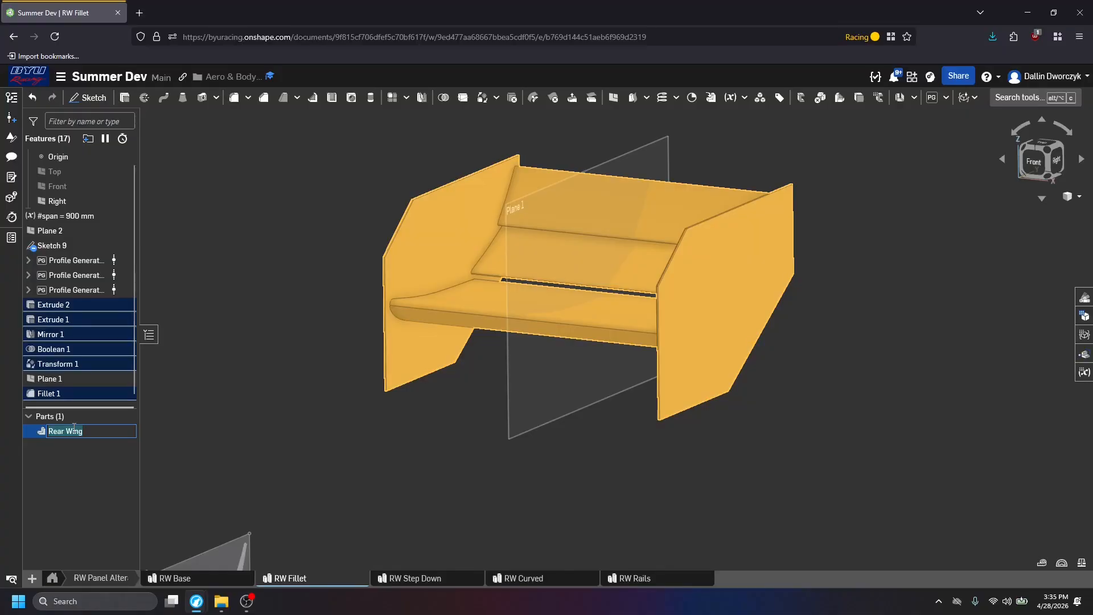
type("RW Fillet")
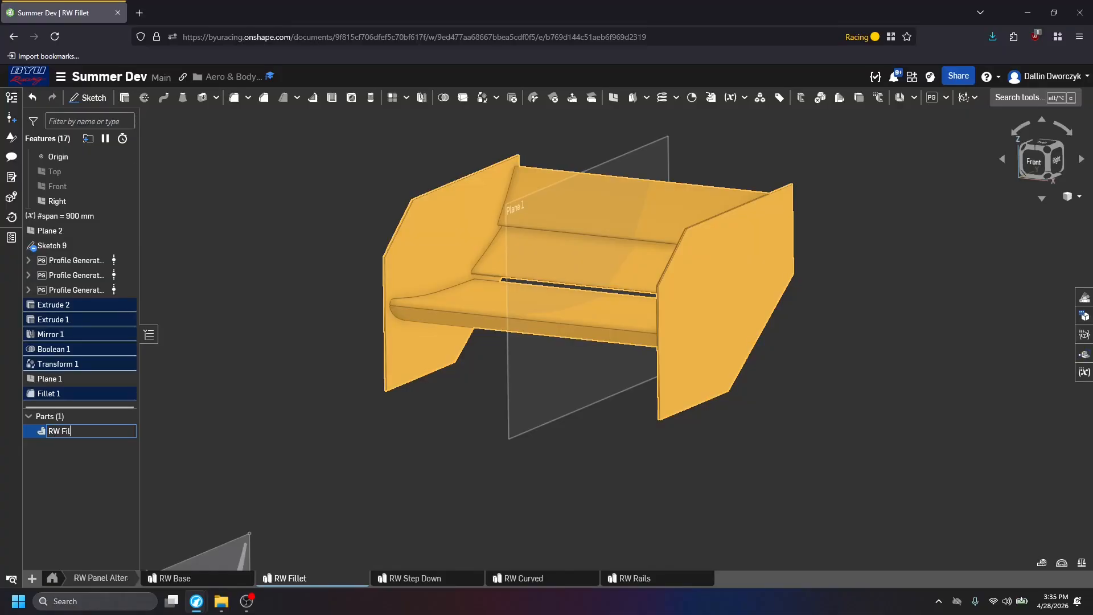
key("Return")
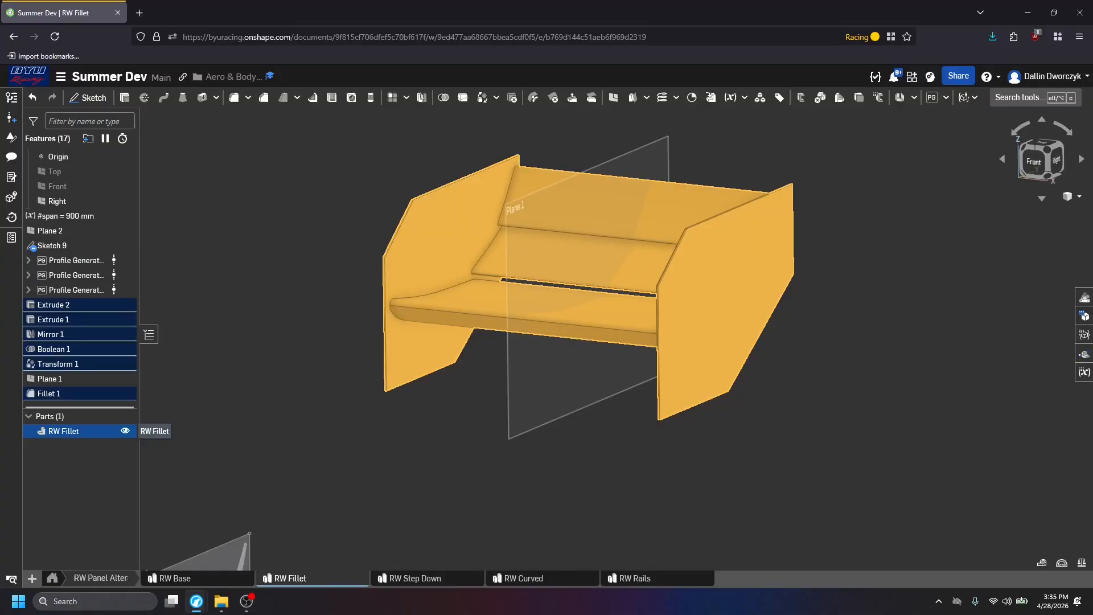
Export the RW Fillet part as Parasolid, saving "RW Fillet - RW Fillet.x_t" in the RW Full Car Tutorial folder, and switch to RW Step Down.
right_click(89, 430)
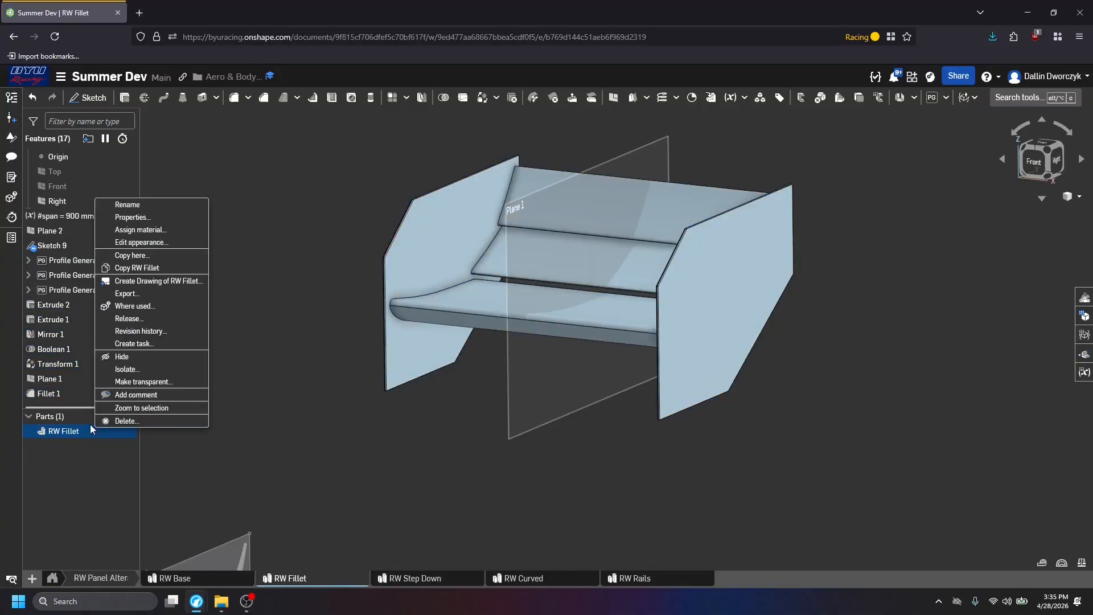
left_click(126, 293)
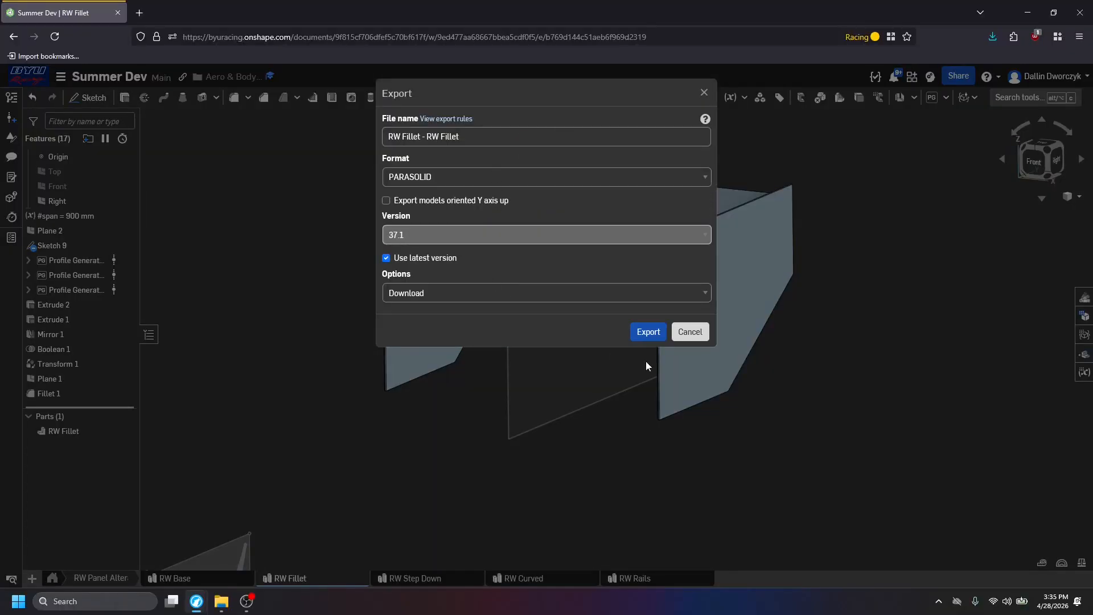
left_click(648, 331)
left_click(421, 579)
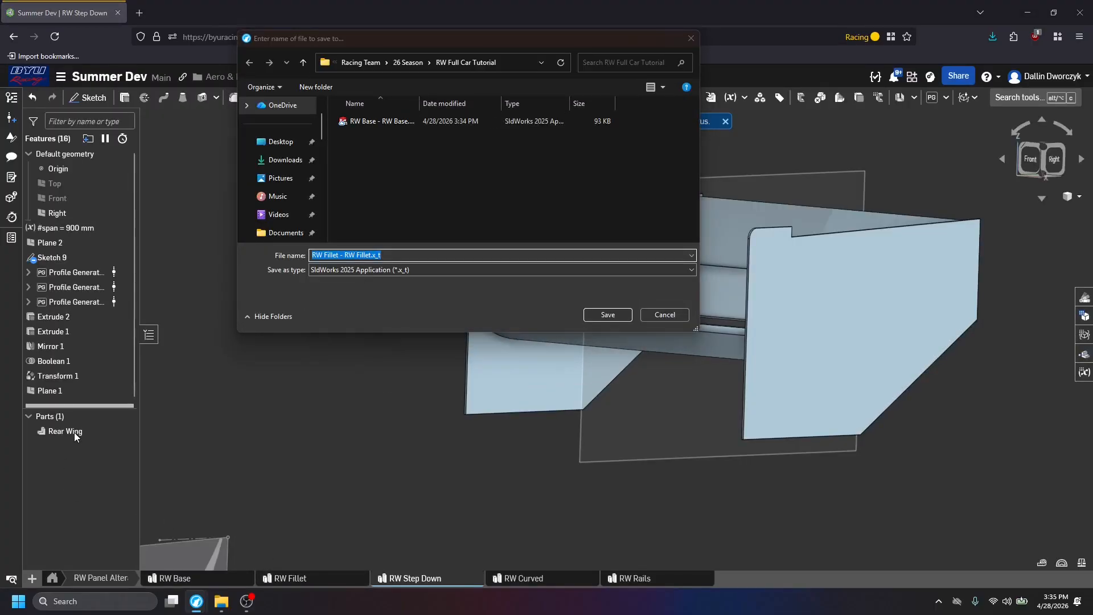
left_click(606, 314)
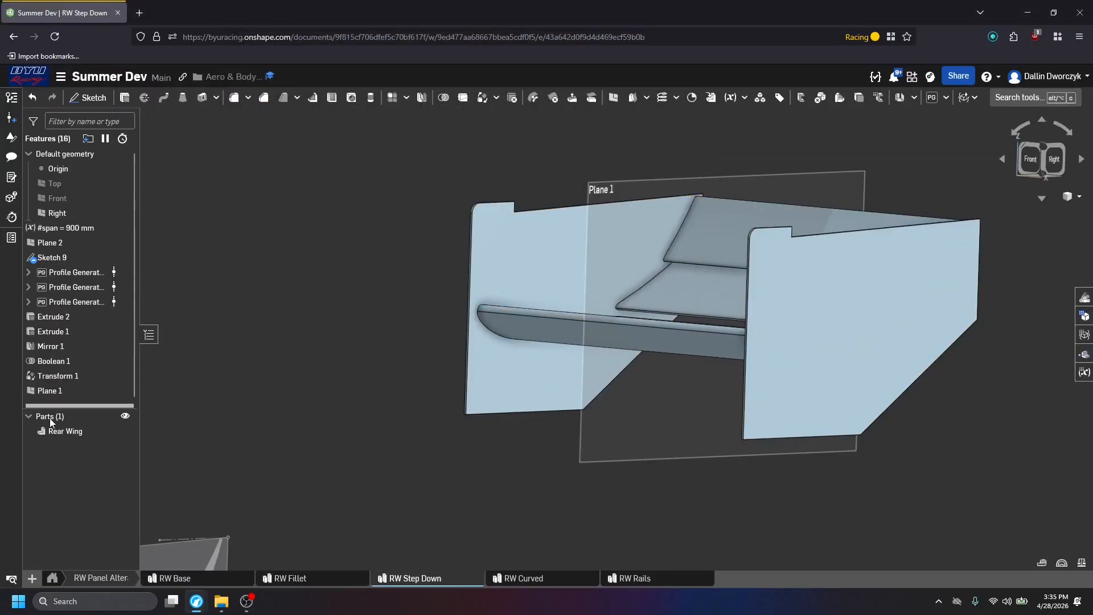
Rename the Rear Wing part in the RW Step Down part studio to "RW Step Down".
double_click(63, 431)
type("RW Step Down")
key("Return")
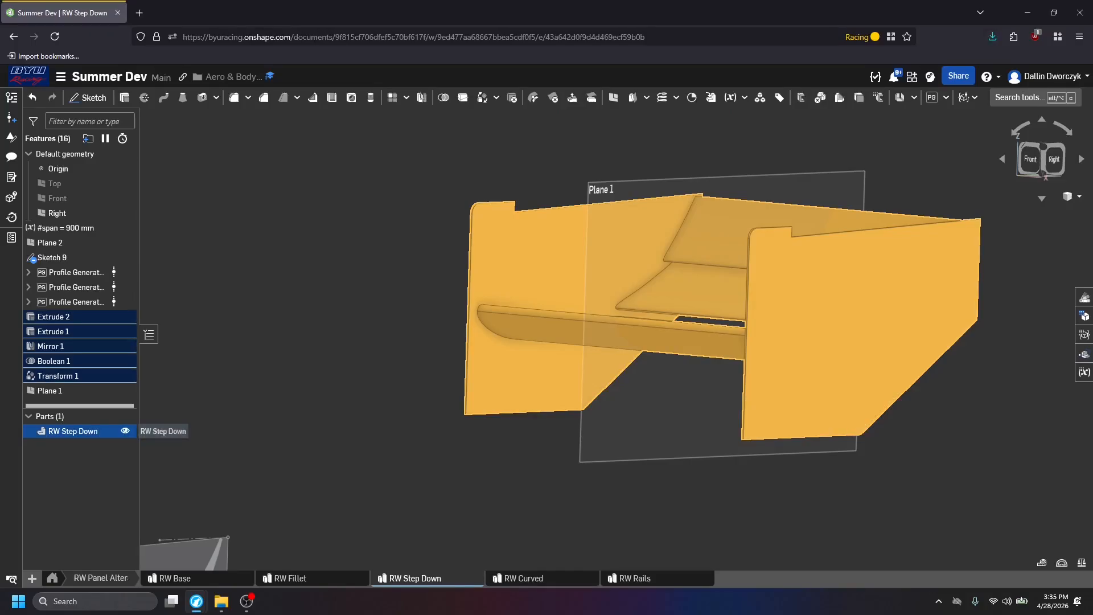
Export the RW Step Down part as Parasolid, saving "RW Step Down - RW Step Down.x_t" in the RW Full Car Tutorial folder.
right_click(104, 432)
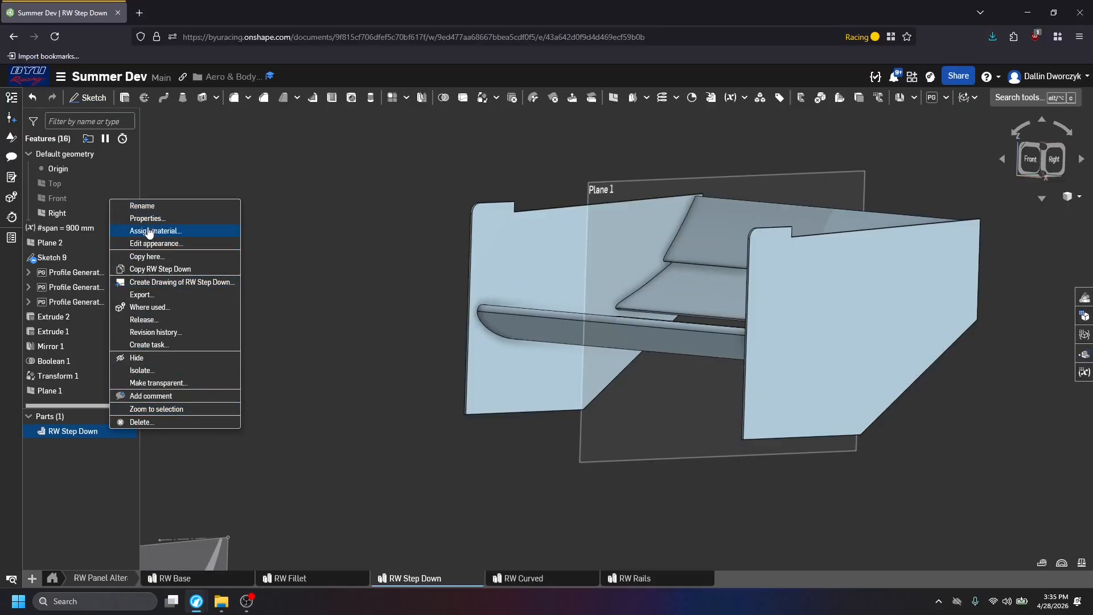
key("Escape")
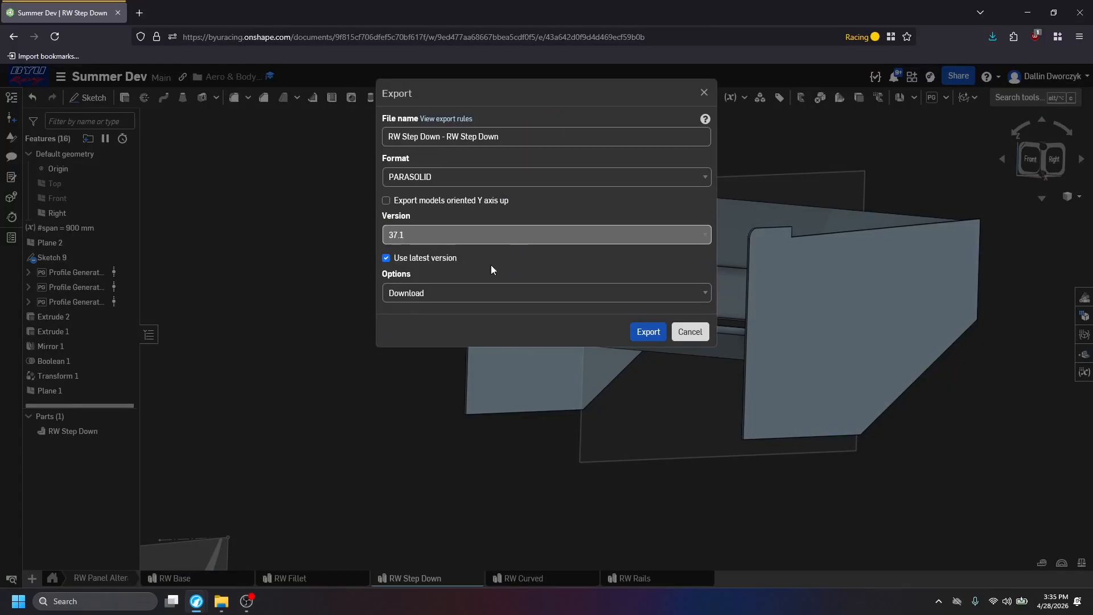
left_click(648, 331)
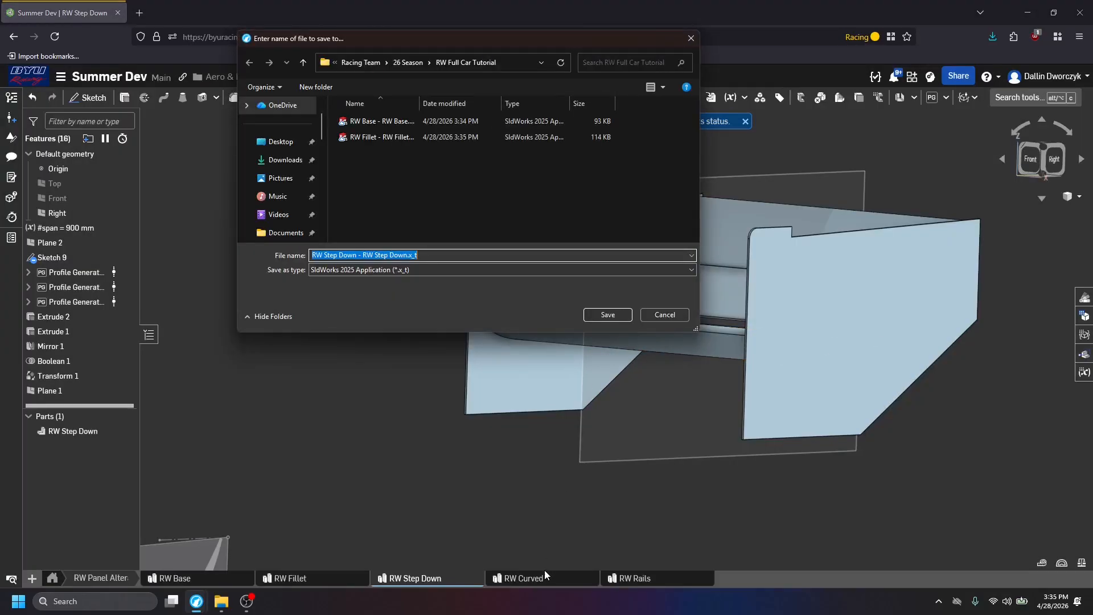
left_click(608, 314)
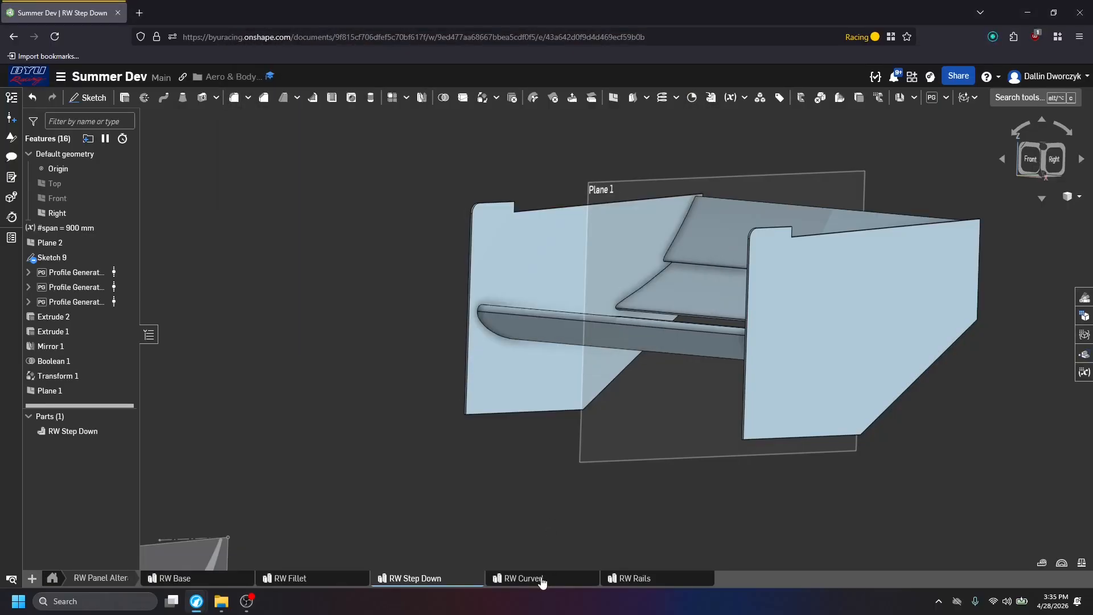
Rename the Rear Wing part in the RW Curved part studio to "RW Curved".
left_click(541, 578)
right_click(64, 431)
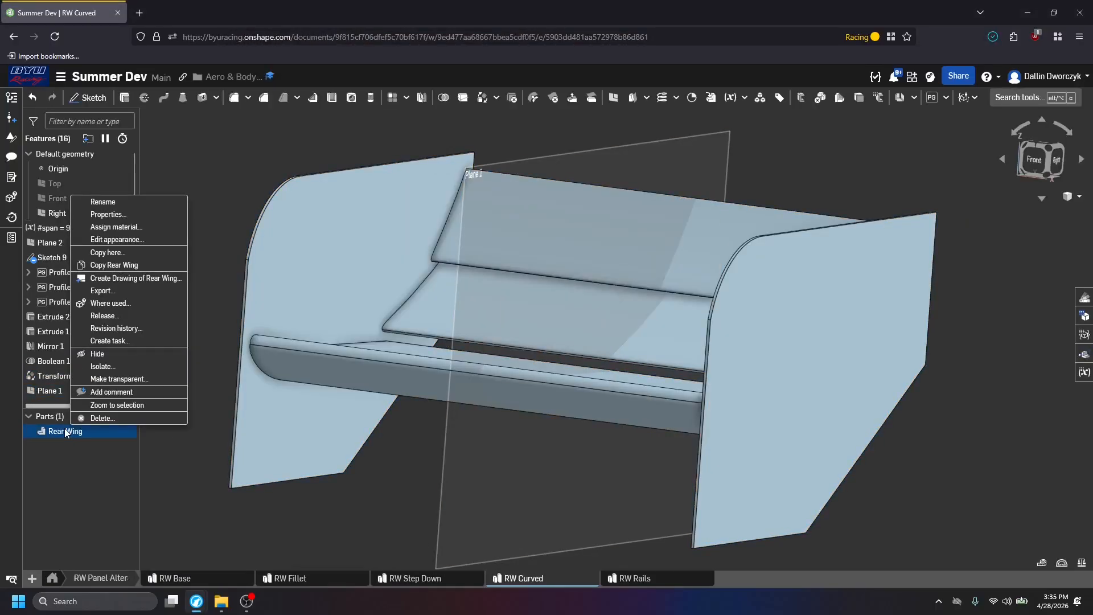
left_click(108, 203)
type("RW ")
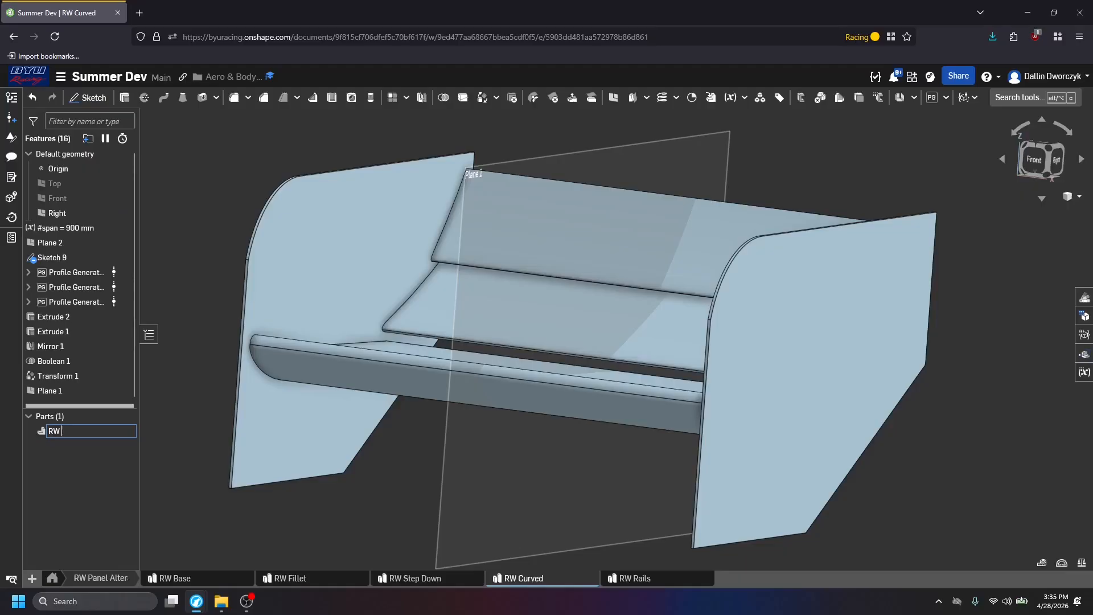
type("Curved")
key("Return")
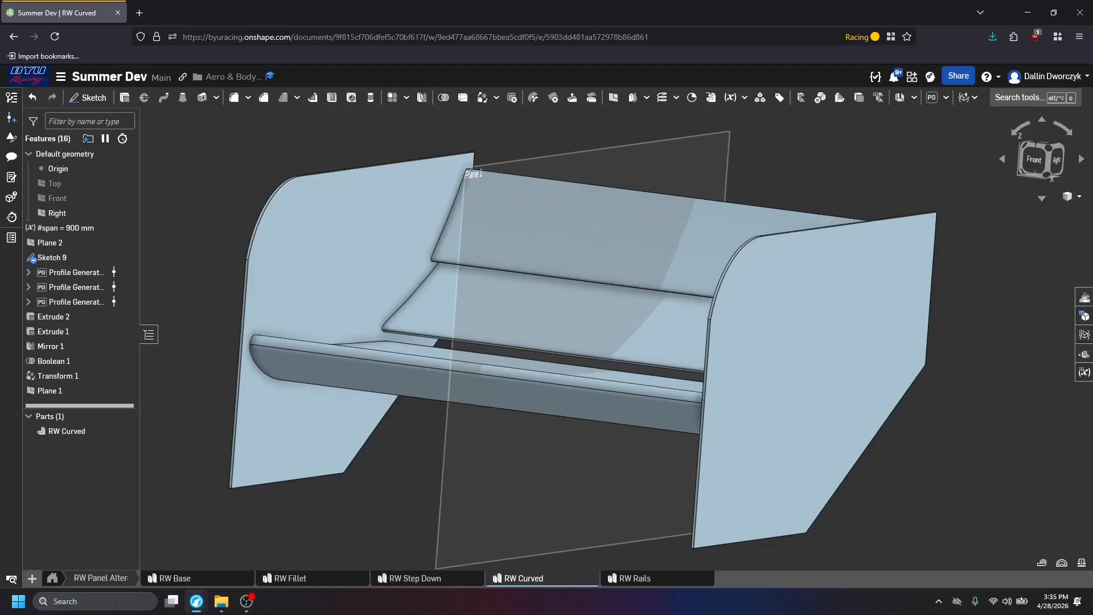
left_click(328, 538)
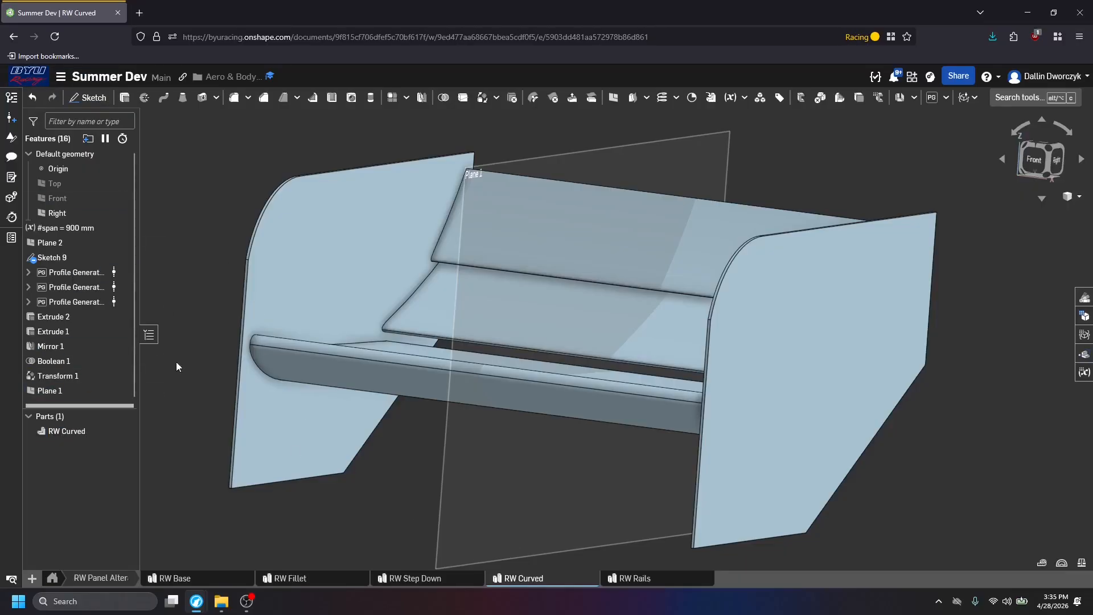
Export the RW Curved part as Parasolid, saving "RW Curved - RW Curved.x_t" in the RW Full Car Tutorial folder.
left_click(12, 98)
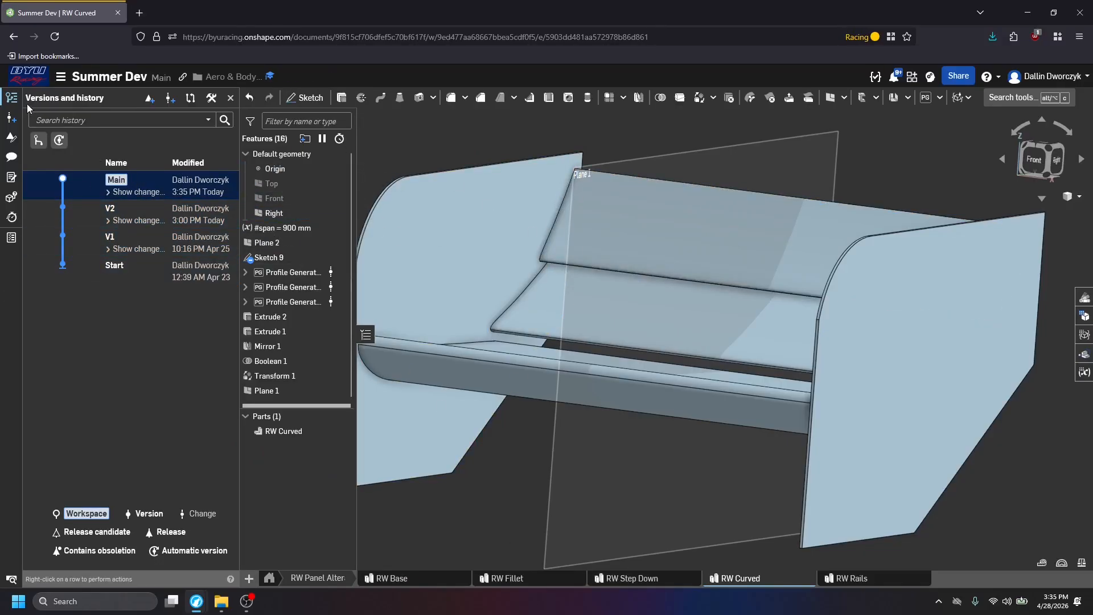
left_click(11, 97)
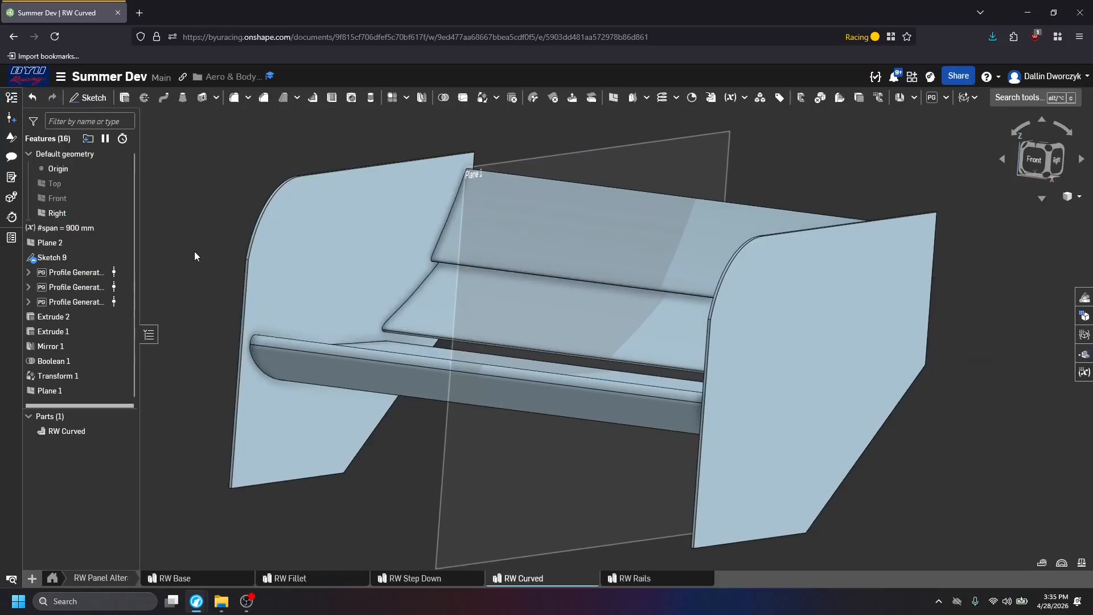
right_click(58, 430)
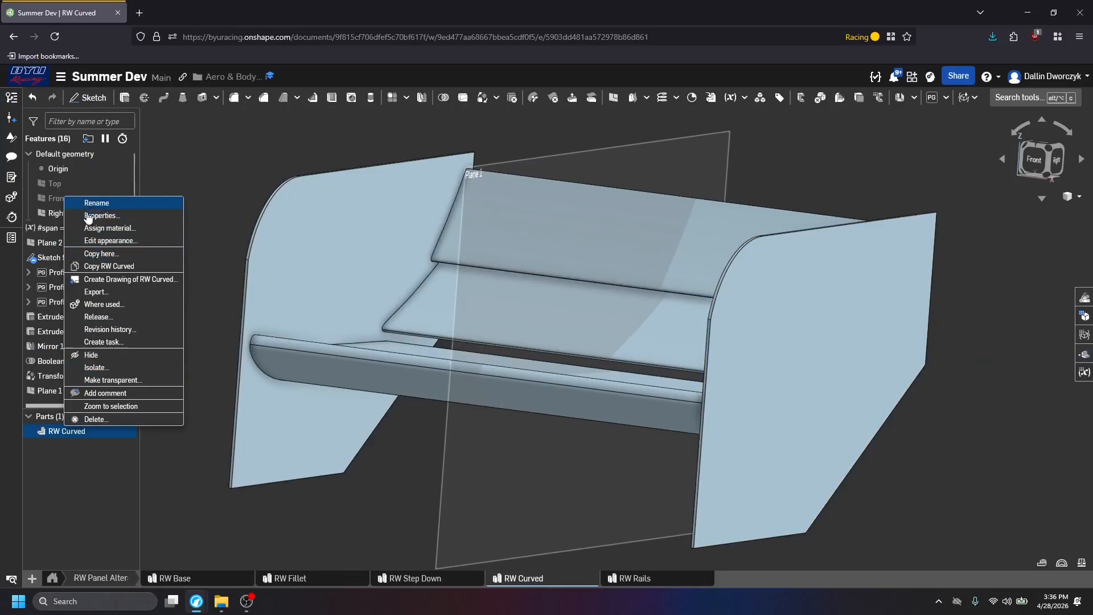
left_click(98, 292)
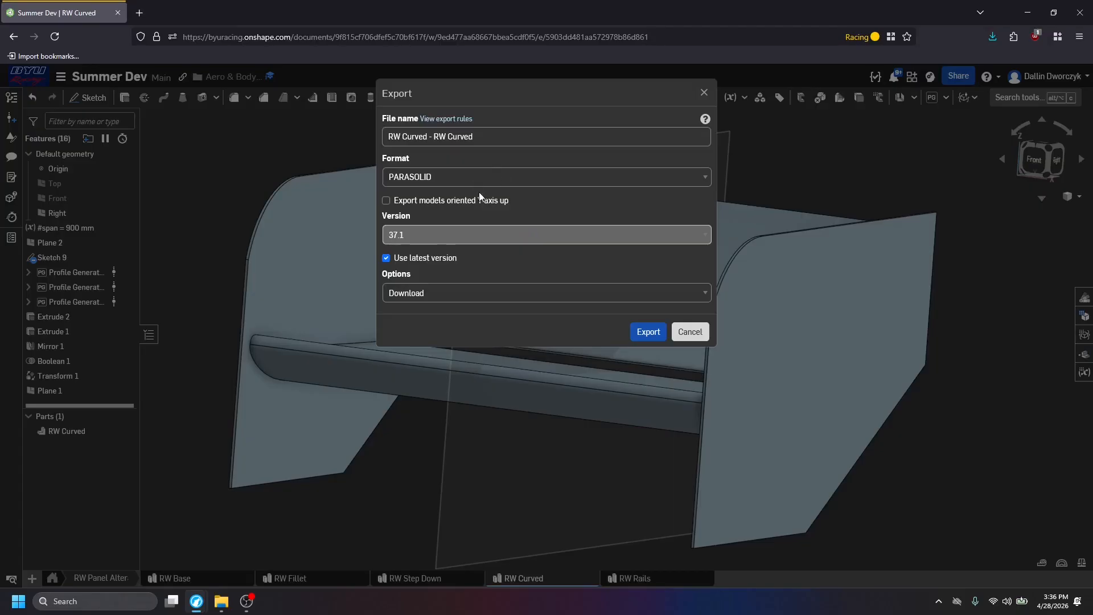
left_click(646, 333)
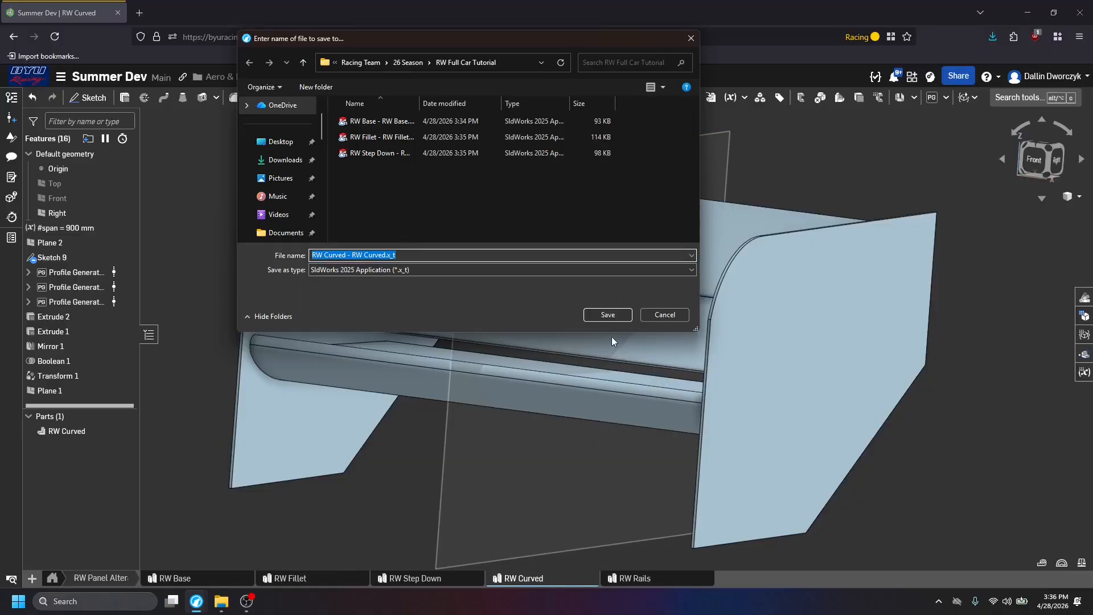
left_click(607, 314)
Rename the Rear Wing part in the RW Rails part studio to "RW Rails".
left_click(643, 578)
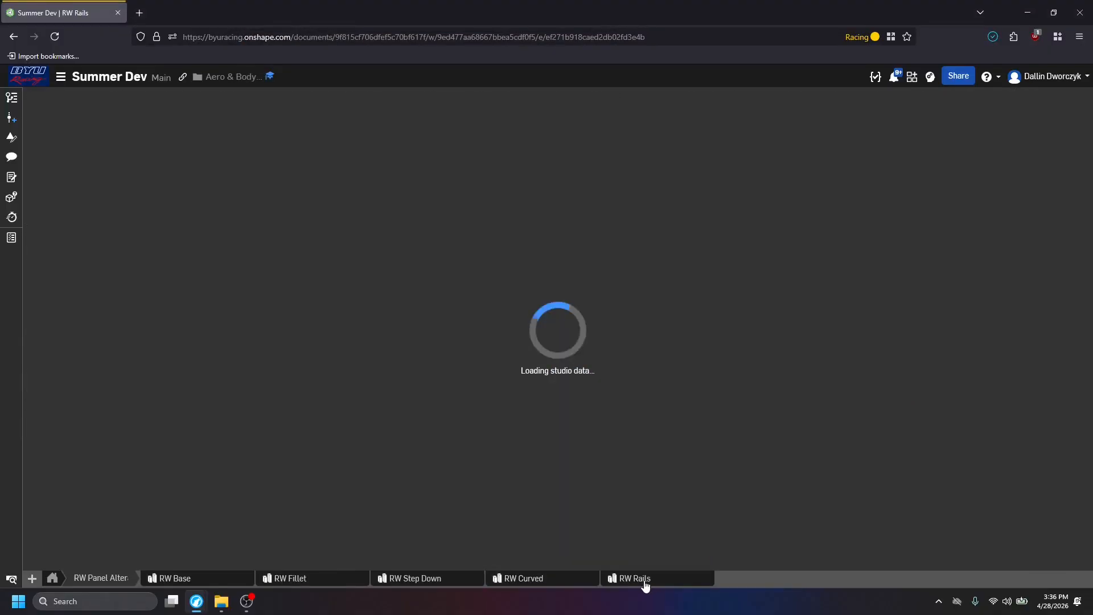
right_click(643, 580)
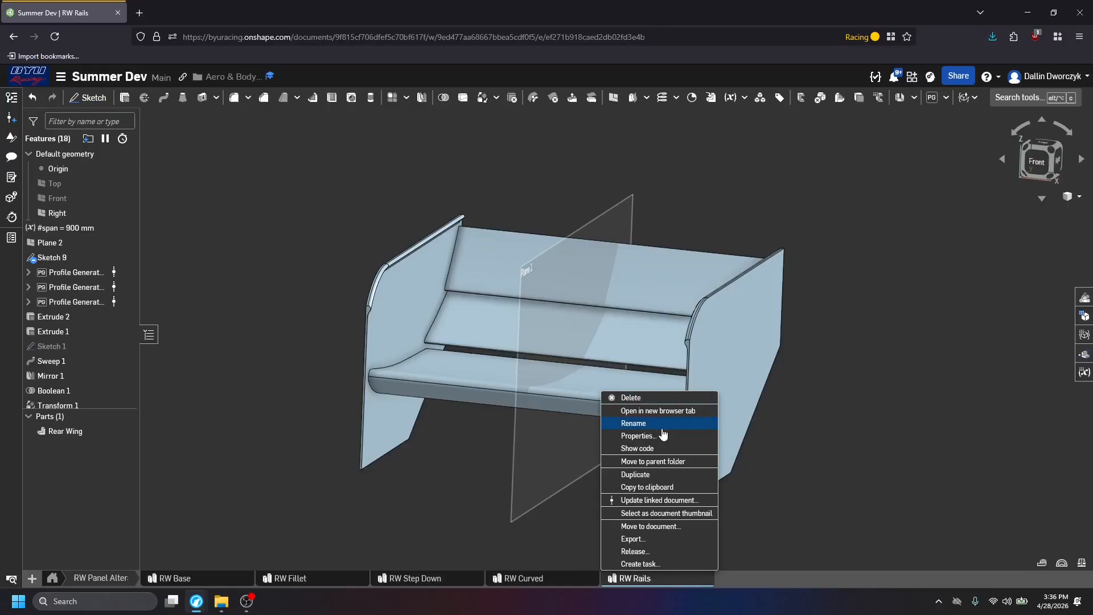
left_click(43, 431)
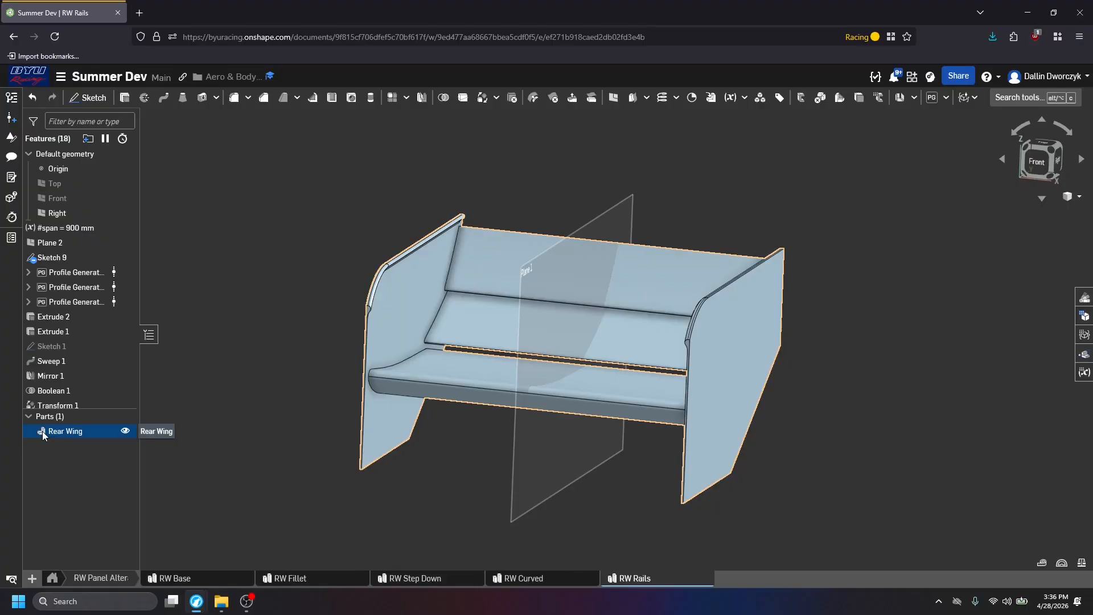
right_click(59, 432)
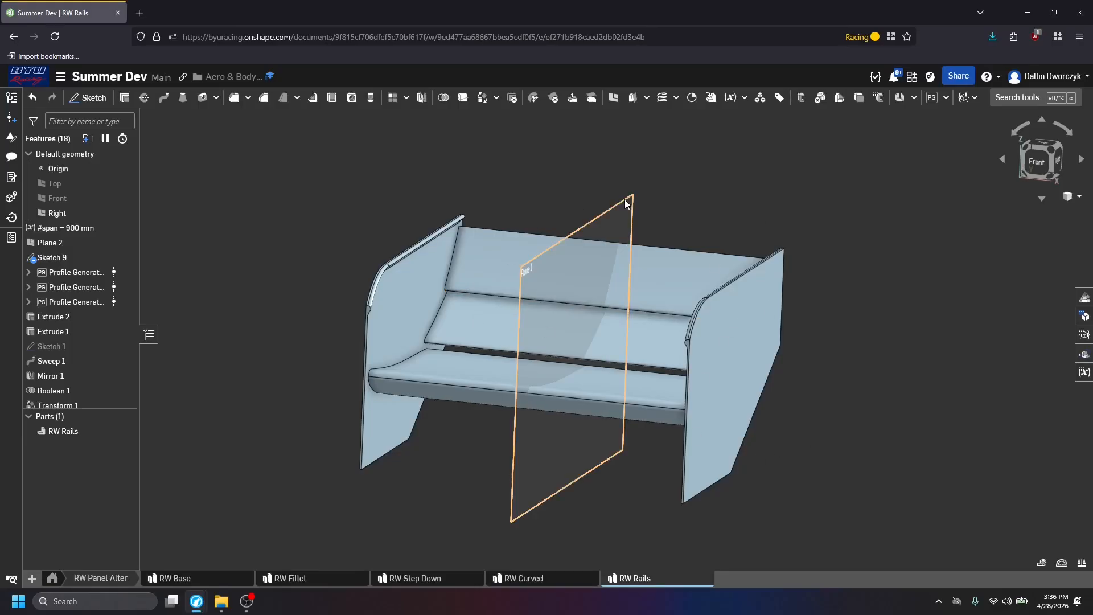
Switch to the Office of Research Computing browser window and open the BYU ORC OnDemand dashboard, leaving only one dashboard tab open.
key("alt+Tab")
key("alt+Tab")
key("alt+Tab")
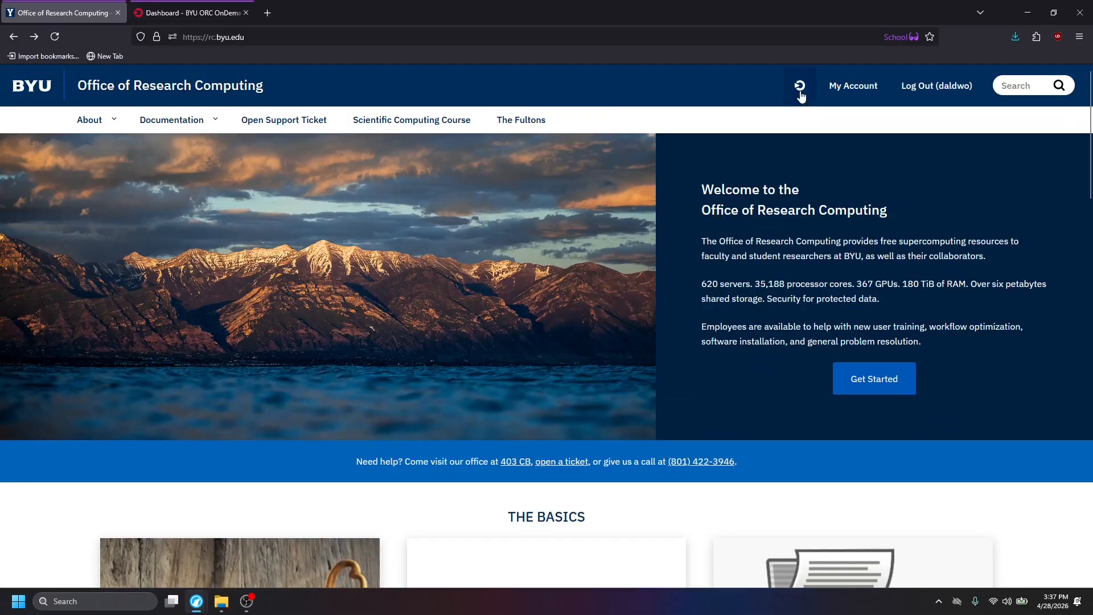
left_click(800, 94)
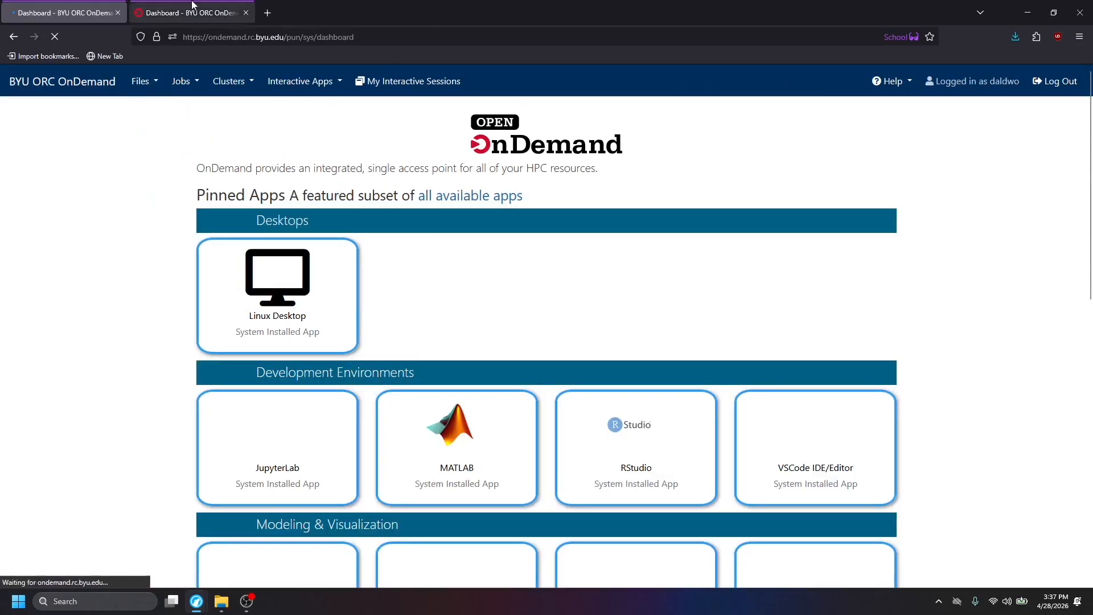
middle_click(78, 5)
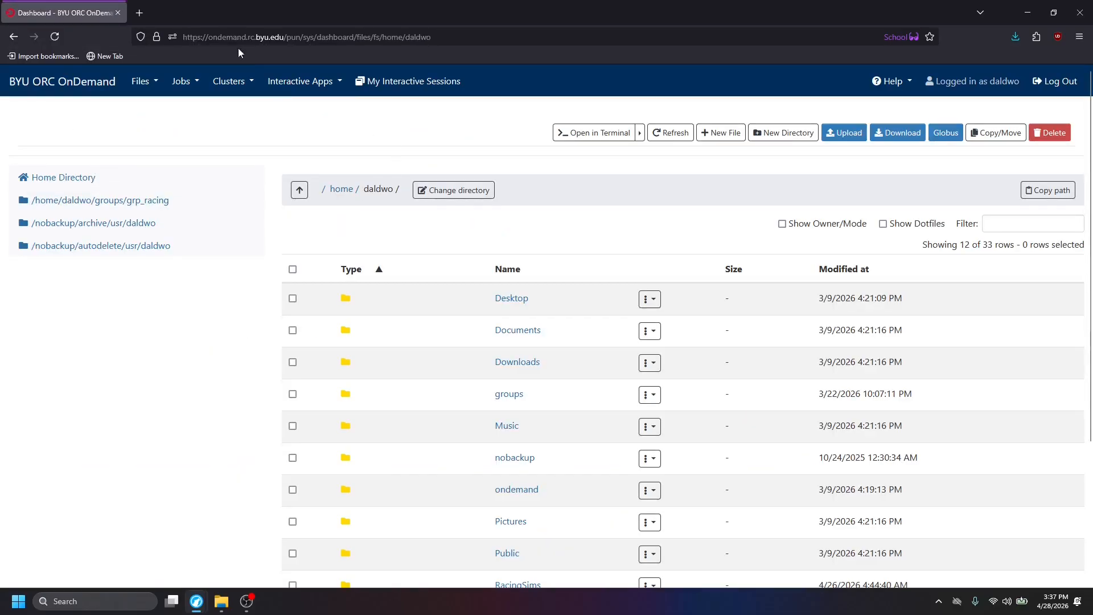
left_click(80, 86)
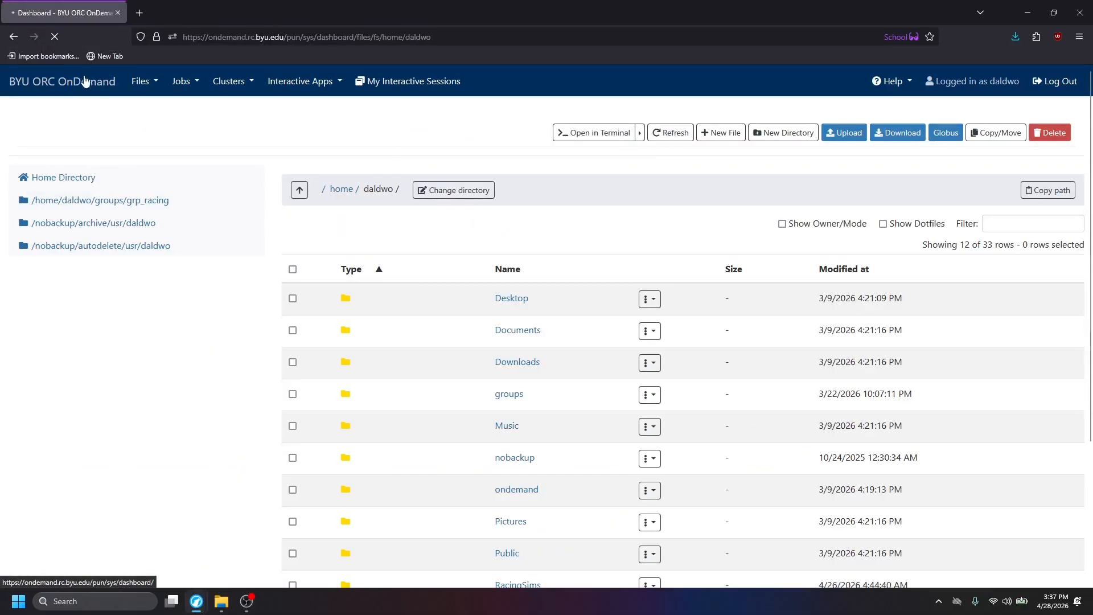
Look through the pinned apps on the OnDemand dashboard, including STAR-CCM+ under Modeling & Visualization.
scroll(268, 245, "down", 3)
scroll(302, 211, "up", 3)
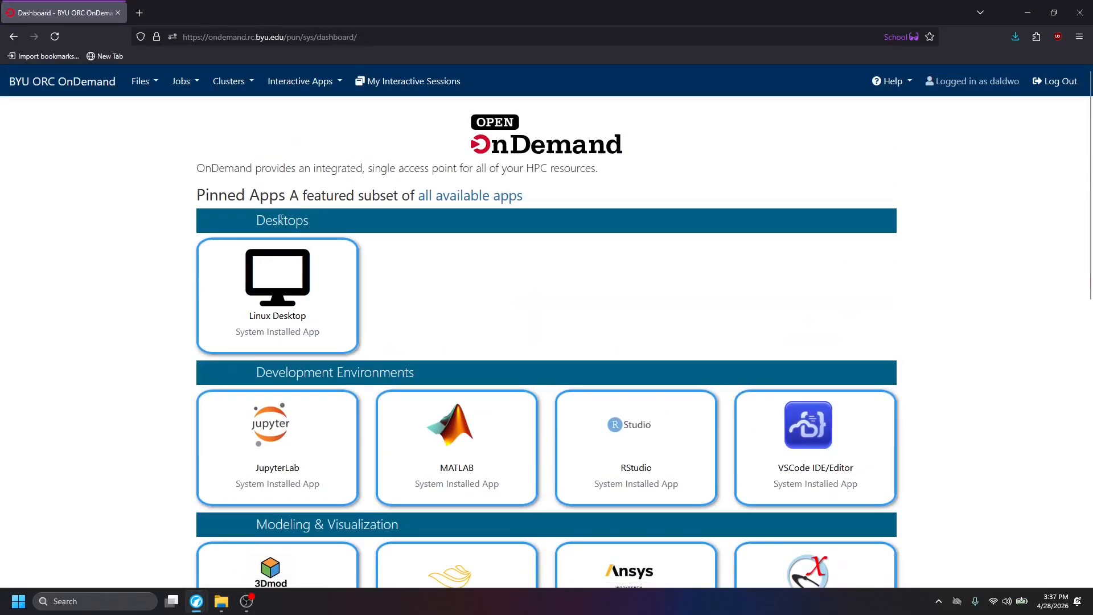
scroll(407, 288, "down", 6)
scroll(703, 327, "up", 3)
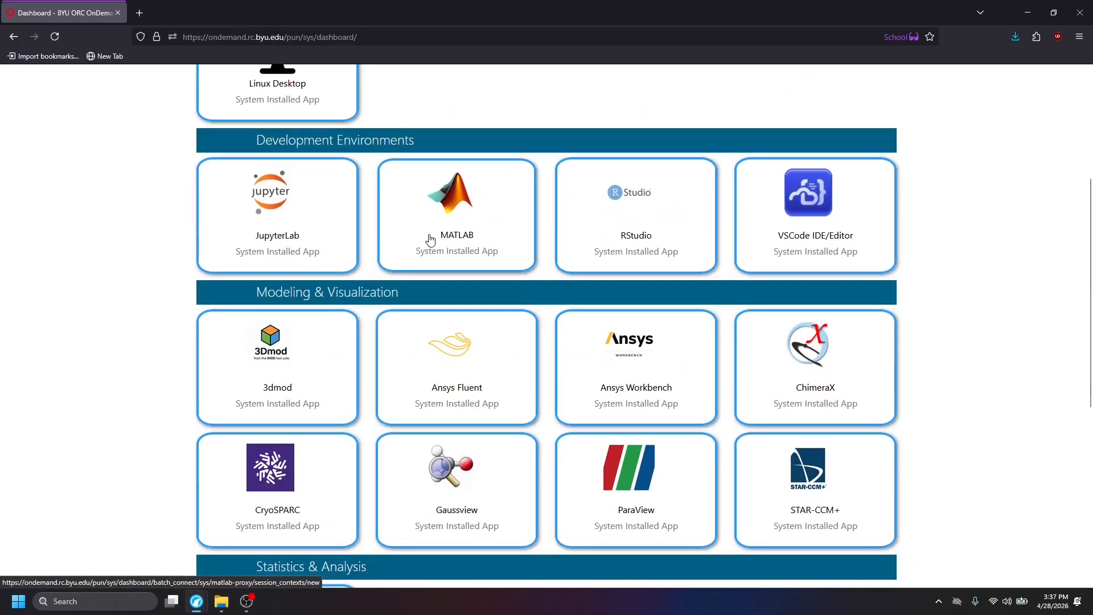
scroll(427, 239, "down", 5)
scroll(413, 308, "up", 4)
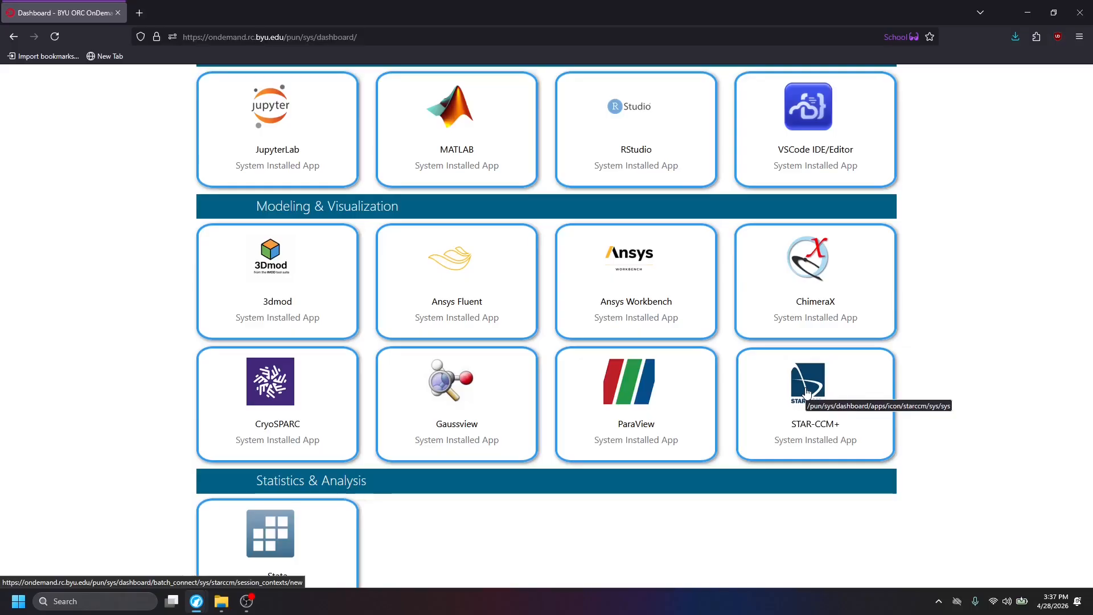
scroll(806, 393, "up", 5)
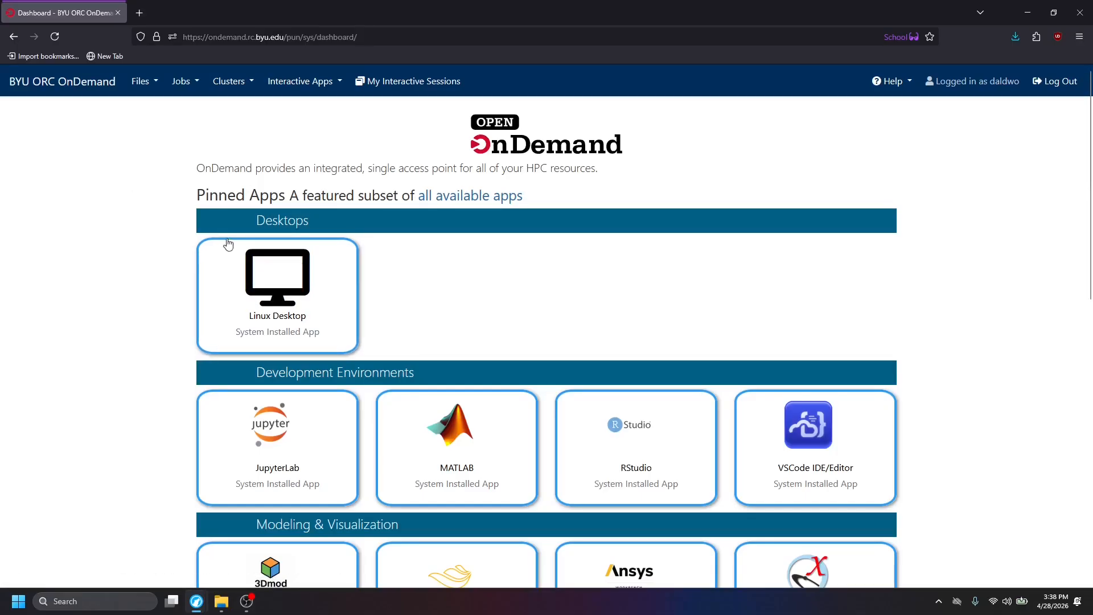
Open the RacingSims folder in the home directory.
left_click(141, 81)
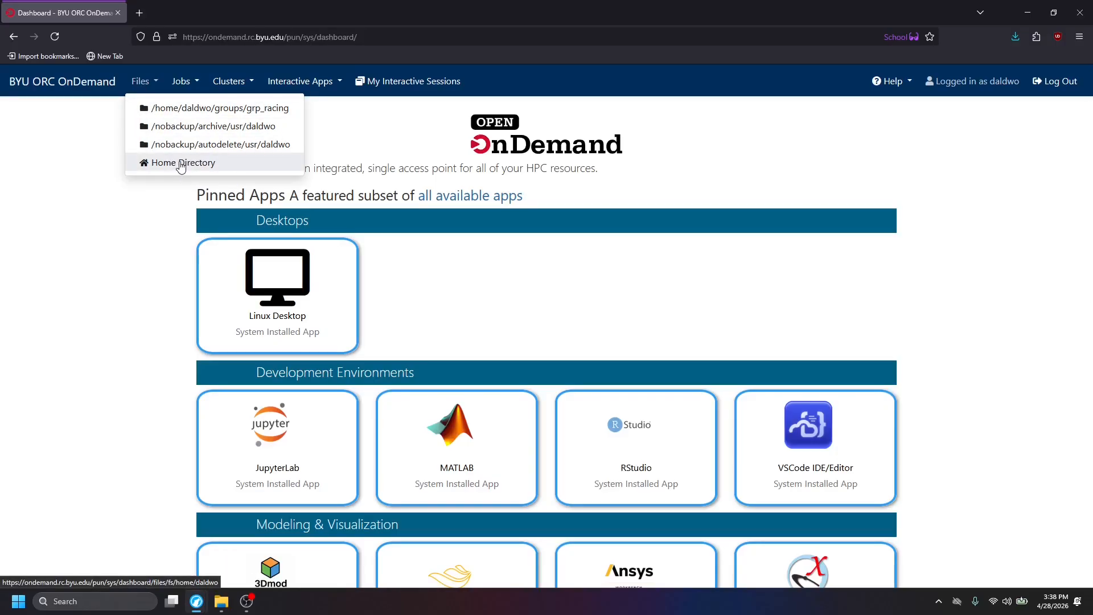
left_click(92, 142)
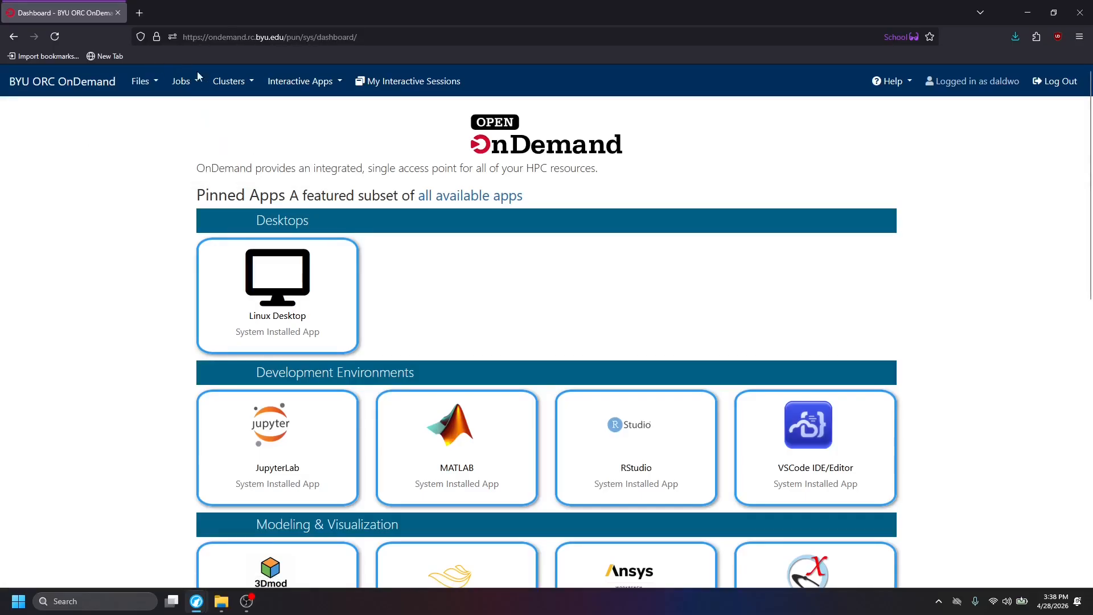
left_click(140, 80)
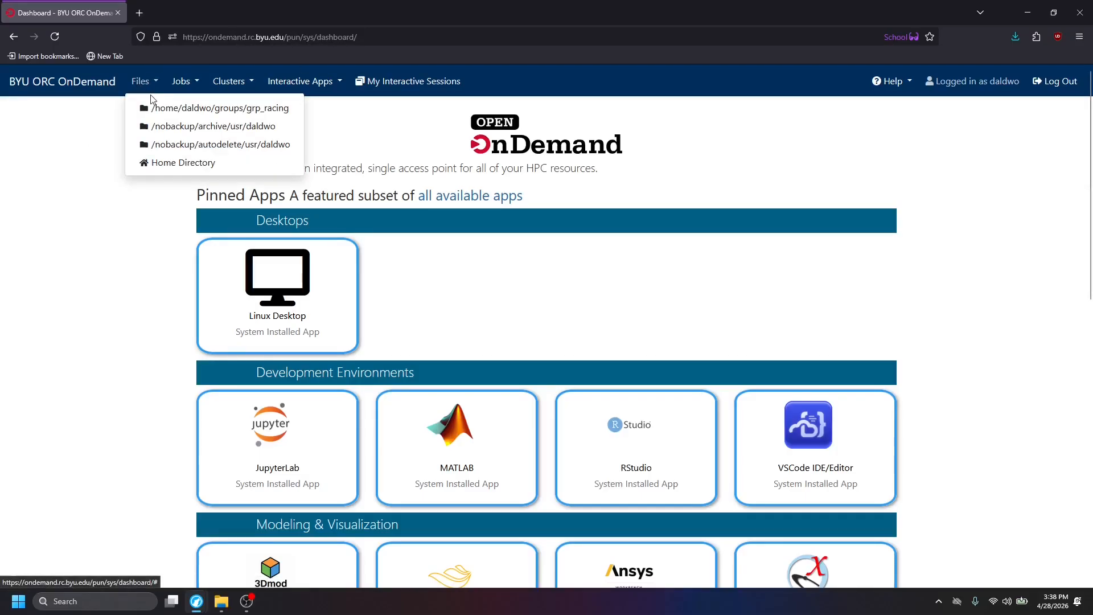
left_click(173, 165)
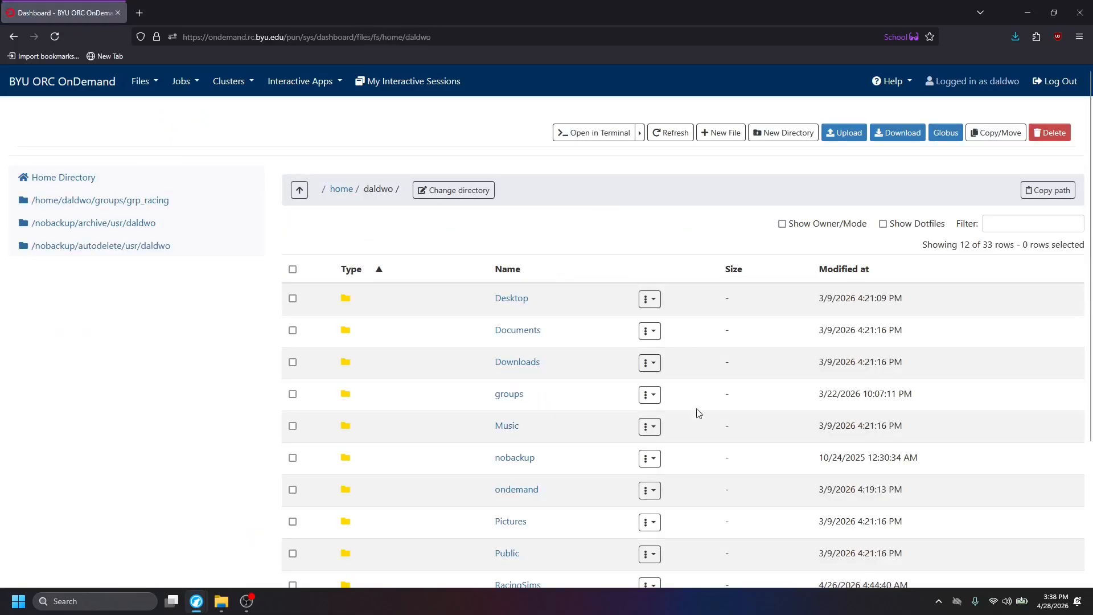
scroll(670, 228, "down", 4)
scroll(282, 256, "up", 4)
scroll(501, 382, "down", 4)
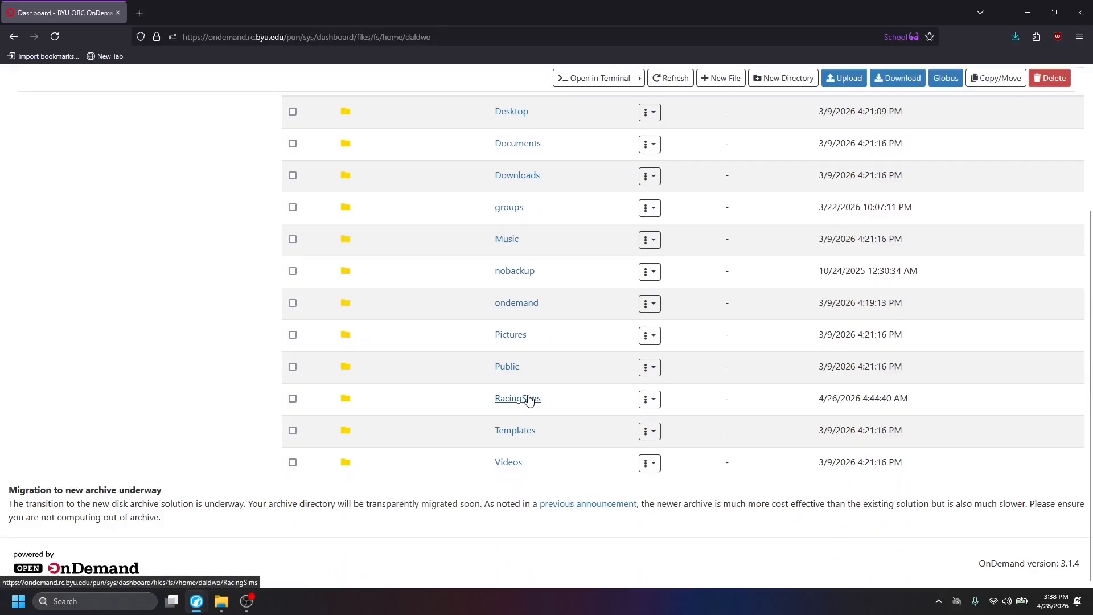
left_click(529, 399)
Create a directory named "panelTest" in the RacingSims folder and open it.
left_click(758, 78)
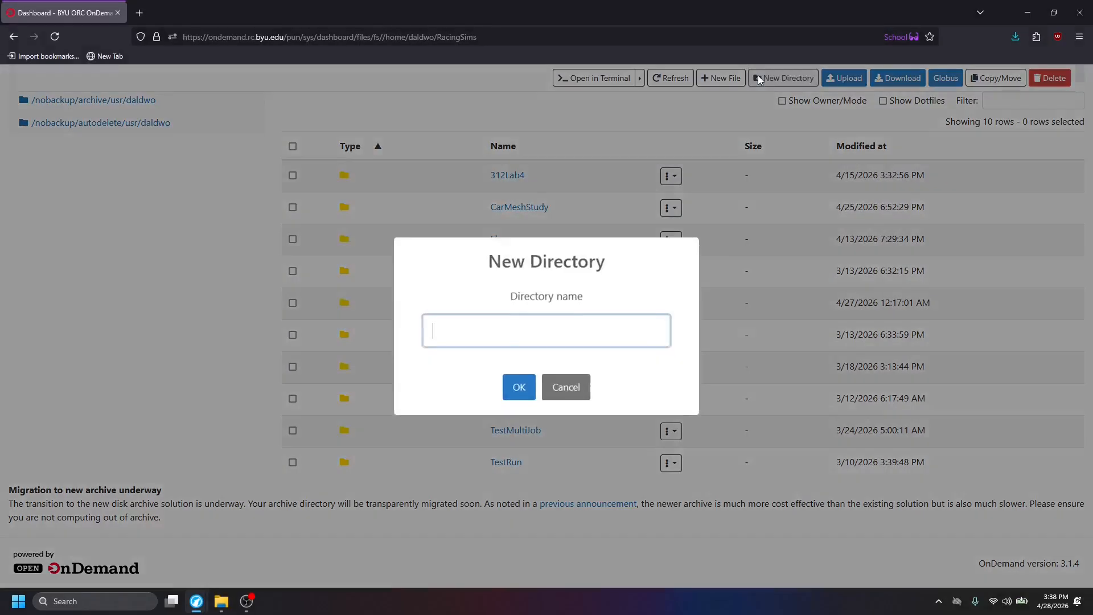
type("RW ")
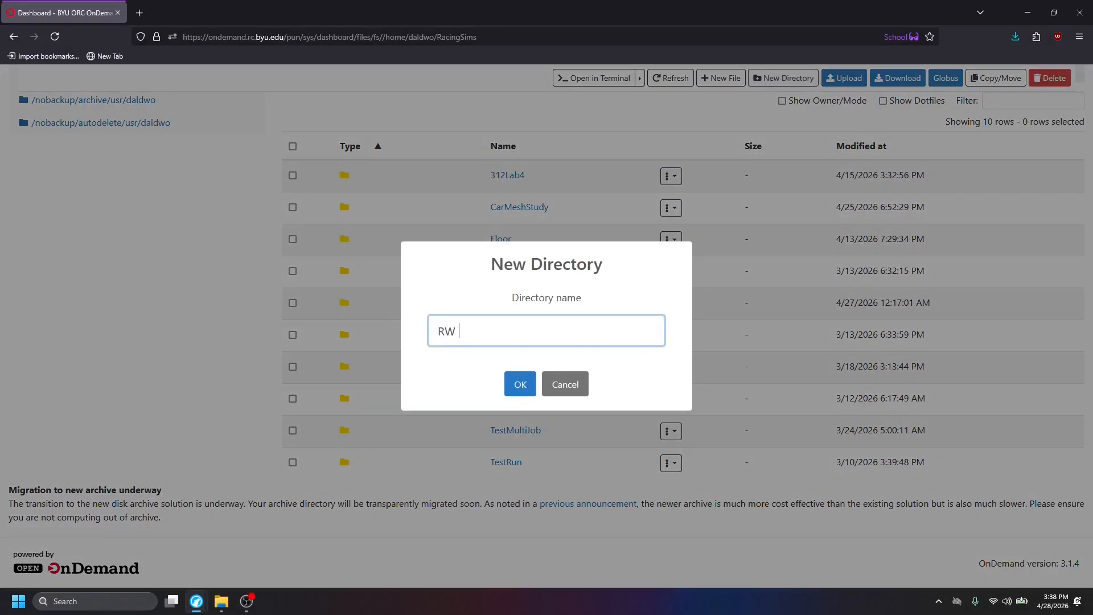
type("T")
key("BackSpace")
type("Panel Test")
key("BackSpace")
key("BackSpace")
key("BackSpace")
key("BackSpace")
key("BackSpace")
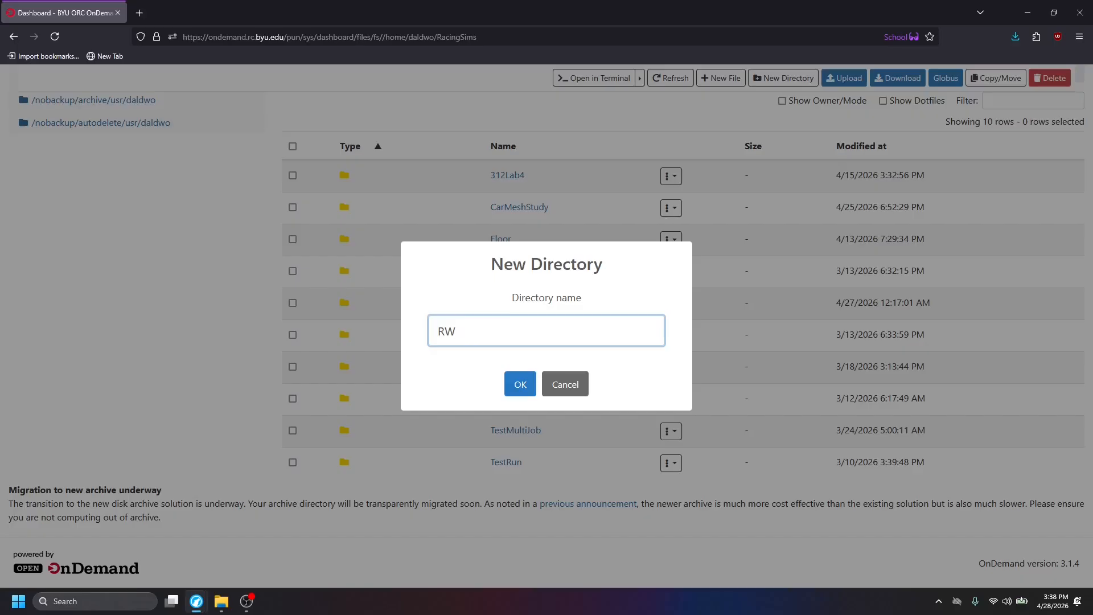
key("BackSpace")
key("BackSpace")
type("panelTest")
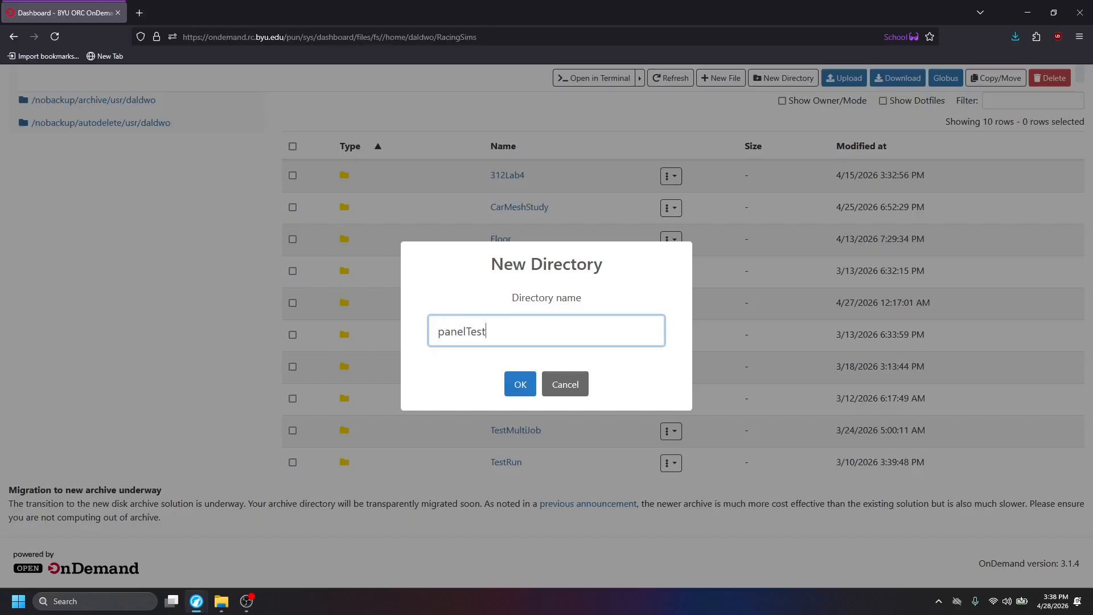
left_click(519, 384)
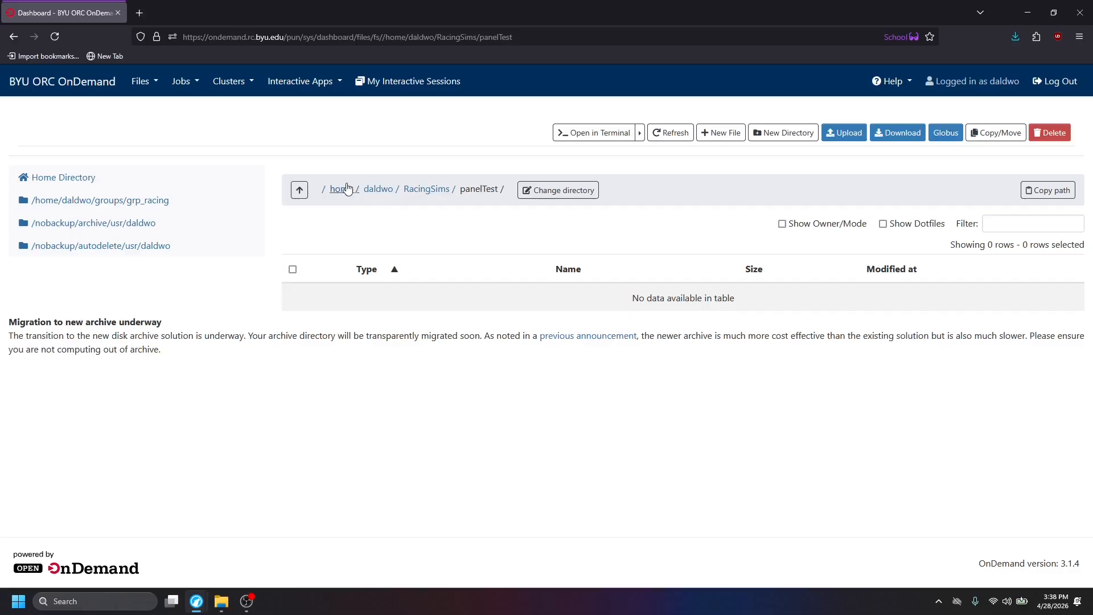
Go to the runMultipleJobs folder in groups/grp_racing/Slurms within the account's home directory.
left_click(326, 190)
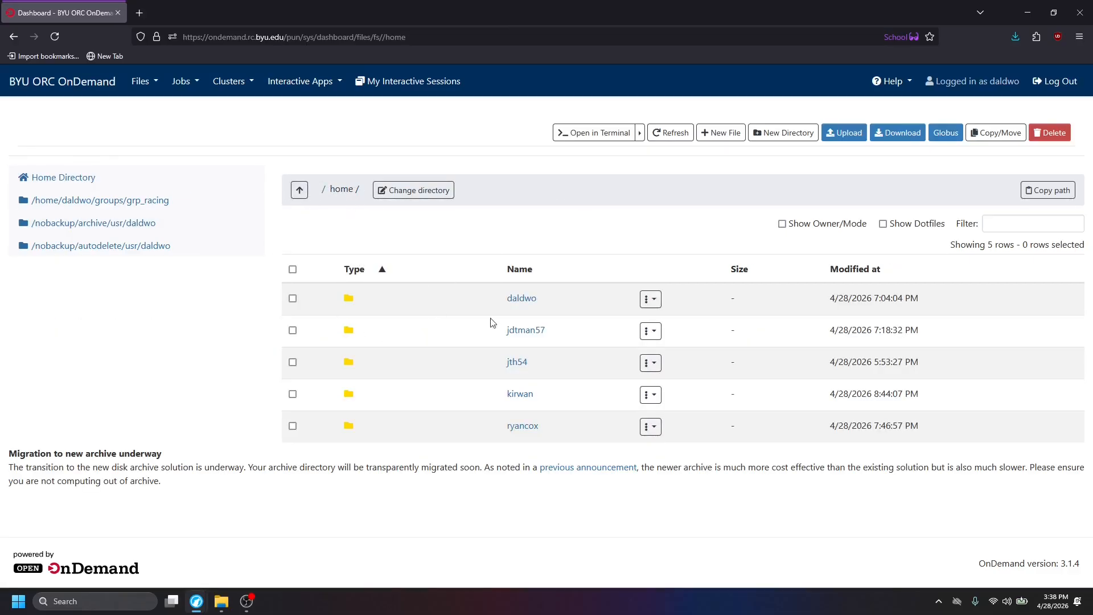
left_click(527, 299)
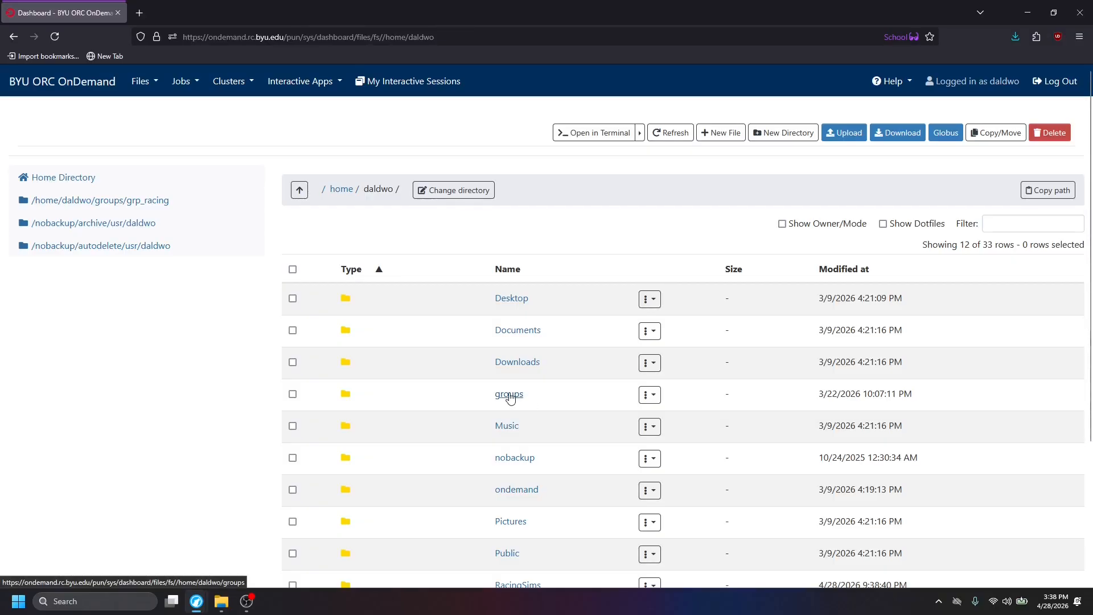
left_click(509, 394)
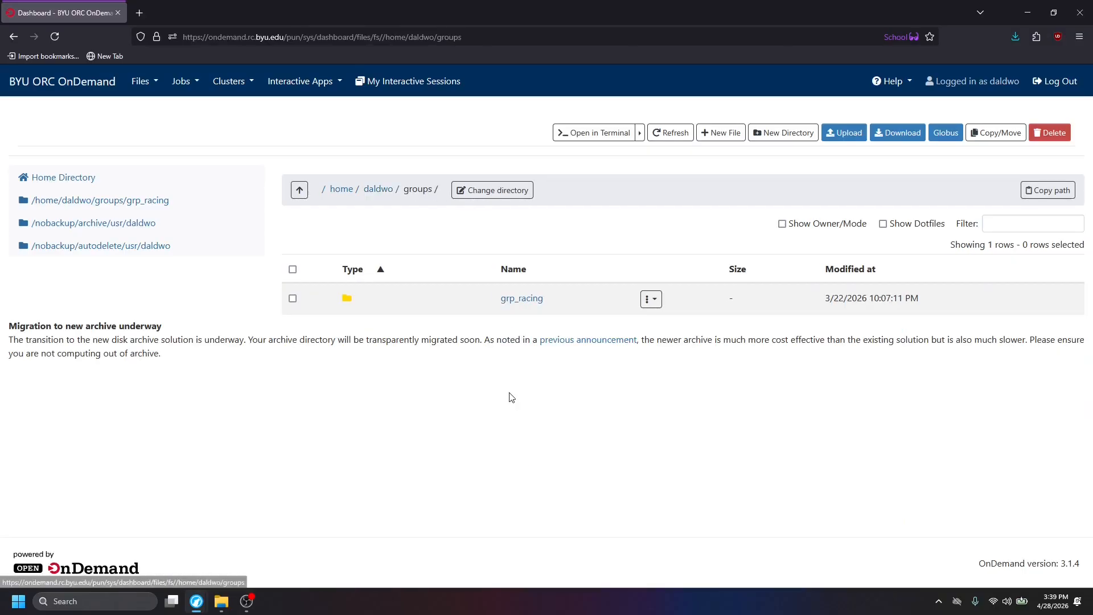
left_click(521, 297)
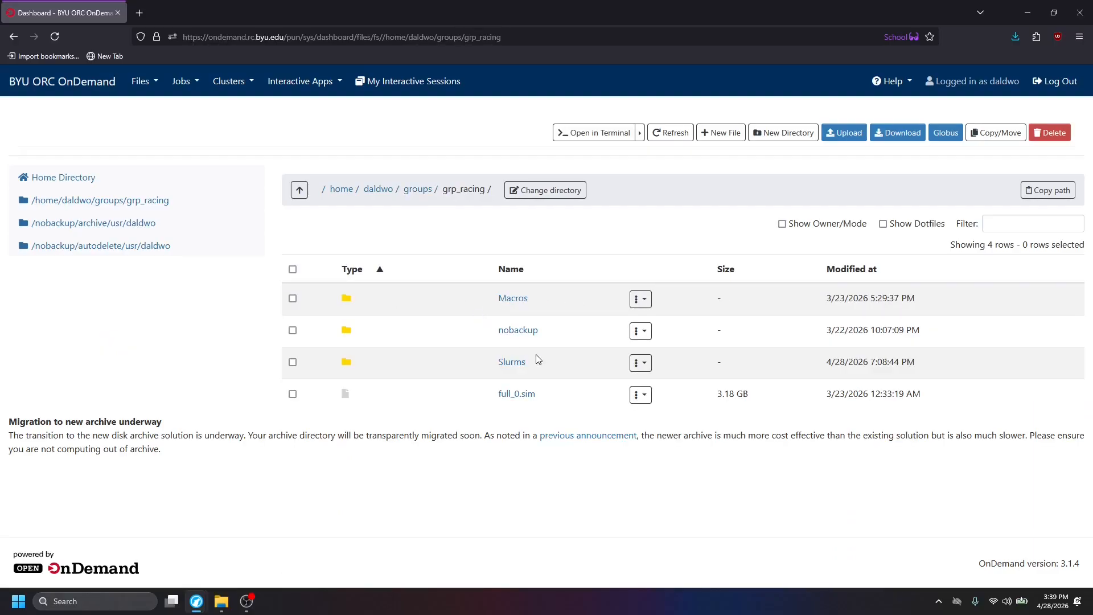
left_click(503, 363)
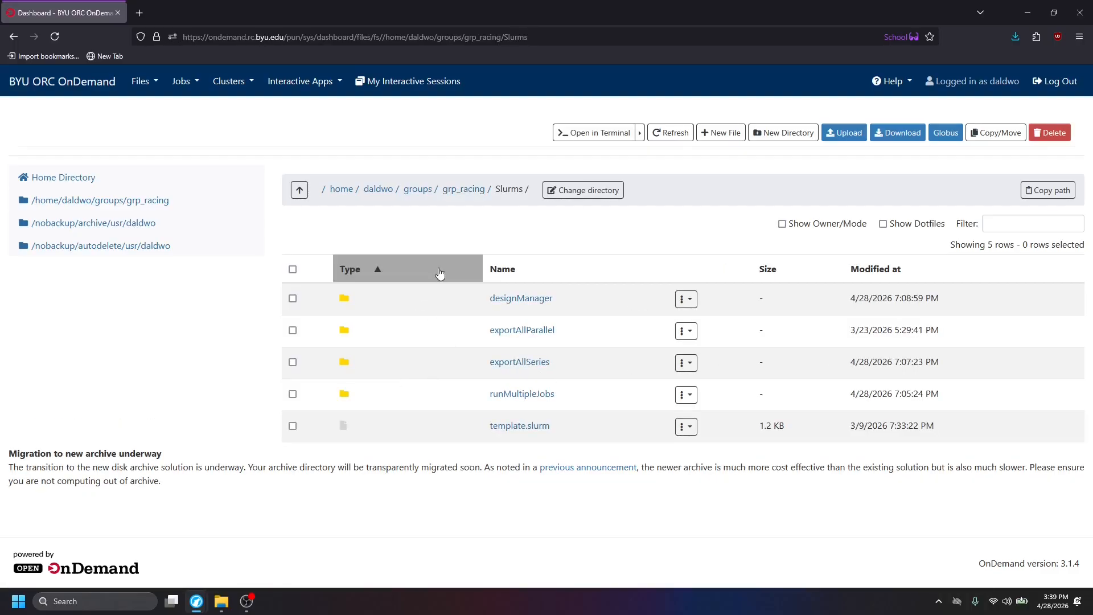
left_click(529, 399)
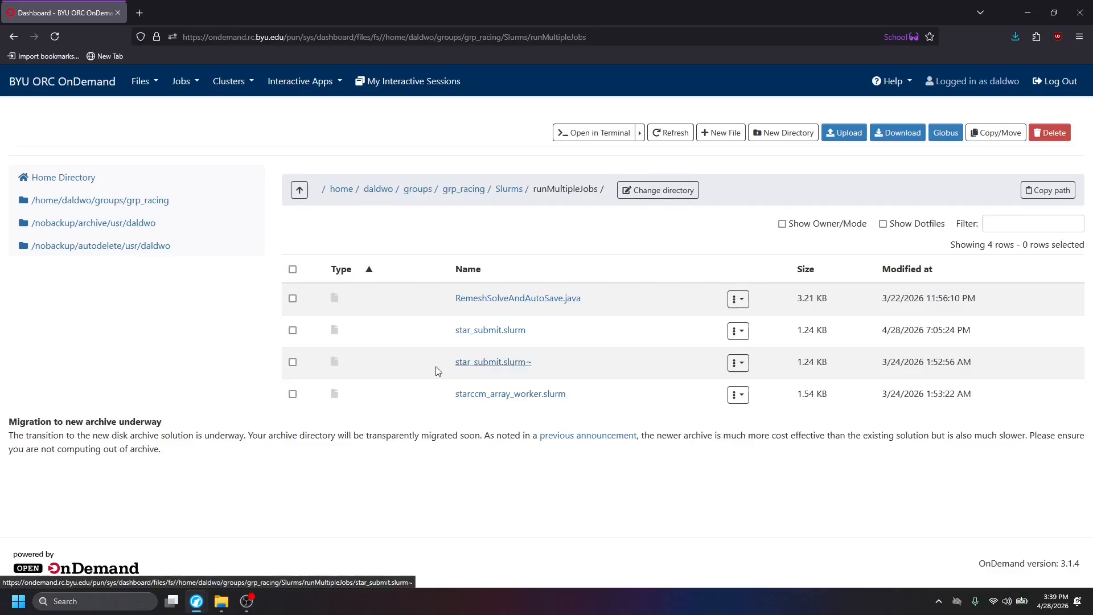
Delete the backup file star_submit.slurm~ from the runMultipleJobs folder and refresh the file listing.
left_click(293, 362)
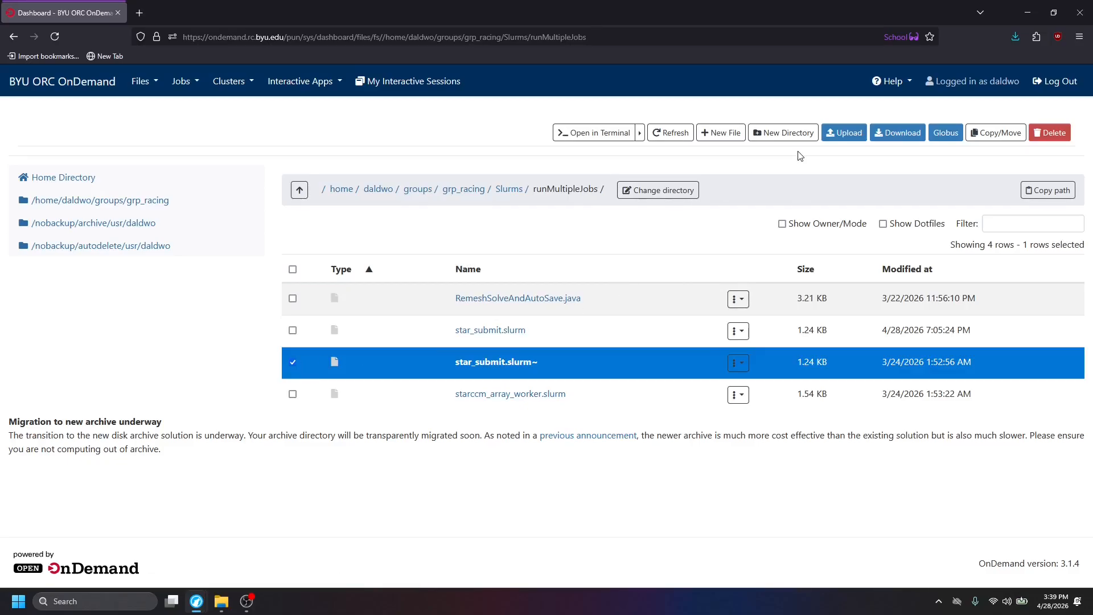
left_click(1042, 135)
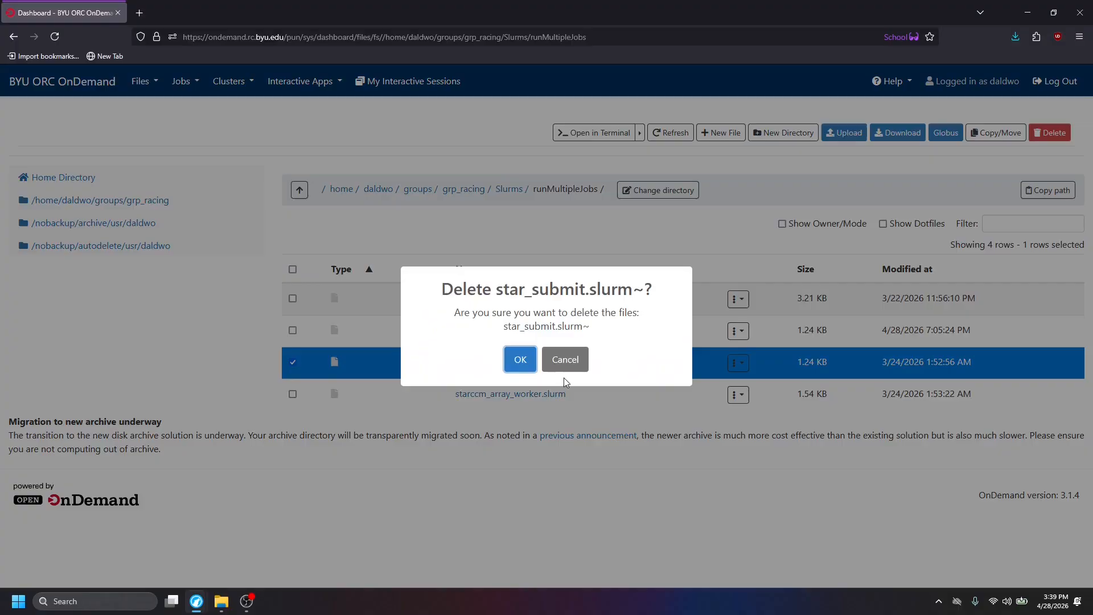
left_click(525, 361)
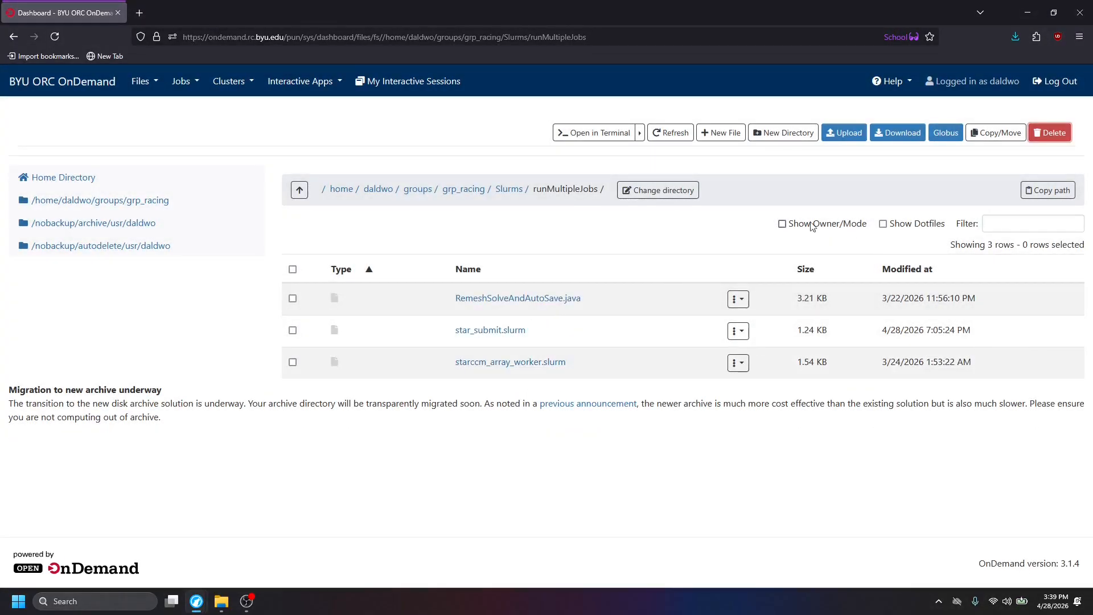
left_click(670, 133)
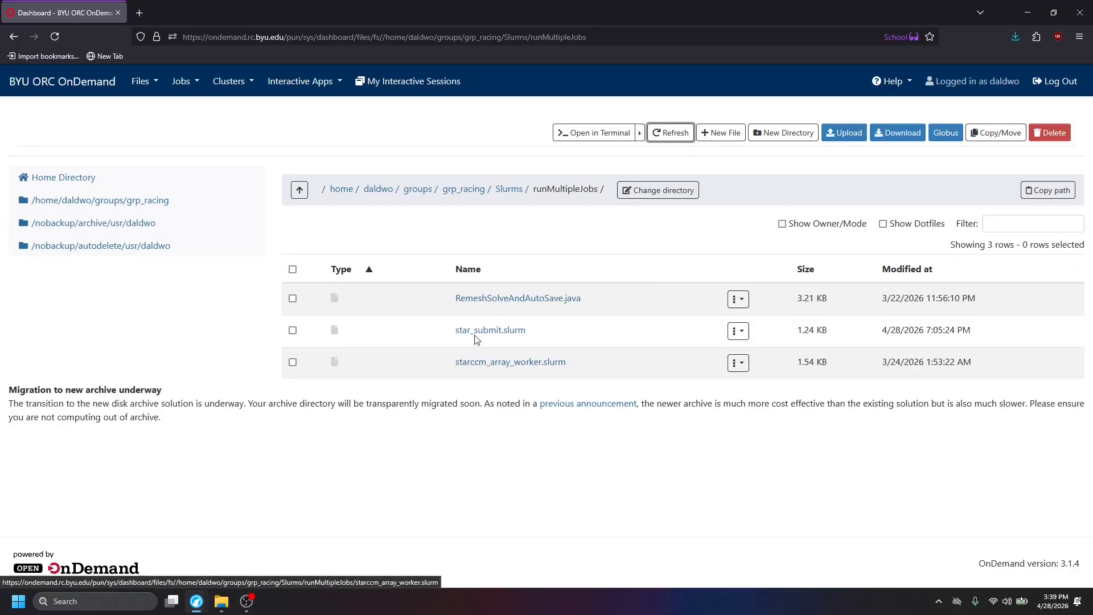
Open star_submit.slurm and review its SBATCH header: job name, time, nodes, tasks, memory and output files, plus the start-up echo lines.
left_click(515, 338)
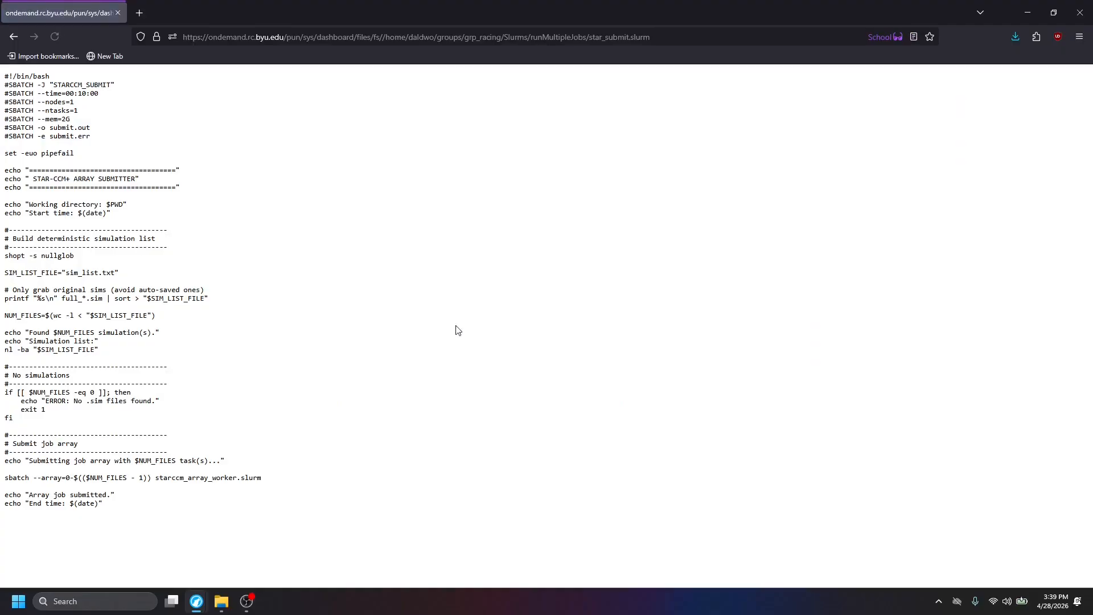
left_click_drag(46, 84, 137, 86)
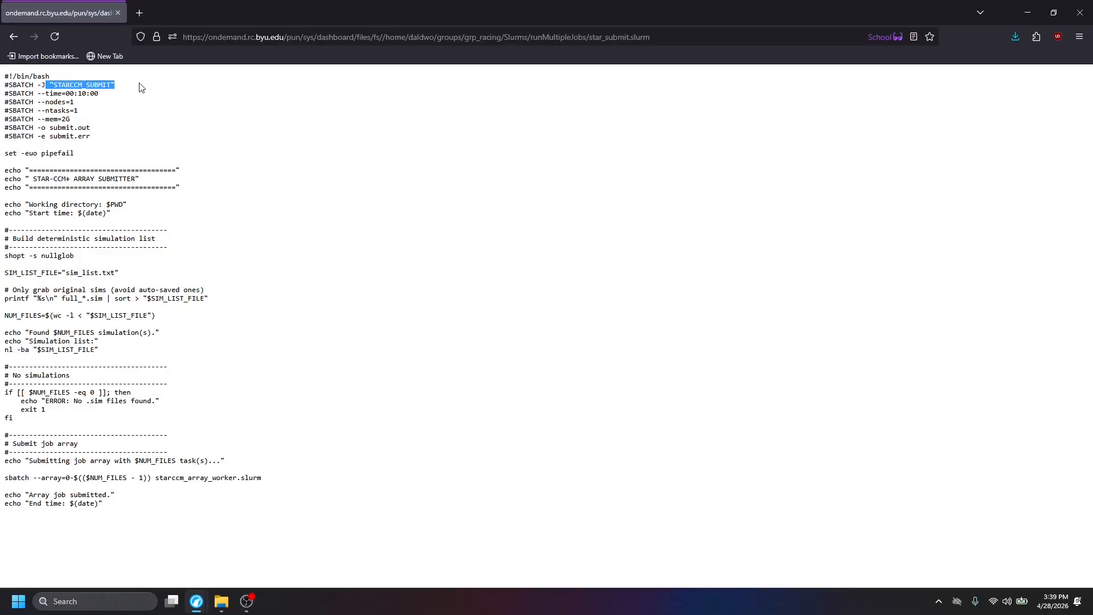
left_click_drag(45, 94, 131, 87)
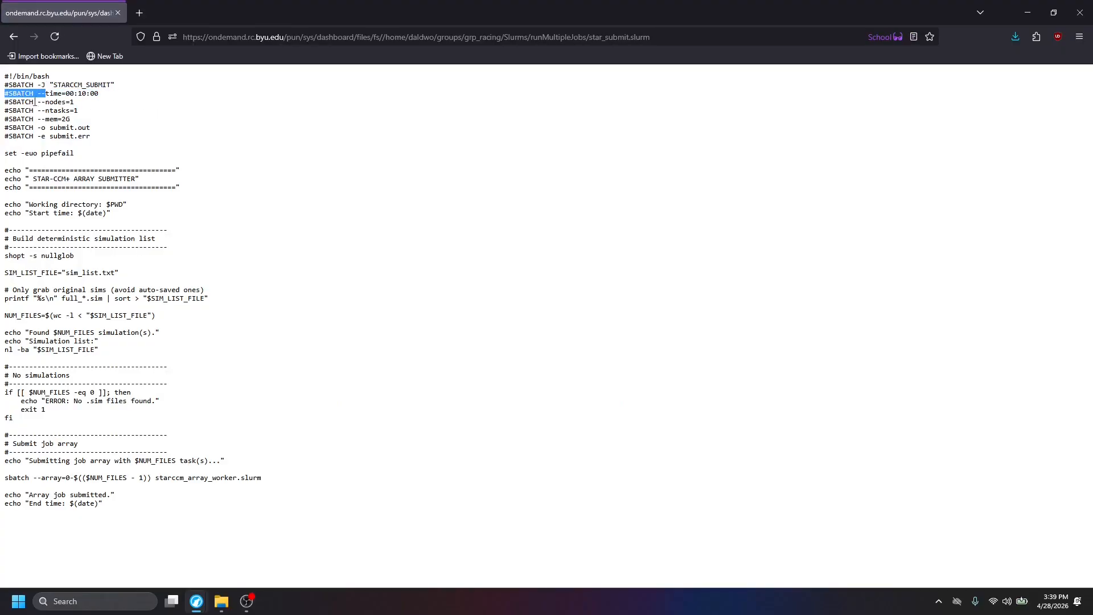
left_click_drag(37, 102, 117, 107)
left_click_drag(34, 110, 118, 147)
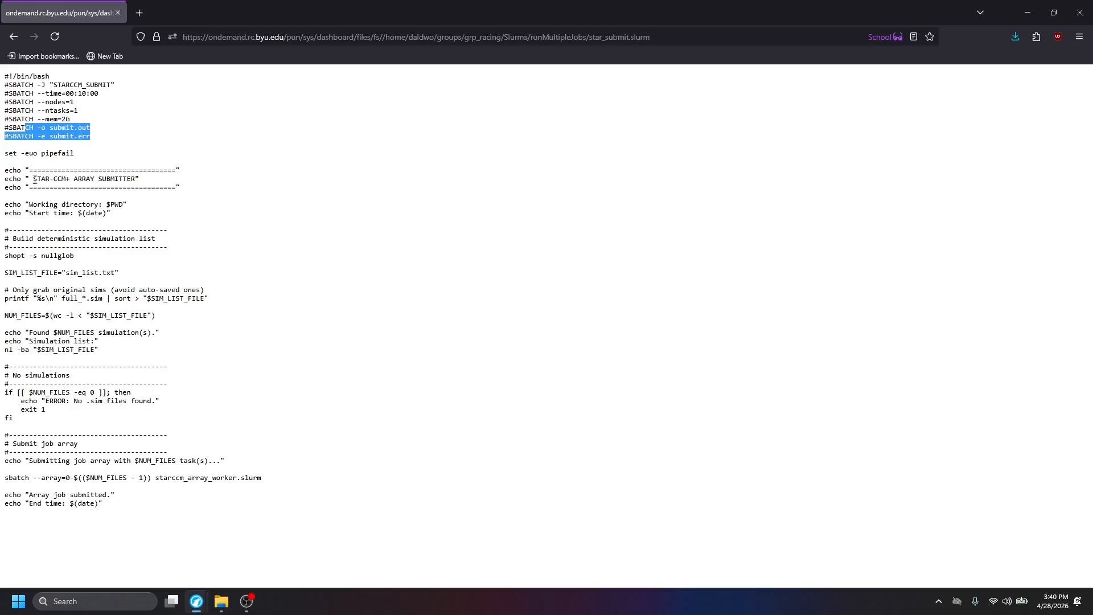
left_click_drag(26, 207, 137, 216)
left_click(137, 216)
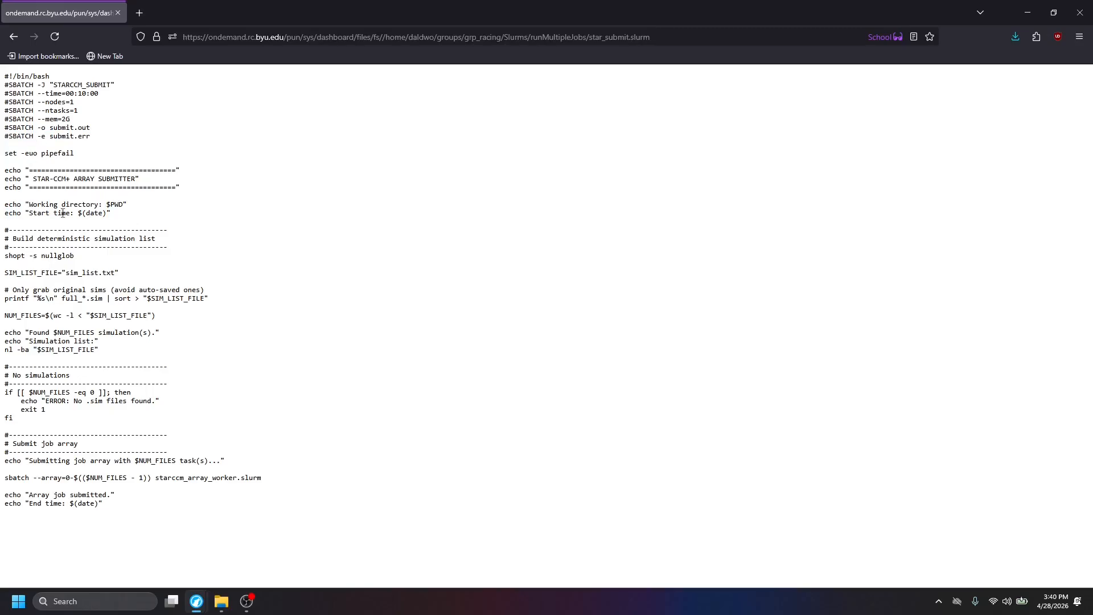
Review how star_submit.slurm builds the simulation list, handles missing simulations and submits the job array, and return to the runMultipleJobs folder.
left_click_drag(15, 170, 171, 323)
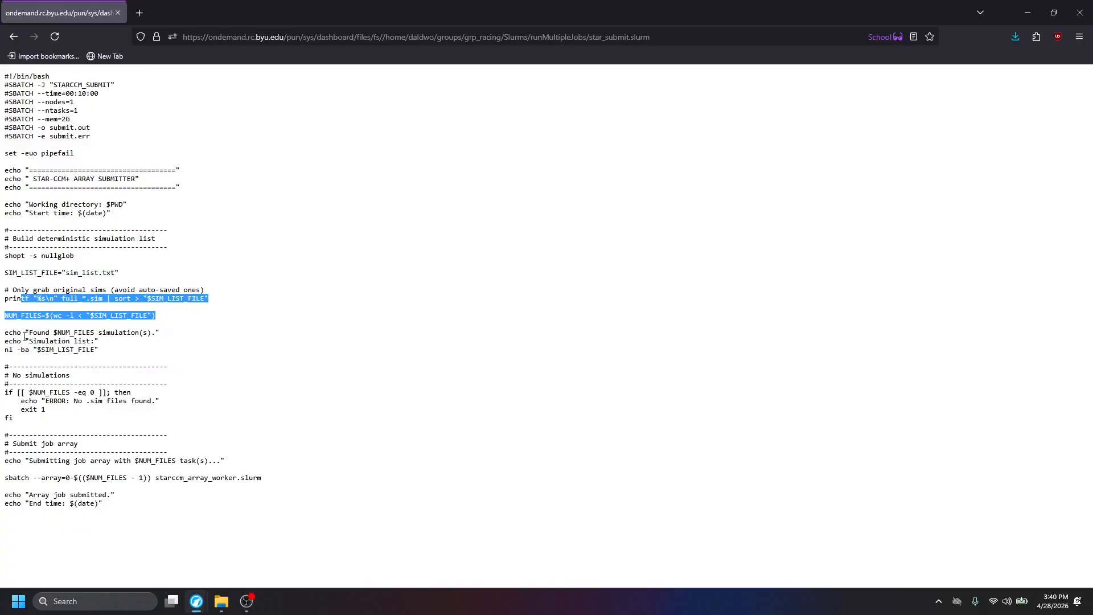
left_click_drag(48, 338, 98, 350)
left_click_drag(16, 366, 80, 419)
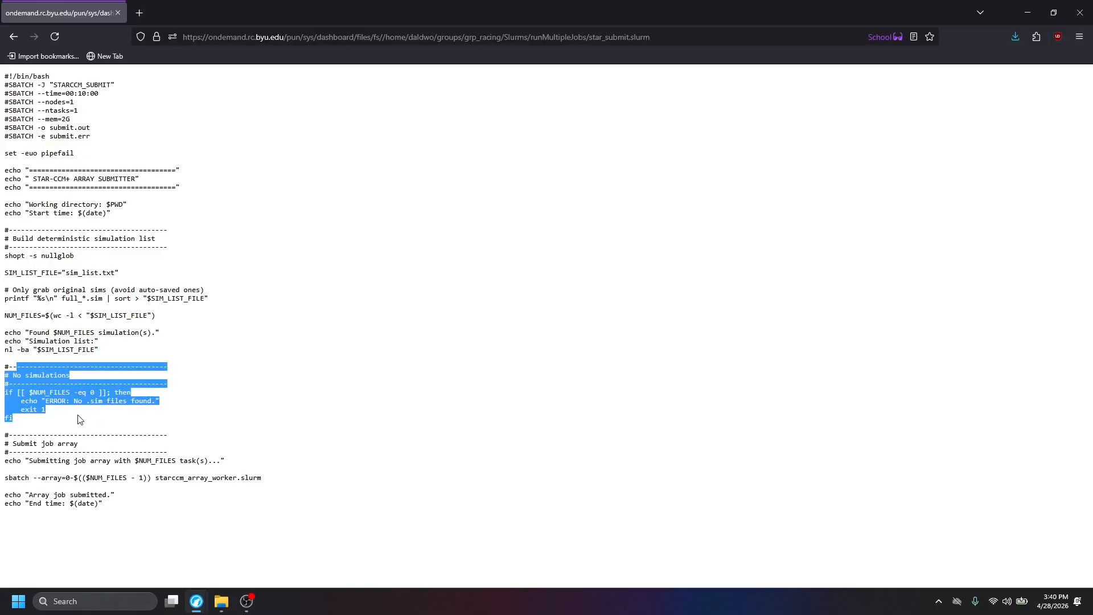
left_click_drag(142, 506, 7, 454)
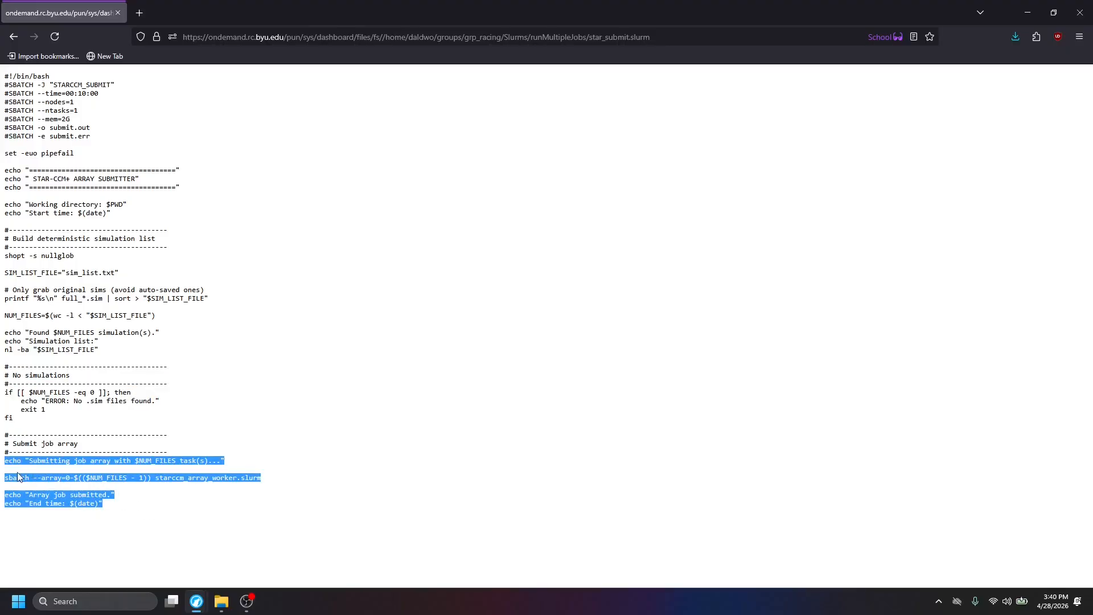
left_click(237, 477)
triple_click(237, 477)
left_click(14, 36)
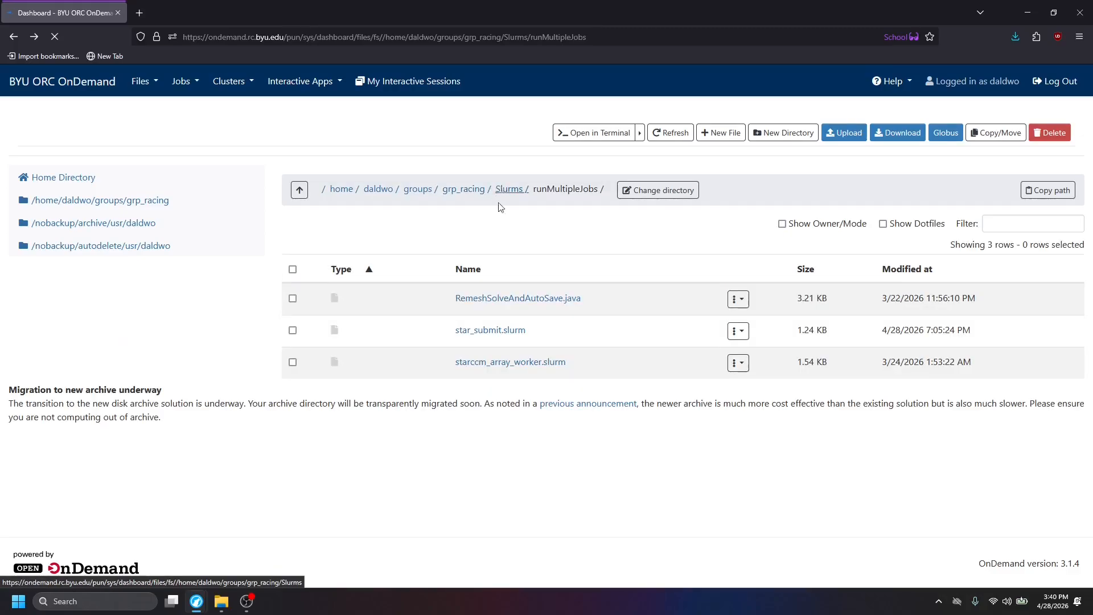
Open starccm_array_worker.slurm and examine the time limit requested for each array job.
left_click(486, 361)
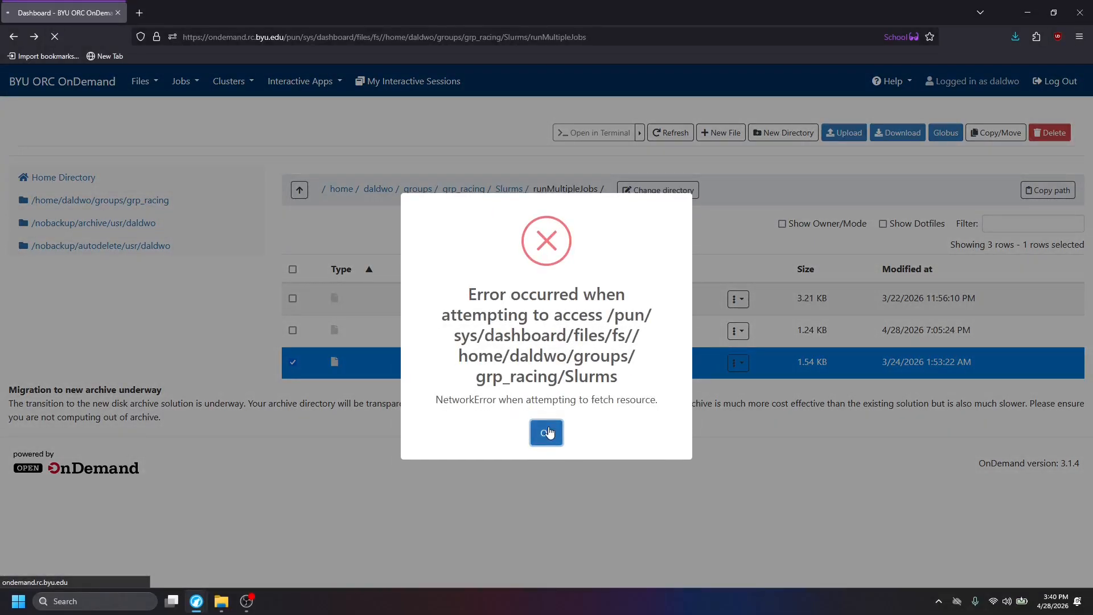
left_click(548, 433)
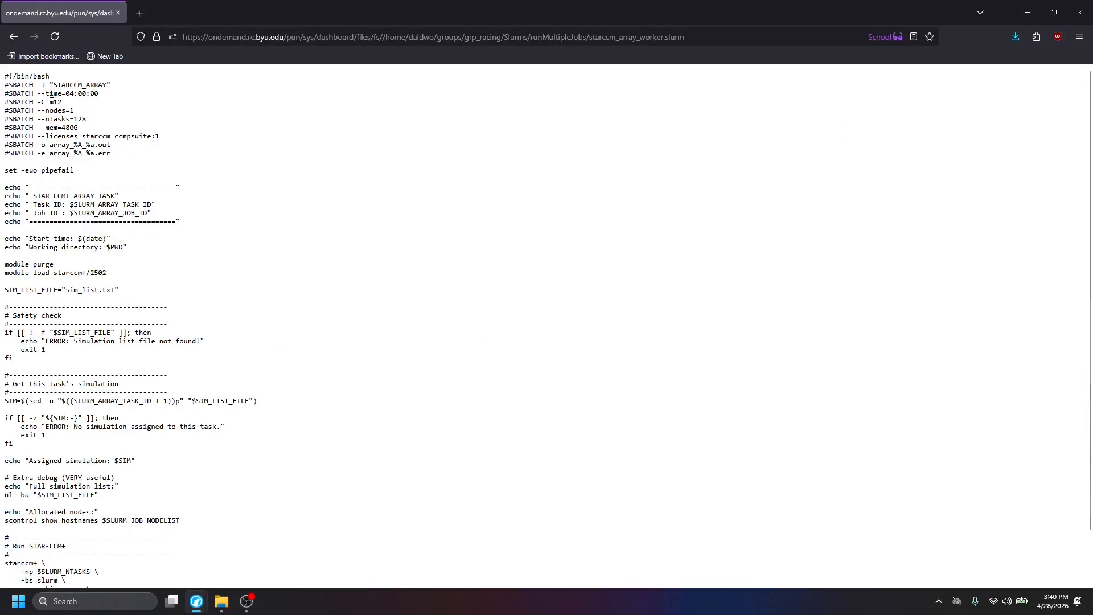
left_click_drag(66, 93, 140, 94)
left_click(139, 94)
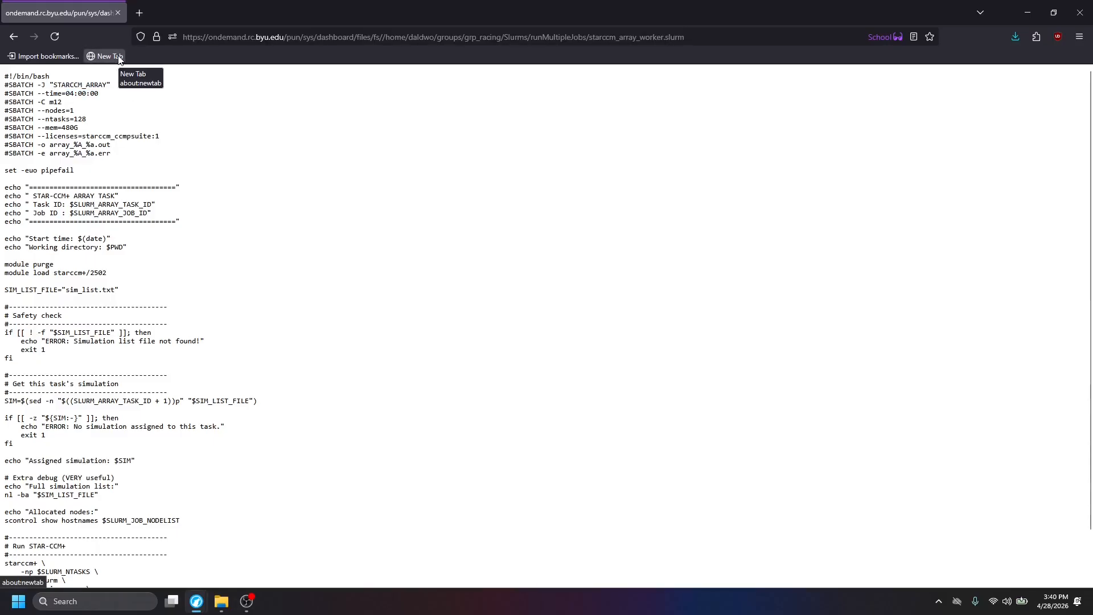
triple_click(74, 96)
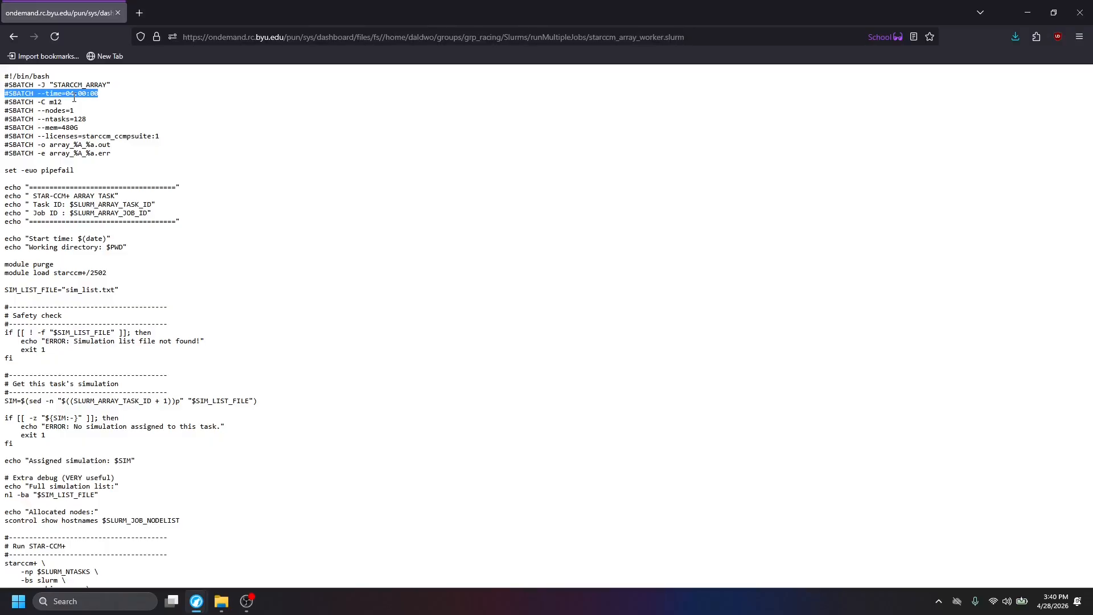
left_click(121, 91)
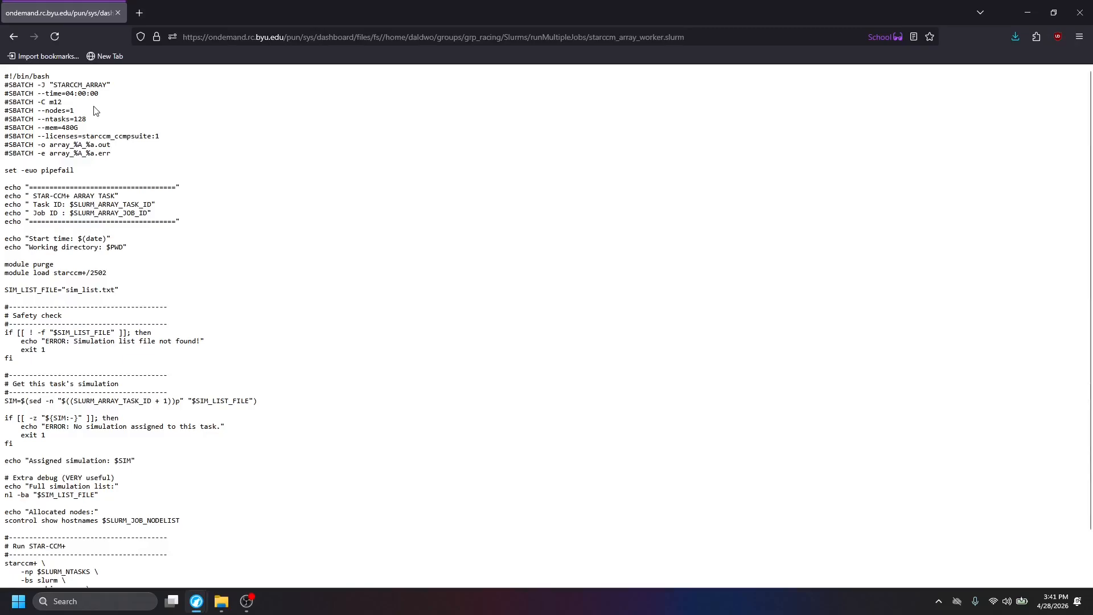
Examine the worker script's node constraint, node and task counts, memory, STAR-CCM+ license request and output and error files.
left_click_drag(48, 103, 66, 106)
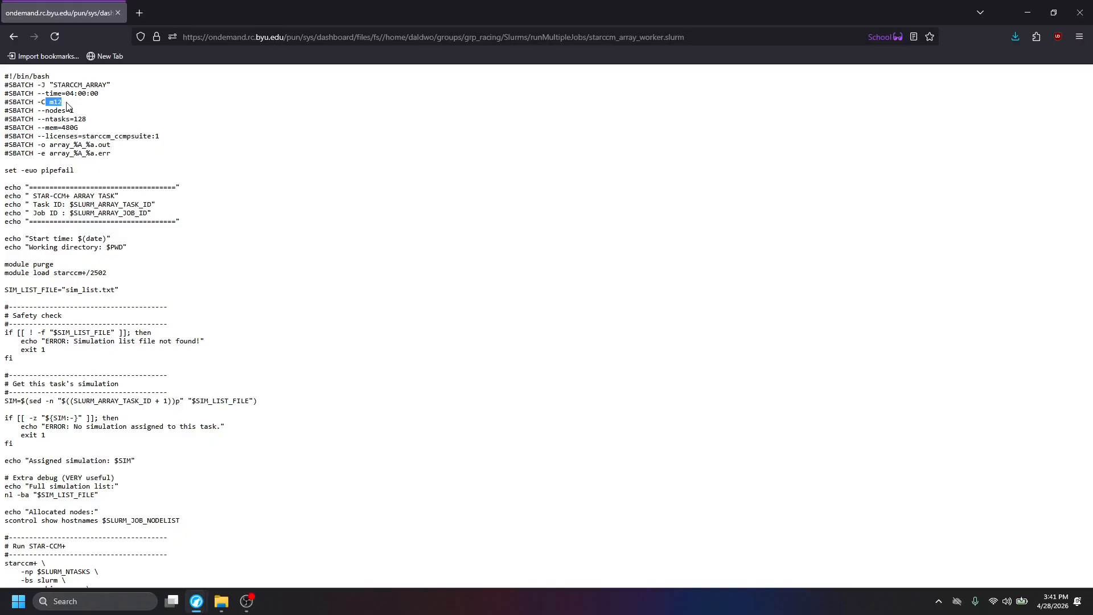
left_click(80, 116)
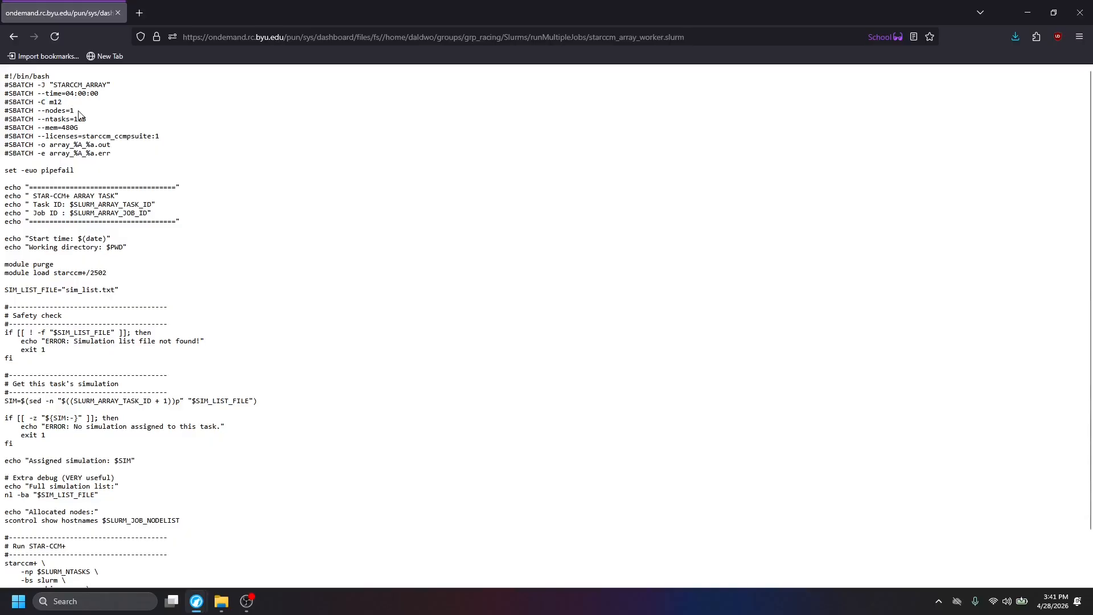
left_click_drag(74, 110, 47, 120)
left_click(150, 131)
left_click_drag(80, 129, 45, 129)
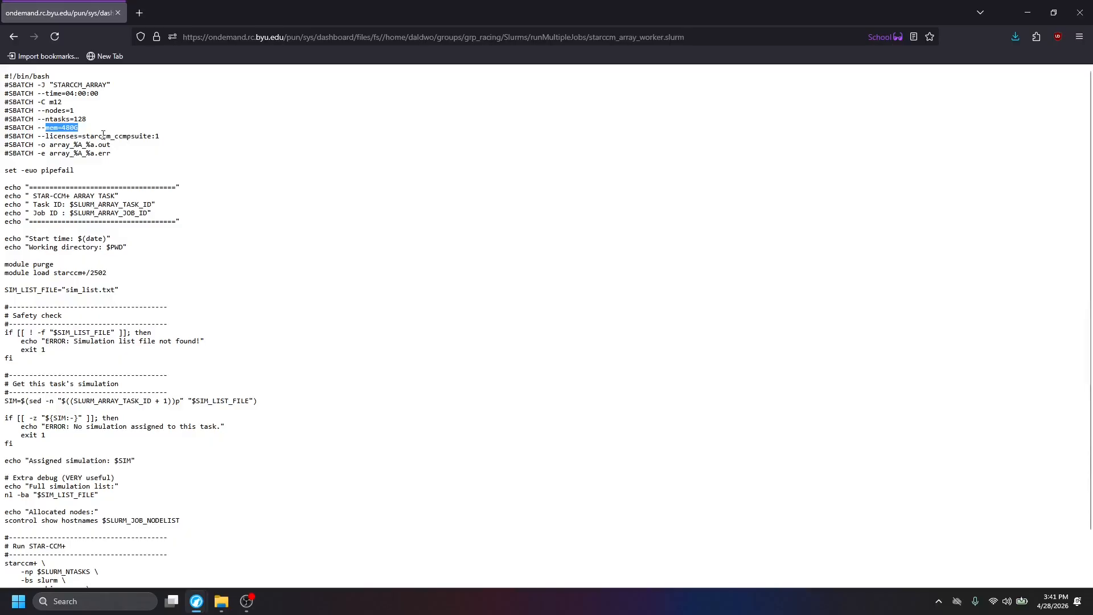
triple_click(106, 135)
mouse_move(5, 152)
left_mouse_down()
mouse_move(125, 149)
mouse_move(22, 144)
left_mouse_up()
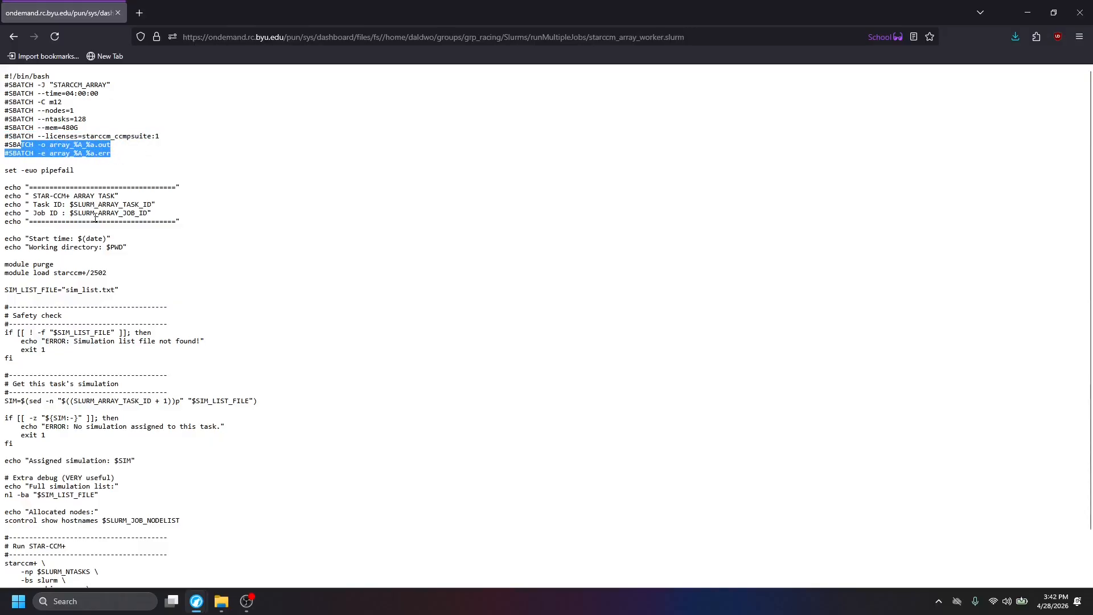
Review the worker script's module load, simulation list checks and STAR-CCM+ run command with its batch macro, and return to the runMultipleJobs folder.
scroll(96, 188, "down", 2)
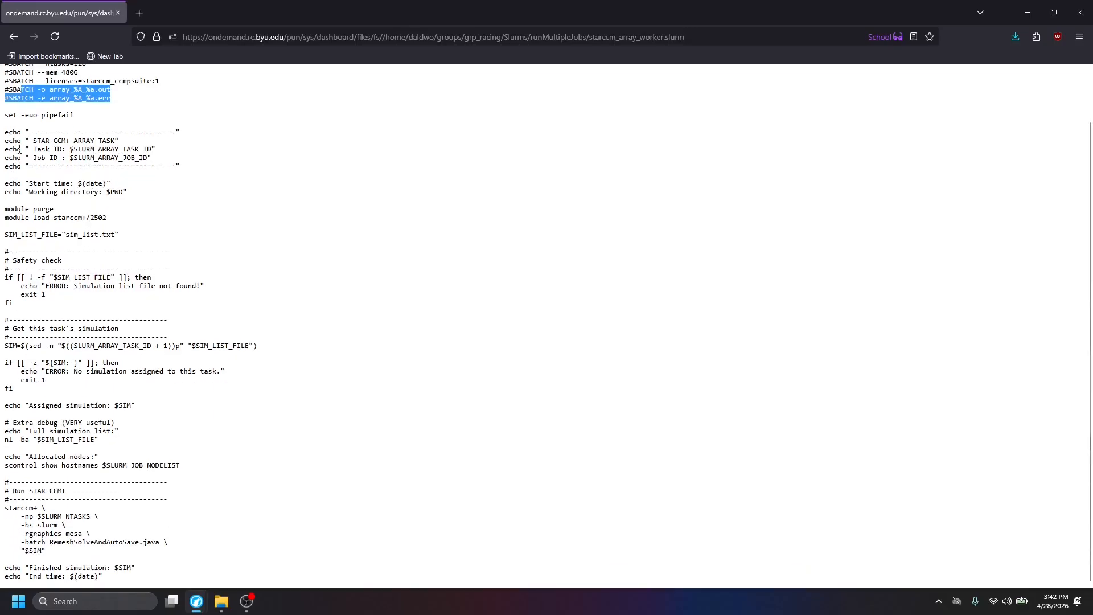
left_click(115, 226)
left_click_drag(8, 218, 114, 220)
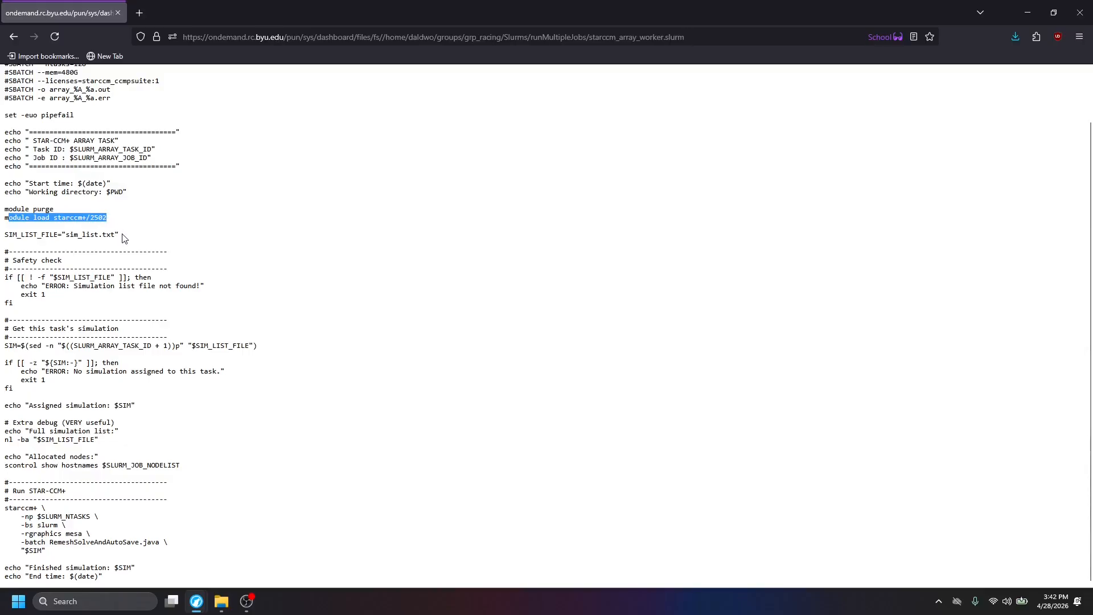
left_click_drag(122, 237, 2, 236)
left_click_drag(149, 310, 4, 278)
left_click_drag(145, 398, 4, 363)
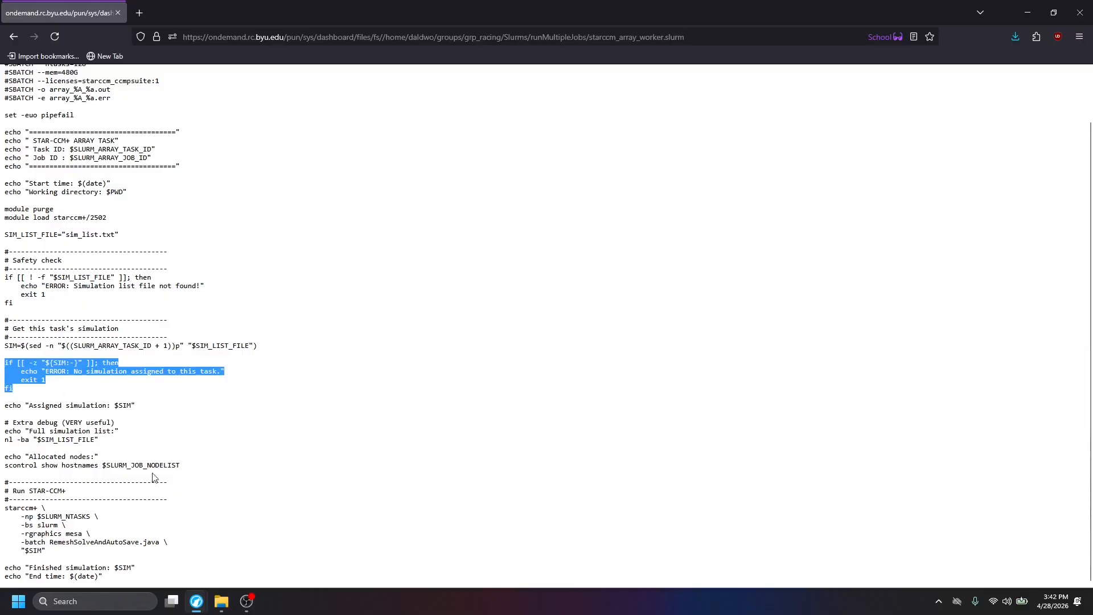
left_click_drag(142, 553, 2, 509)
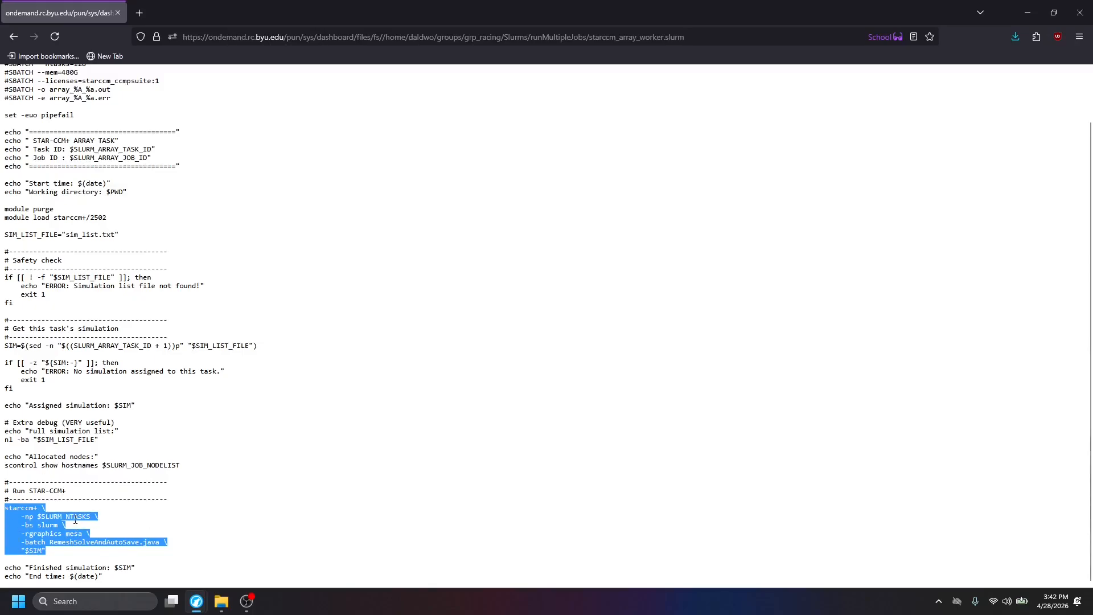
left_click_drag(51, 543, 159, 545)
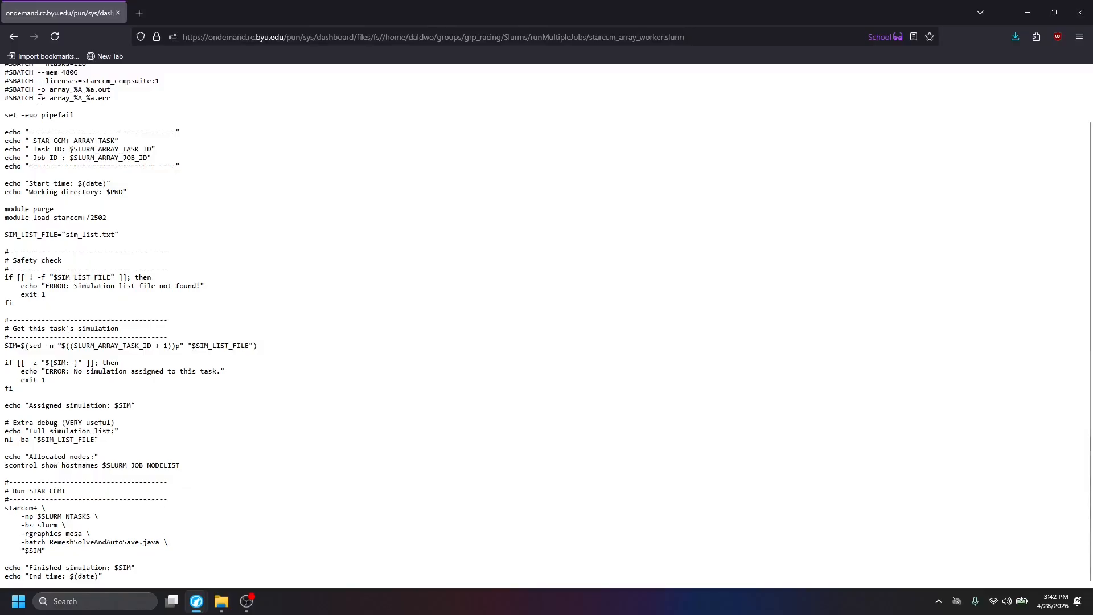
left_click(14, 37)
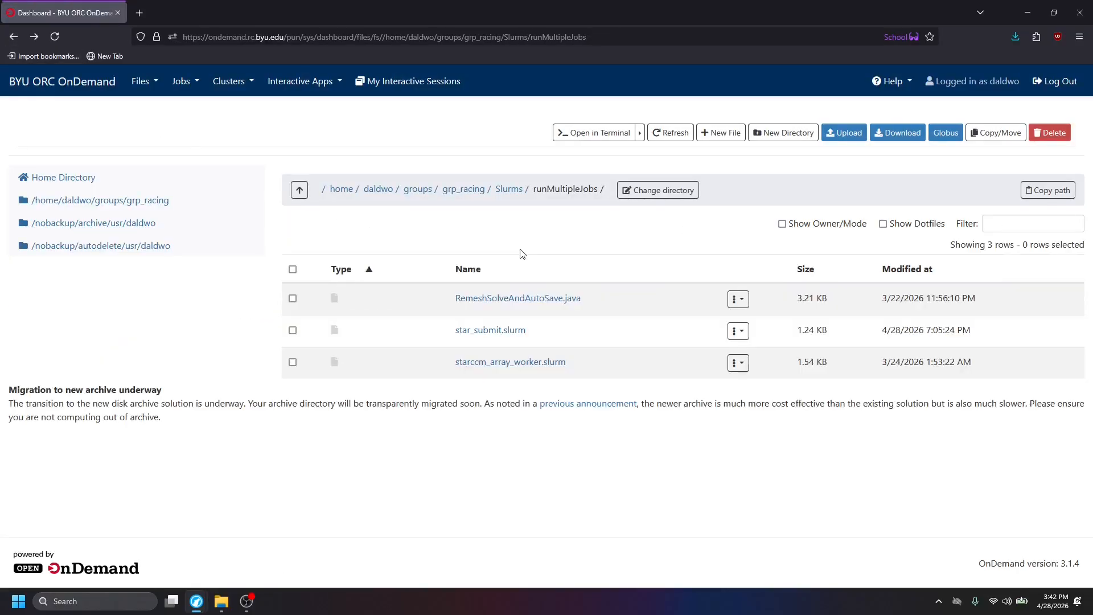
Open RemeshSolveAndAutoSave.java and review the sections that clear the existing solution and attempt remeshing.
left_click(544, 304)
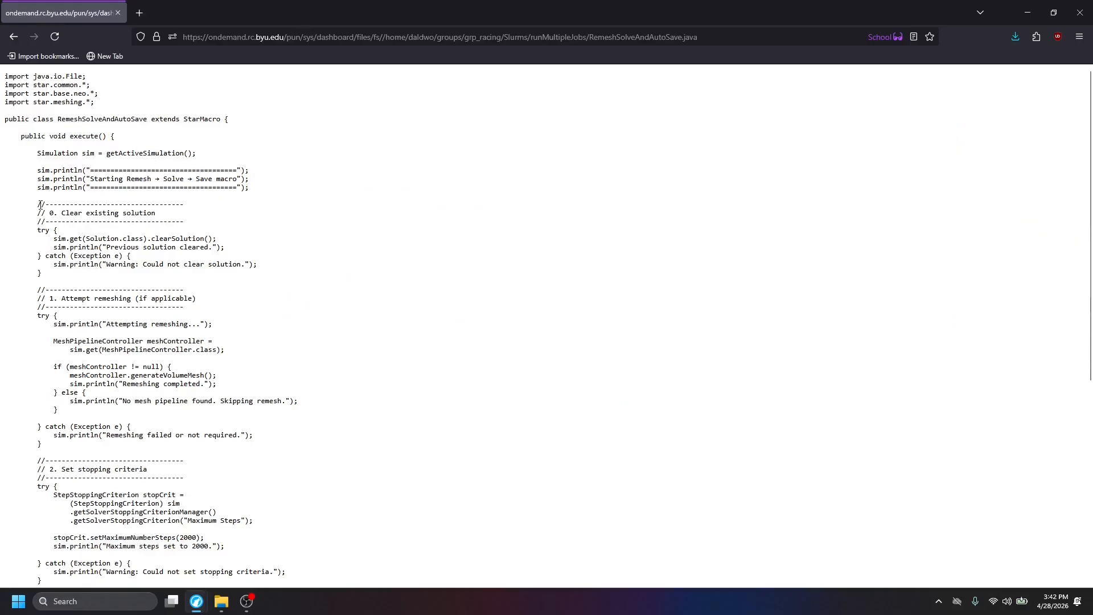
left_click_drag(33, 203, 403, 272)
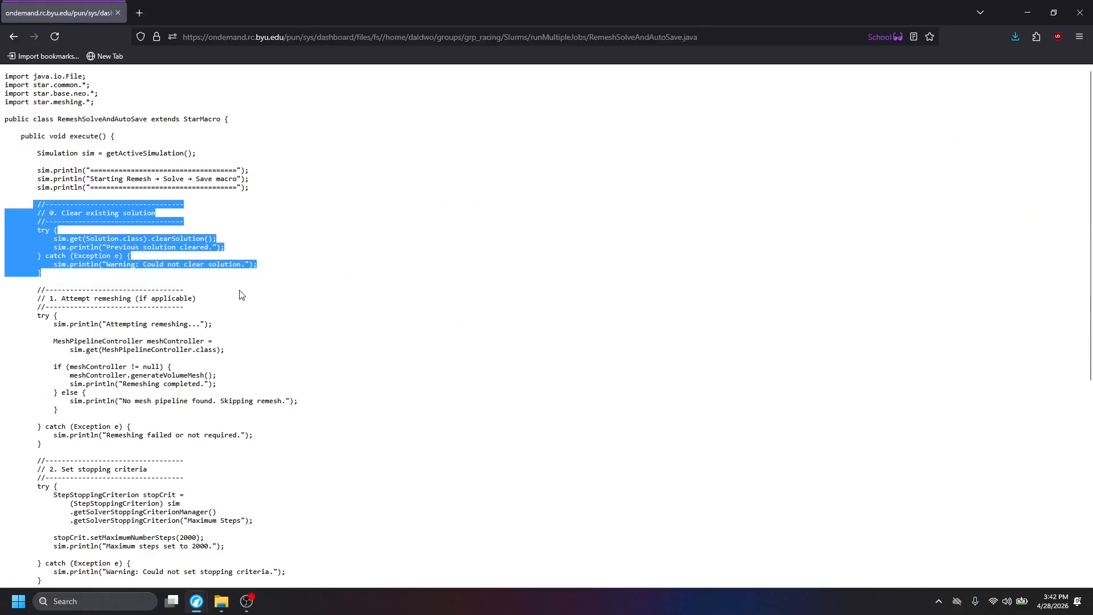
scroll(100, 171, "down", 3)
left_click_drag(40, 114, 356, 279)
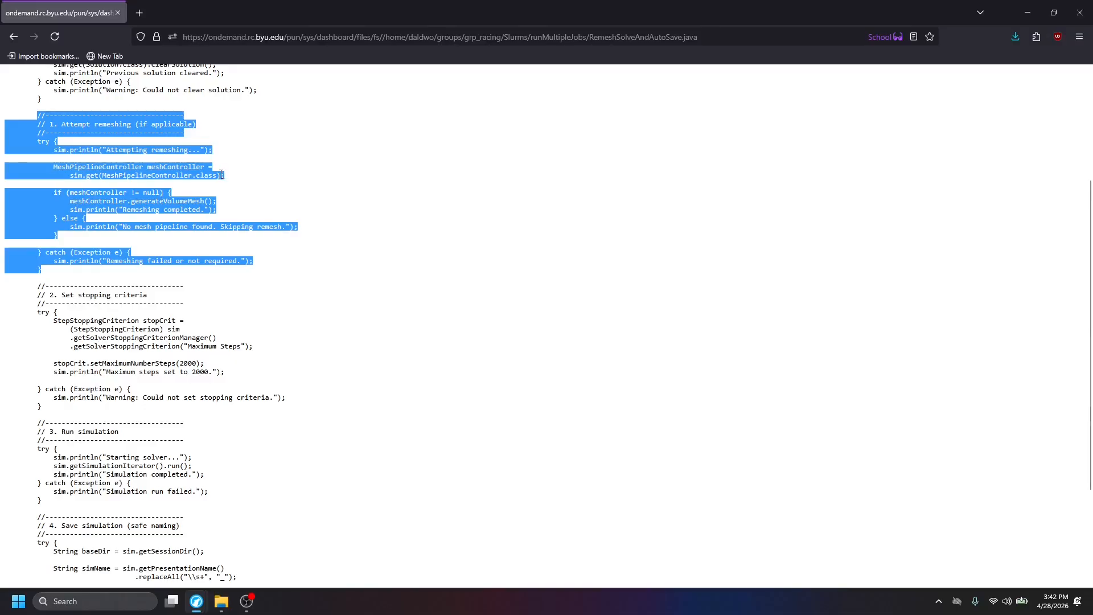
left_click(120, 286)
Review the macro's stopping criteria with its maximum steps, the simulation run section and the save section.
scroll(120, 286, "down", 3)
left_click_drag(47, 137, 362, 259)
left_click(334, 230)
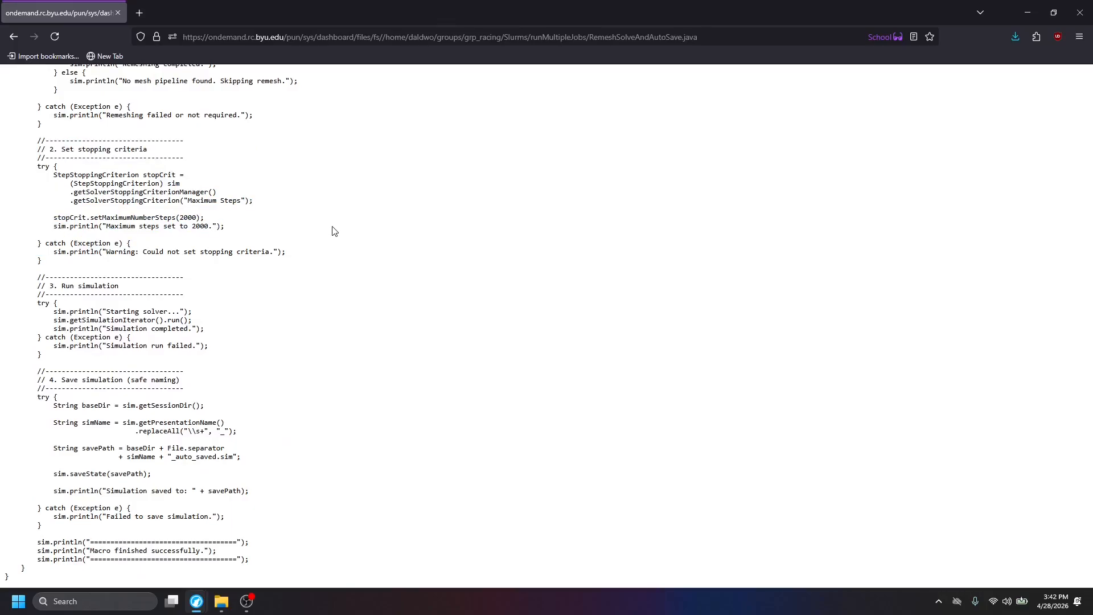
double_click(188, 217)
left_click_drag(62, 285, 219, 330)
left_click_drag(50, 371, 325, 476)
left_click(177, 471)
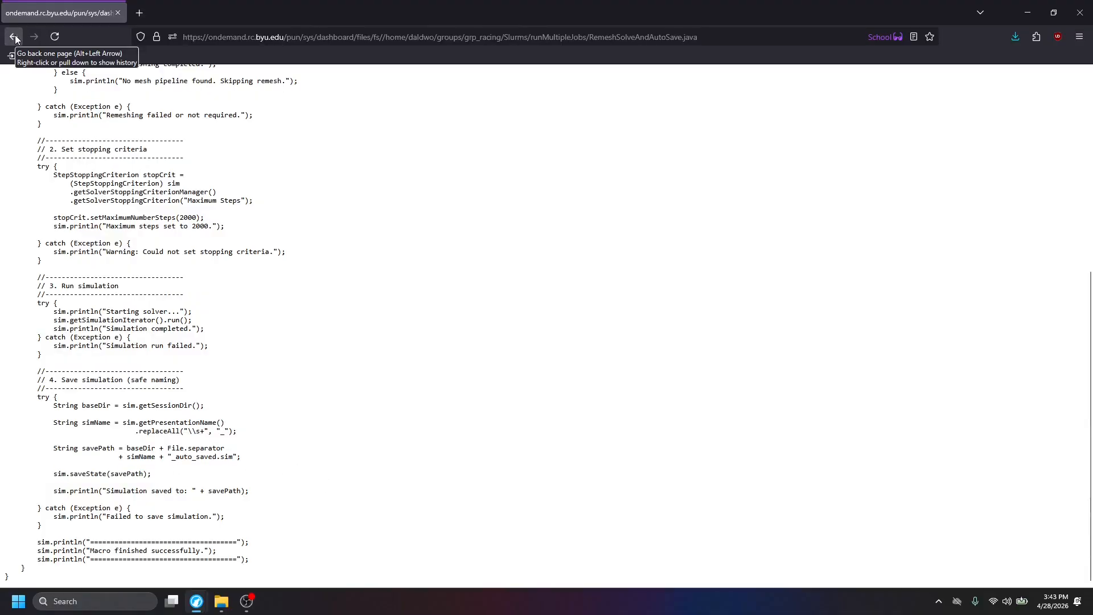
scroll(11, 74, "up", 10)
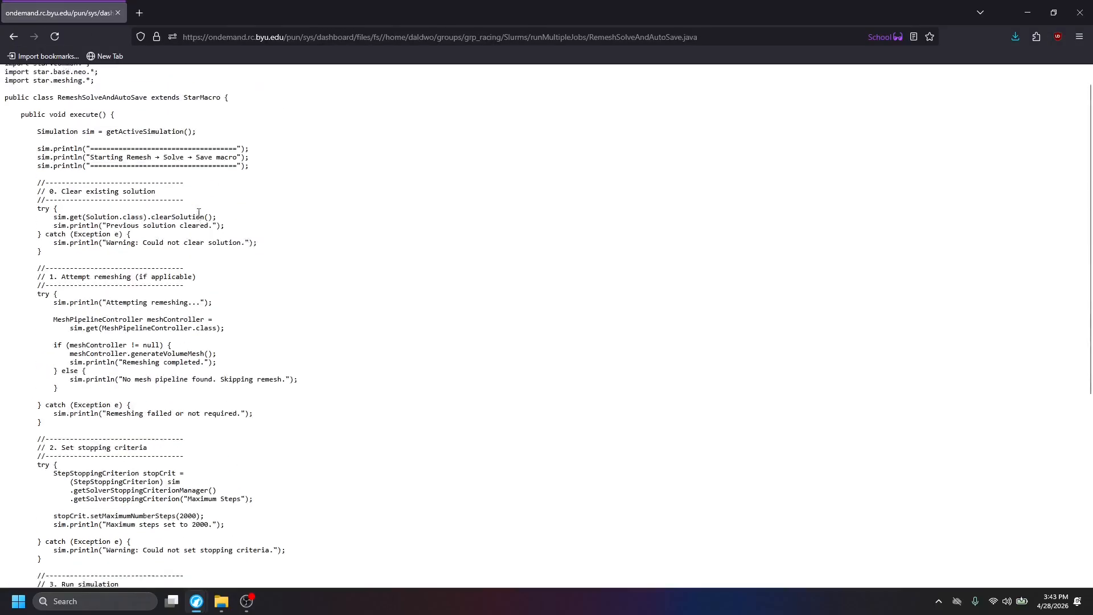
Reopen starccm_array_worker.slurm to review its SBATCH resource directives and return to the runMultipleJobs folder.
left_click(12, 35)
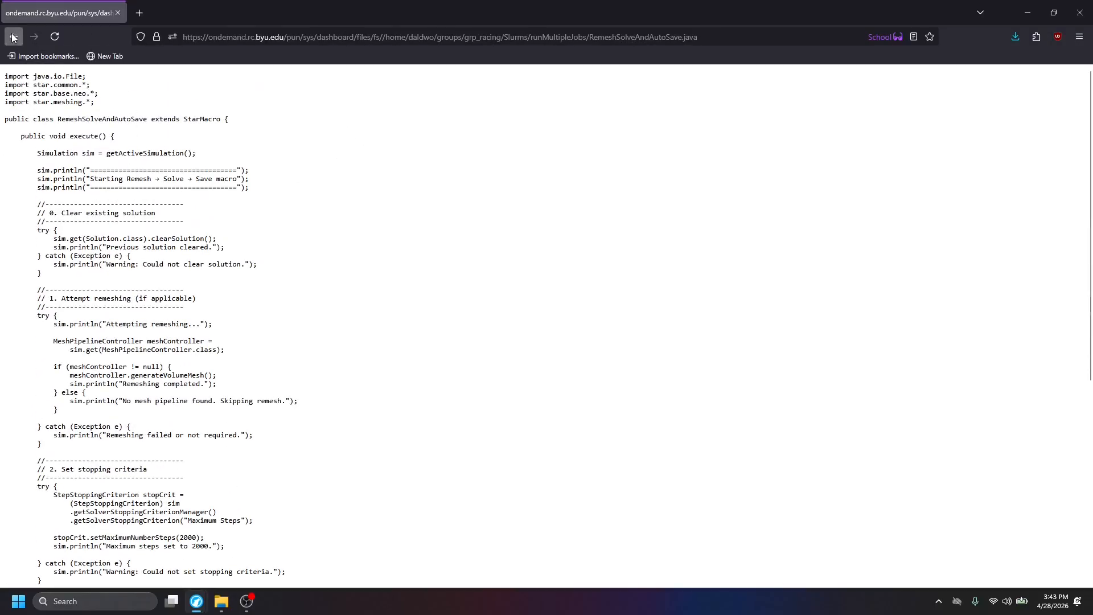
left_click(495, 366)
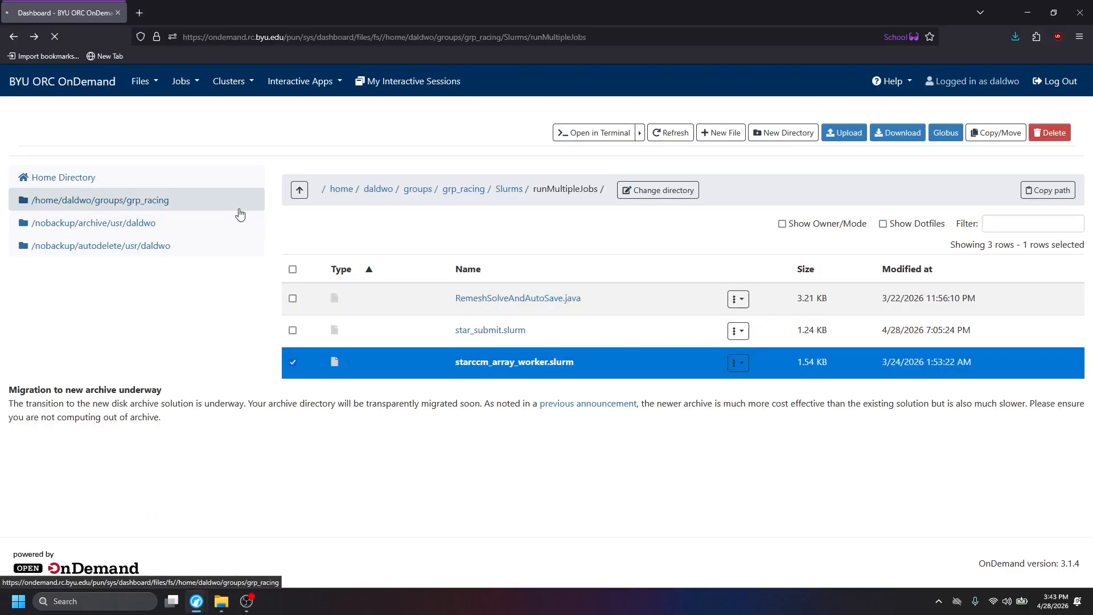
left_click_drag(124, 154, 2, 70)
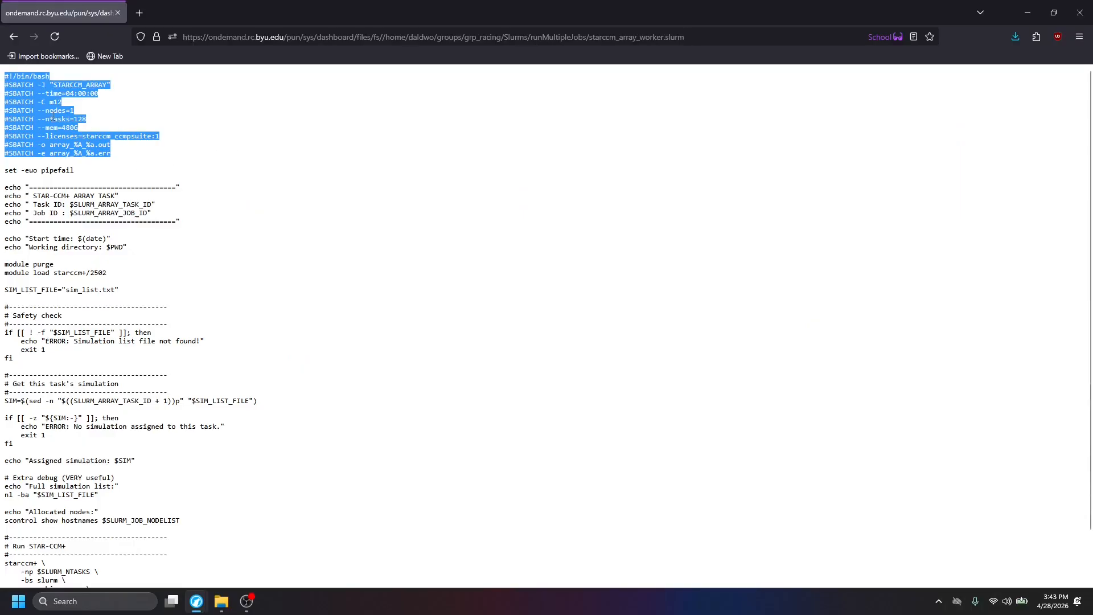
left_click(20, 38)
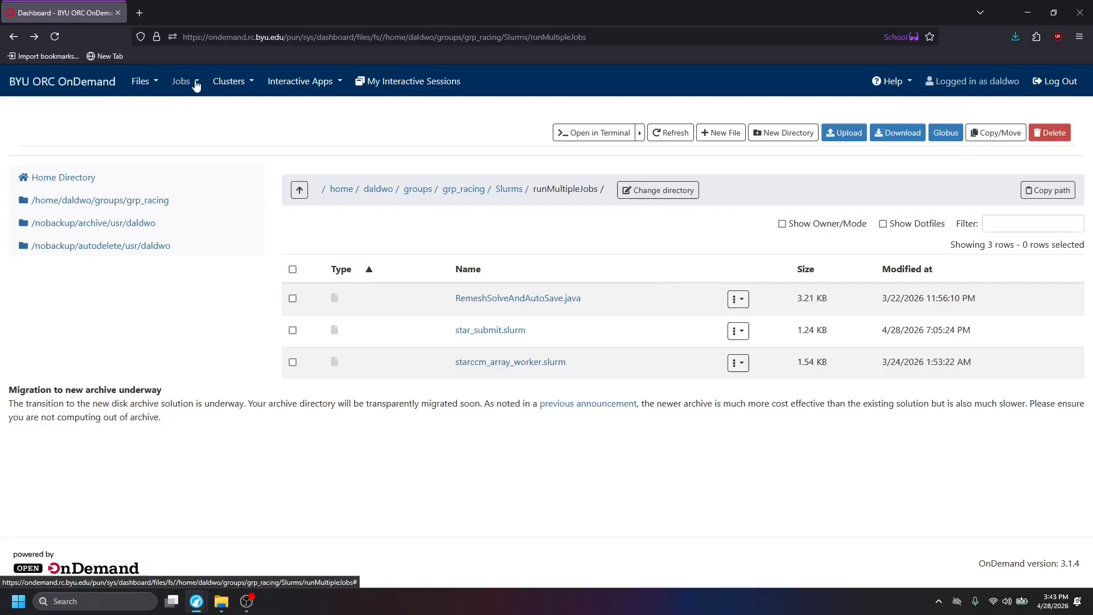
Open rc.byu.edu in a new browser tab and go to its Compute Resources documentation.
right_click(140, 13)
key("Down")
key("Down")
key("Down")
key("Down")
key("Down")
key("Down")
key("Return")
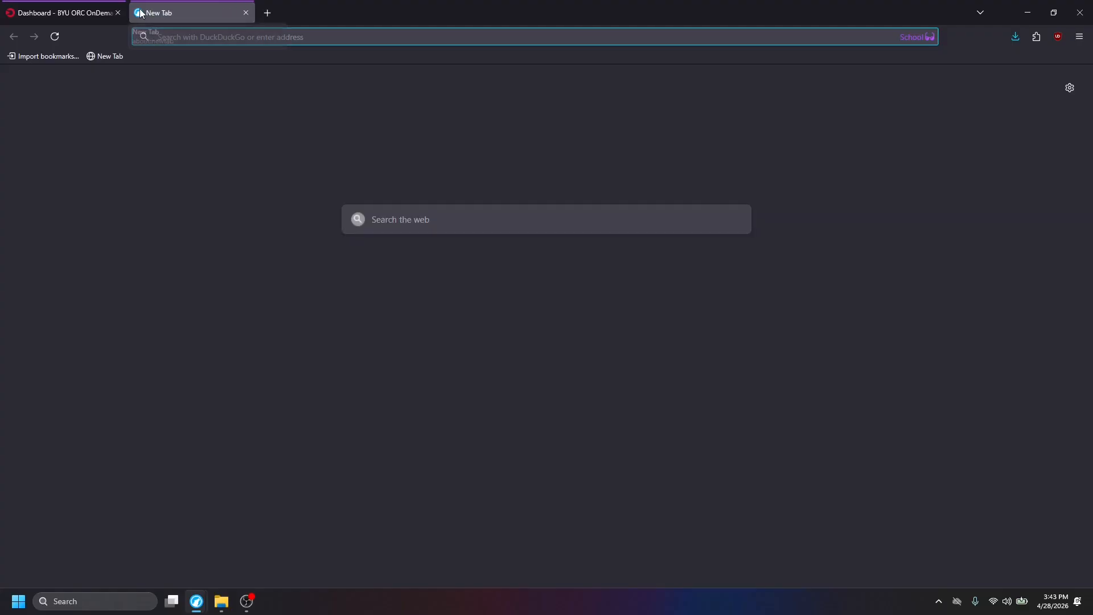
type("rc.byu.edu/")
key("Return")
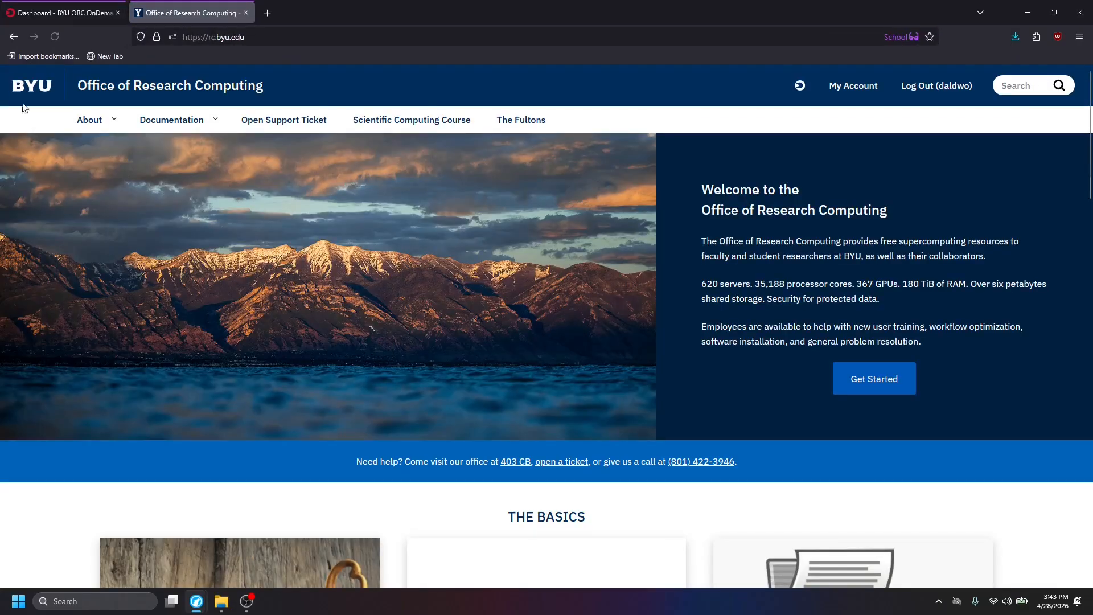
mouse_move(147, 118)
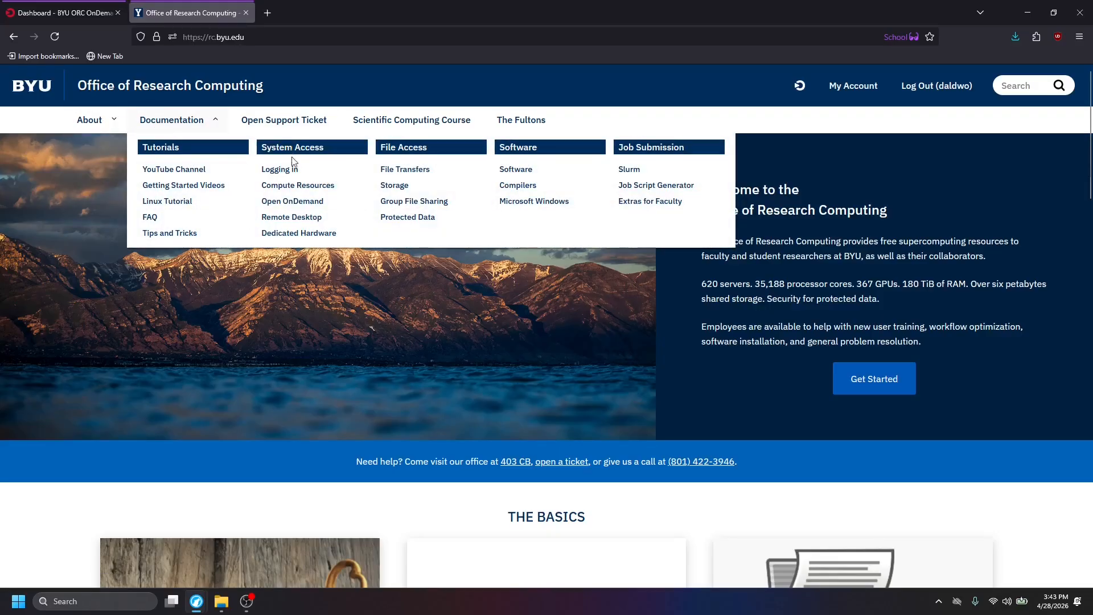
left_click(292, 185)
Examine the compute nodes table for each cluster's cores per node, including marylou9, and close the documentation page.
scroll(267, 278, "down", 5)
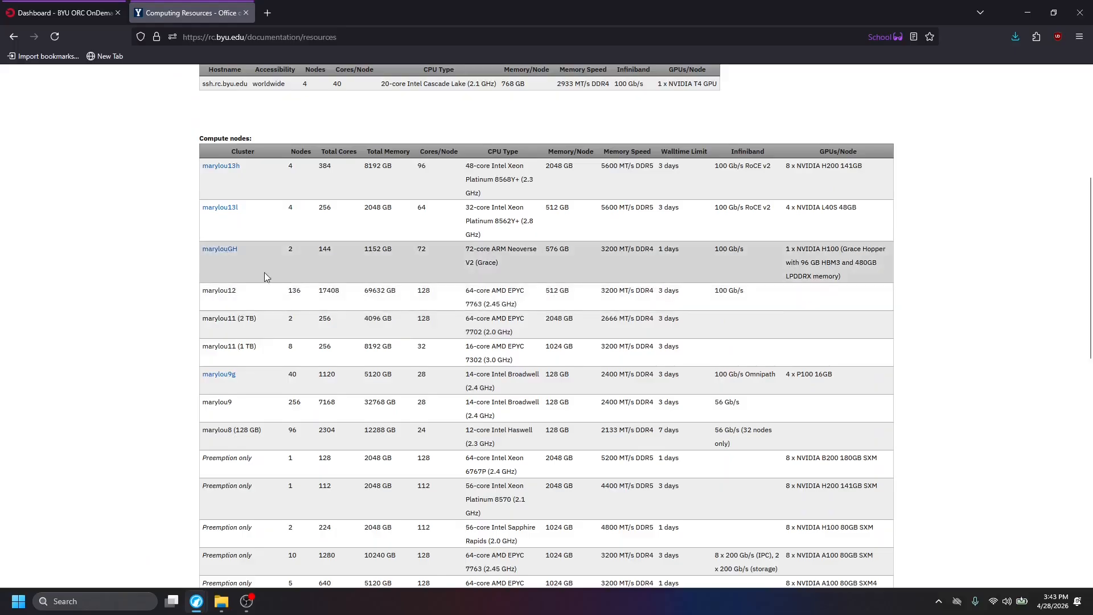
scroll(265, 277, "up", 2)
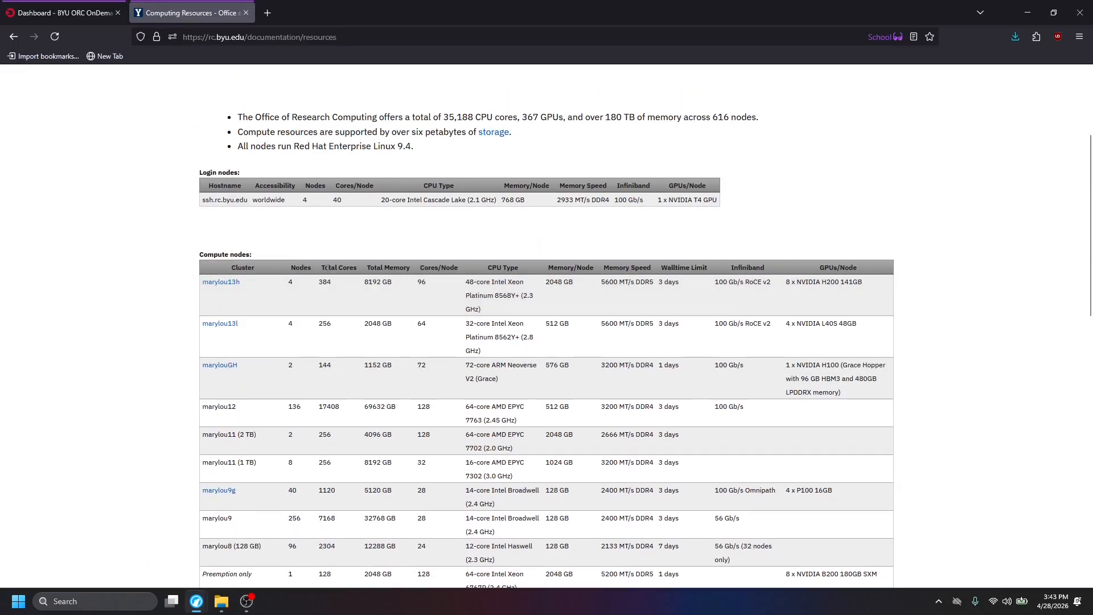
scroll(244, 377, "down", 2)
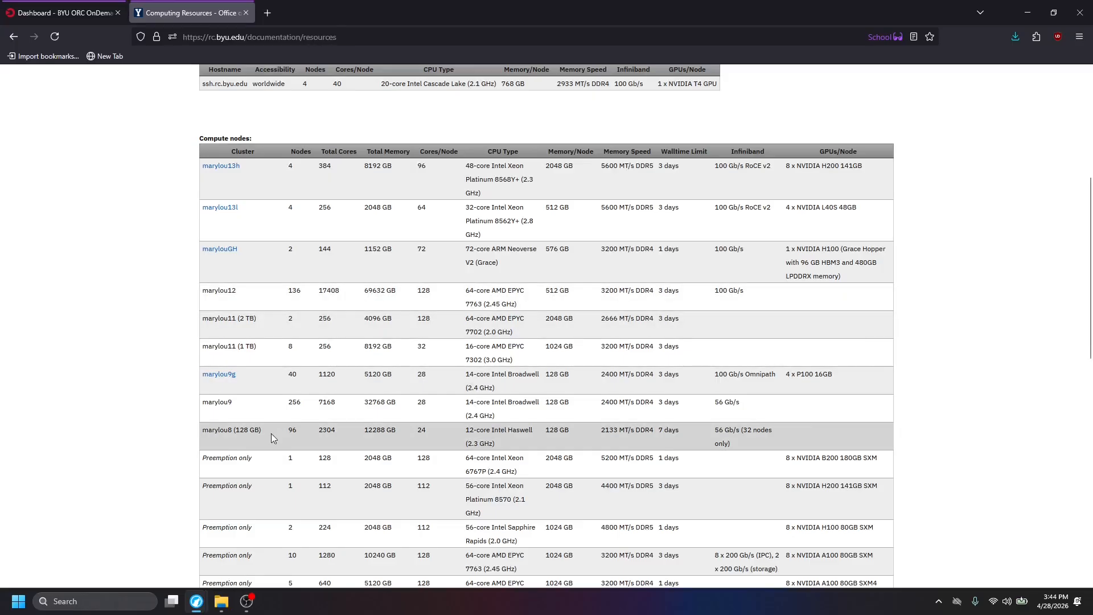
left_click_drag(430, 401, 414, 401)
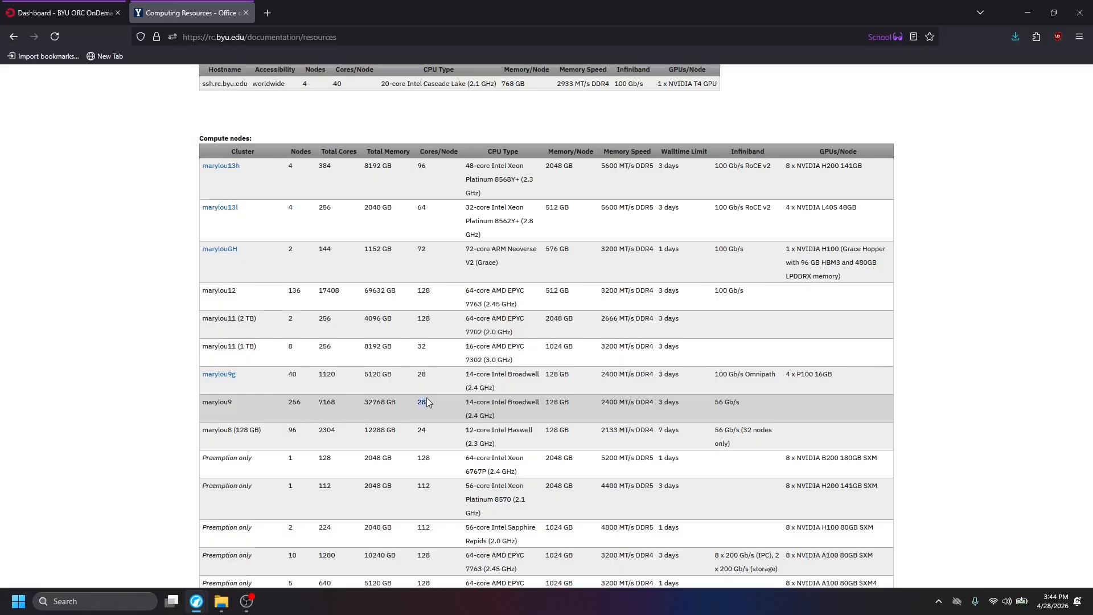
left_click(116, 7)
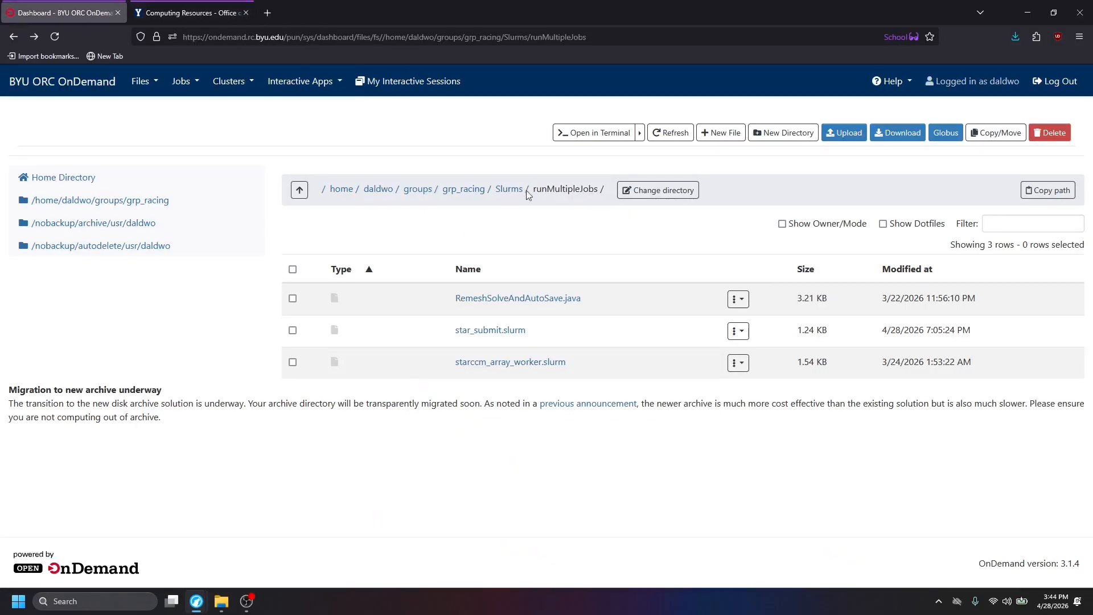
middle_click(189, 3)
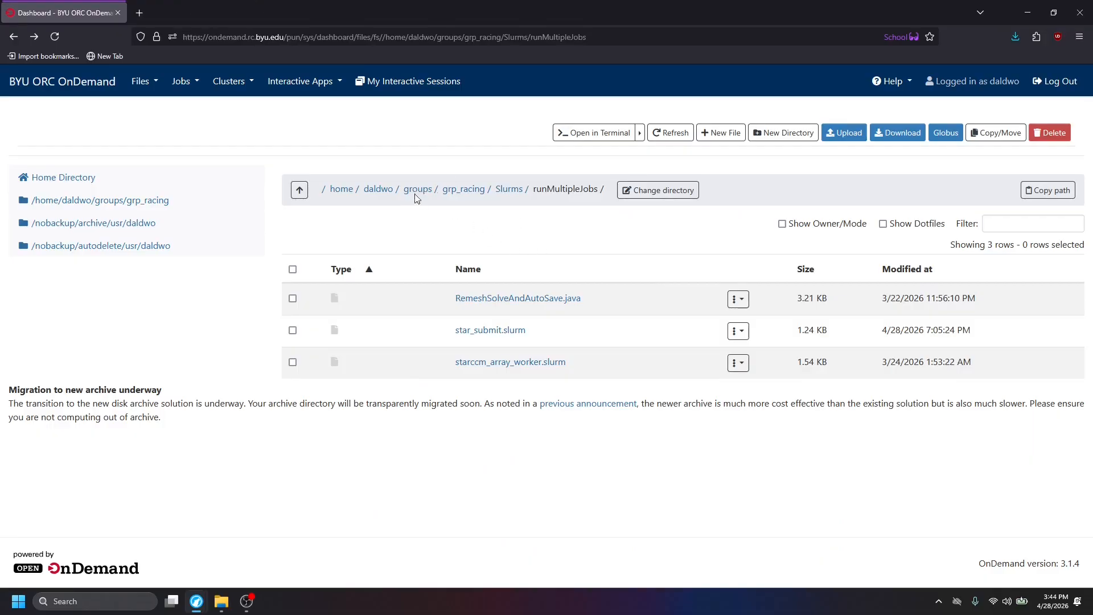
Try to copy RemeshSolveAndAutoSave.java, star_submit.slurm and starccm_array_worker.slurm within the runMultipleJobs folder, and clear the file selection.
left_click(294, 299)
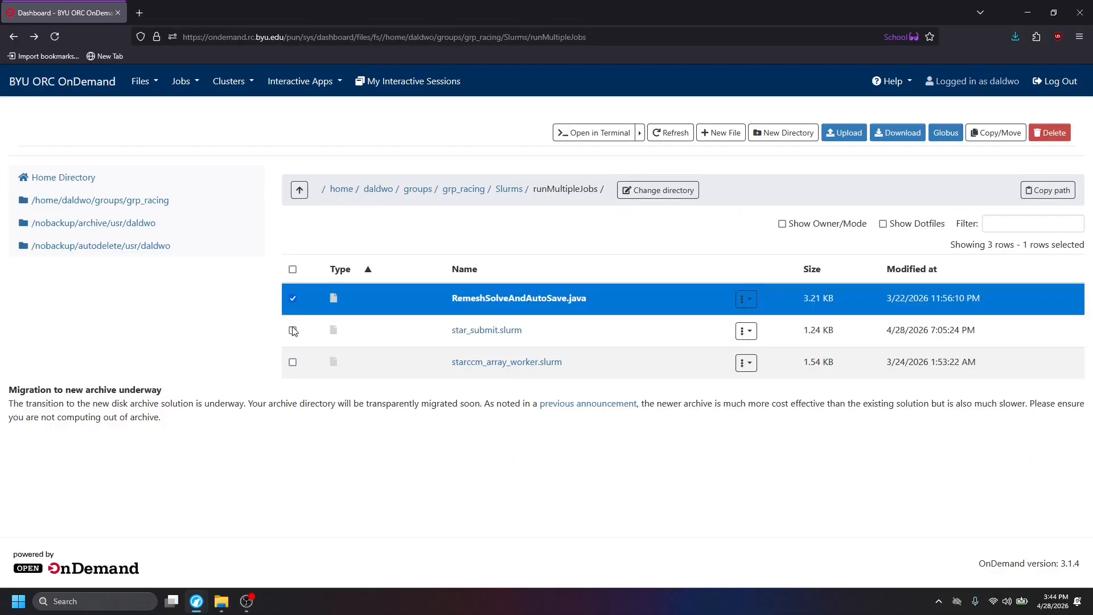
left_click(293, 363)
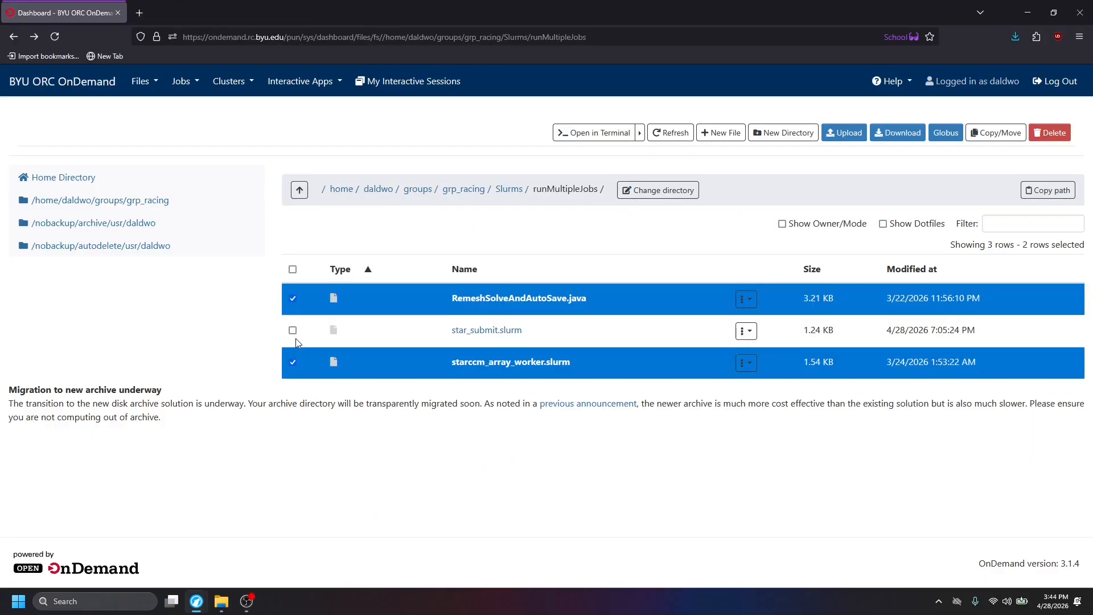
left_click(293, 331)
left_click(996, 133)
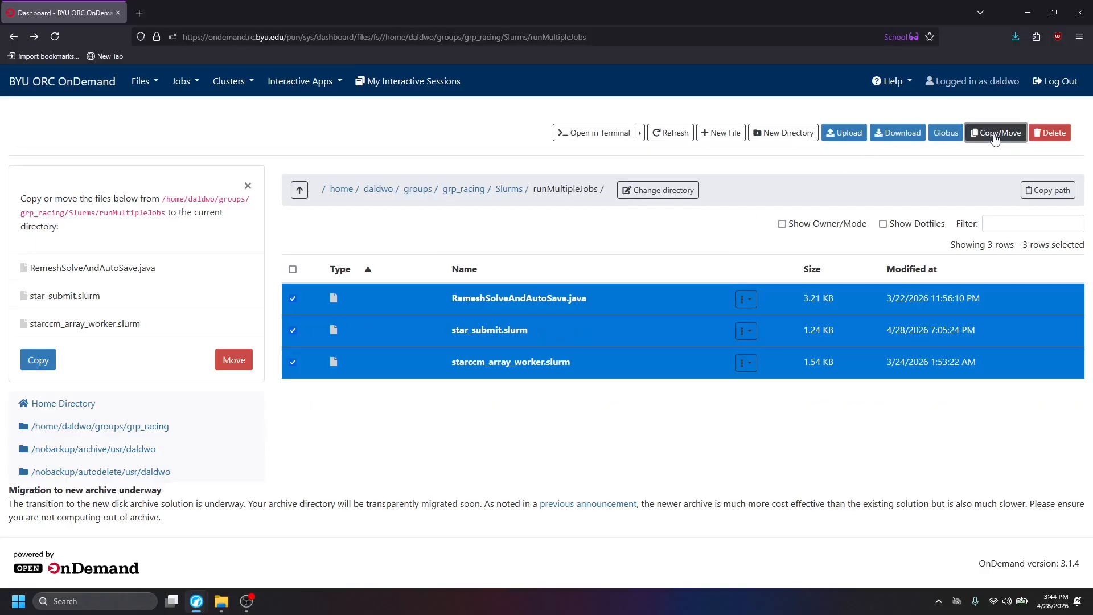
left_click(38, 359)
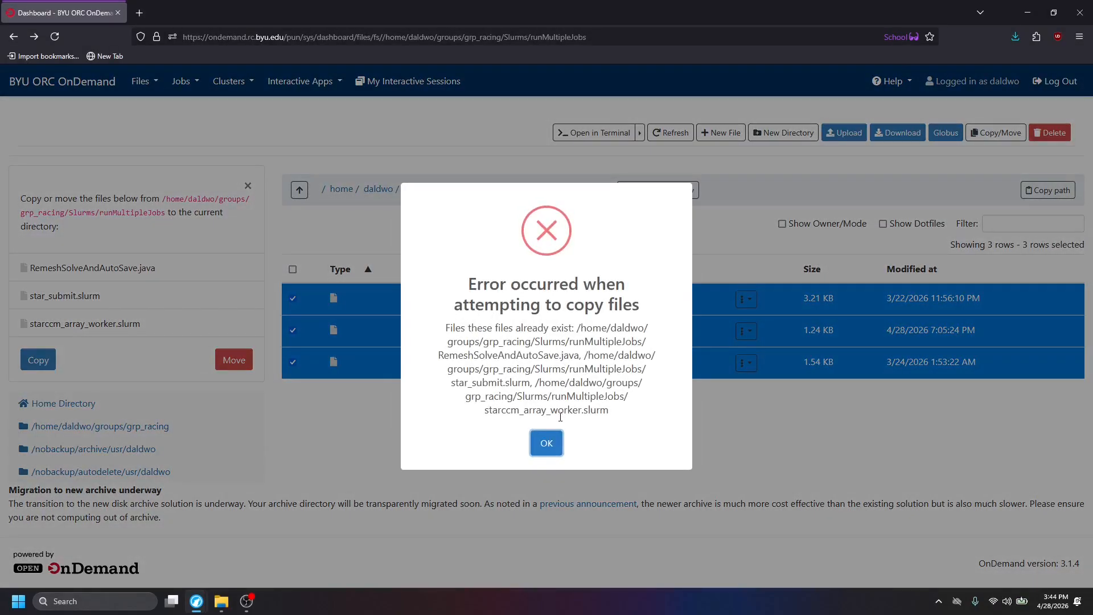
left_click(547, 443)
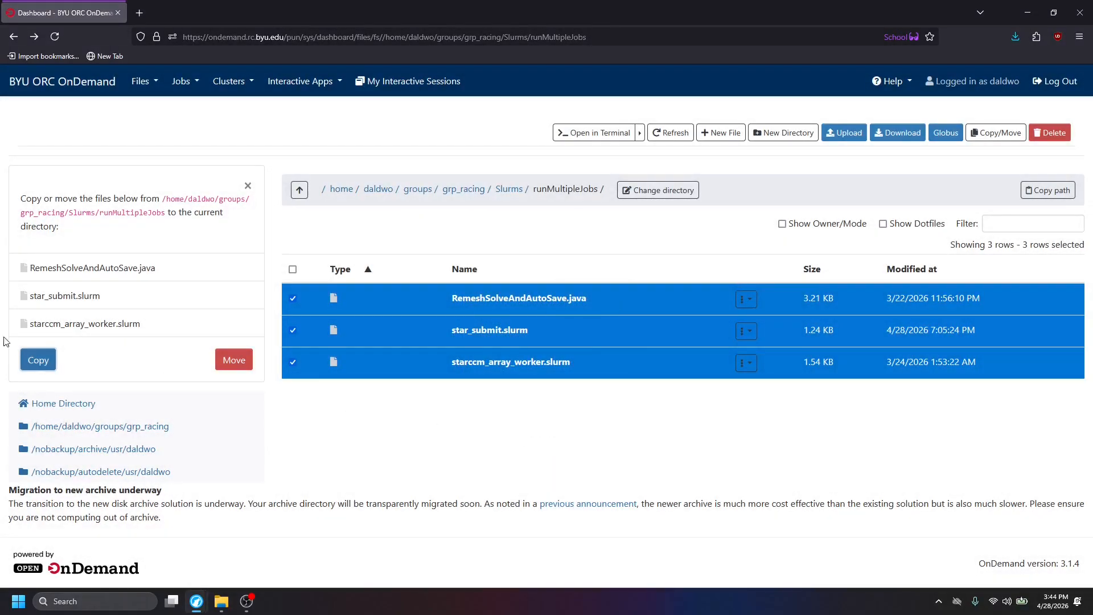
left_click(38, 360)
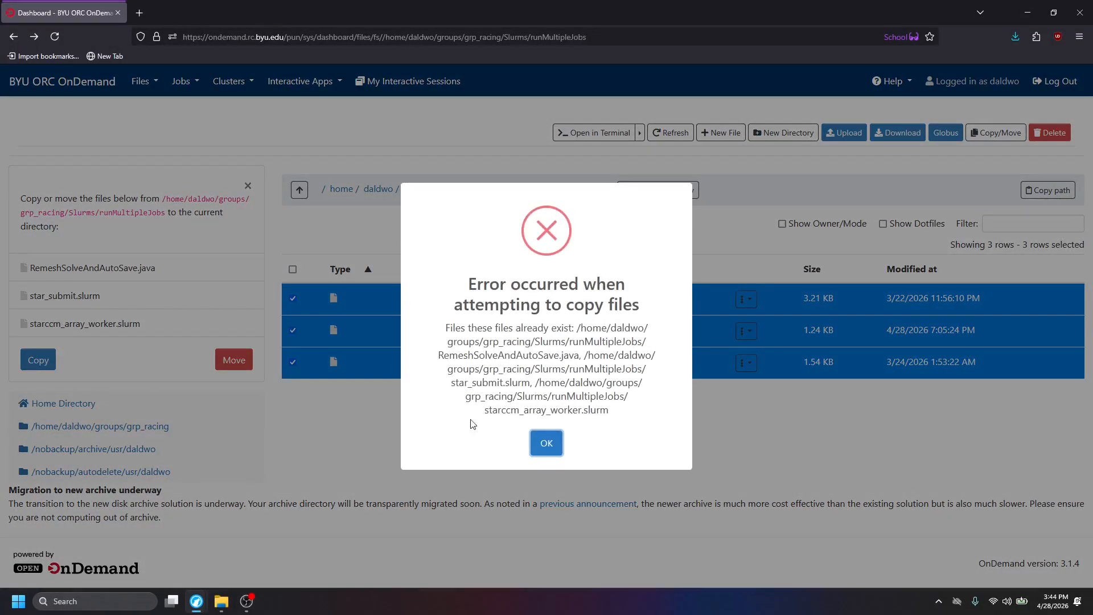
left_click(546, 439)
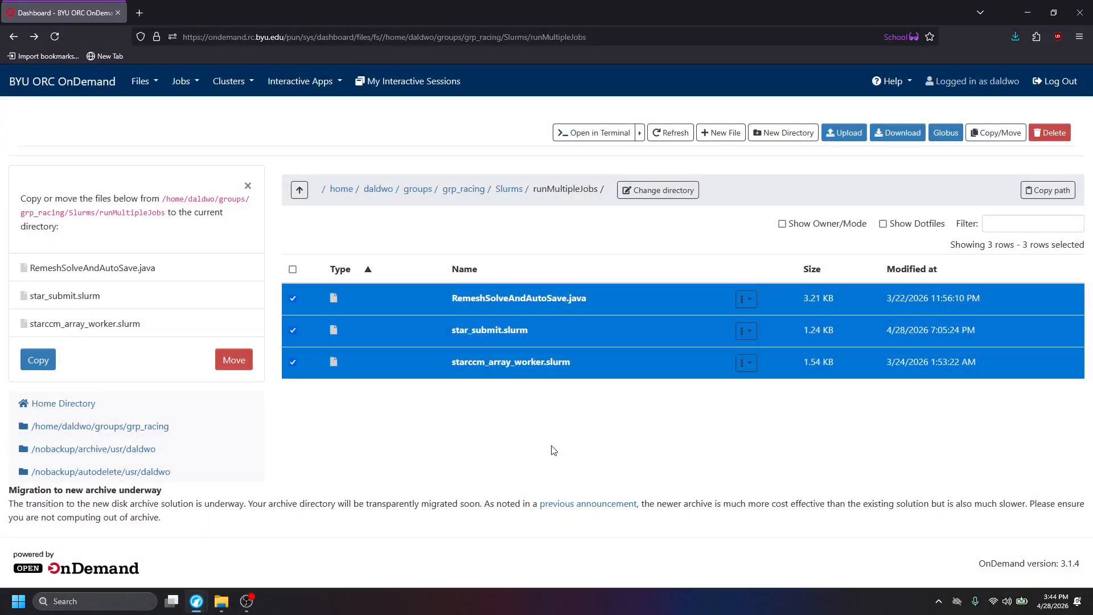
left_click(292, 300)
left_click(294, 330)
left_click(293, 360)
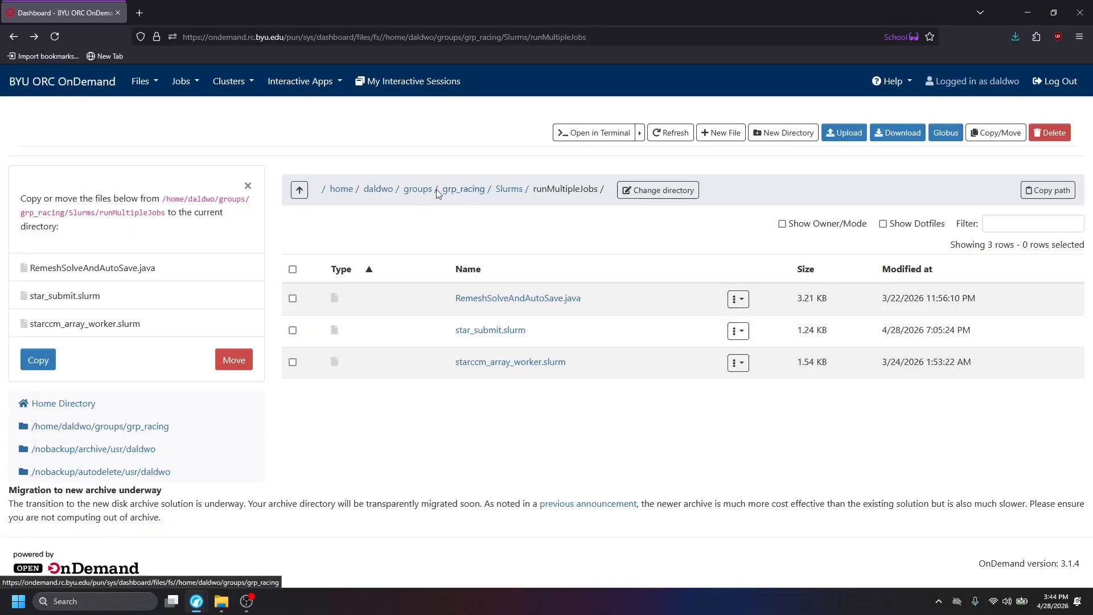
Discard the pending copy list and open the panelTest folder inside RacingSims in the home directory.
left_click(375, 189)
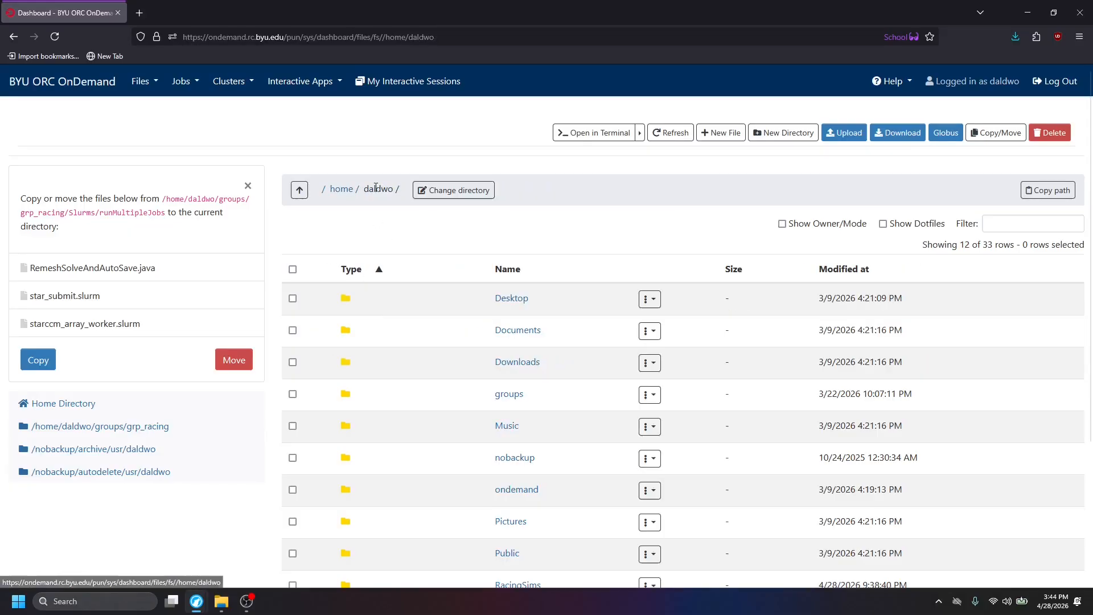
left_click(247, 186)
scroll(397, 305, "down", 3)
left_click(503, 397)
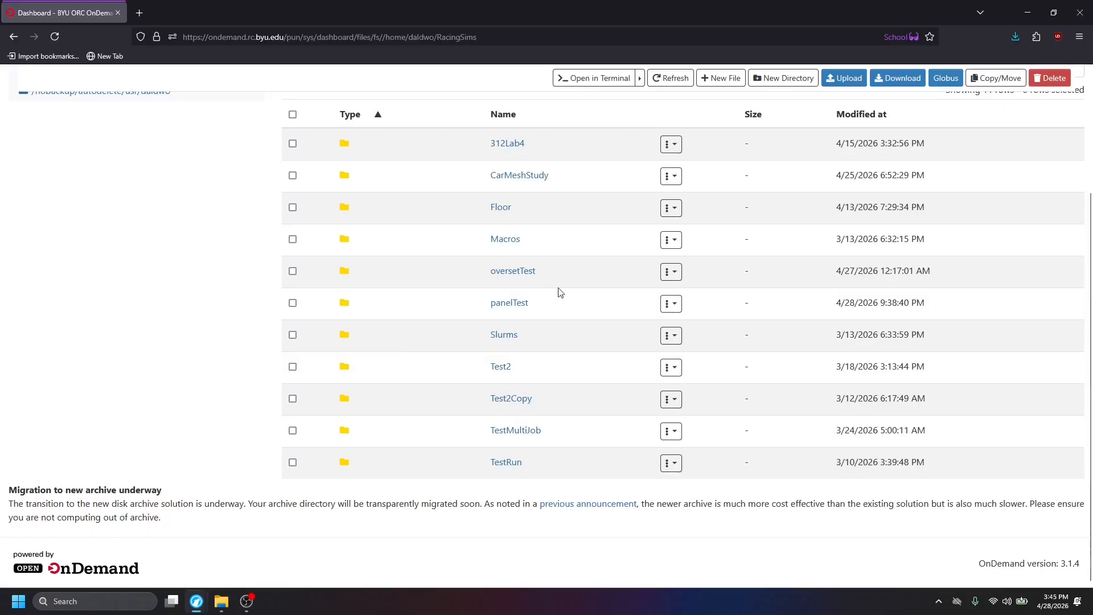
left_click(522, 302)
Upload the RW Base, Curved, Fillet, Rails and Step Down Parasolid files from the RW Full Car Tutorial folder to panelTest.
left_click(845, 141)
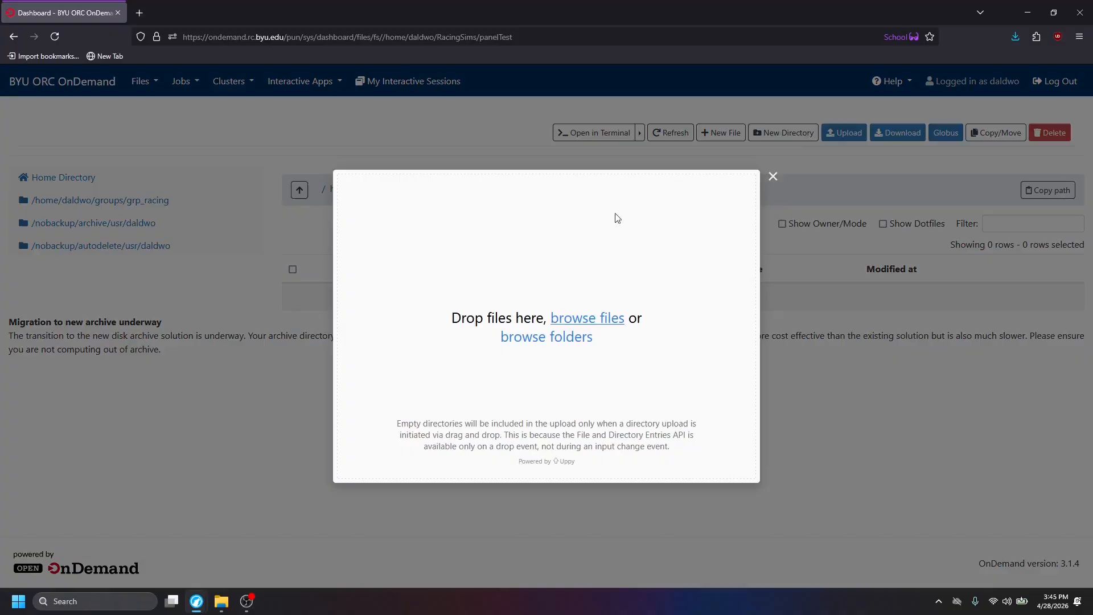
left_click(575, 319)
left_click(521, 62)
key("ctrl+v")
key("Return")
left_click(376, 120)
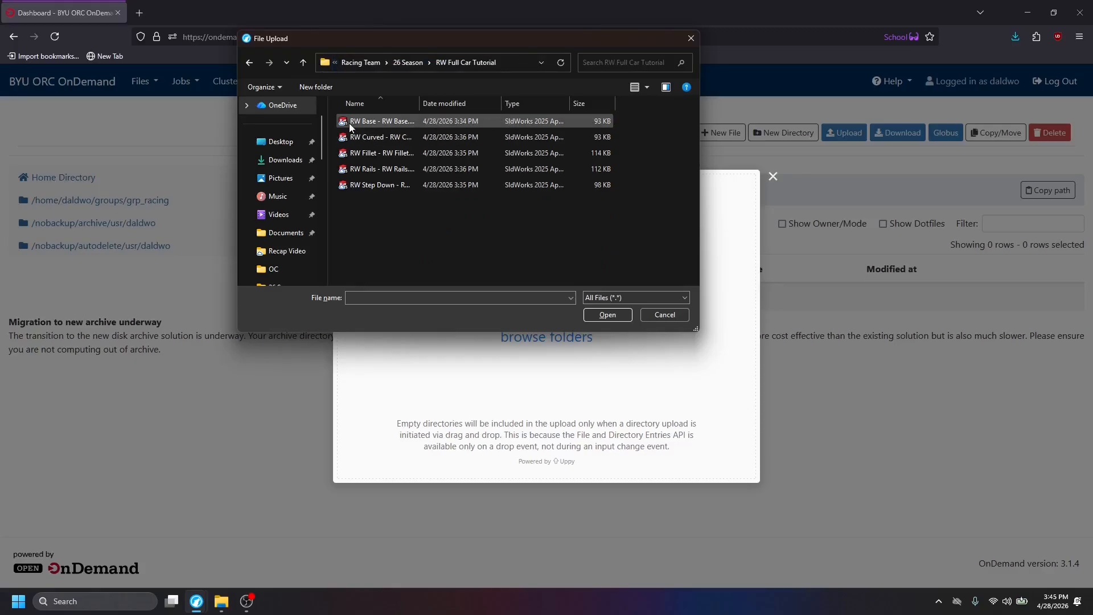
left_click(354, 183, "shift")
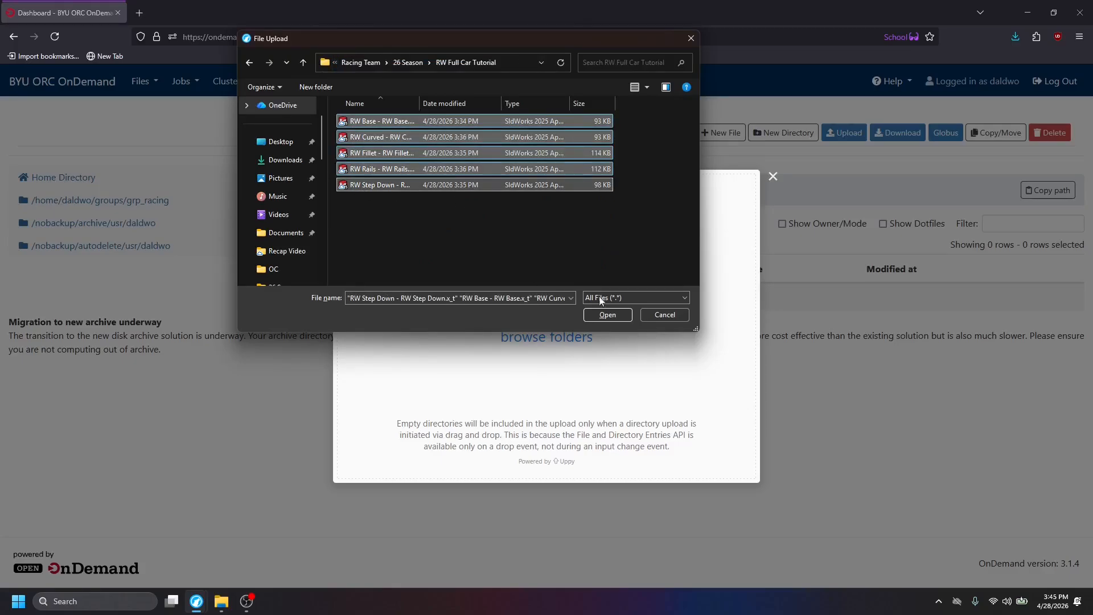
left_click(626, 315)
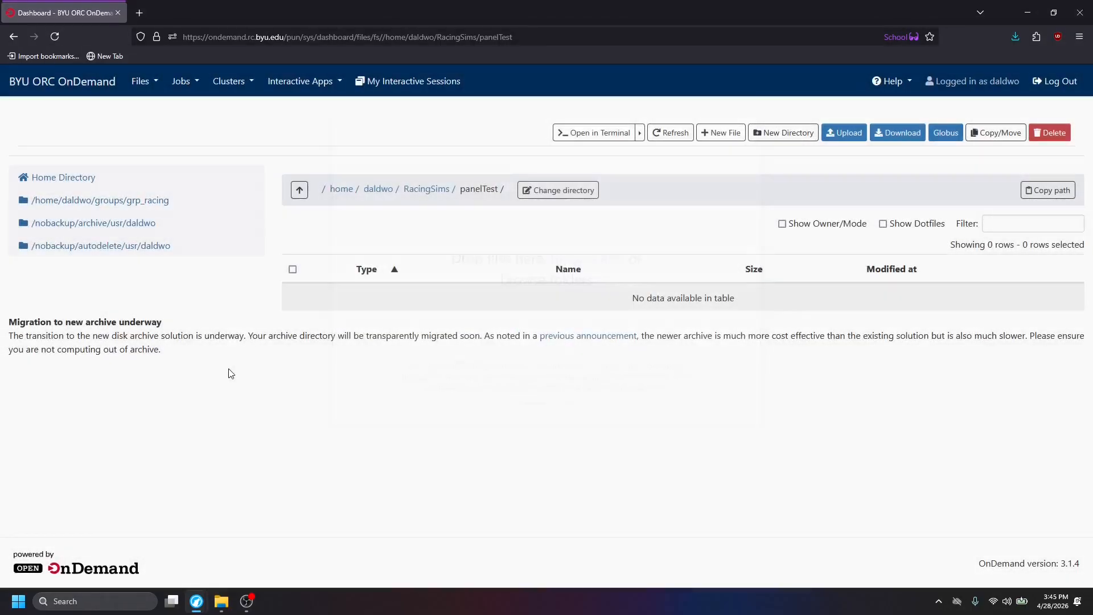
Launch a Linux Desktop interactive session for 12 hours with the xfce desktop environment.
right_click(511, 374)
left_click(445, 485)
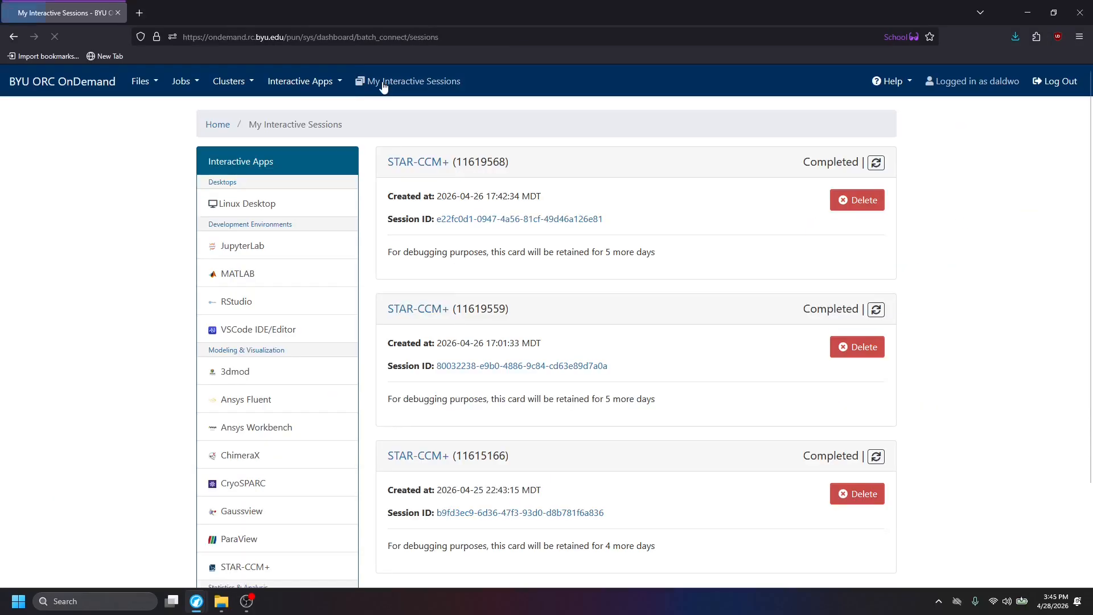
left_click(252, 206)
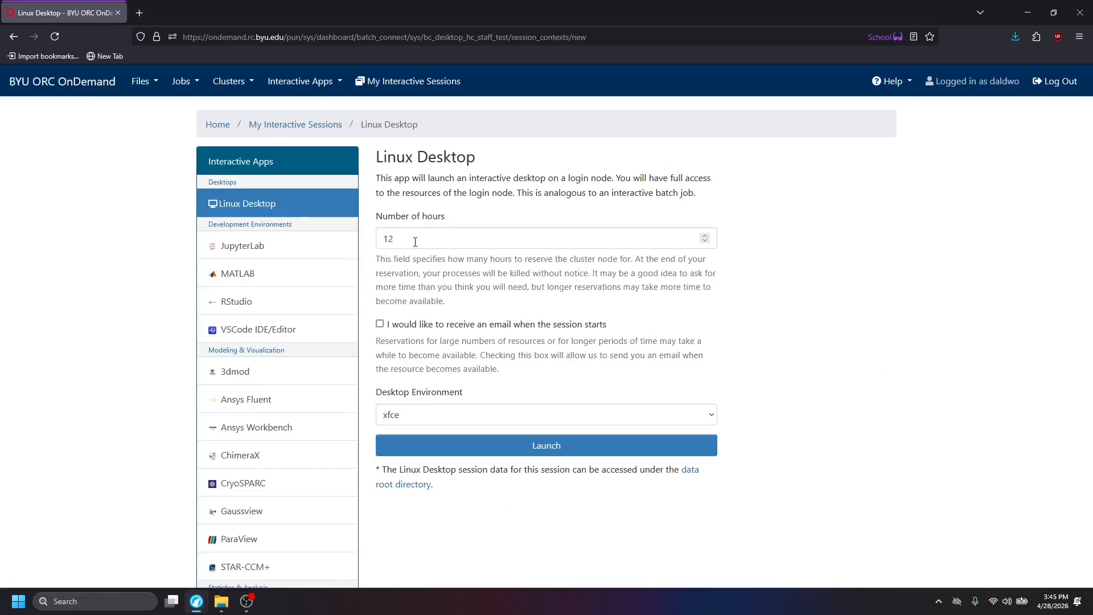
left_click_drag(411, 241, 363, 238)
left_click(487, 313)
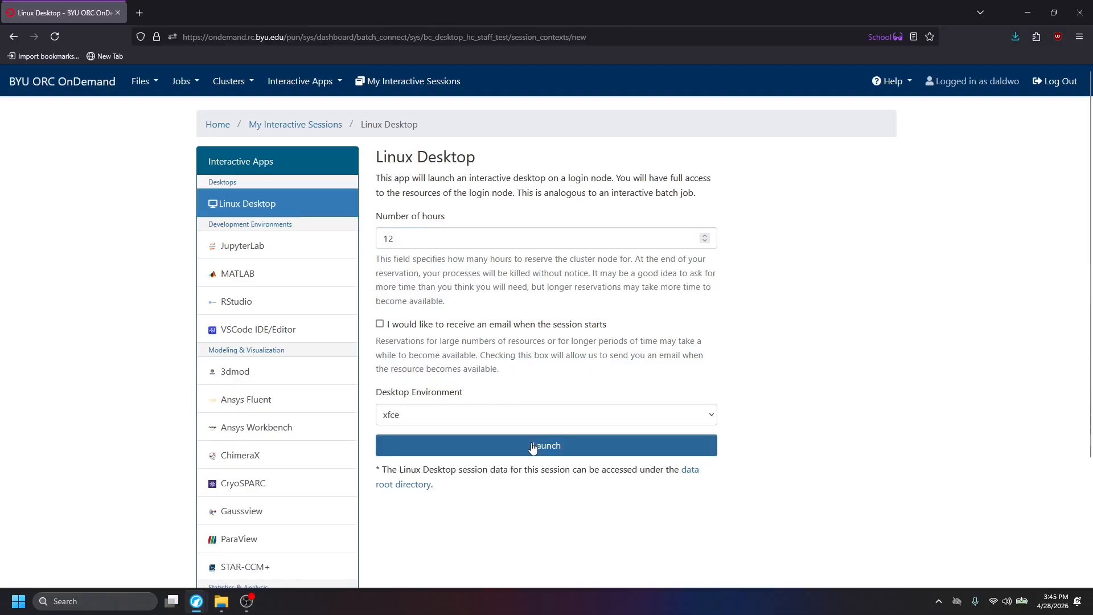
left_click(482, 416)
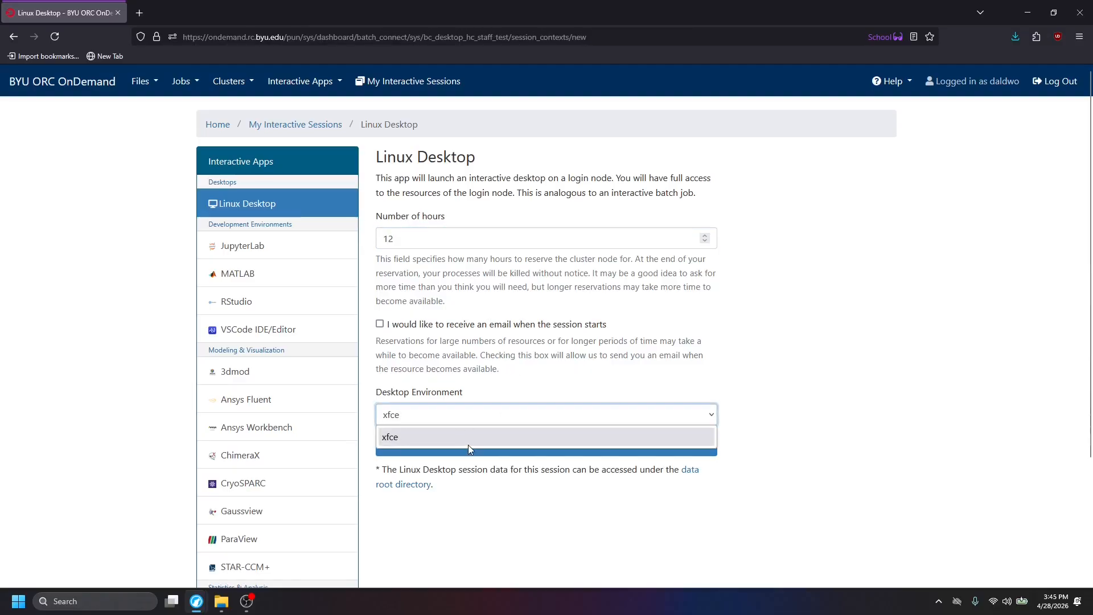
left_click(468, 382)
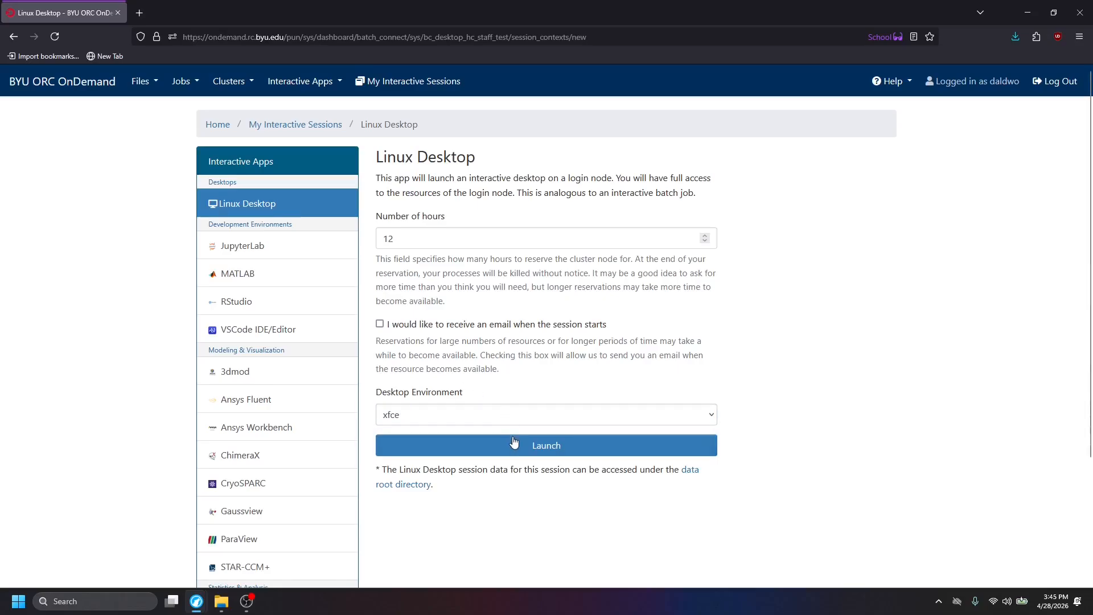
left_click(482, 448)
Check the new Linux Desktop session's startup status in the list of interactive sessions.
scroll(182, 367, "down", 3)
scroll(183, 367, "up", 3)
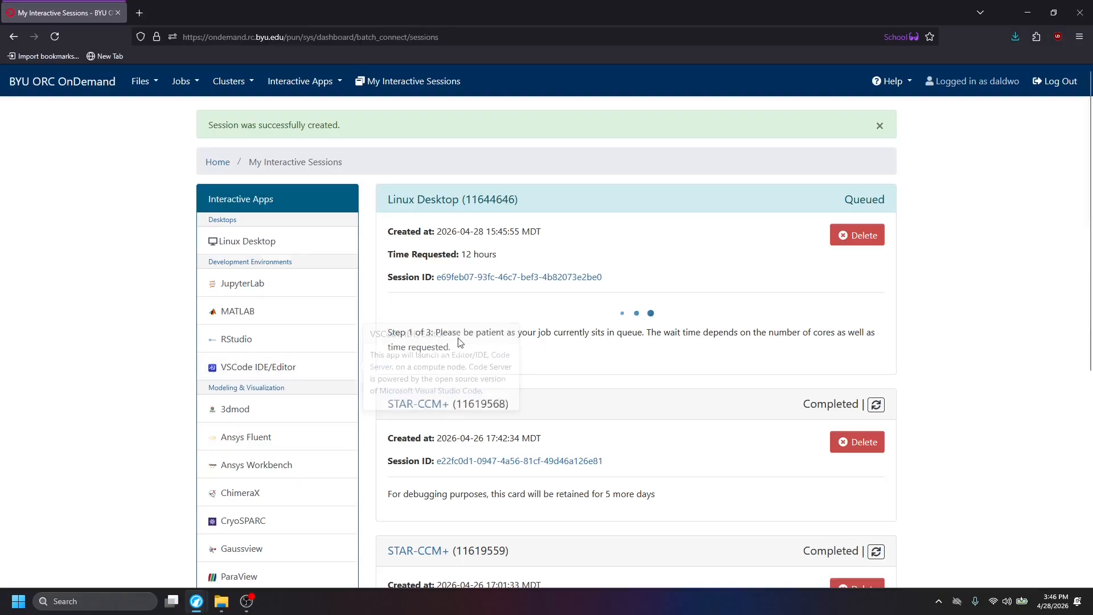
left_click_drag(389, 333, 862, 335)
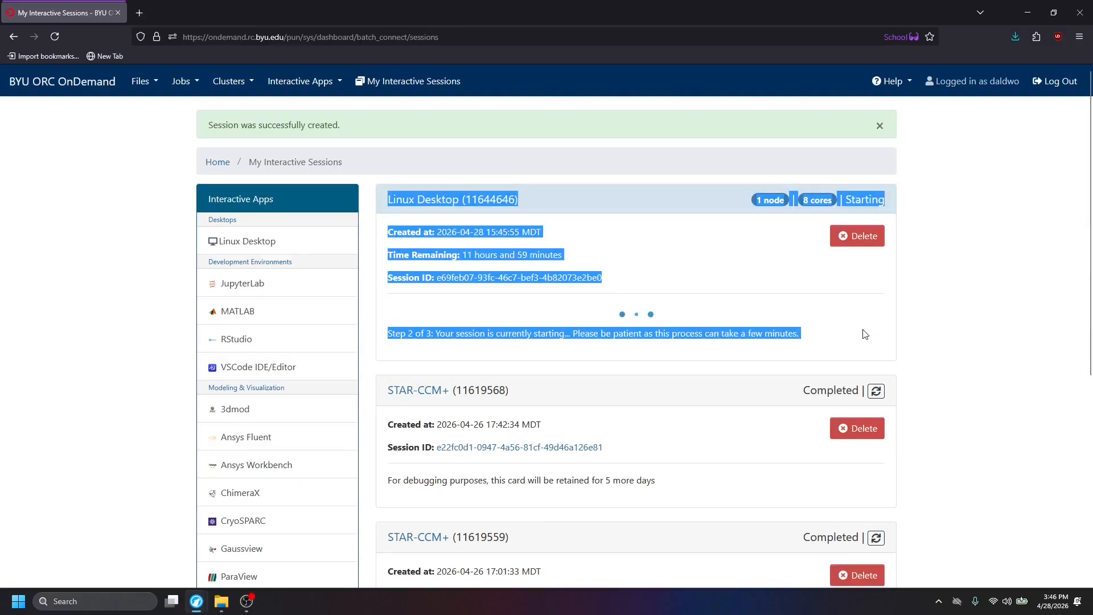
left_click(417, 338)
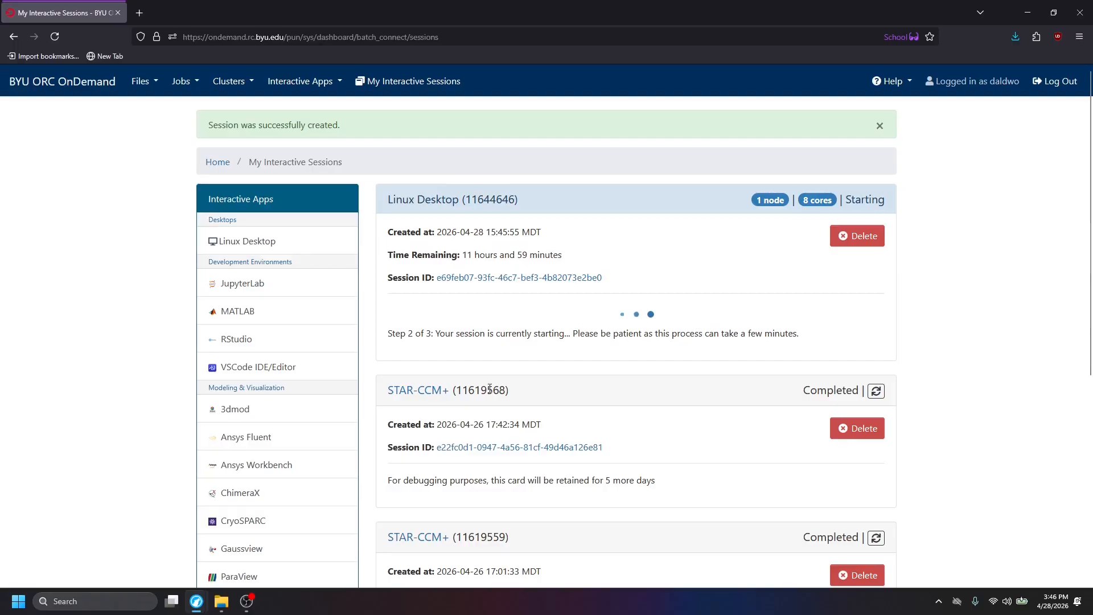
scroll(425, 373, "down", 5)
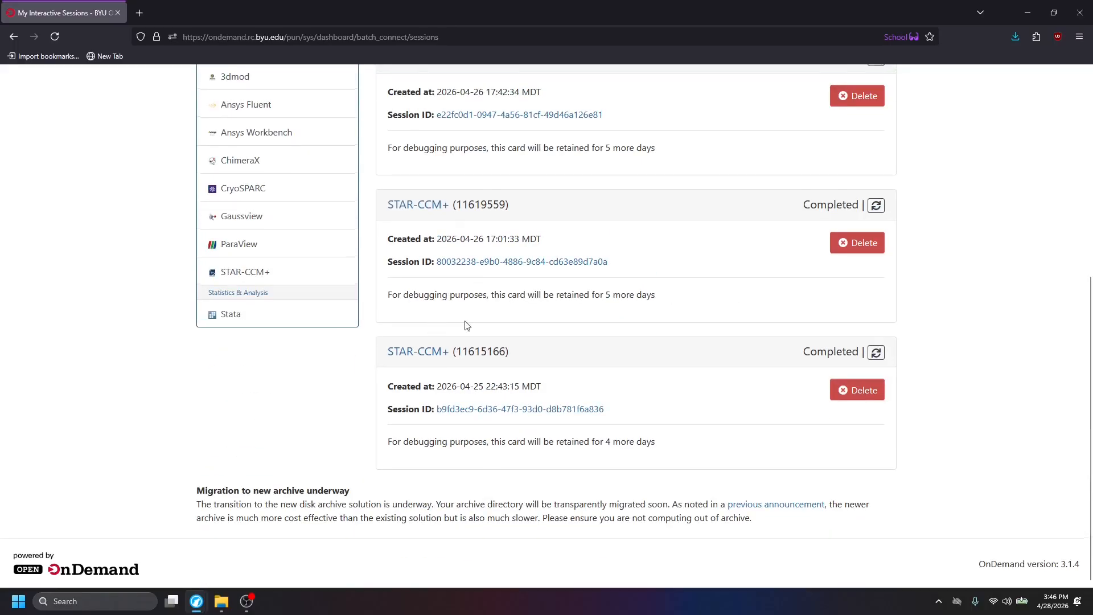
Open the STAR-CCM+ interactive app form in a new browser tab and select version 2502.
scroll(466, 325, "up", 5)
scroll(324, 431, "down", 5)
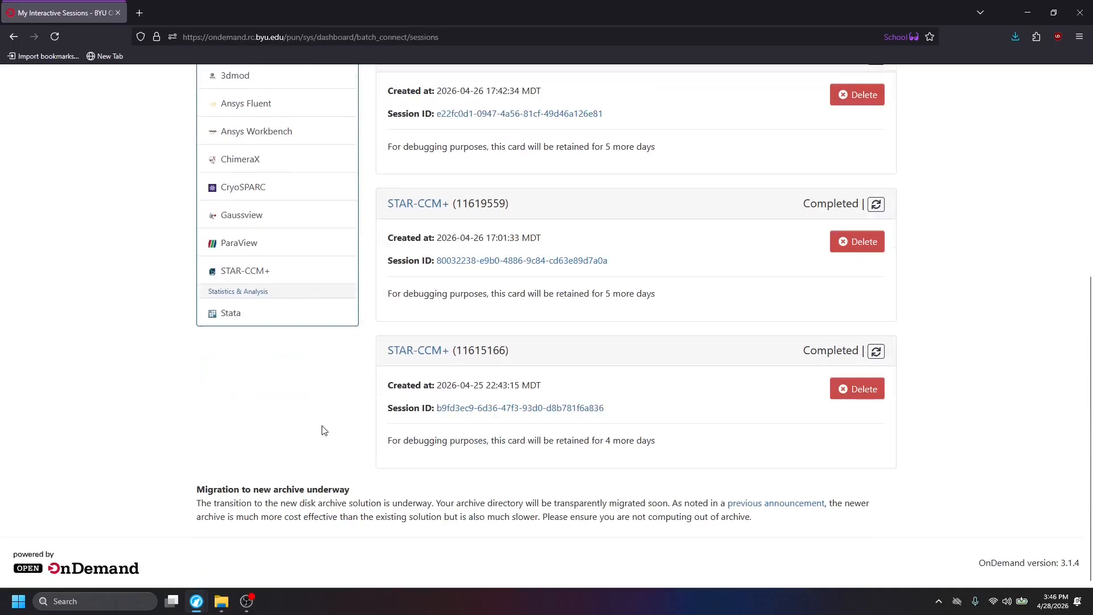
scroll(241, 410, "up", 2)
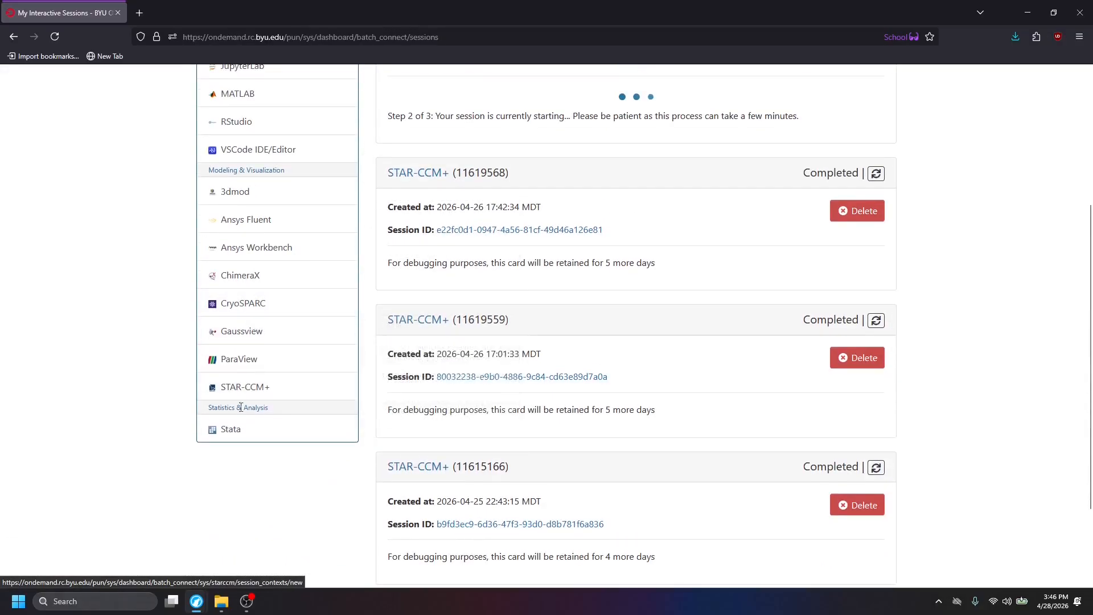
scroll(241, 410, "up", 1)
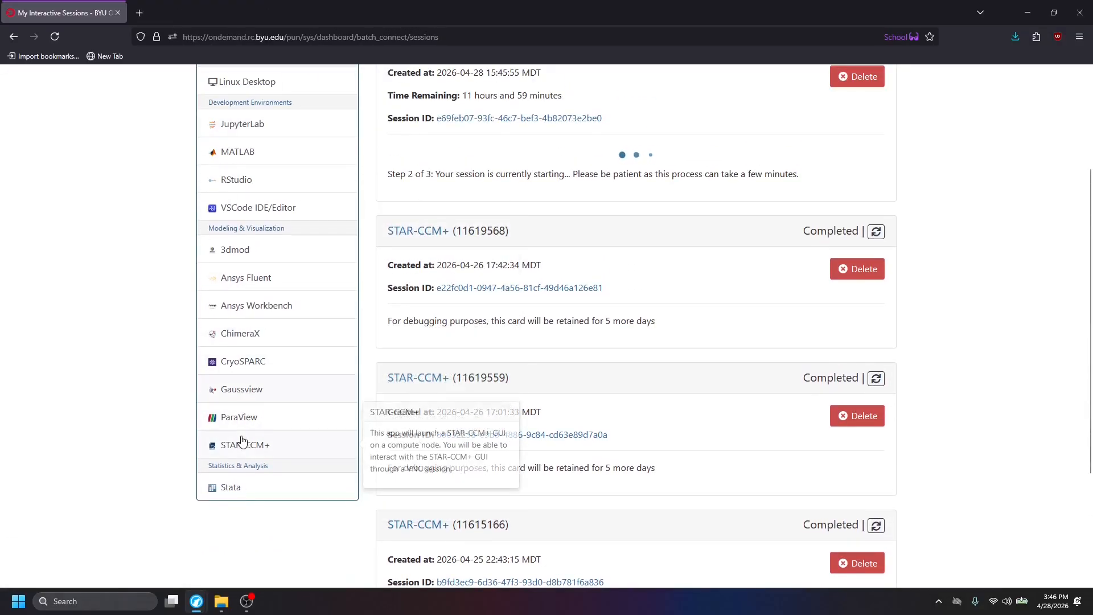
scroll(587, 371, "up", 3)
scroll(250, 450, "down", 5)
middle_click(243, 313)
scroll(242, 310, "down", 1)
left_click(170, 8)
scroll(383, 178, "down", 3)
scroll(444, 228, "up", 3)
left_click(630, 236)
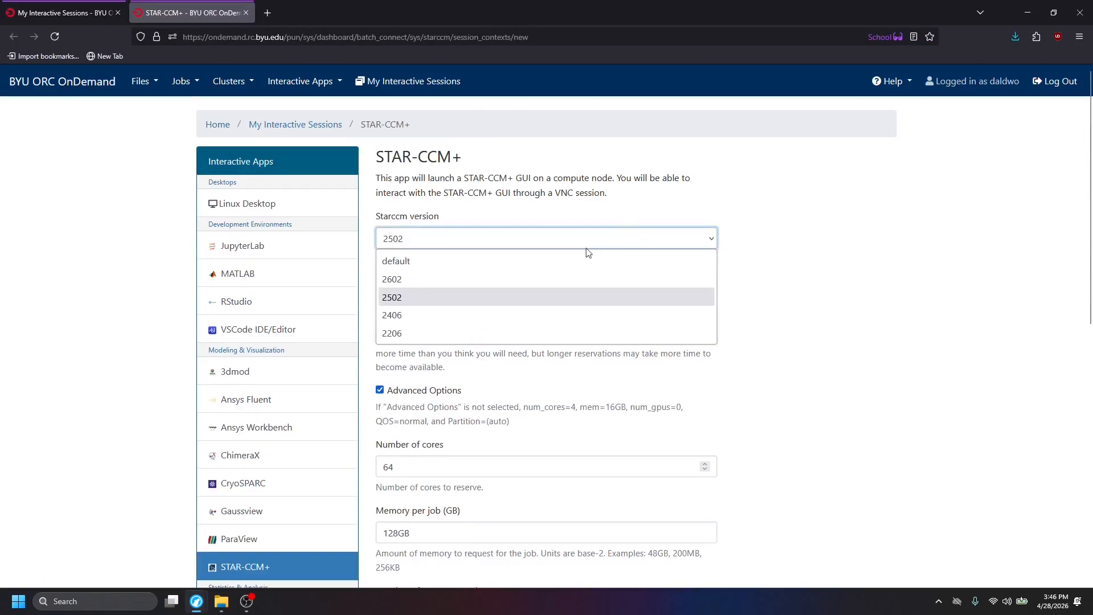
left_click(518, 296)
Review the STAR-CCM+ form's hours, cores, memory and GPU settings, including the memory unit, and close the form without launching.
scroll(500, 305, "down", 3)
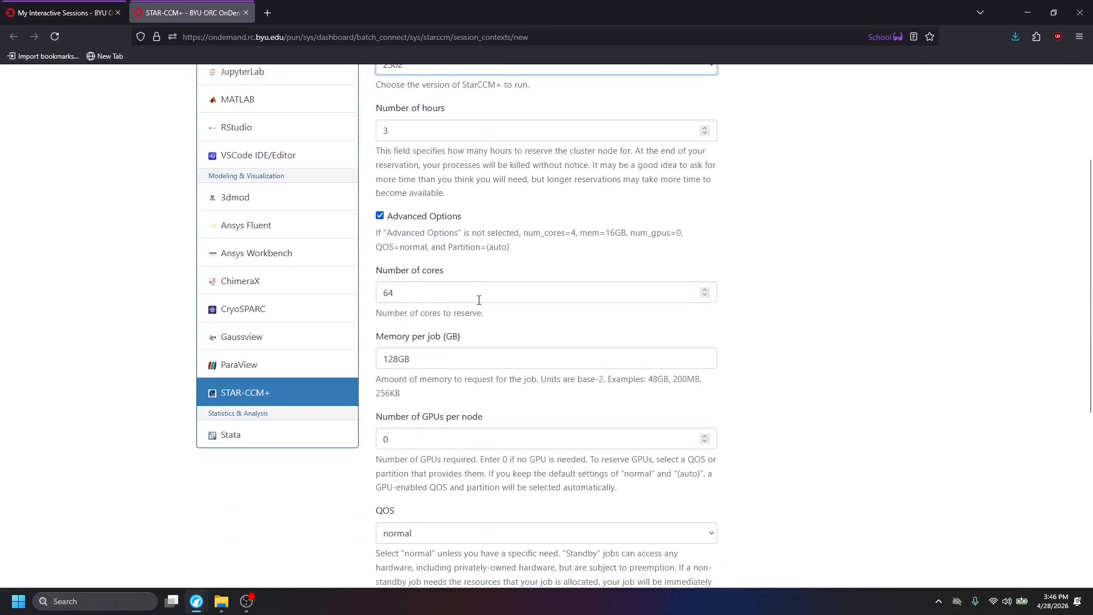
scroll(475, 300, "up", 2)
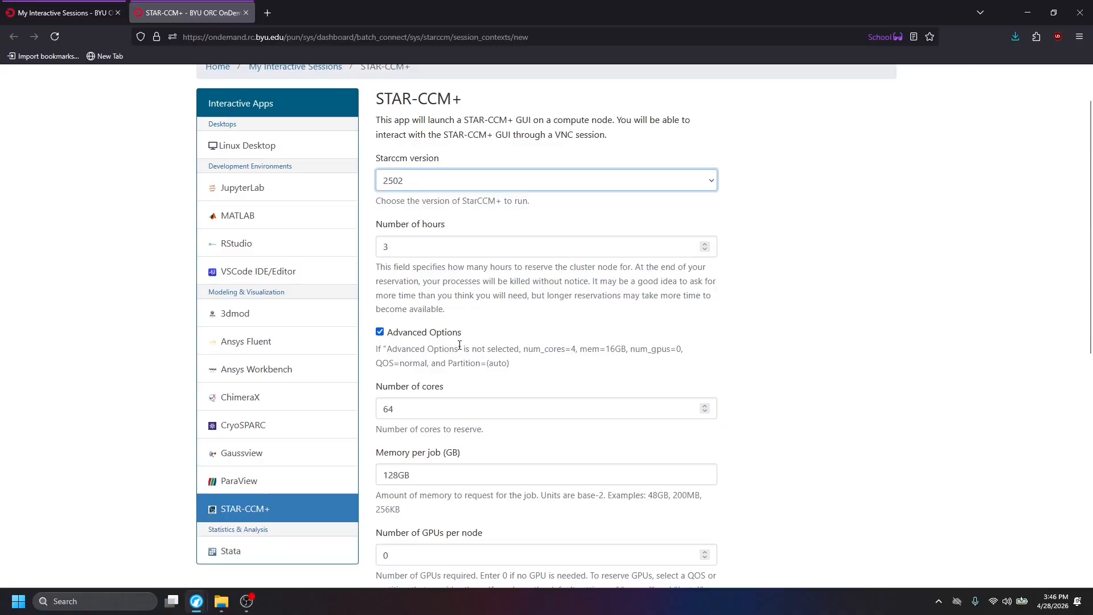
scroll(426, 411, "down", 2)
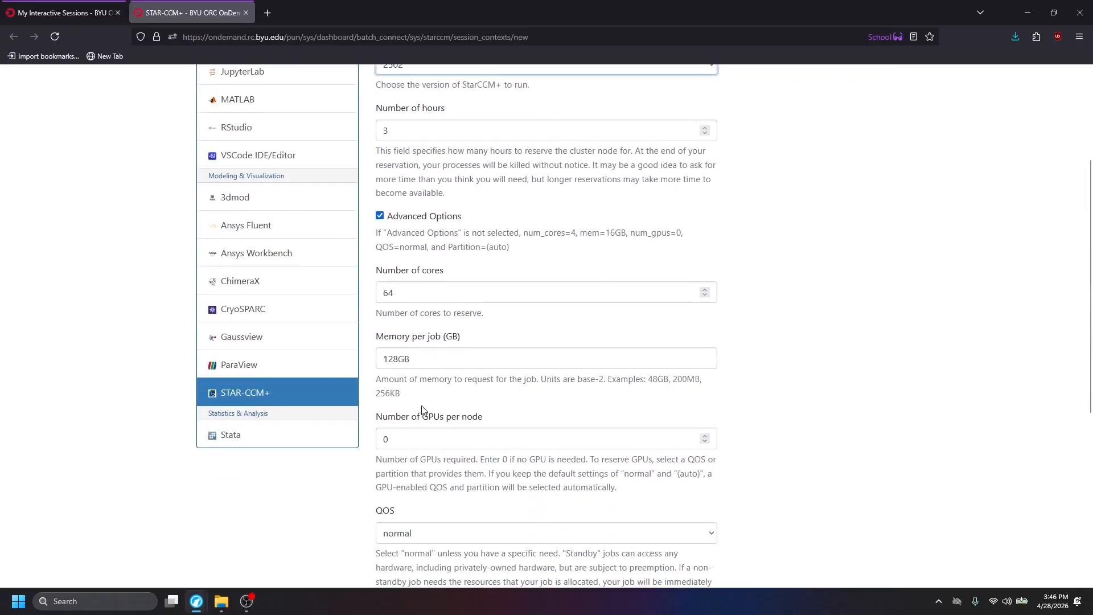
left_click_drag(436, 362, 406, 359)
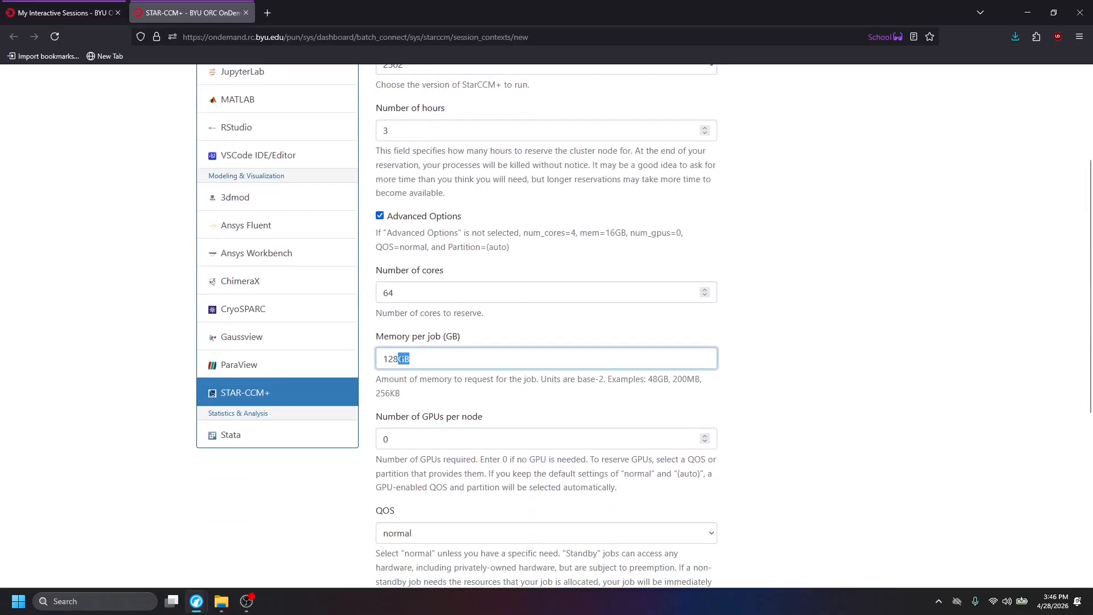
key("BackSpace")
mouse_move(456, 339)
left_click(515, 334)
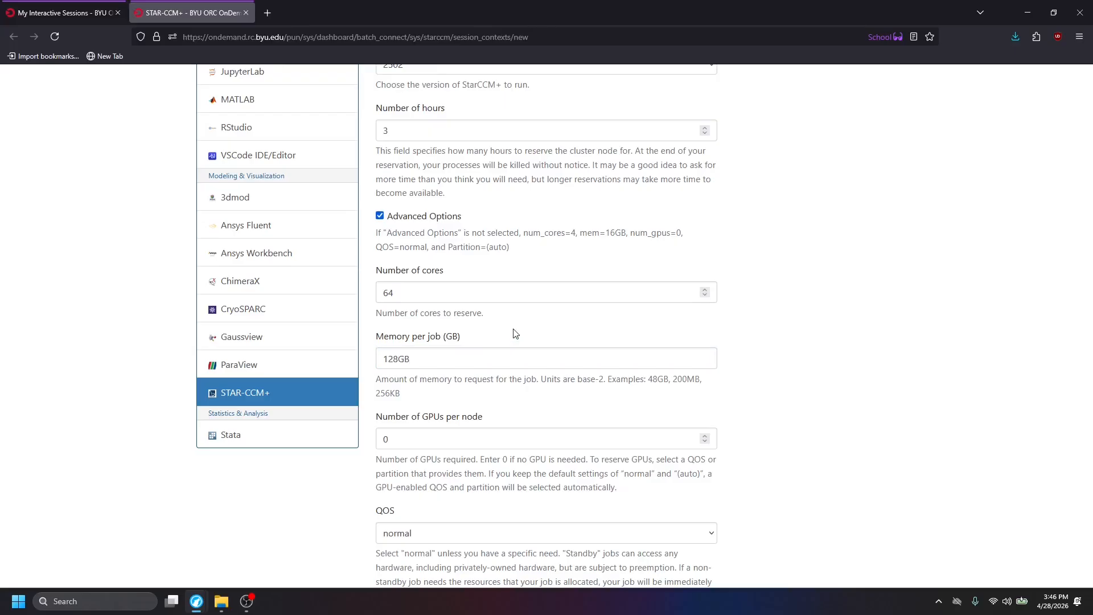
scroll(515, 334, "down", 5)
scroll(515, 333, "up", 4)
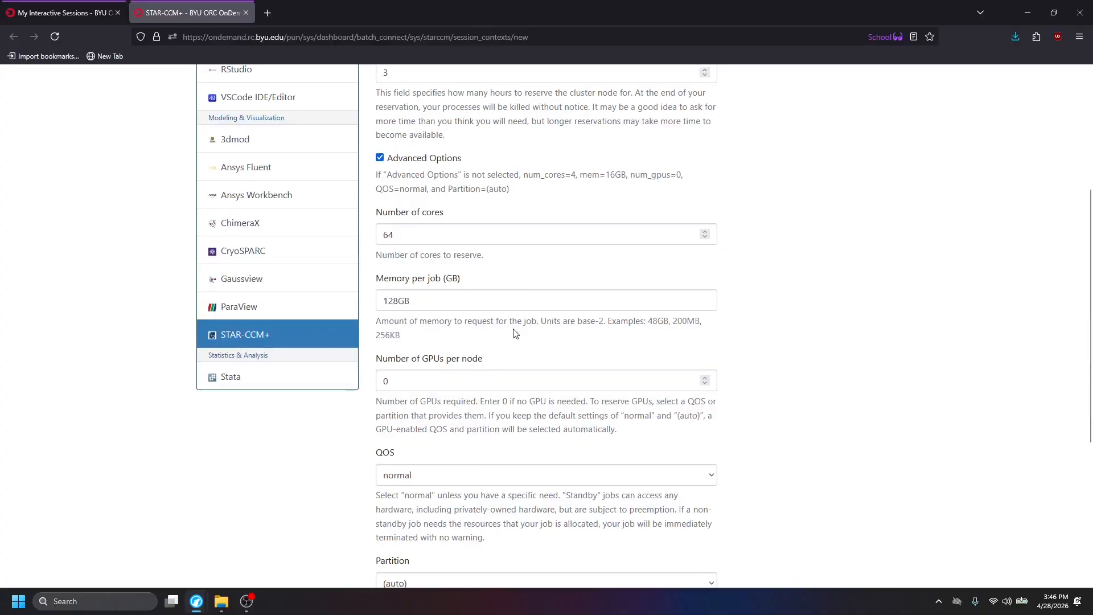
scroll(516, 333, "up", 4)
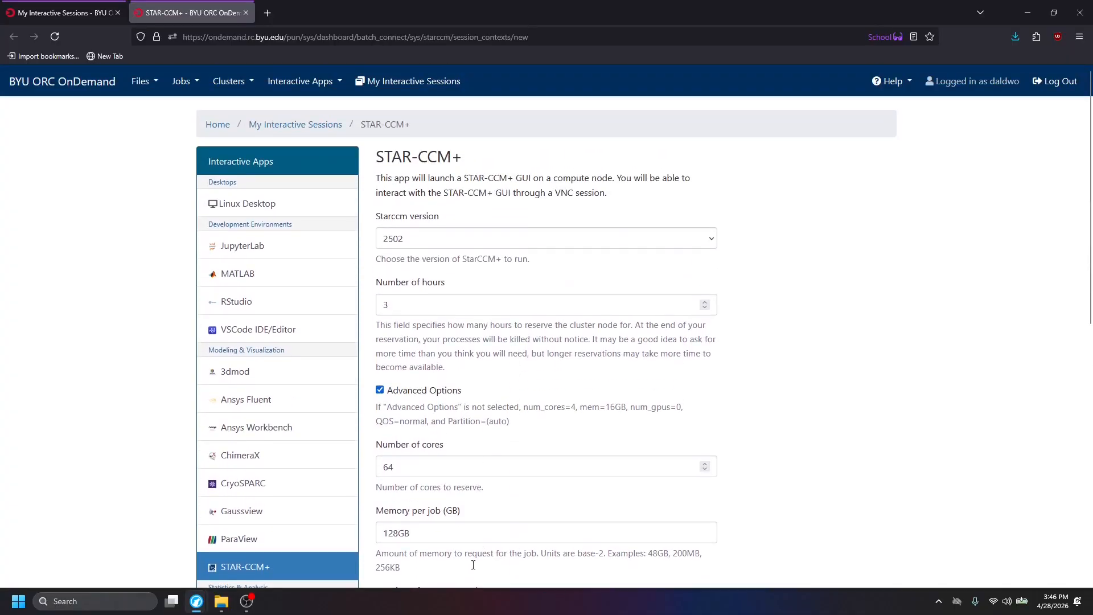
left_click(246, 12)
Connect to the running Linux Desktop session in the browser and open groups/grp_racing in its file manager.
scroll(479, 240, "up", 7)
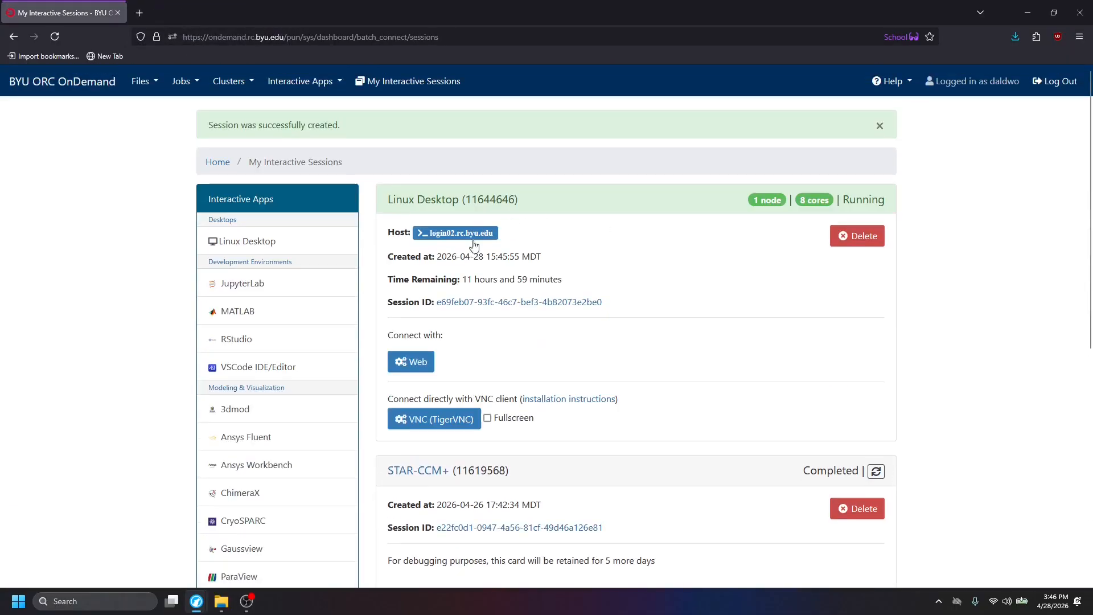
left_click(404, 361)
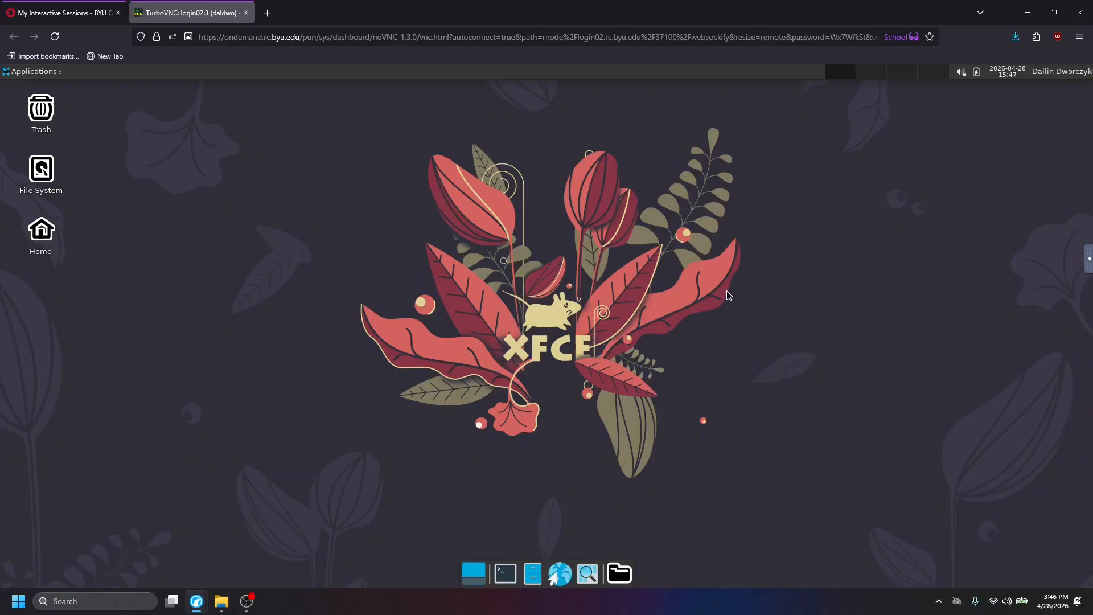
left_click(542, 578)
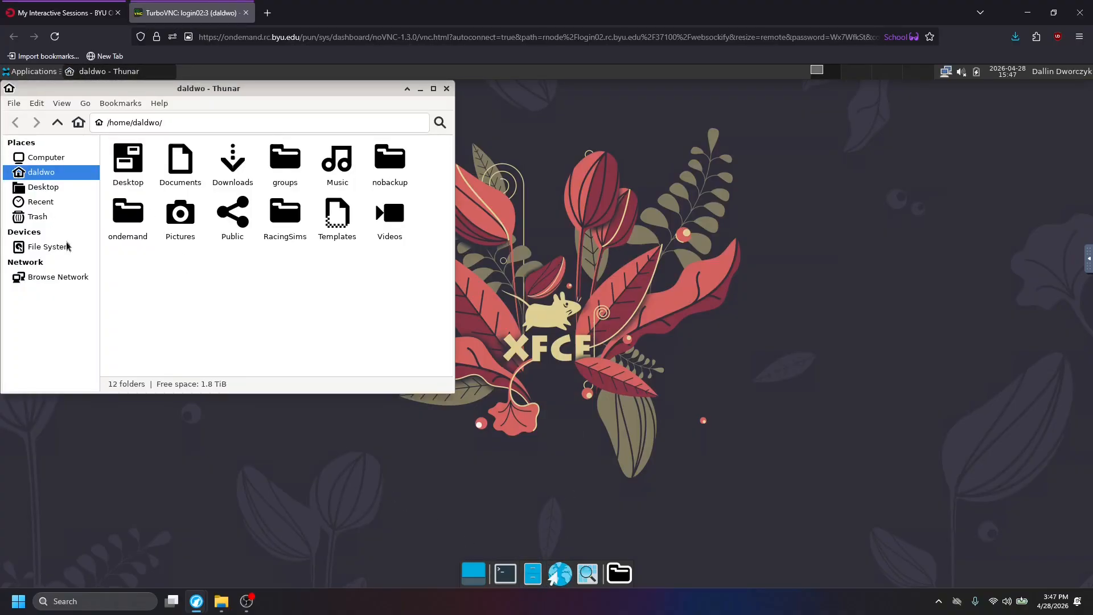
double_click(286, 165)
double_click(132, 166)
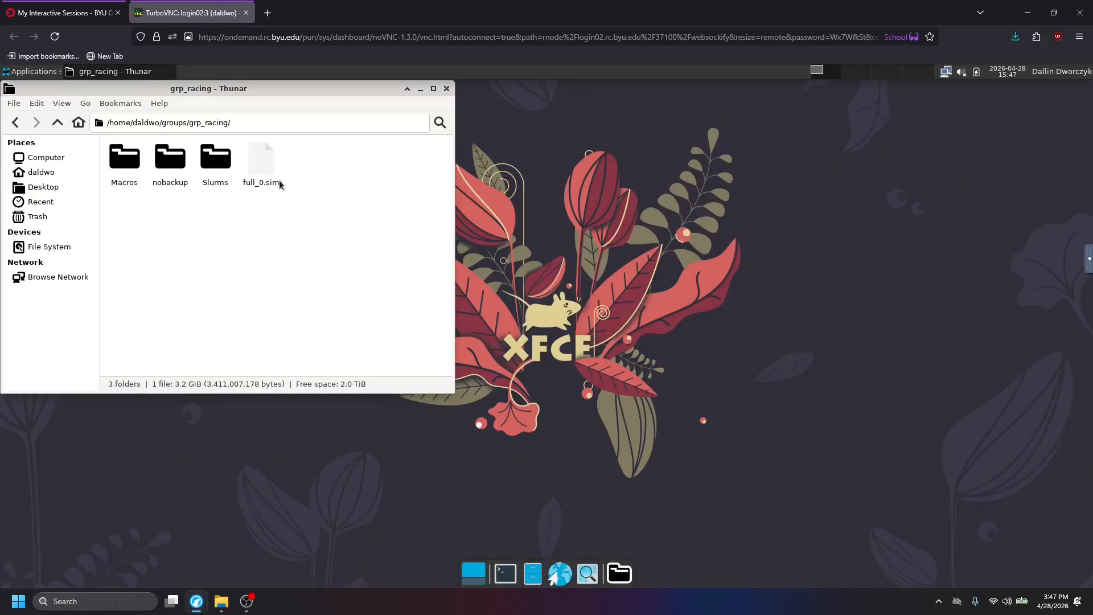
Copy full_0.sim from the grp_racing folder into RacingSims/panelTest in the home directory.
left_click(260, 158)
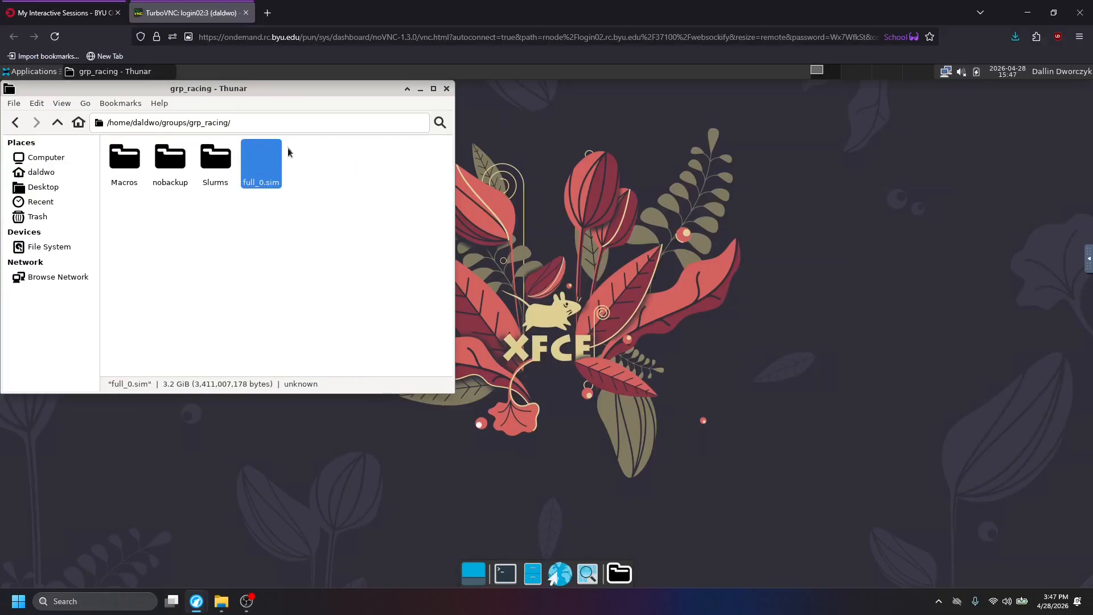
right_click(272, 162)
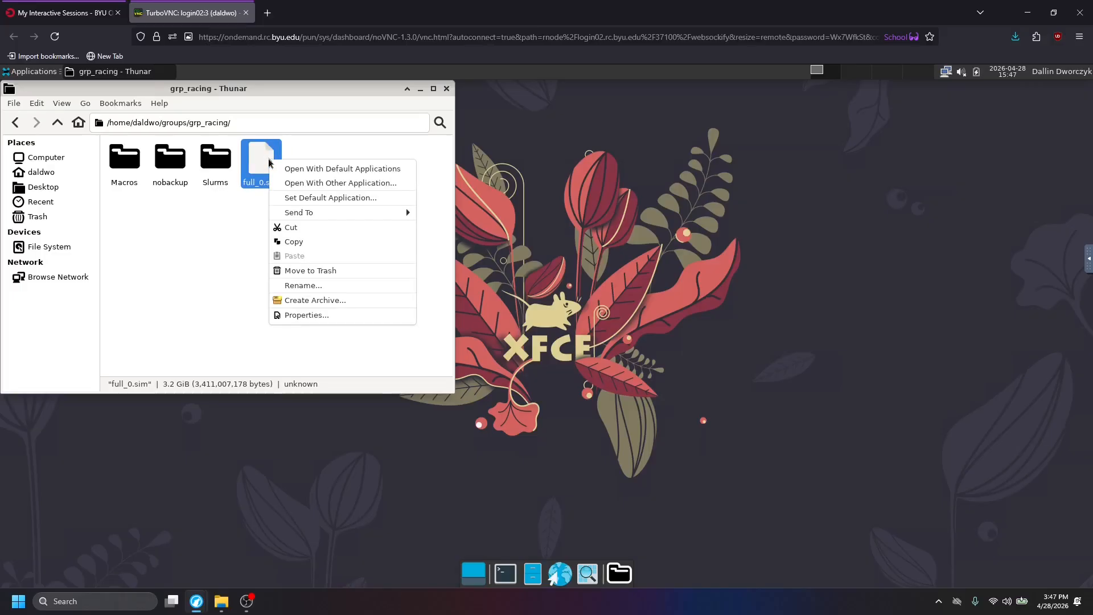
left_click(284, 241)
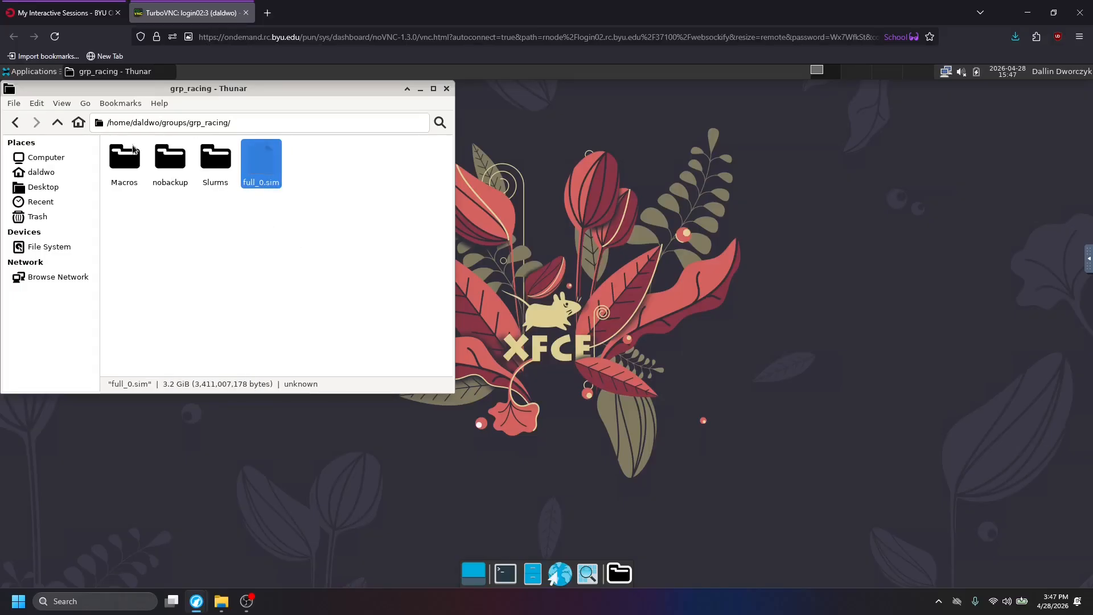
left_click(49, 175)
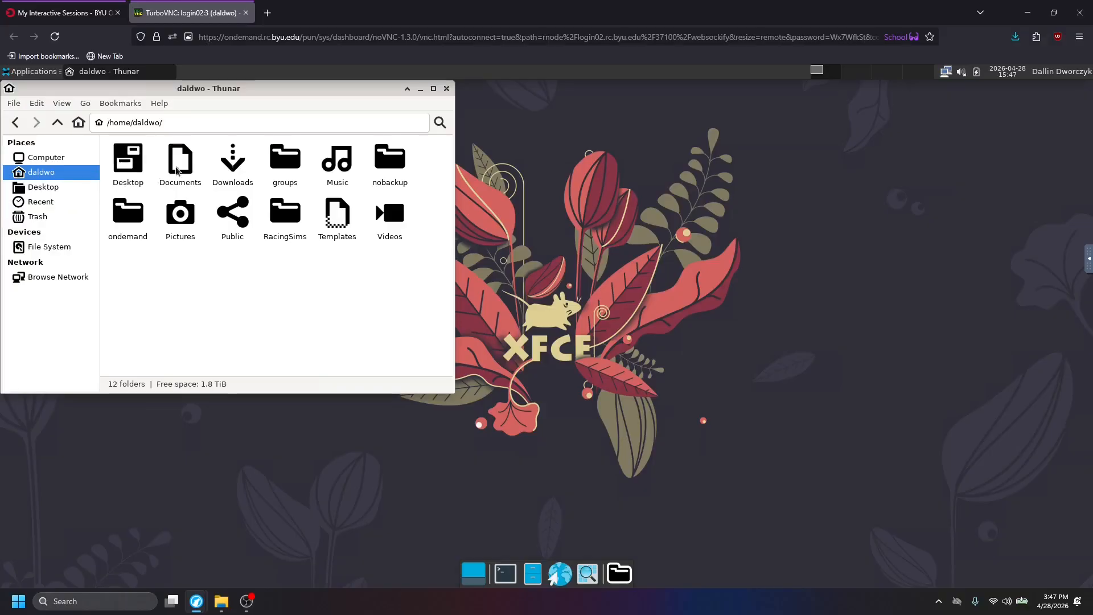
double_click(281, 218)
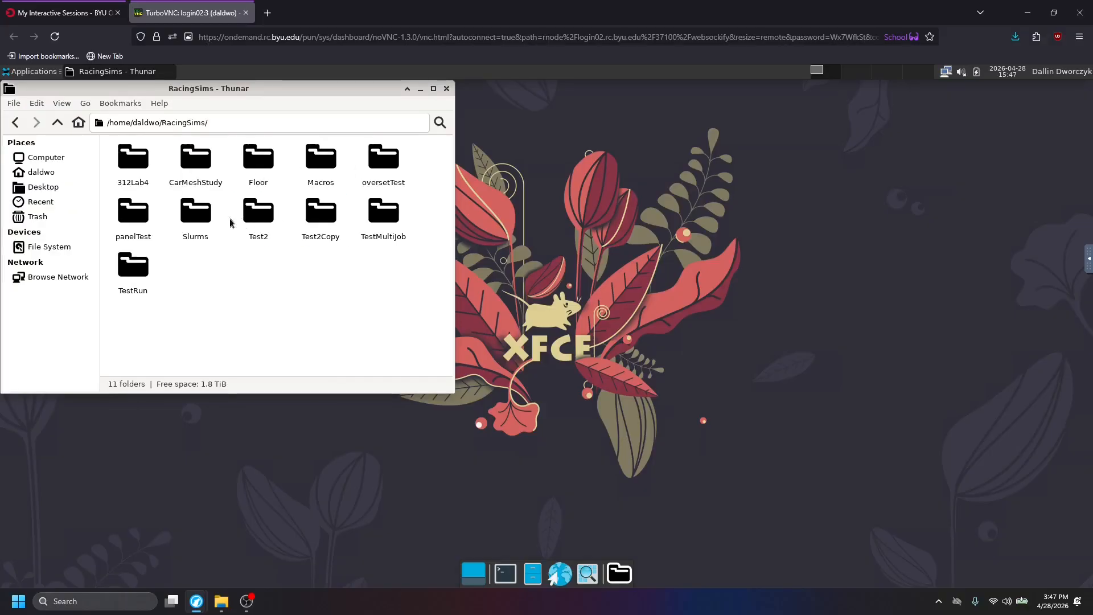
double_click(134, 214)
right_click(283, 248)
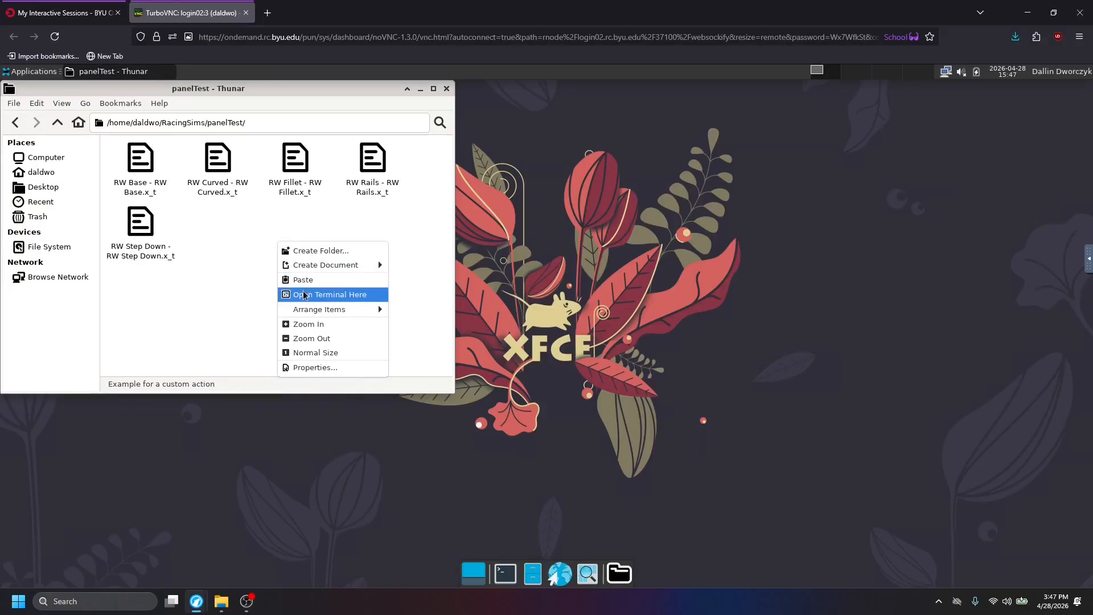
left_click(304, 281)
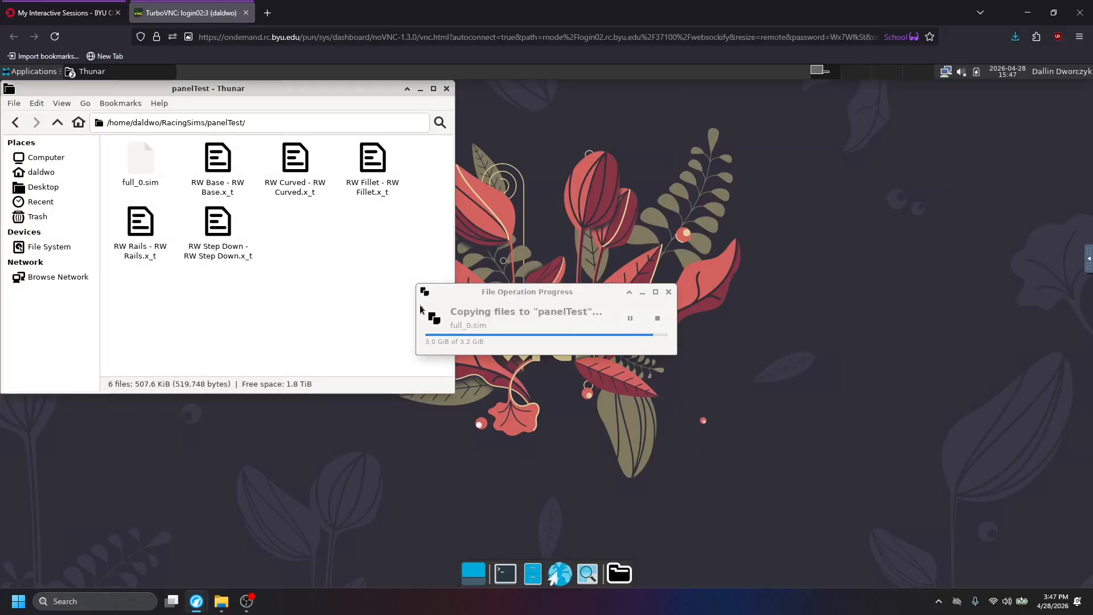
Copy RemeshSolveAndAutoSave.java, starccm_array_worker.slurm and star_submit.slurm from the Slurms/runMultipleJobs folder in grp_racing.
left_click(14, 123)
left_click(15, 123)
left_click(16, 122)
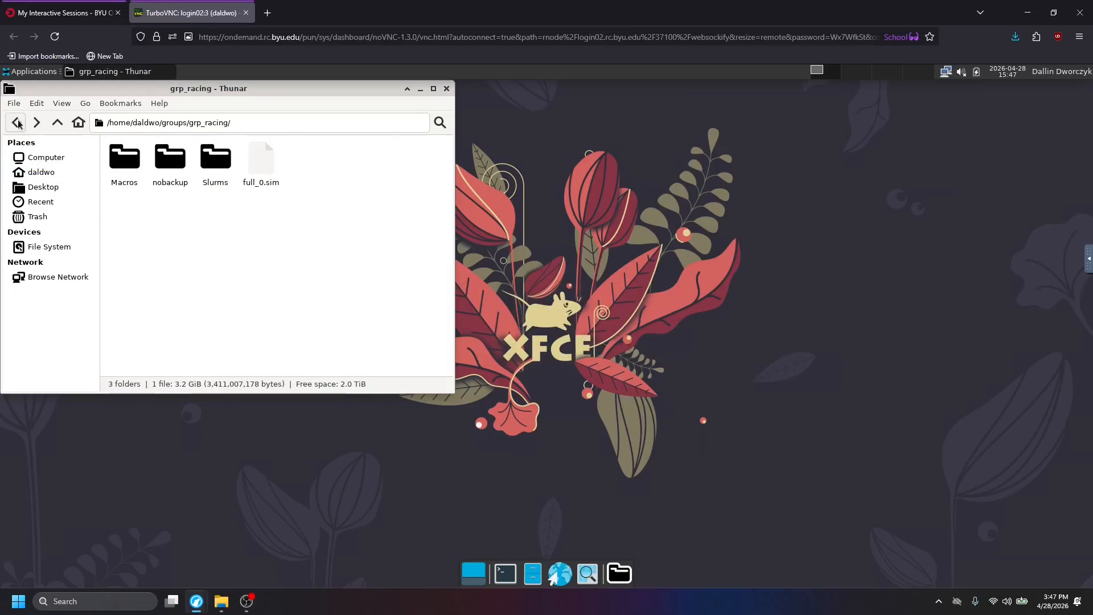
double_click(215, 158)
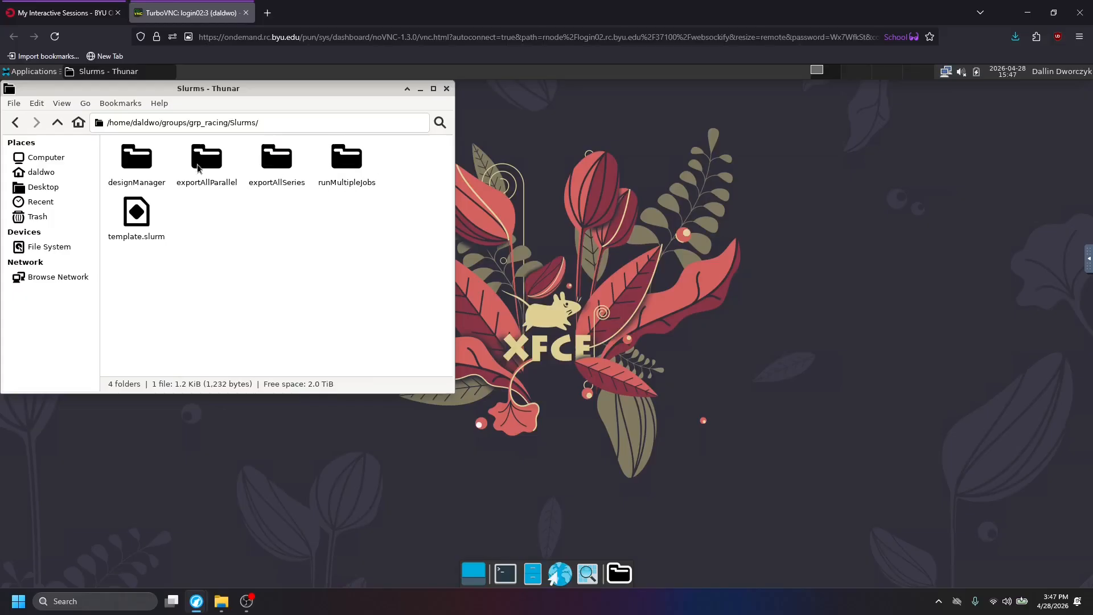
double_click(345, 158)
left_click_drag(364, 252, 128, 180)
right_click(147, 161)
left_click(171, 213)
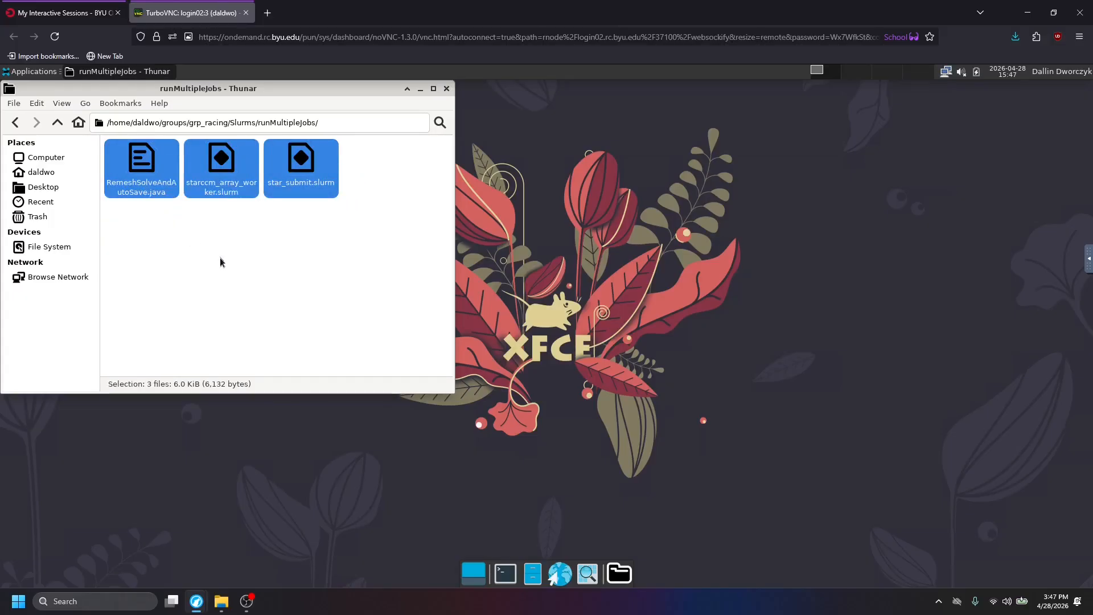
left_click(217, 260)
Paste the copied Java macro and Slurm scripts into RacingSims/panelTest in the home directory.
left_click(16, 124)
left_click(16, 124)
left_click(17, 124)
left_click(16, 124)
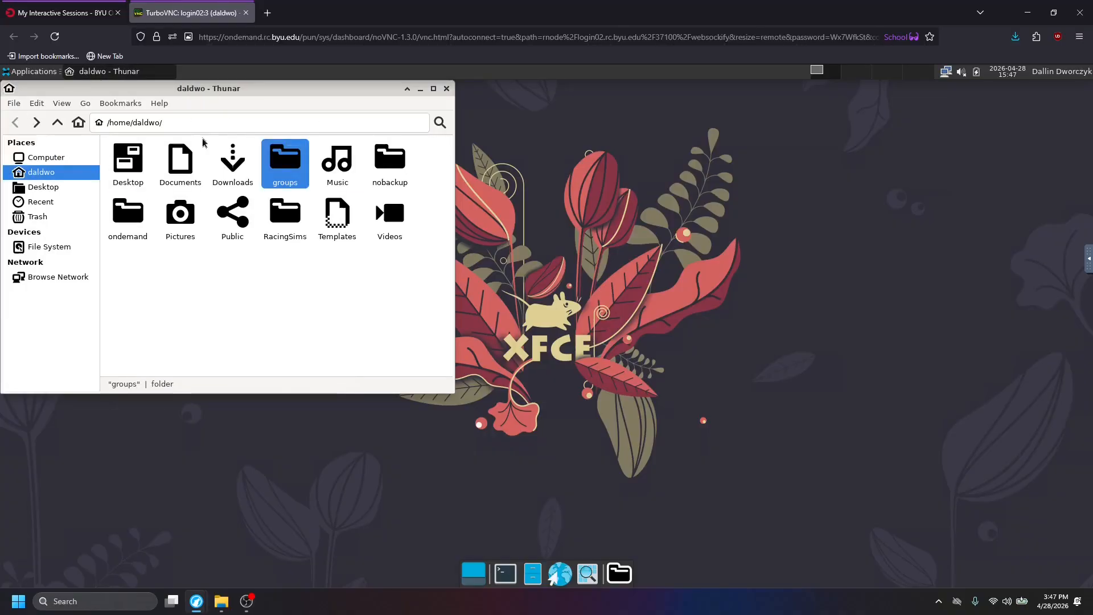
double_click(290, 218)
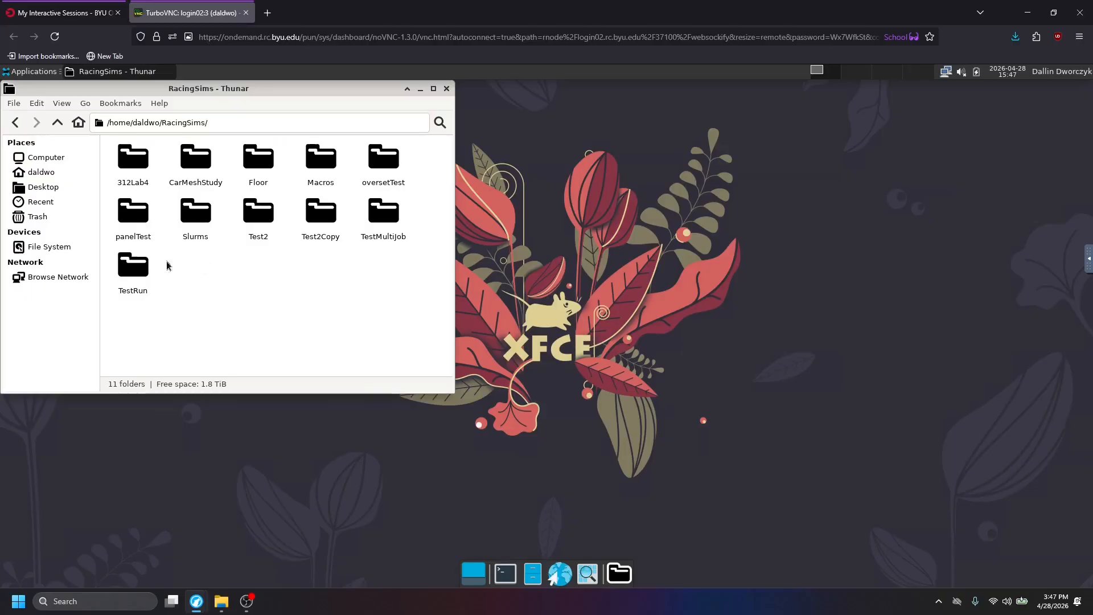
double_click(132, 216)
right_click(328, 233)
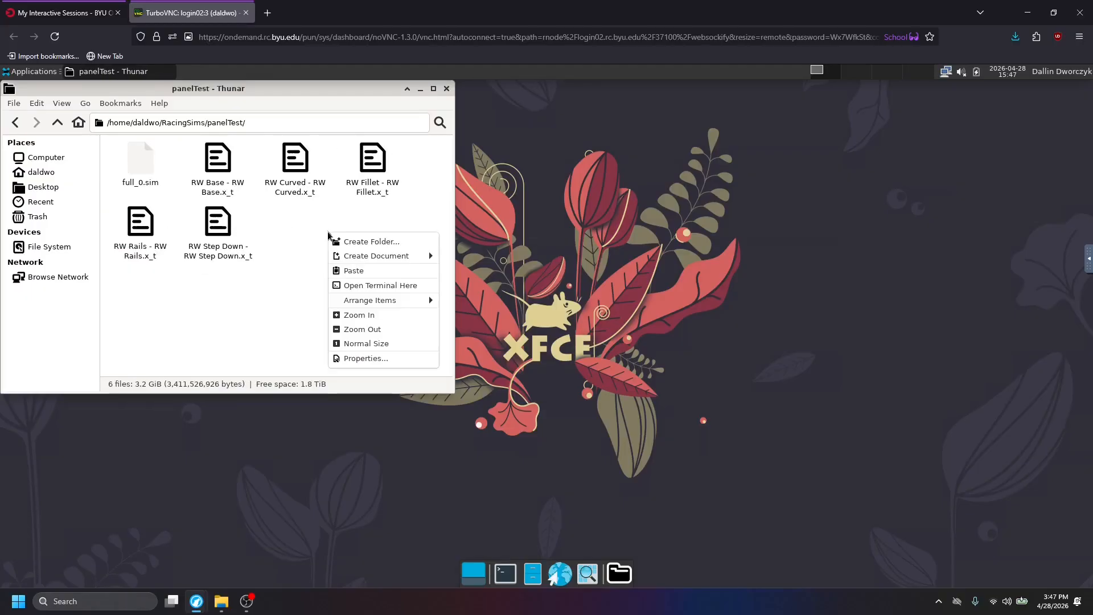
left_click(354, 271)
left_click(248, 305)
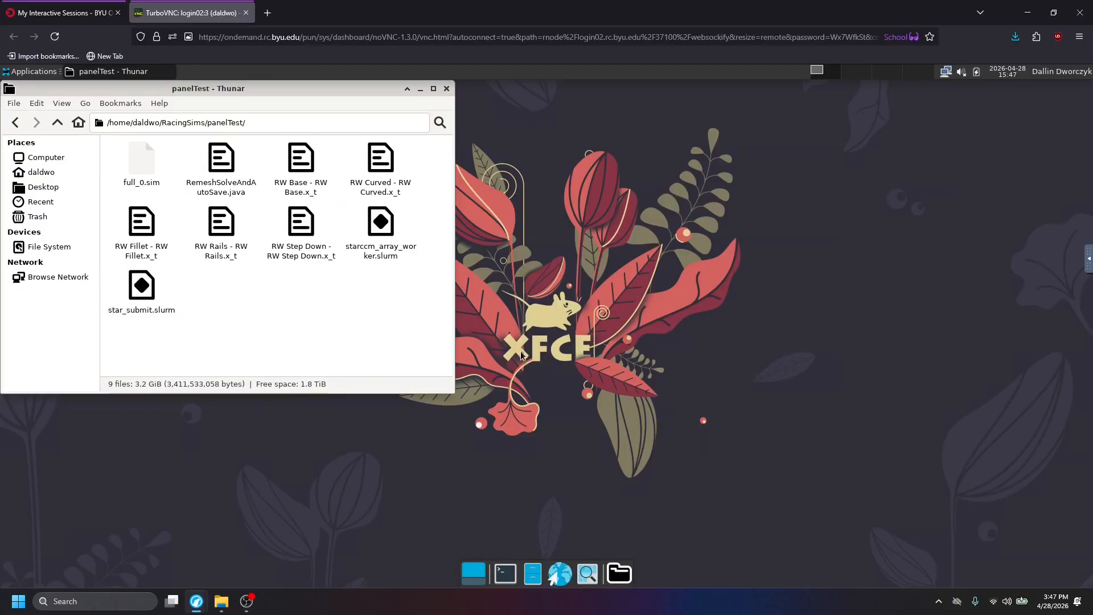
Open a terminal and load the STAR-CCM+ module with "ml starccm+/2502".
left_click(503, 571)
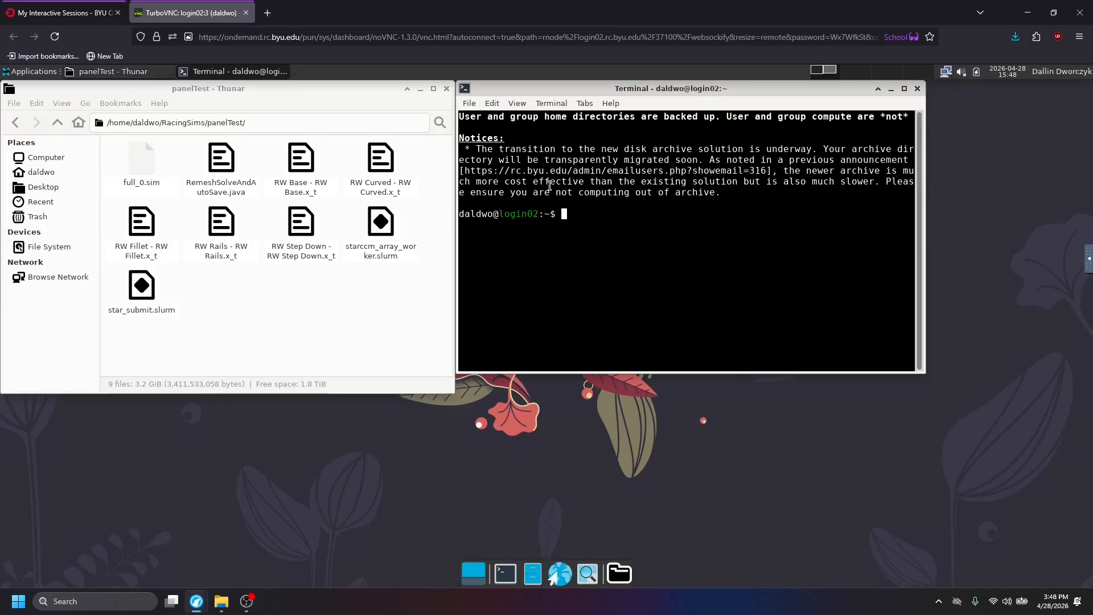
type("ml")
key("BackSpace")
key("BackSpace")
key("BackSpace")
type("module loa")
key("BackSpace")
key("BackSpace")
key("BackSpace")
key("BackSpace")
key("BackSpace")
key("BackSpace")
key("BackSpace")
key("BackSpace")
key("BackSpace")
key("BackSpace")
type("ml starccm+/2502")
key("Return")
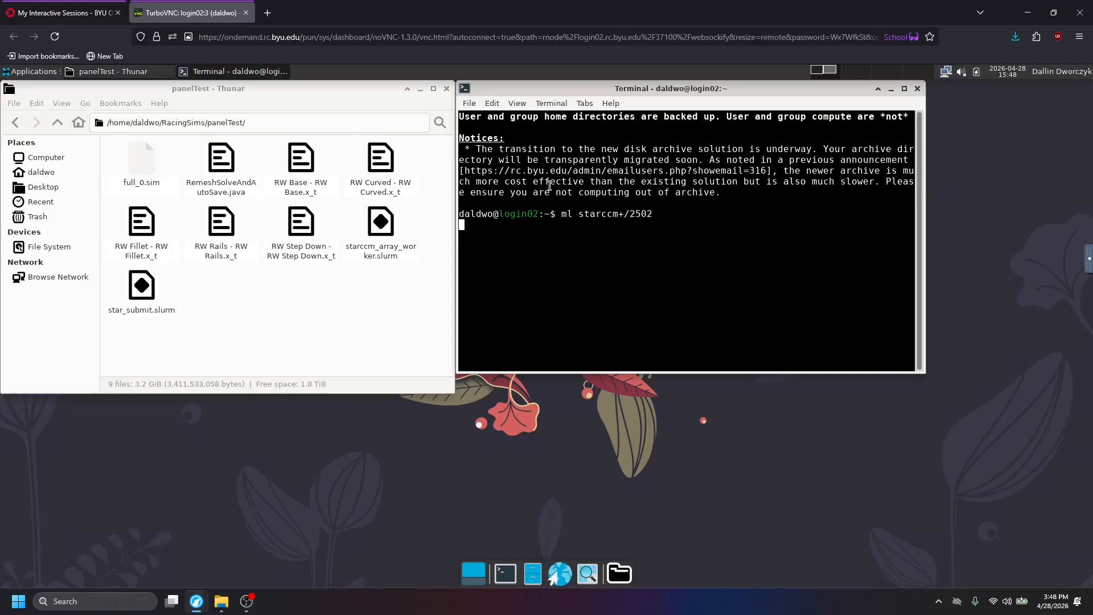
Launch STAR-CCM+ from the terminal with the command "starccm+".
type("starccm+")
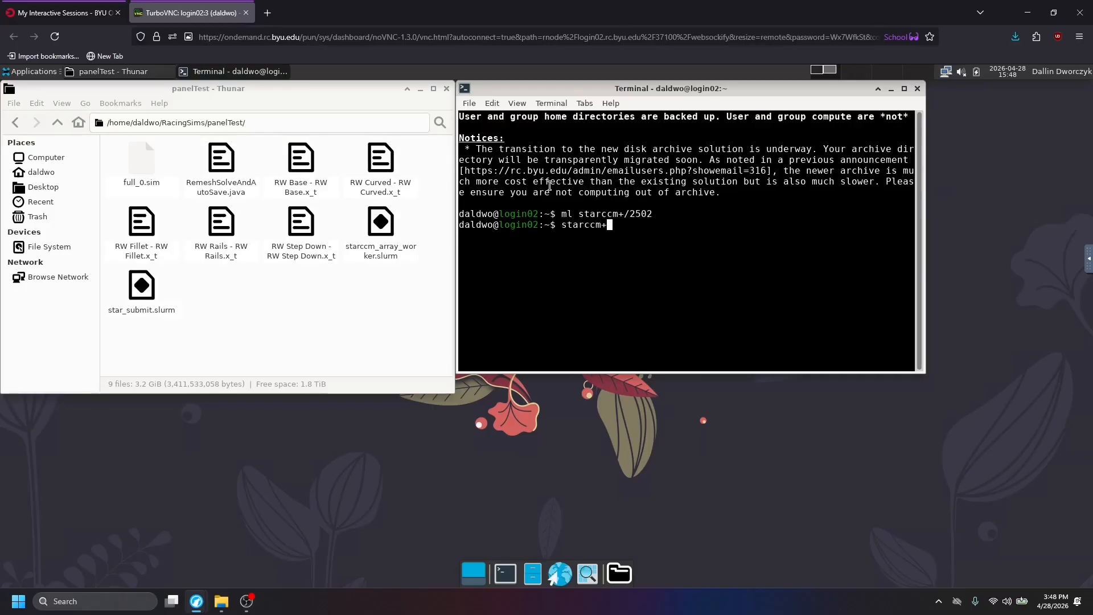
key("Return")
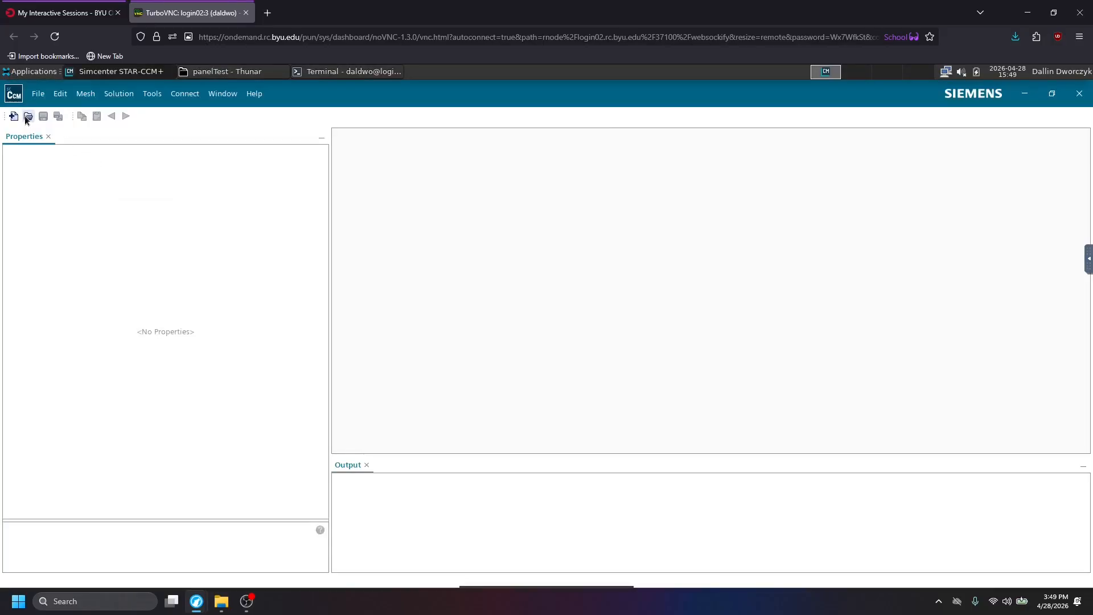
Start loading a simulation file and configure it to run parallel on the local host with 8 compute processes.
left_click(13, 116)
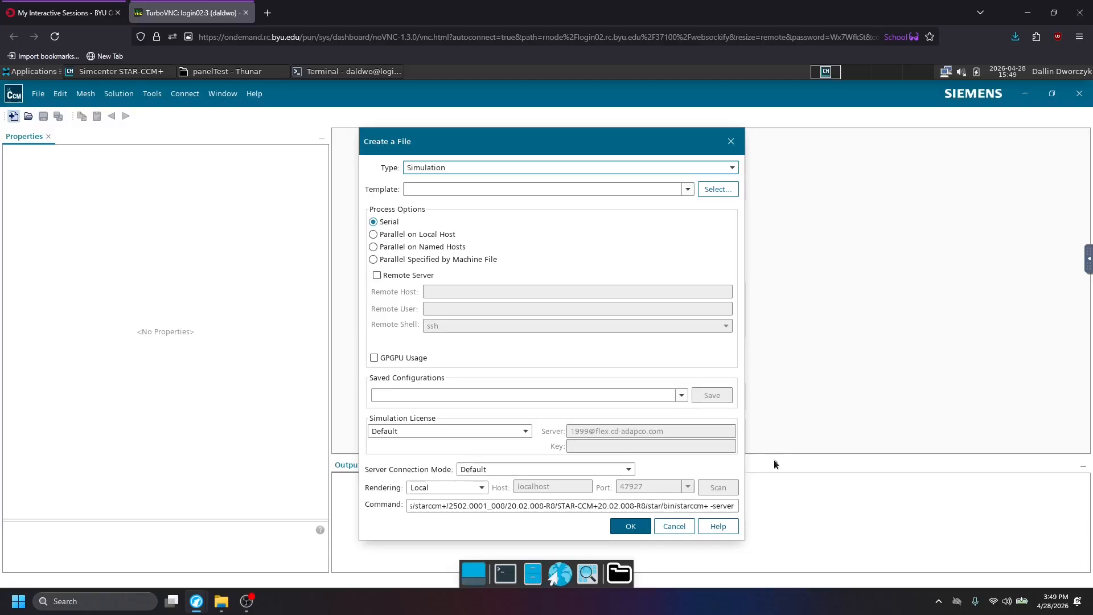
left_click(674, 526)
left_click(28, 116)
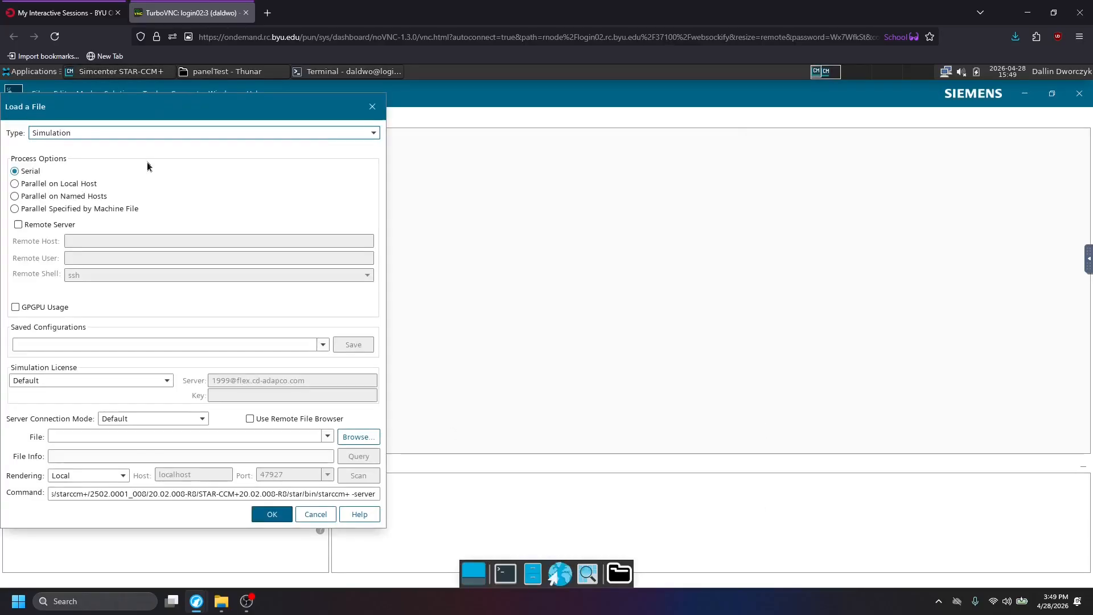
left_click(52, 183)
double_click(159, 231)
type("8")
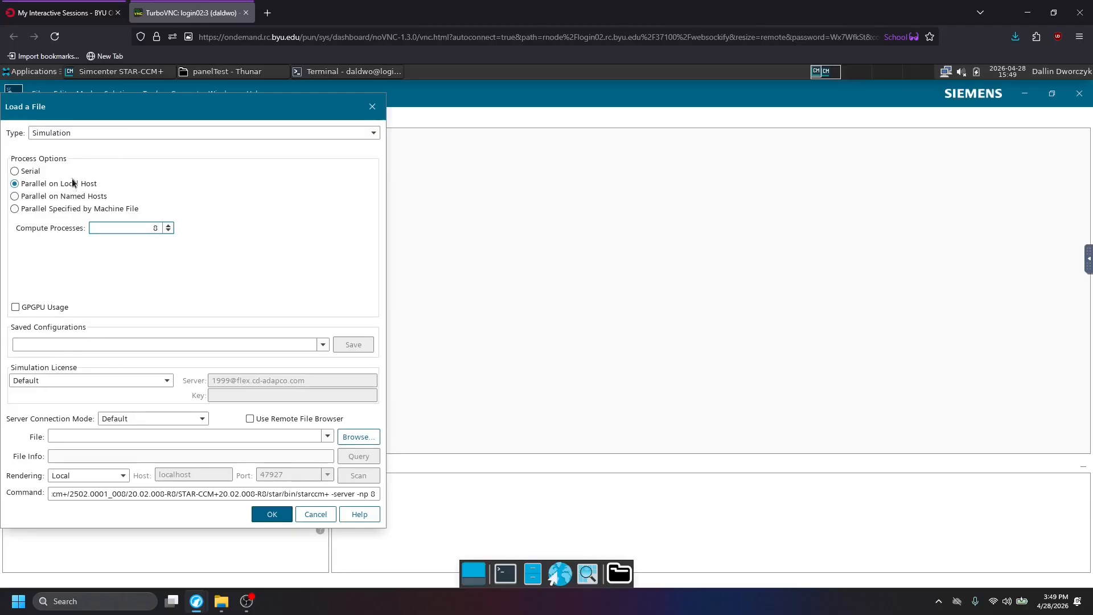
Choose full_0.sim from the RacingSims/panelTest folder and load it.
left_click(358, 436)
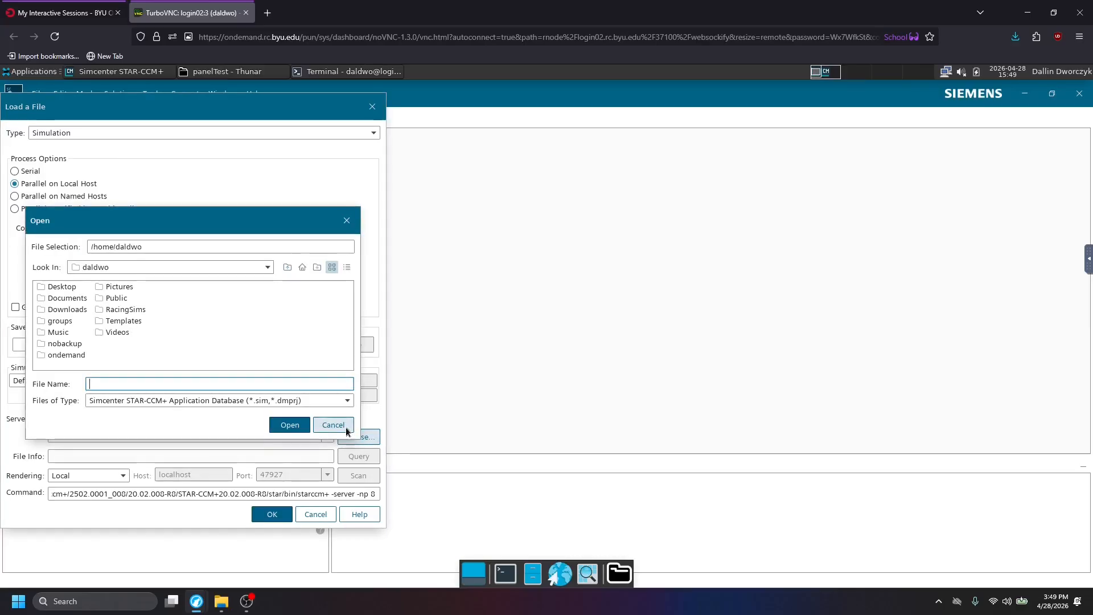
double_click(114, 313)
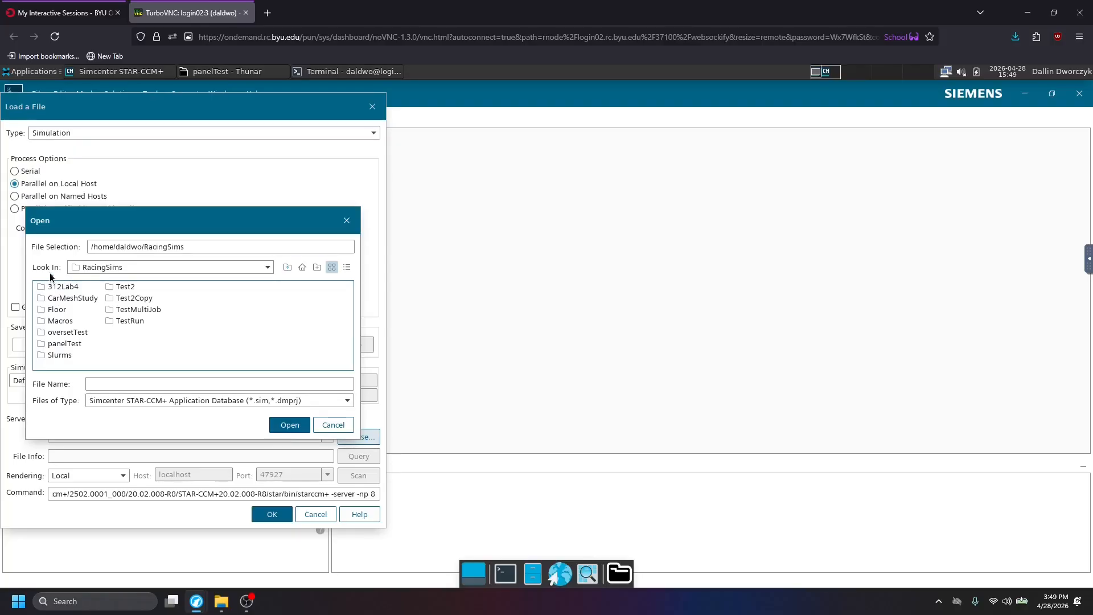
double_click(67, 343)
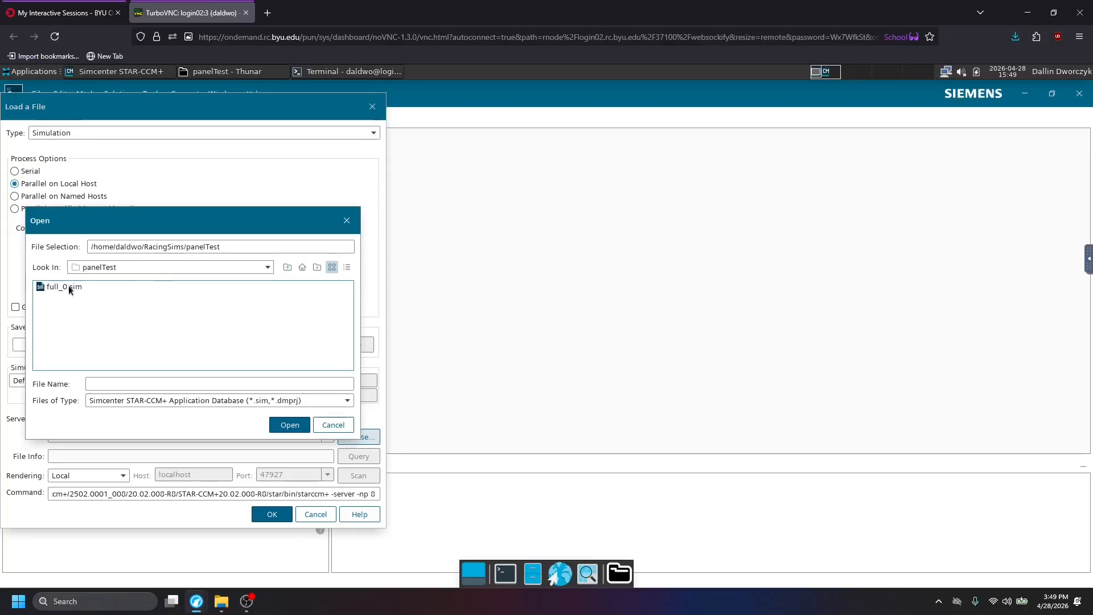
double_click(69, 286)
left_click(284, 515)
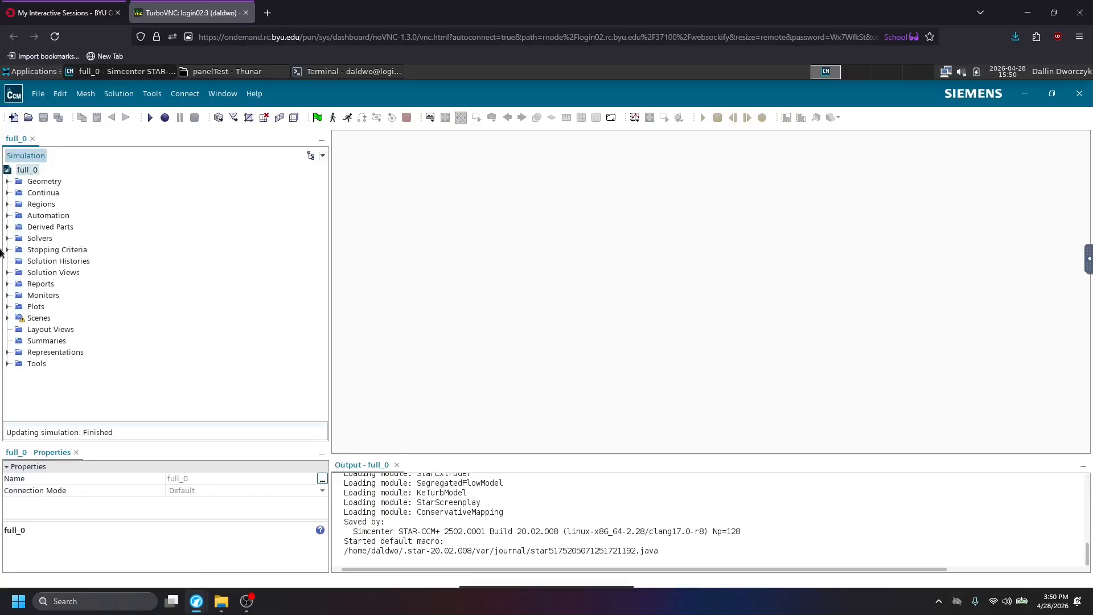
Open Mesh Scene 1 from the simulation's scenes and examine the mesh around the car.
left_click(7, 204)
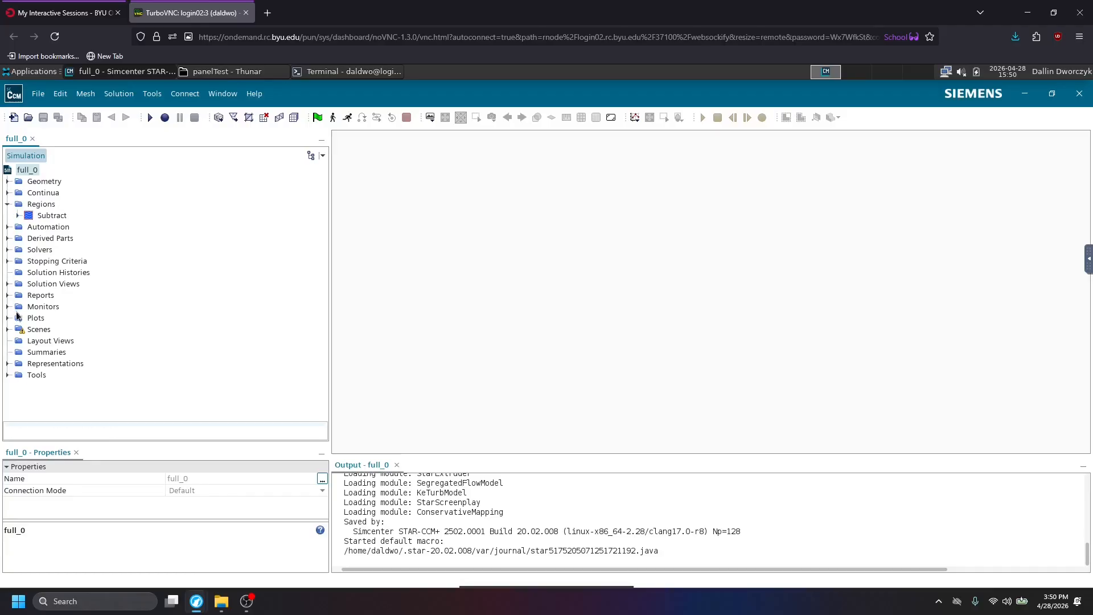
left_click(7, 329)
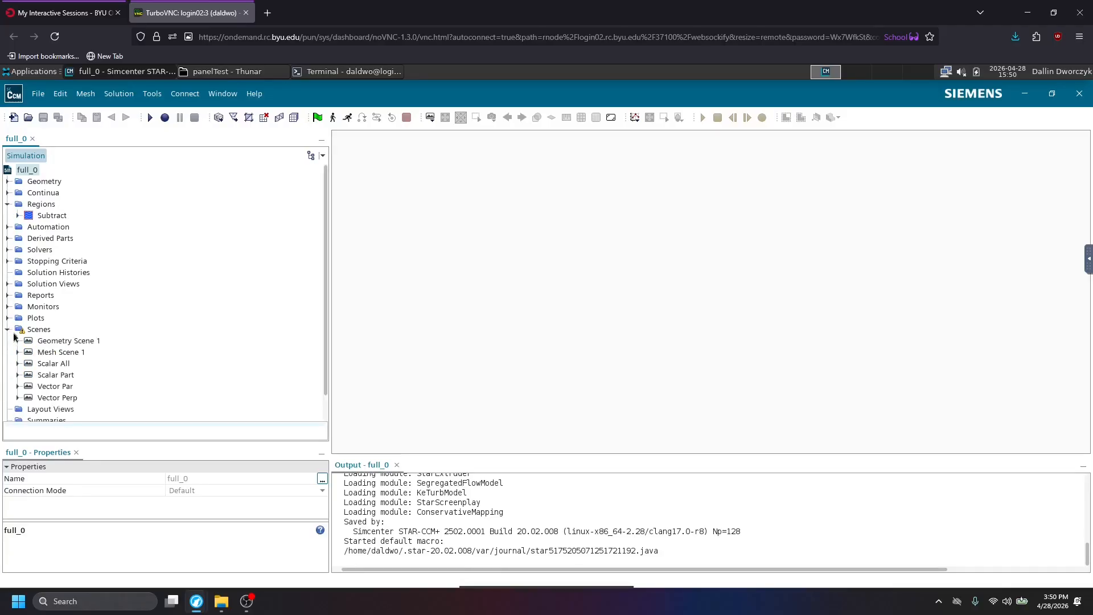
double_click(63, 352)
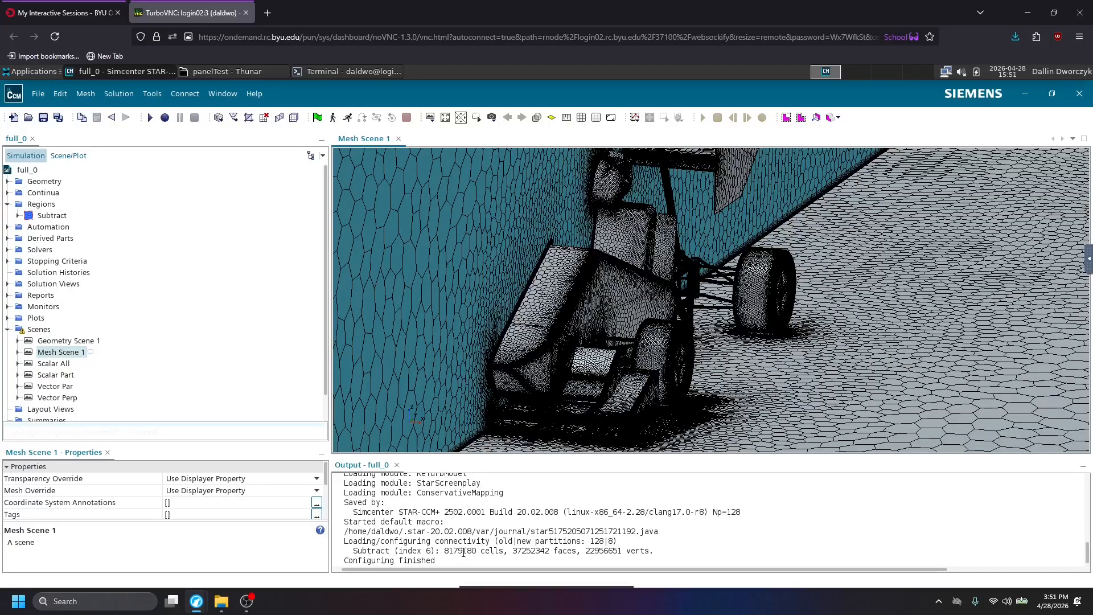
scroll(551, 270, "up", 1)
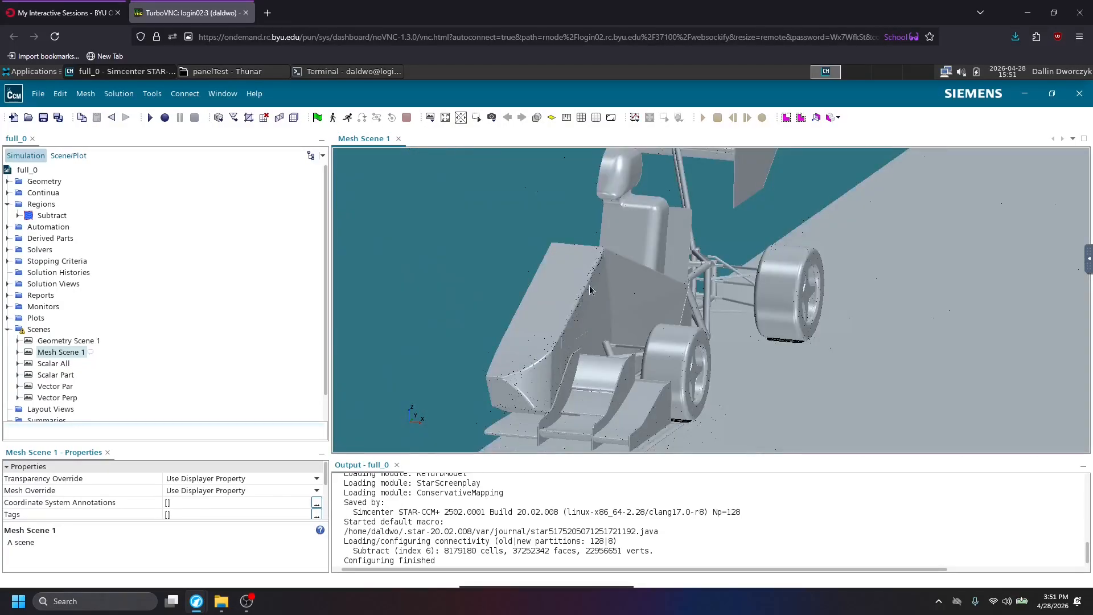
scroll(685, 336, "up", 1)
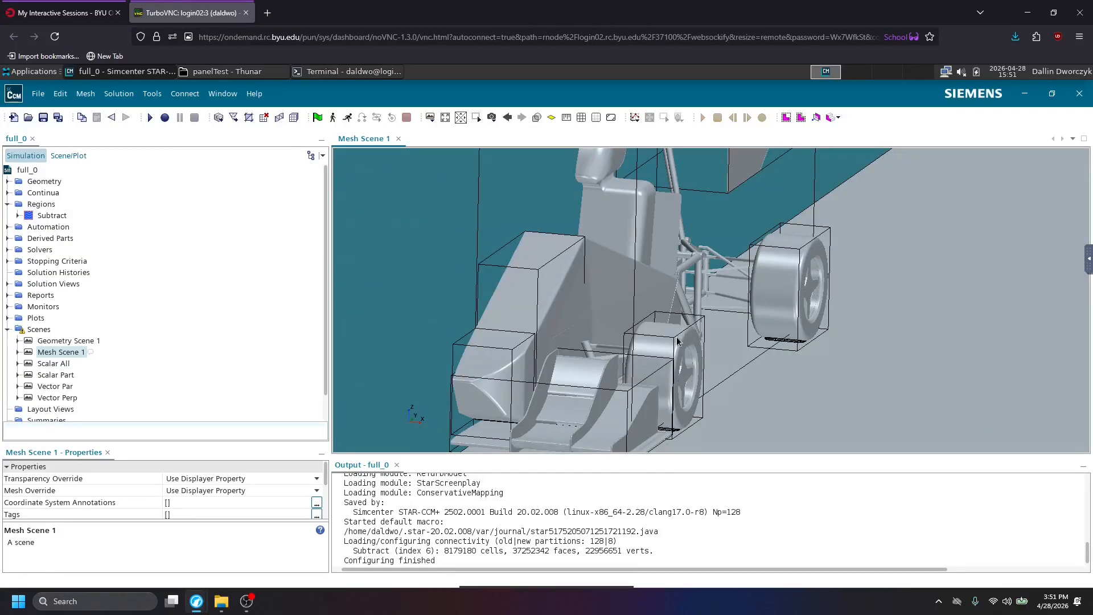
scroll(682, 373, "down", 2)
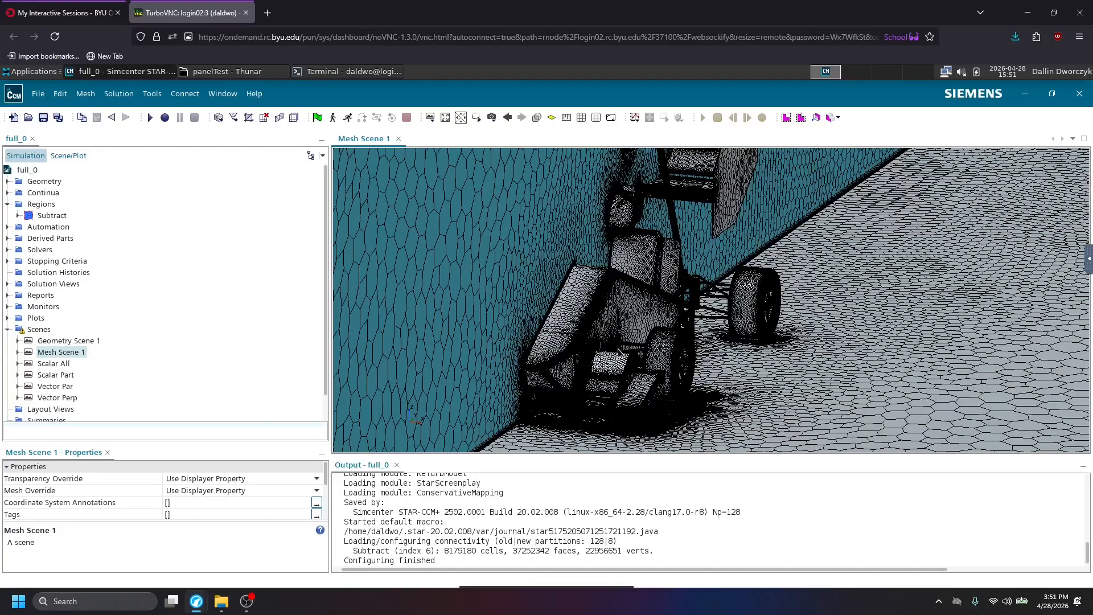
right_click_drag(782, 351, 733, 348)
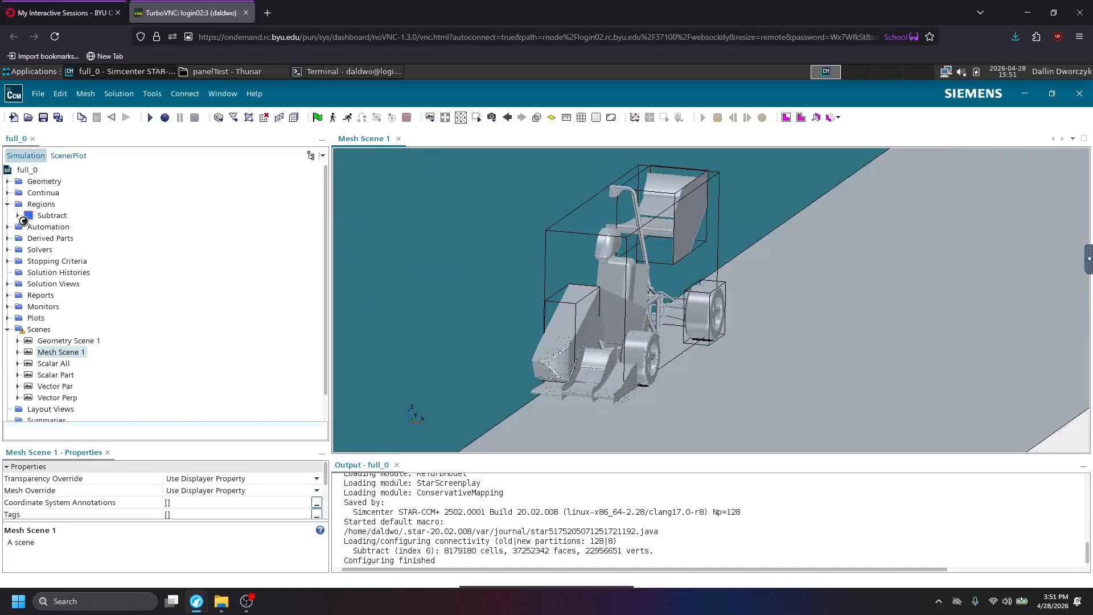
List the Subtract region's boundaries and highlight the Aero Unite Body Work, Chassis and Nose Cone boundaries one by one.
left_click(18, 216)
left_click(28, 227)
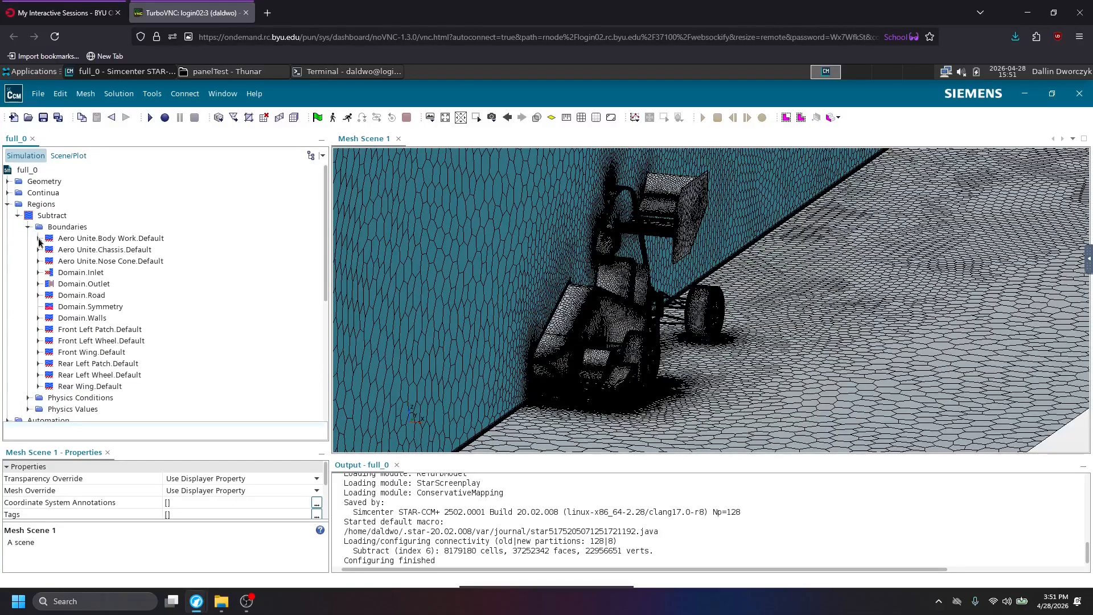
left_click(77, 239)
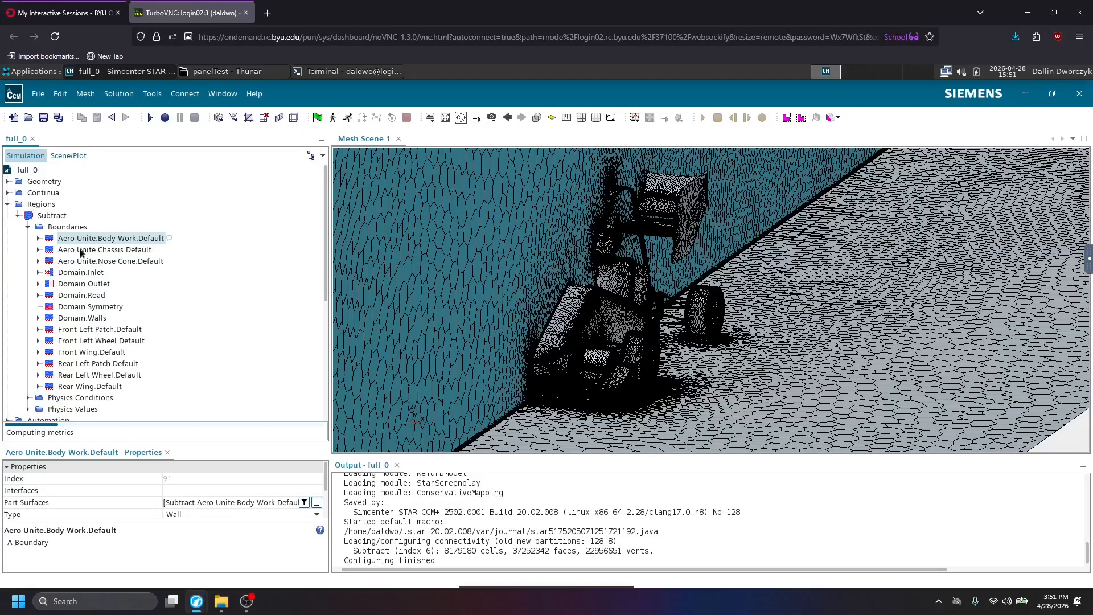
left_click(76, 251)
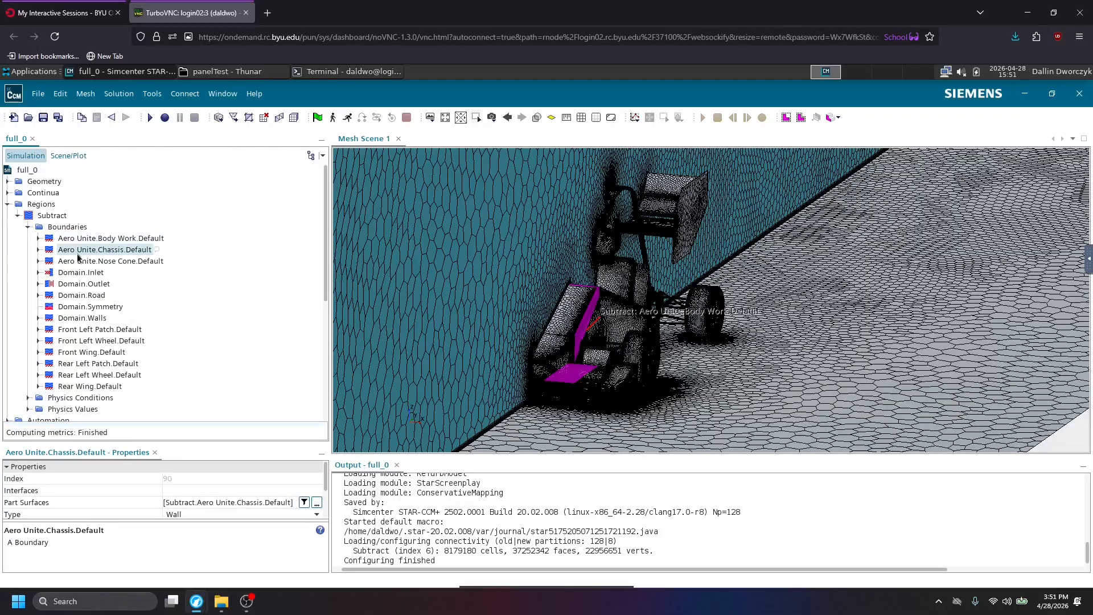
left_click(83, 263)
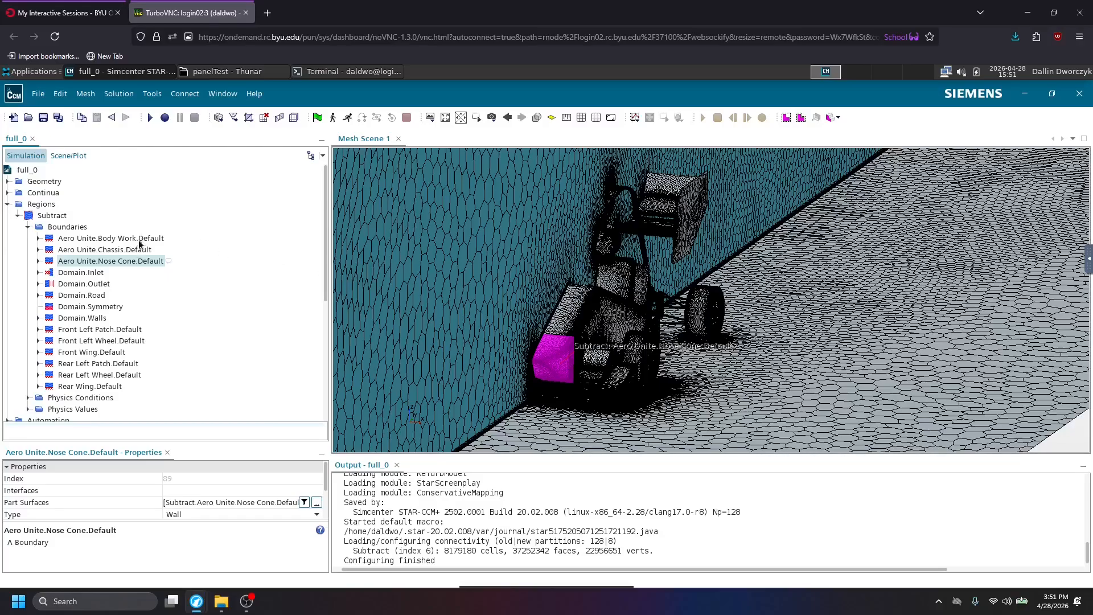
Inspect the Domain.Inlet, Domain.Outlet and Domain.Road boundaries in the mesh scene and their boundary types.
scroll(775, 213, "down", 1)
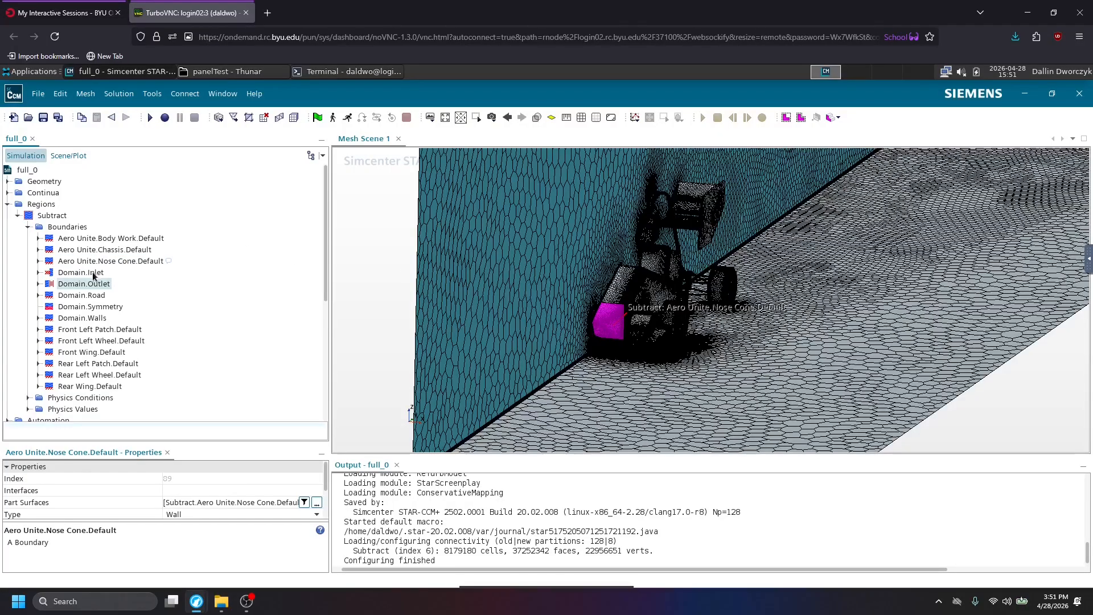
left_click(90, 274)
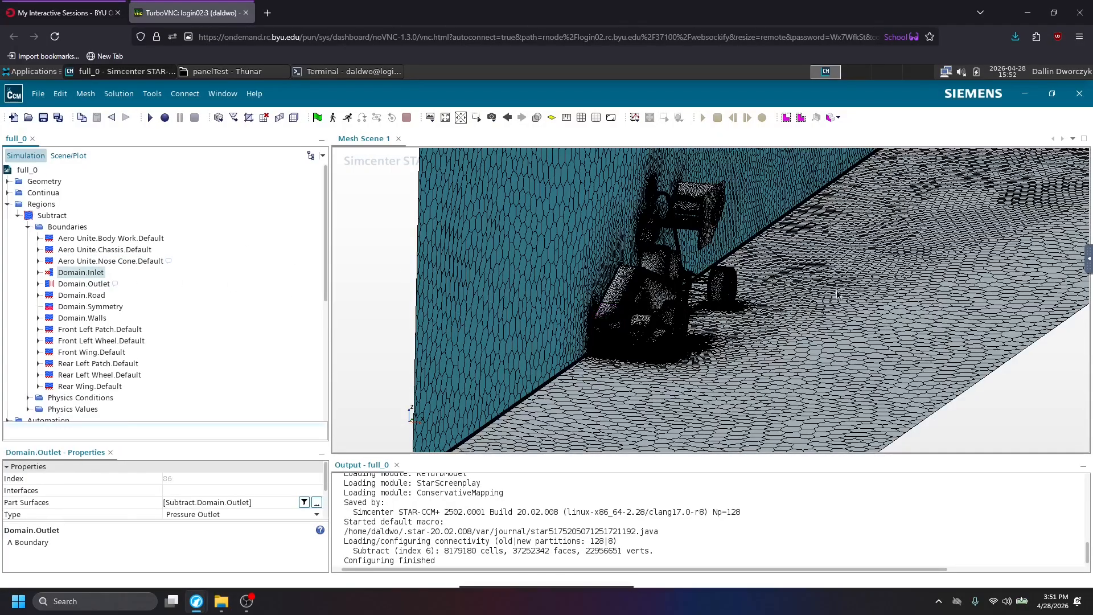
left_click(94, 284)
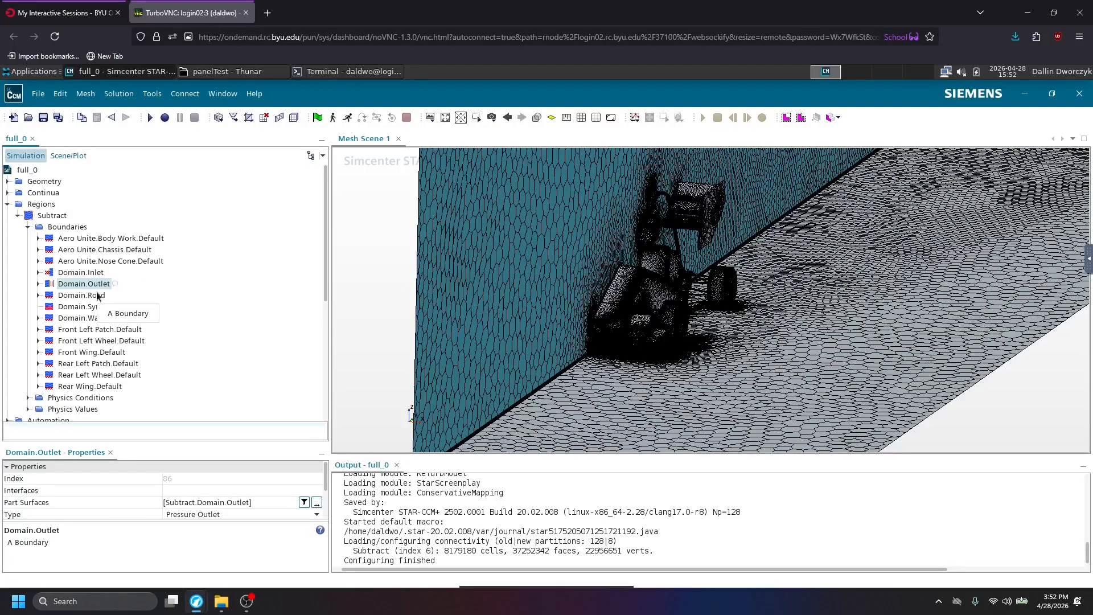
left_click(67, 299)
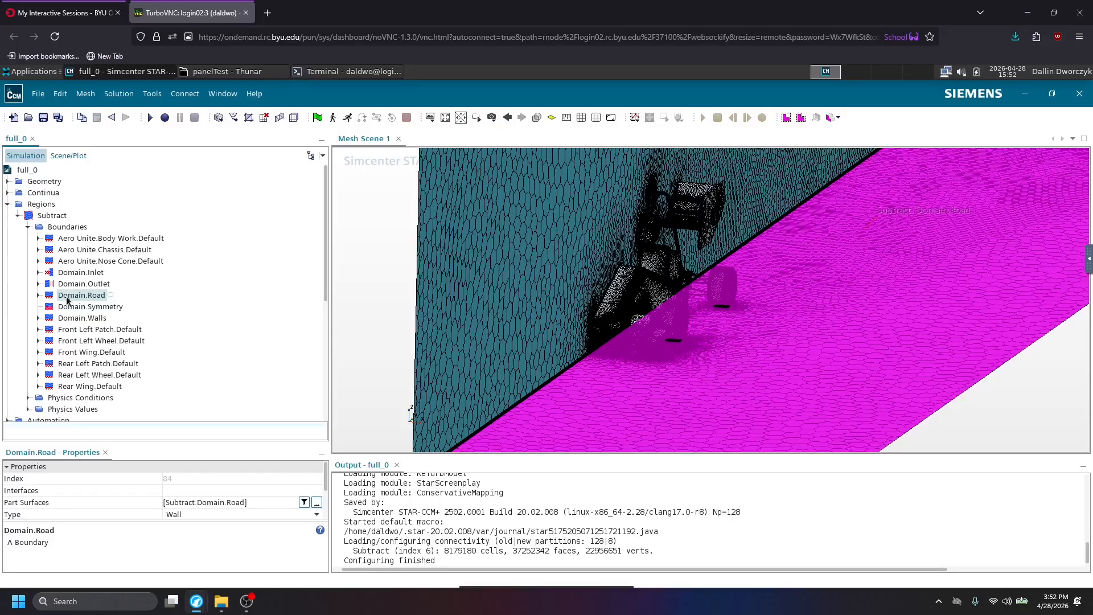
Check the Domain.Road boundary's Tangential Velocity Specification and Relative Velocity settings.
left_click(38, 294)
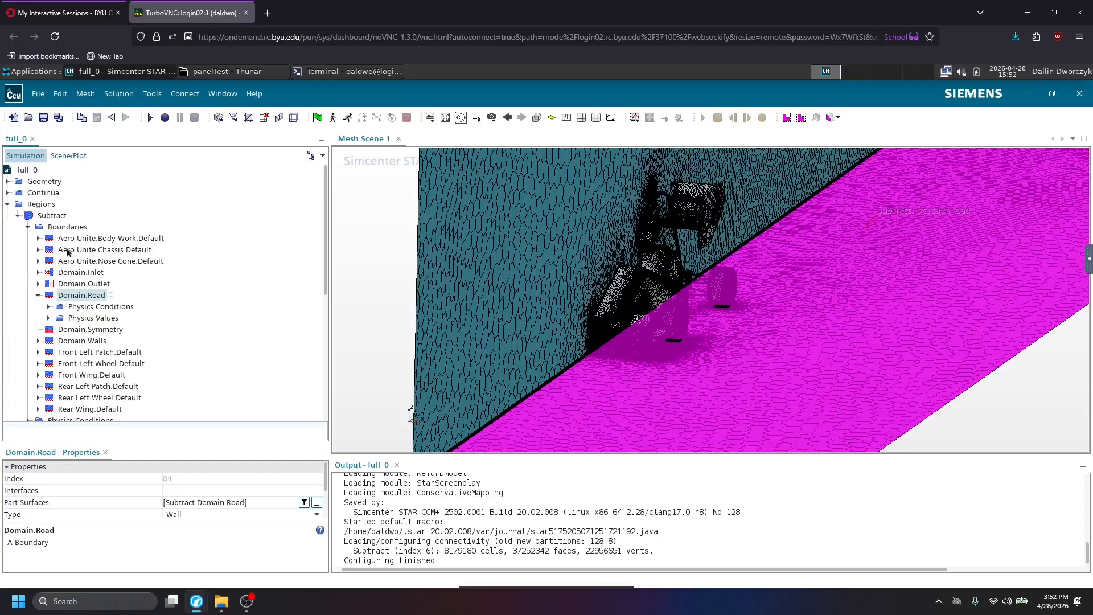
left_click(48, 306)
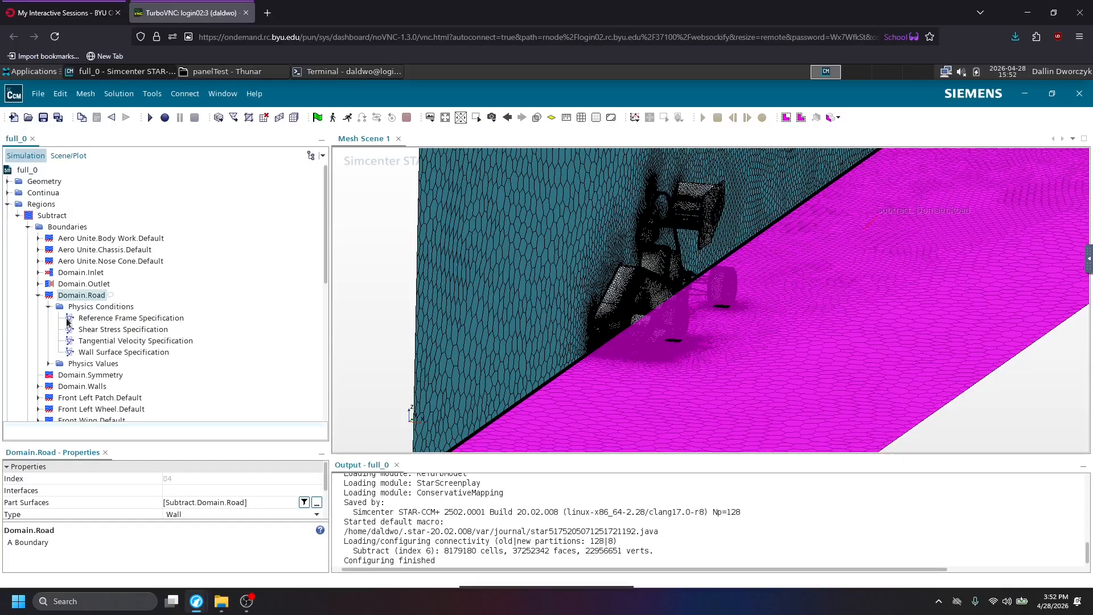
left_click(100, 340)
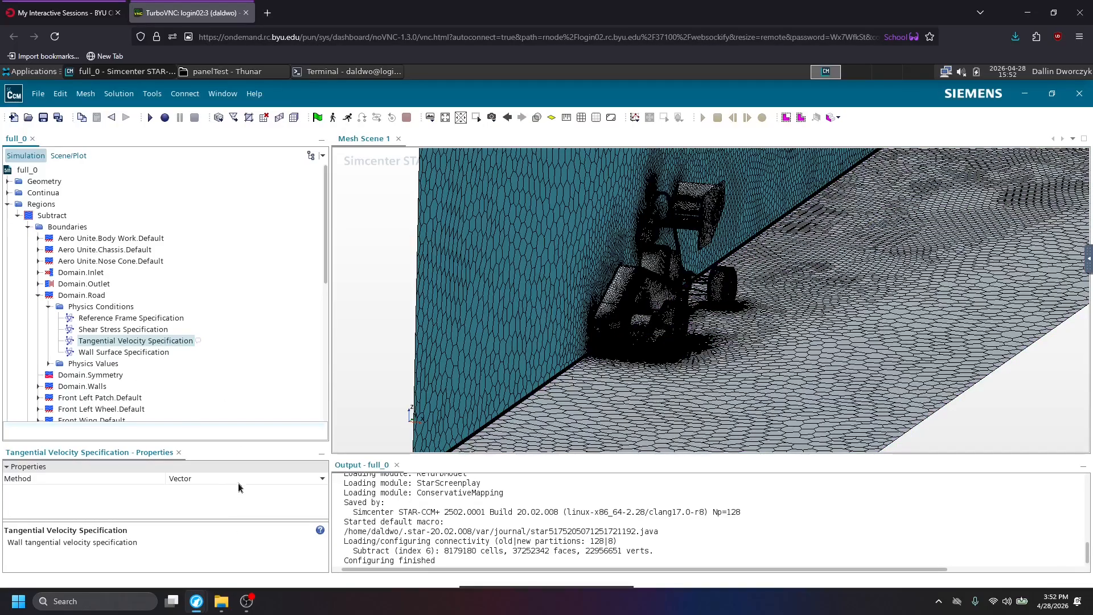
left_click(49, 364)
left_click(111, 386)
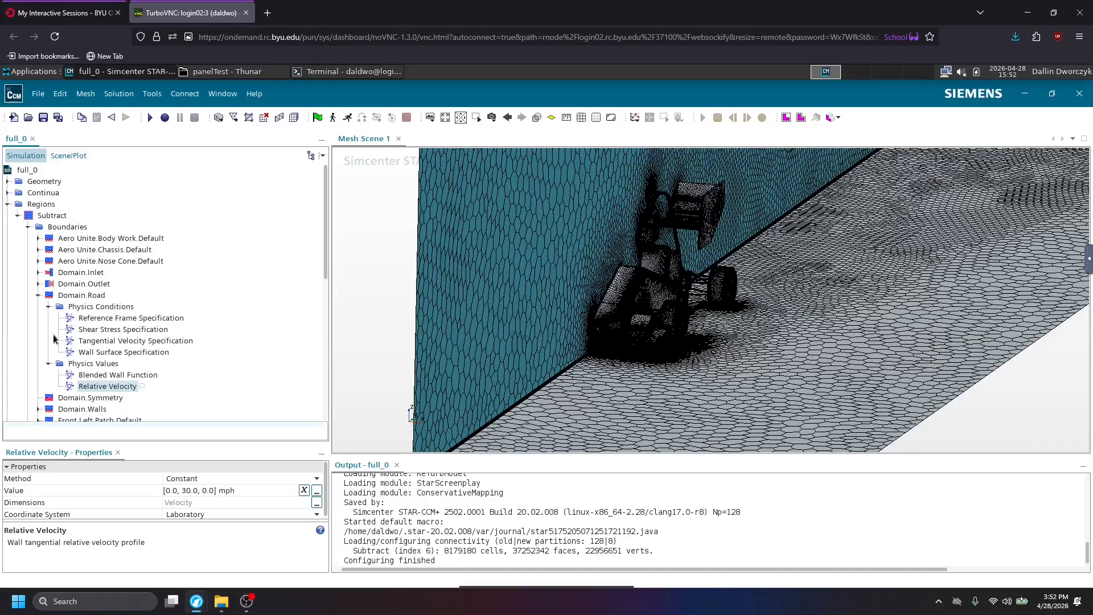
Highlight the Domain.Symmetry boundary, briefly check what Domain.Walls contains, and view the symmetry plane across the whole domain.
scroll(85, 361, "down", 3)
left_click(75, 295)
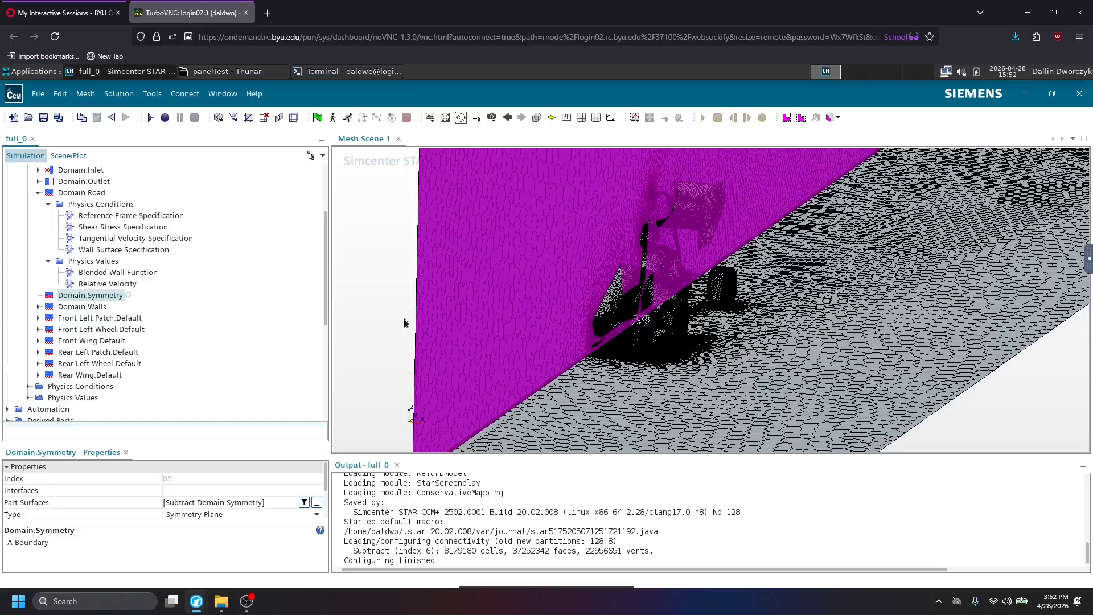
left_click(39, 307)
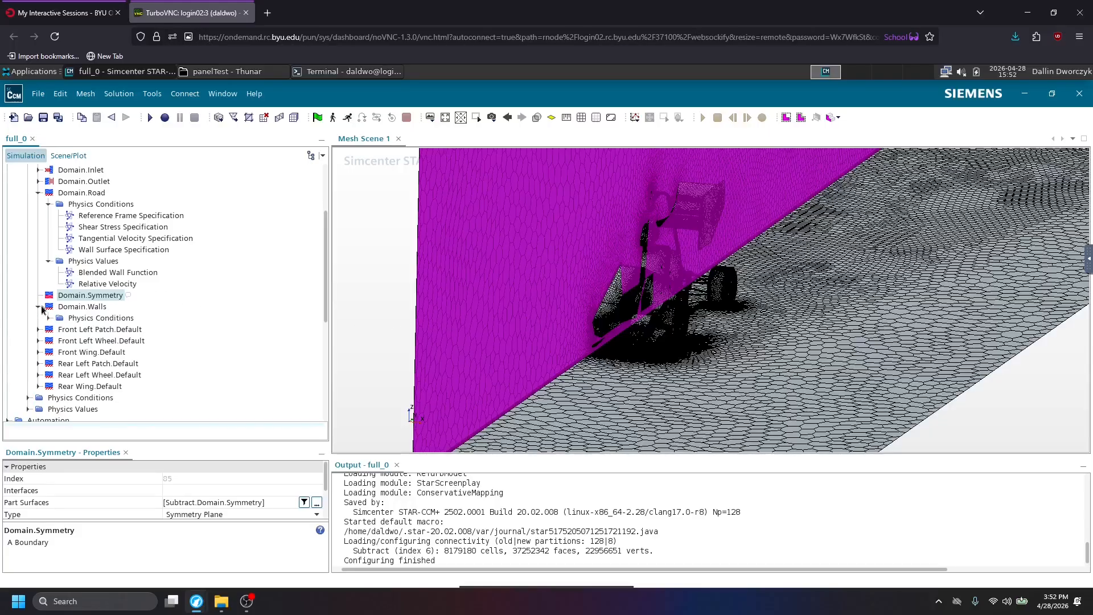
left_click(38, 307)
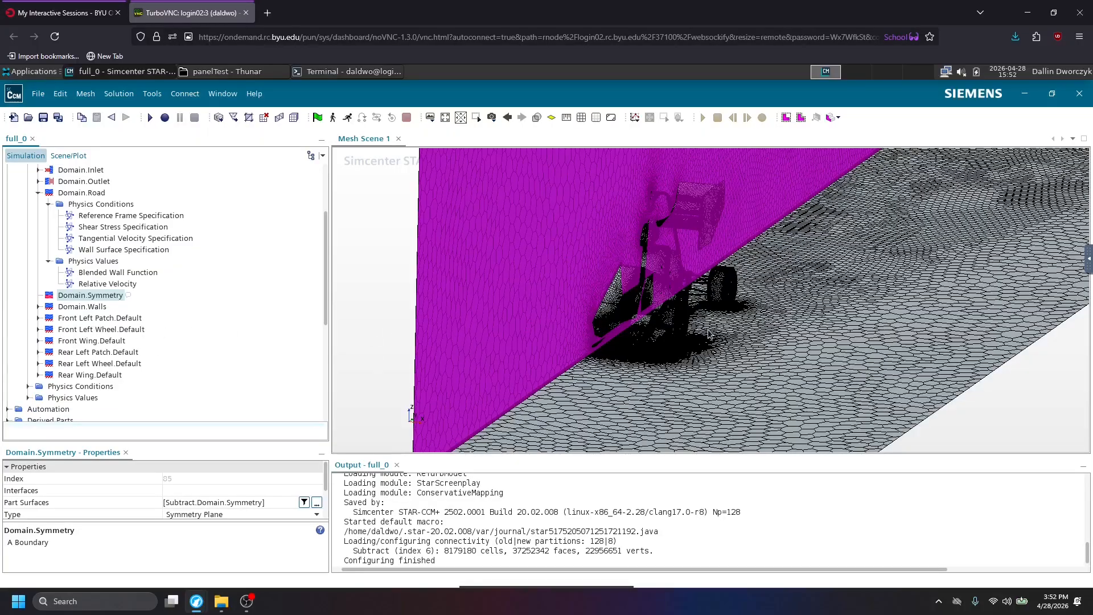
scroll(706, 341, "down", 1)
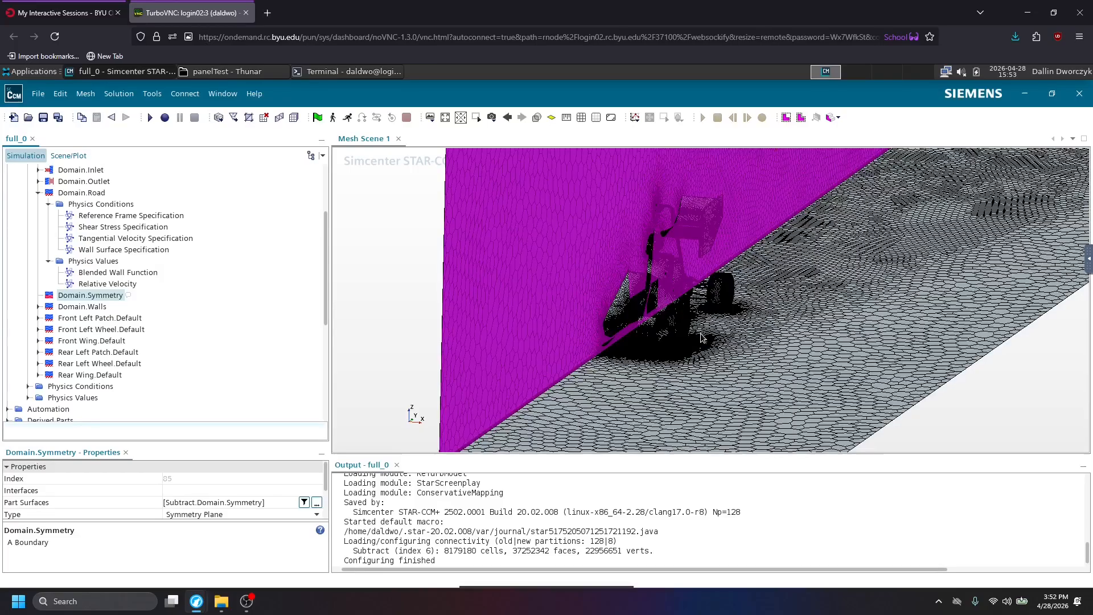
scroll(701, 338, "down", 3)
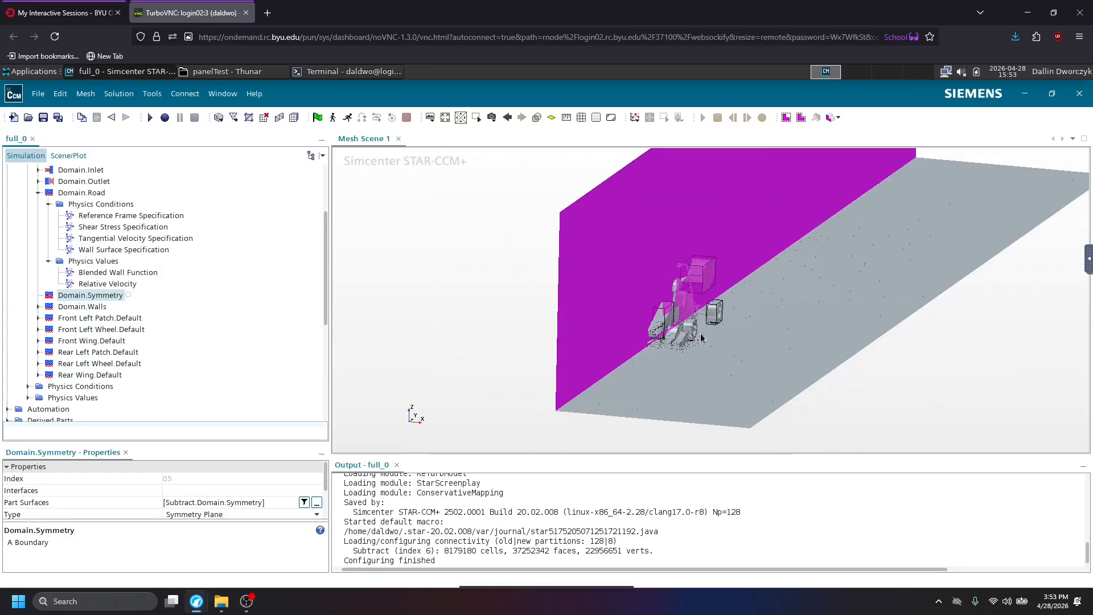
Examine the front wheel area up close and highlight the Front Left Patch.Default boundary.
scroll(701, 338, "up", 5)
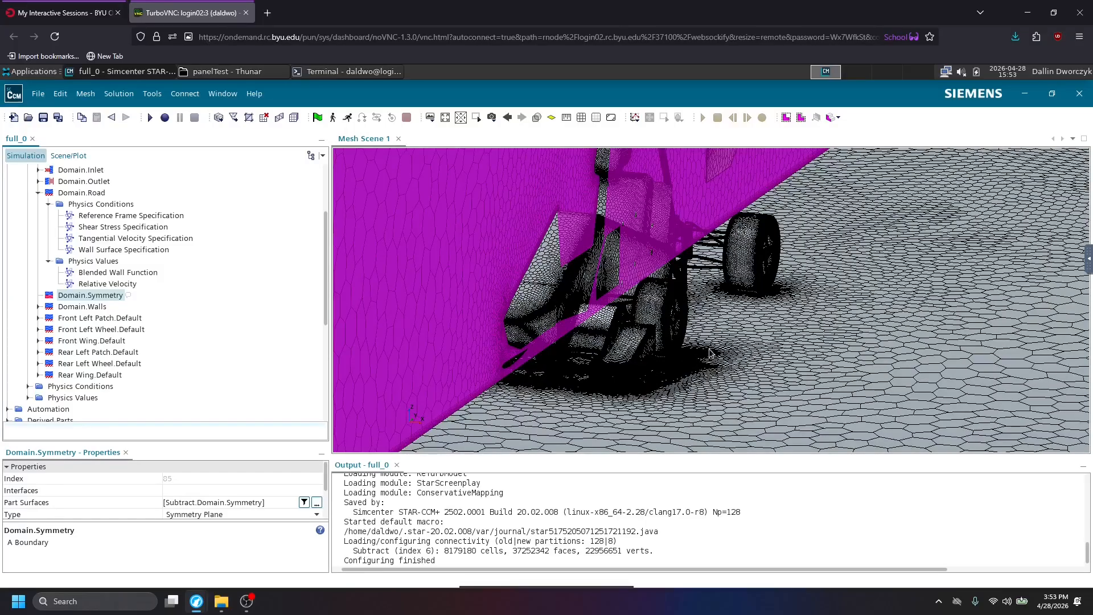
scroll(711, 353, "up", 2)
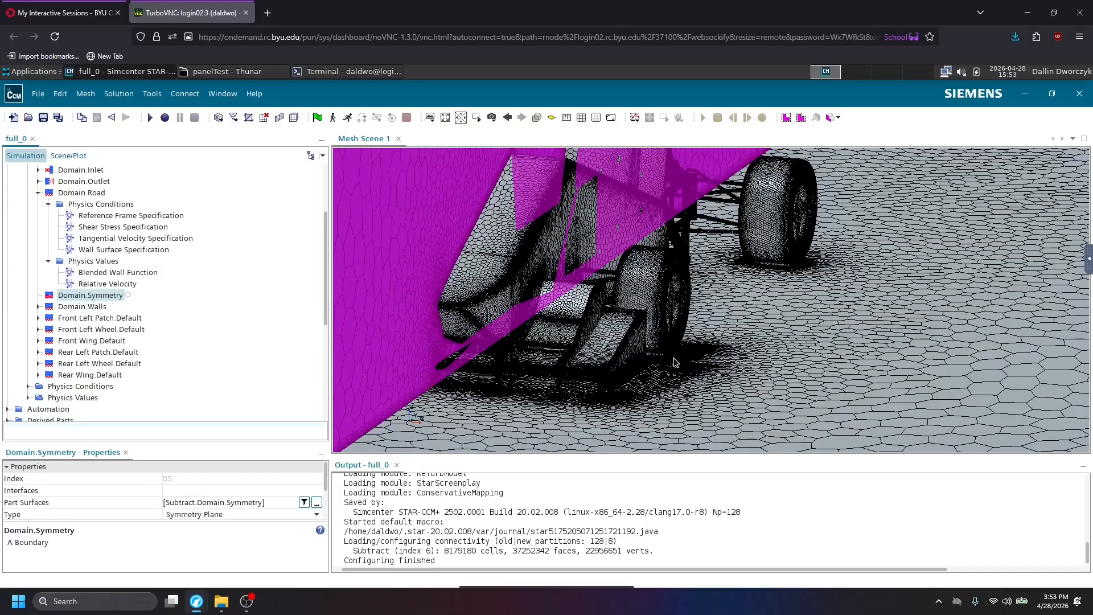
scroll(671, 359, "up", 2)
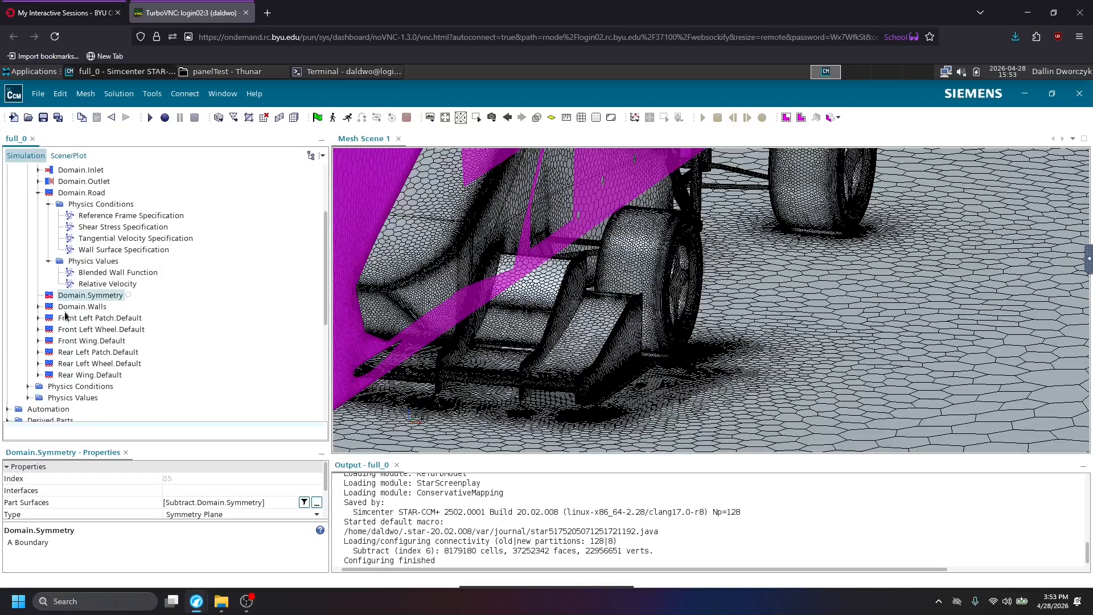
left_click(66, 319)
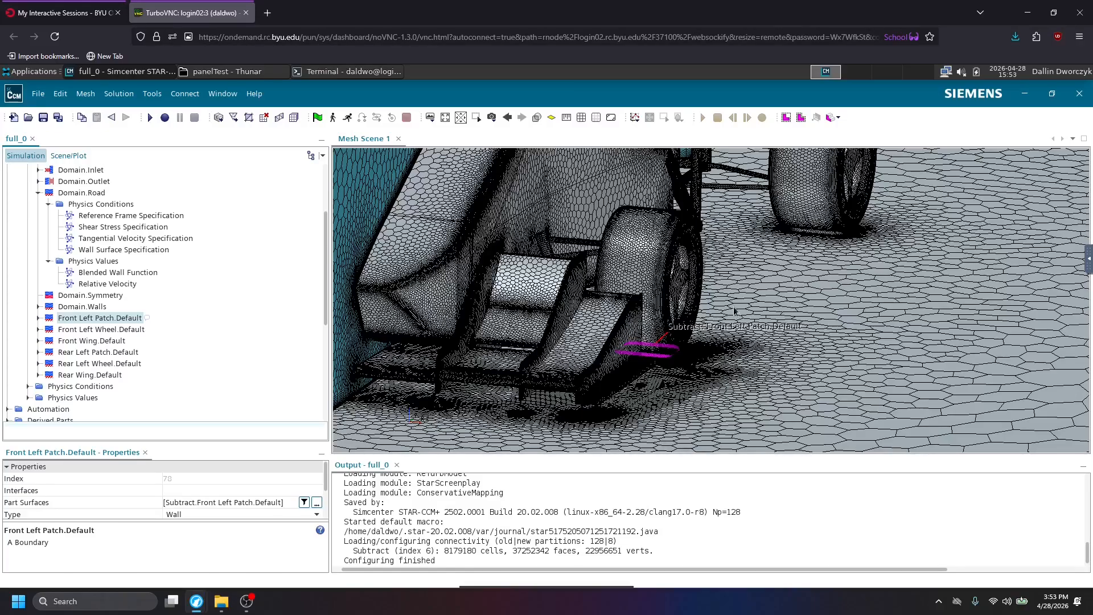
Highlight the Front Left Wheel.Default boundary for comparison and check the Front Left Patch.Default boundary's Shear Stress Specification.
left_click(91, 330)
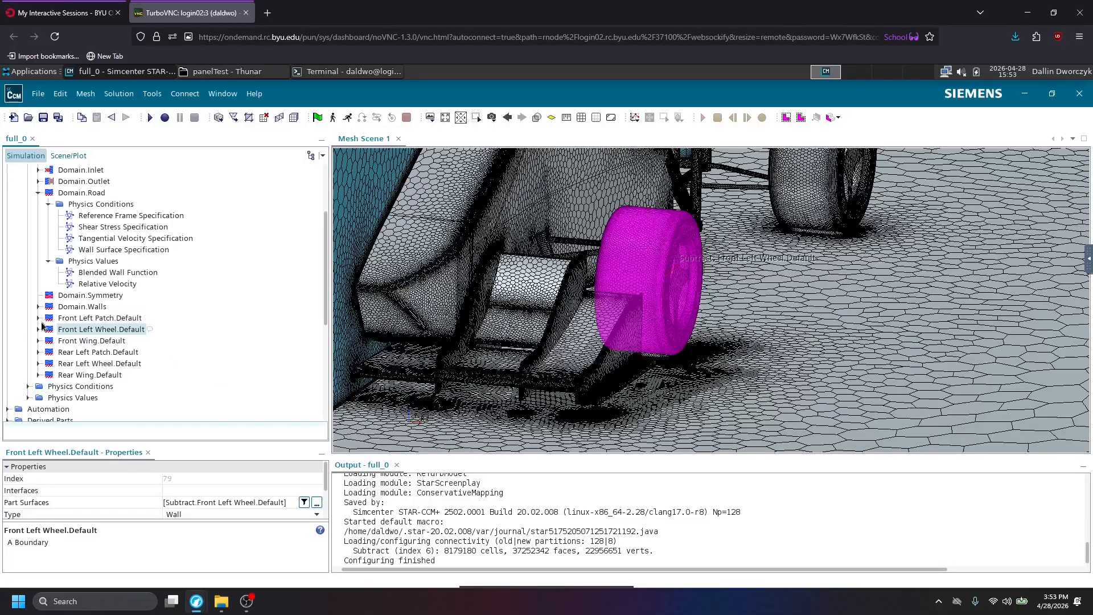
left_click(58, 320)
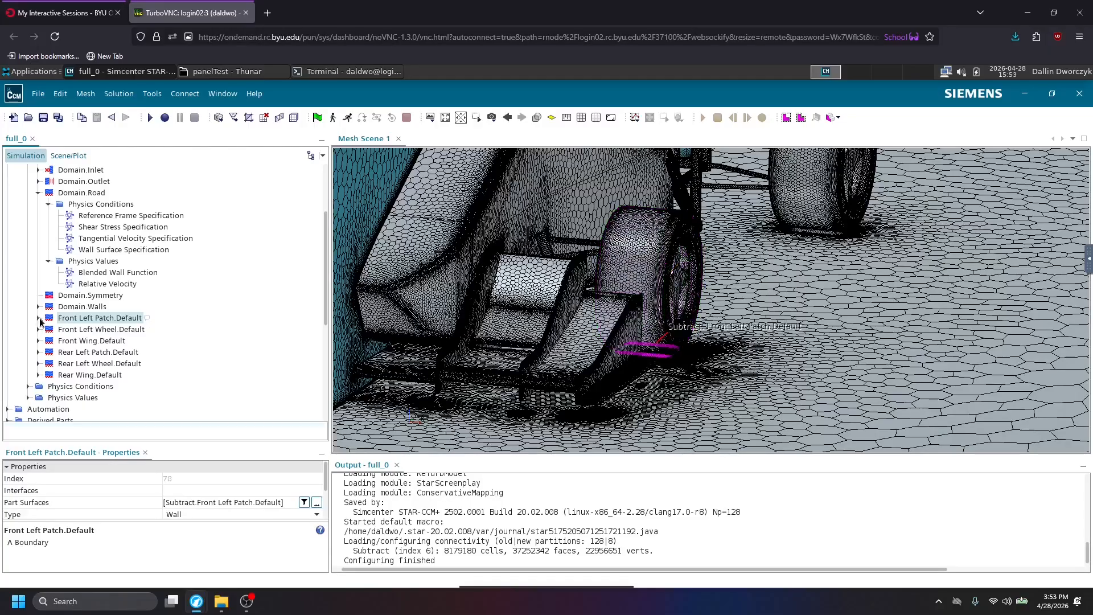
left_click(40, 320)
left_click(64, 329)
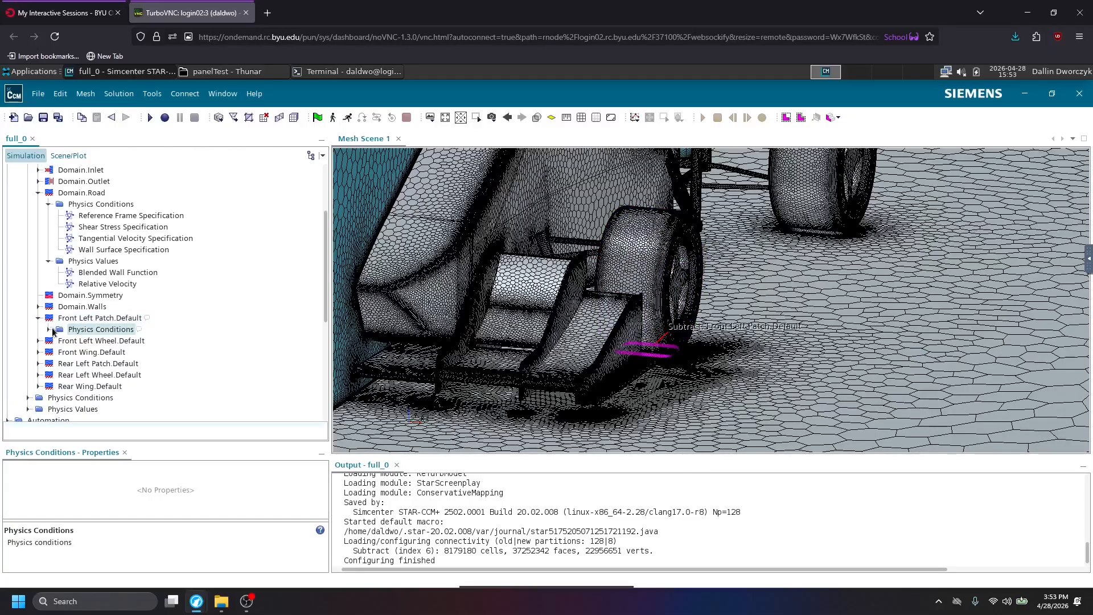
key("Right")
left_click(81, 340)
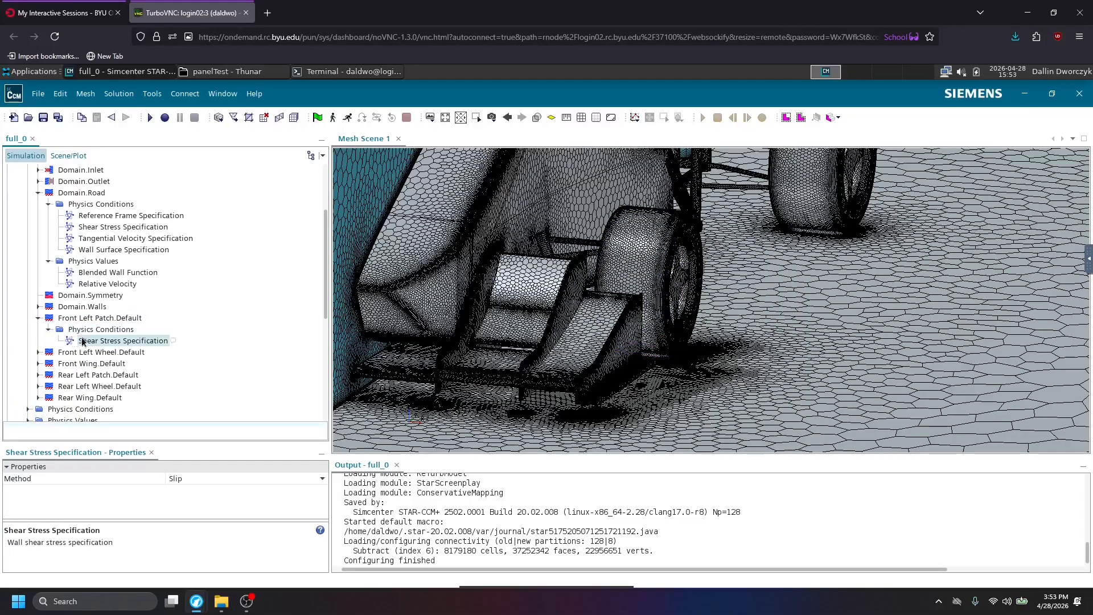
left_click(38, 318)
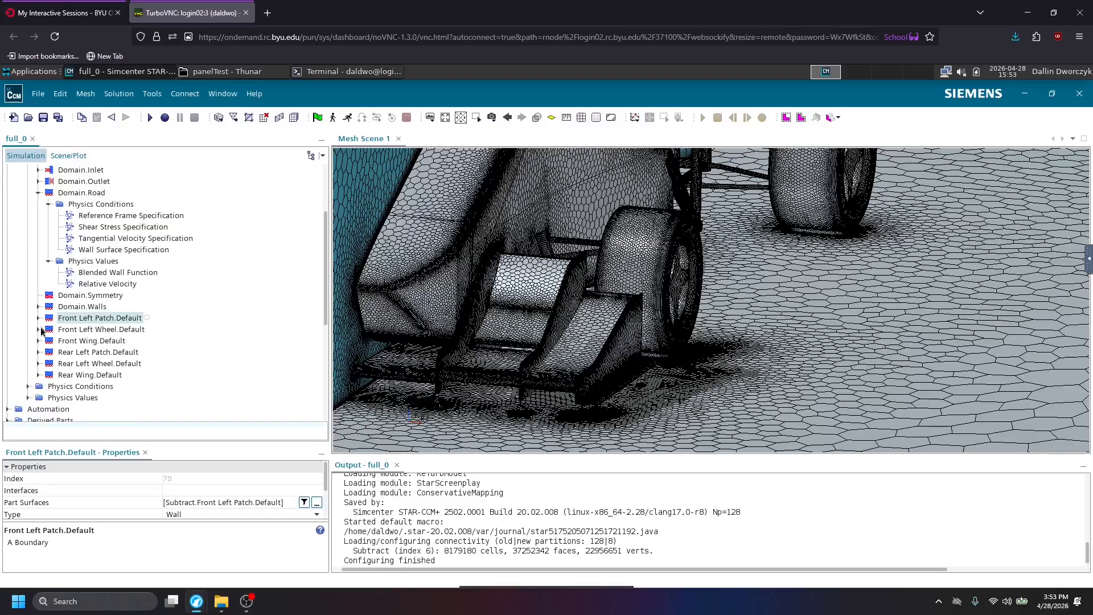
Review the Front Left Wheel.Default boundary's Reference Frame, Shear Stress and Tangential Velocity Specification conditions.
left_click(38, 329)
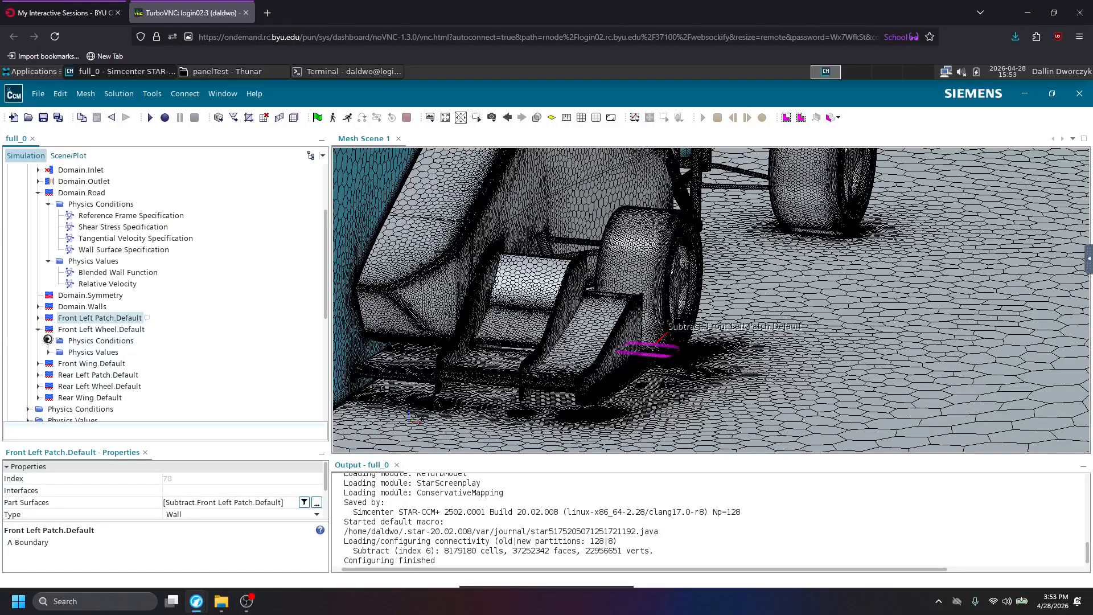
left_click(49, 341)
left_click(96, 353)
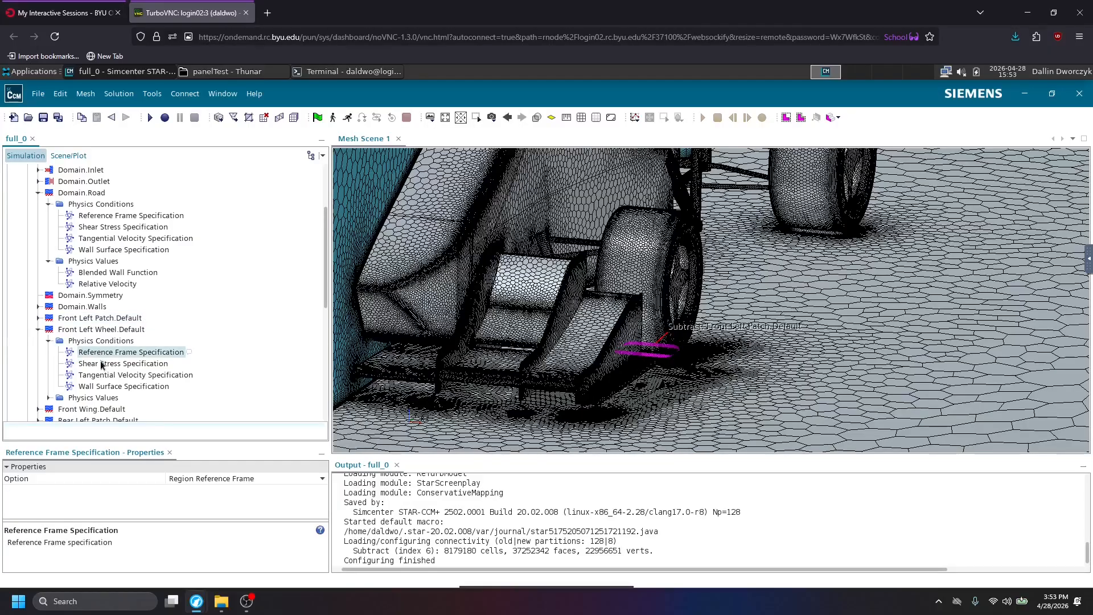
left_click(102, 364)
left_click(104, 375)
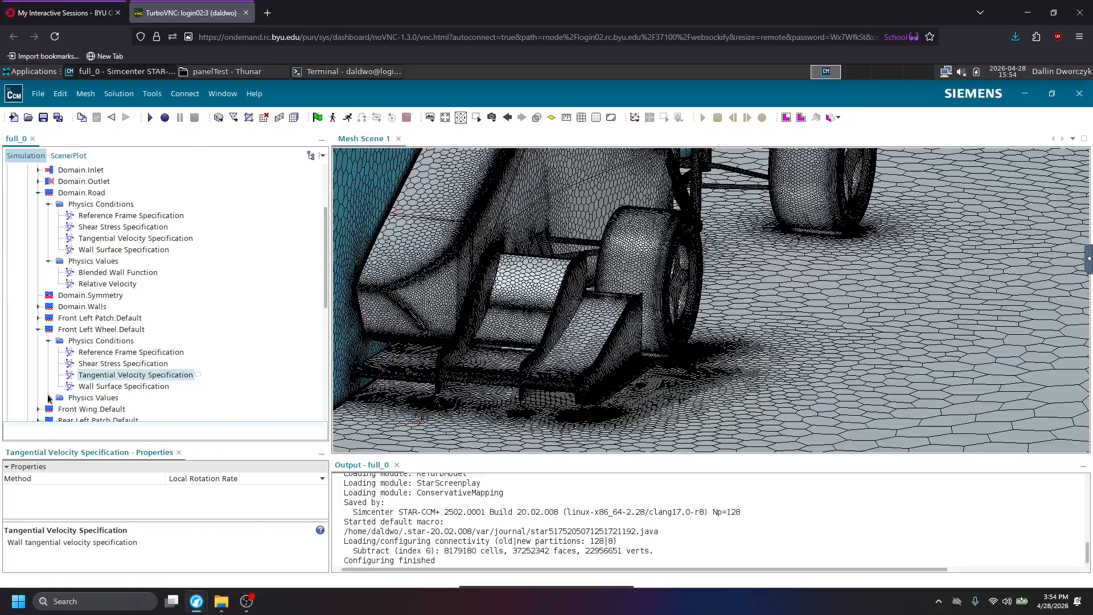
Examine the front left wheel's physics values: Blended Wall Function, Local Axis with its coordinate system choices, and Wall Relative Rotation.
left_click(49, 397)
left_click(103, 393)
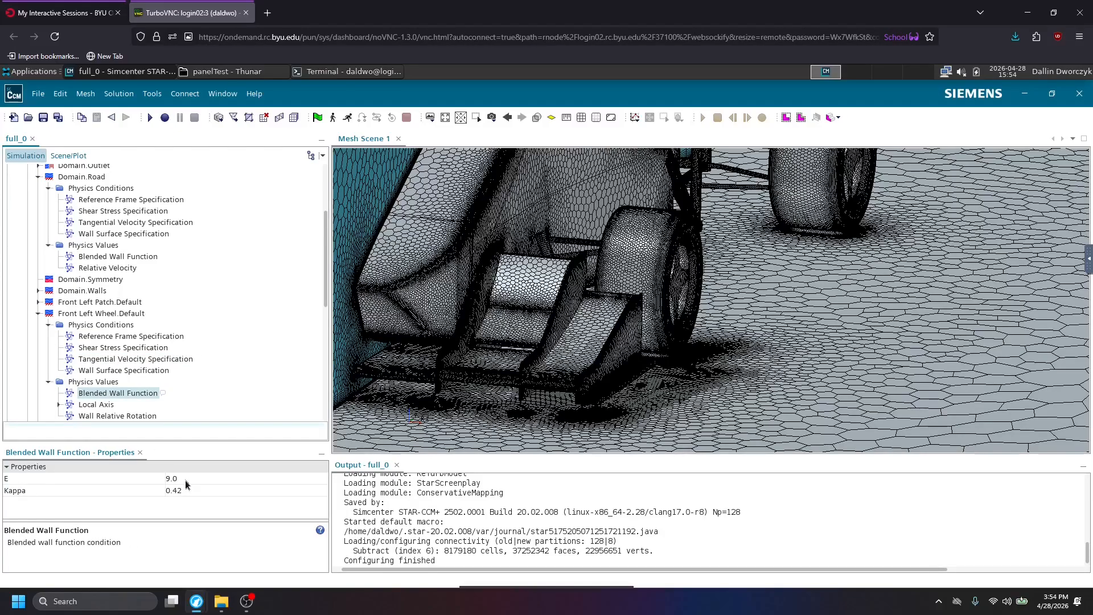
left_click(96, 404)
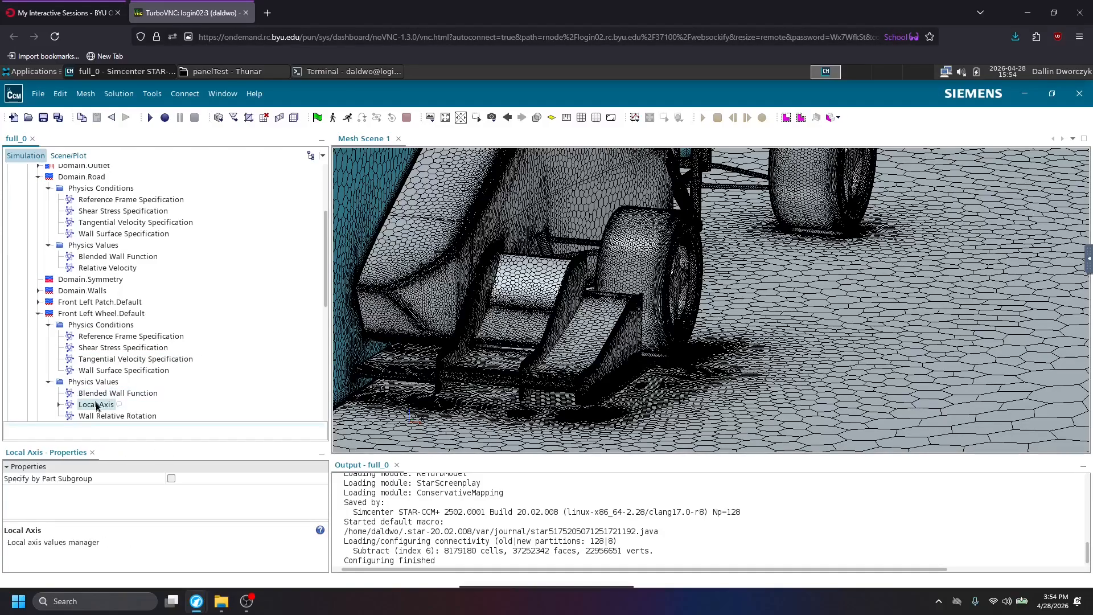
scroll(97, 404, "down", 2)
left_click(59, 340)
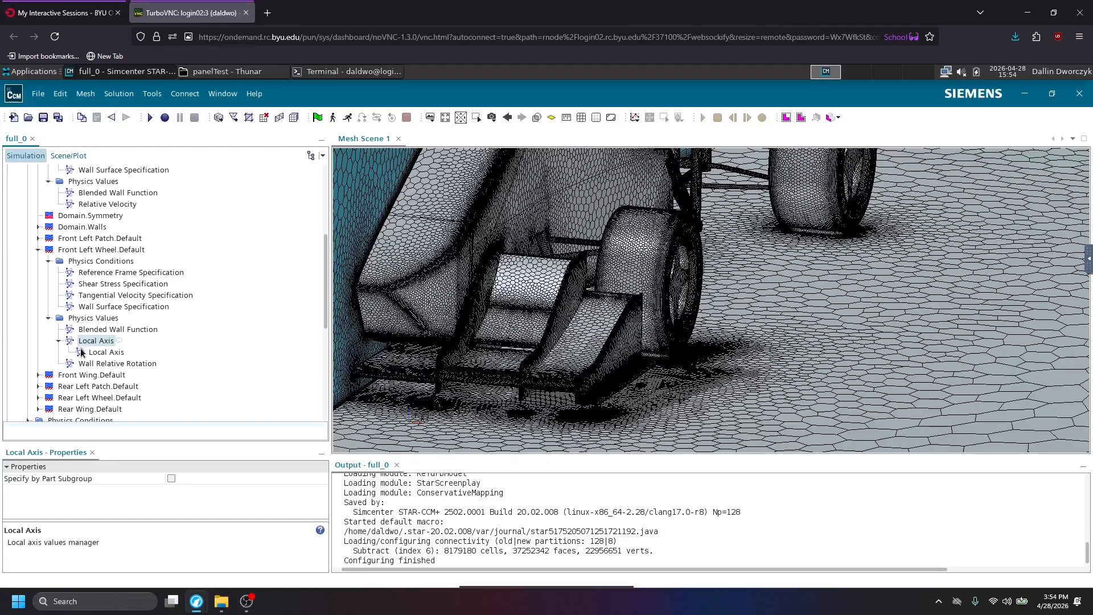
left_click(84, 352)
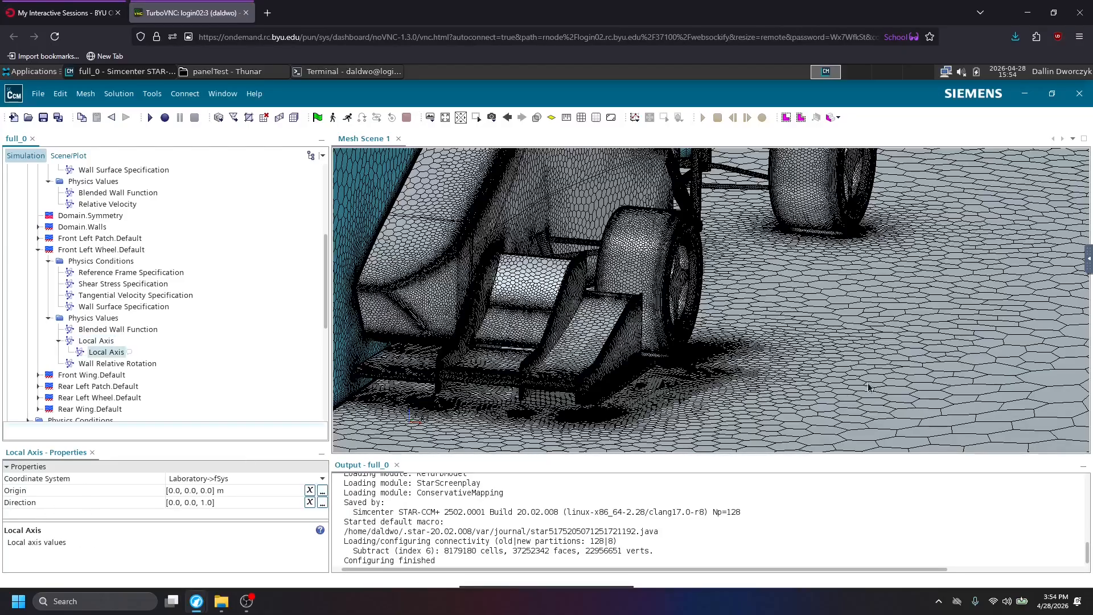
left_click(230, 482)
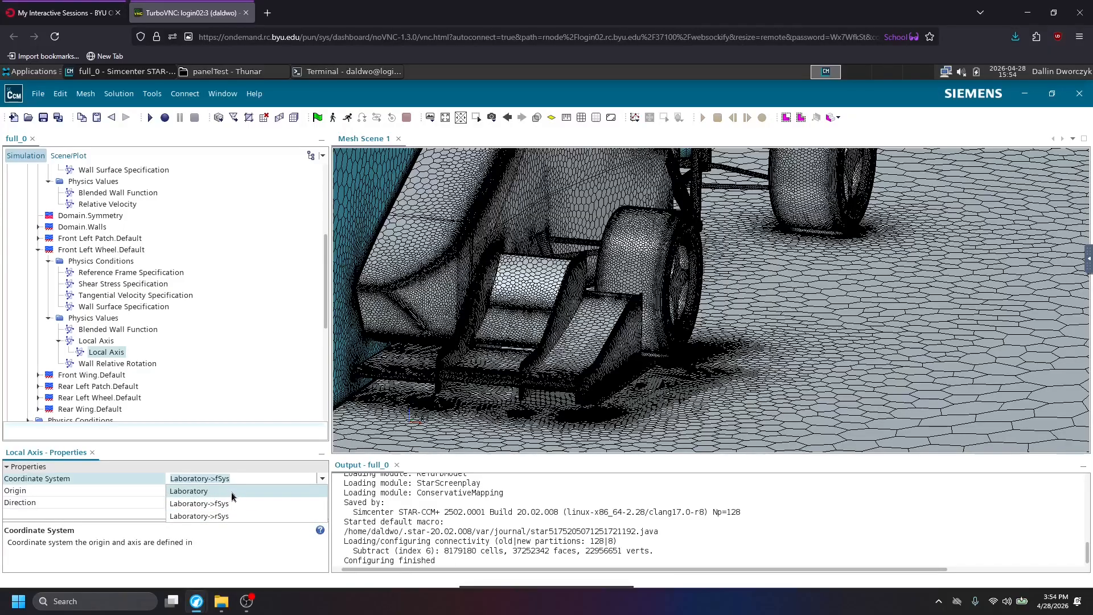
left_click(249, 479)
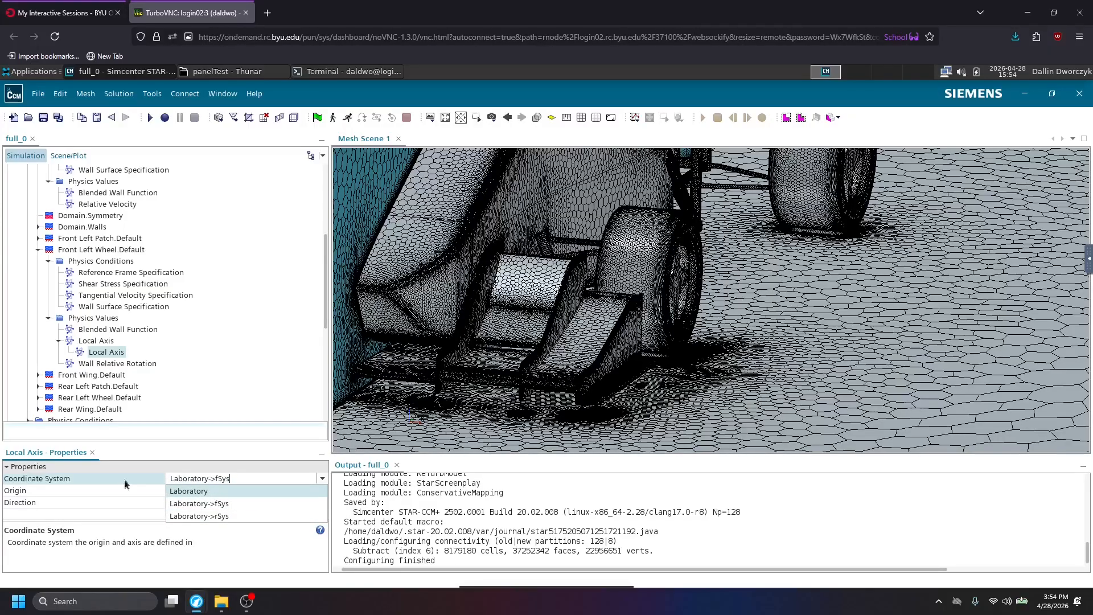
left_click(322, 479)
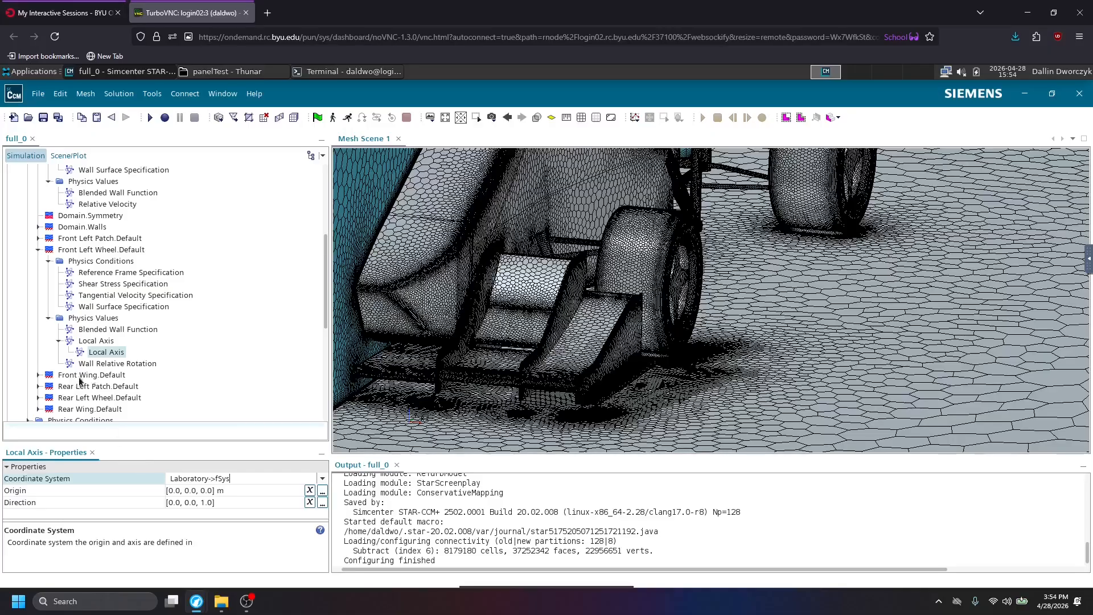
left_click(102, 364)
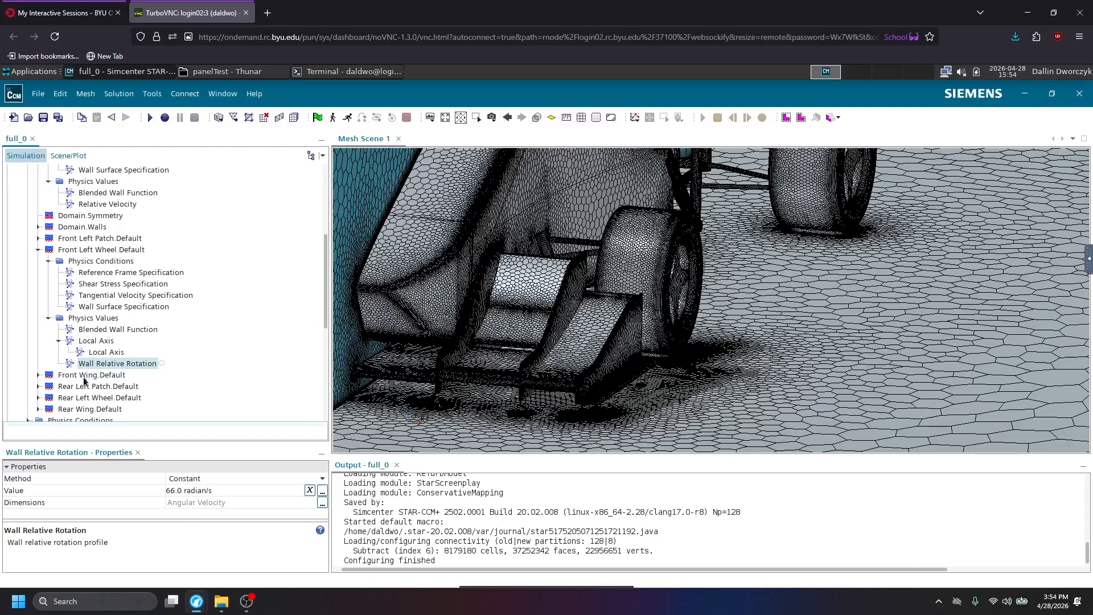
Expand the simulation's Geometry branch and its 3D-CAD Models folder, and select 3D-CAD Model 1.
scroll(99, 398, "down", 2)
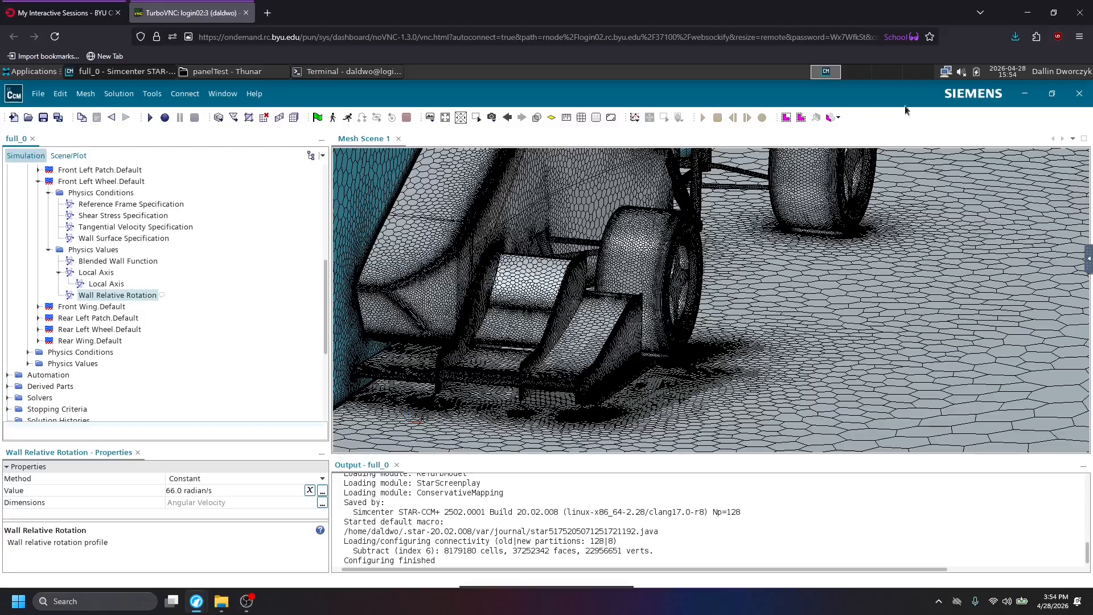
scroll(132, 360, "up", 7)
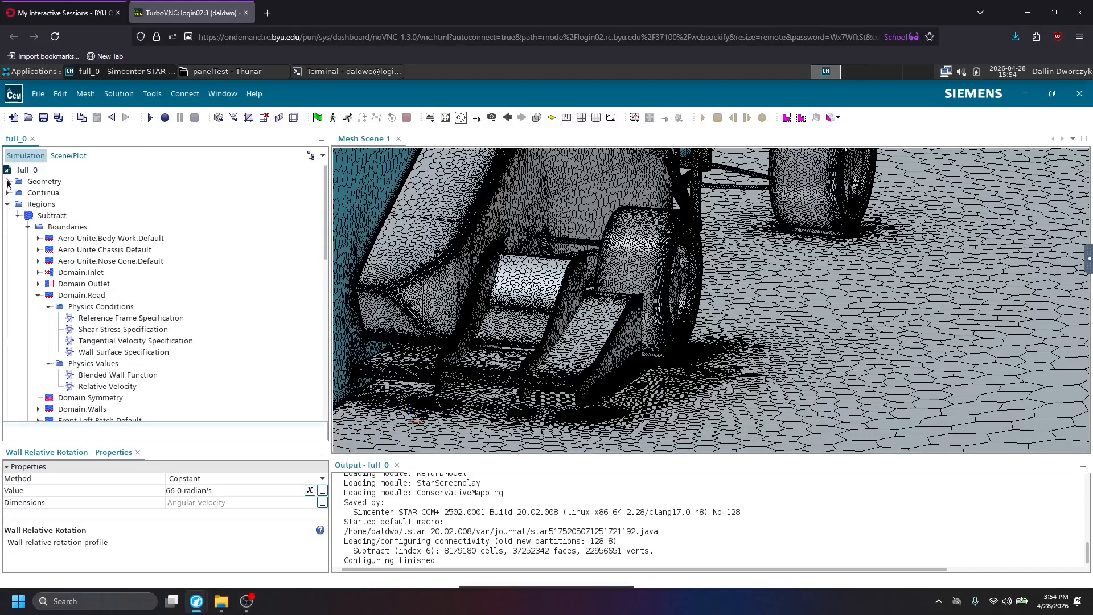
left_click(7, 181)
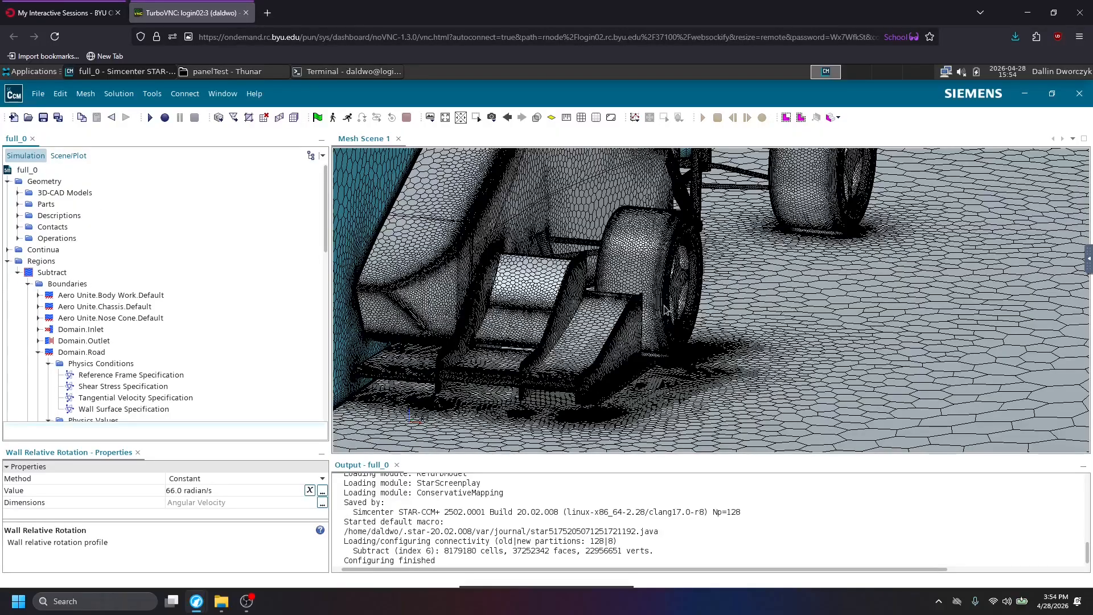
scroll(667, 300, "down", 1)
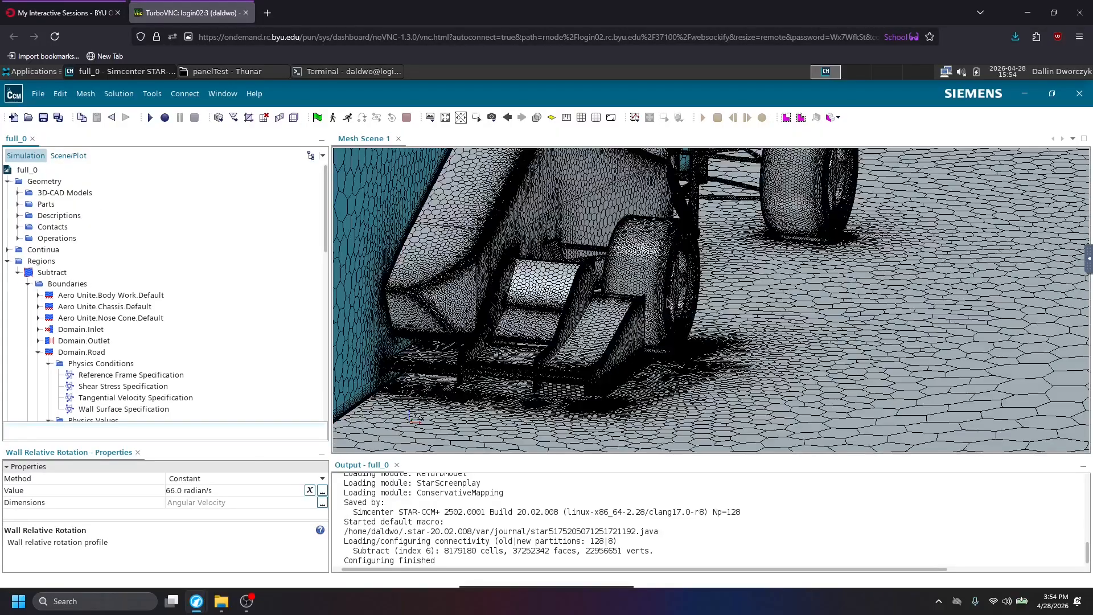
scroll(667, 301, "down", 2)
scroll(711, 301, "down", 1)
scroll(687, 339, "down", 2)
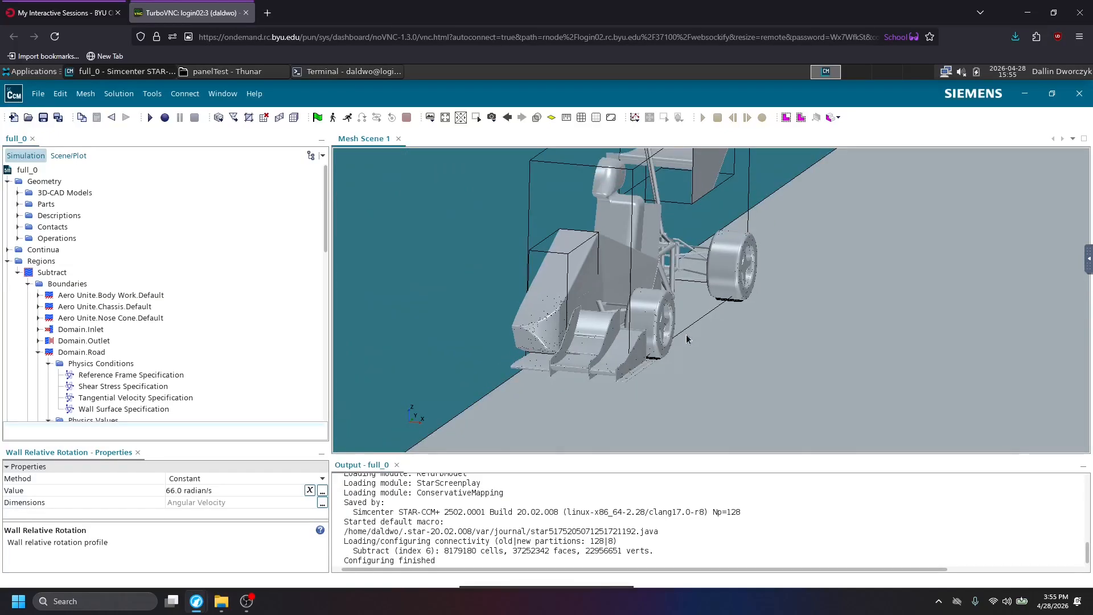
left_click(16, 192)
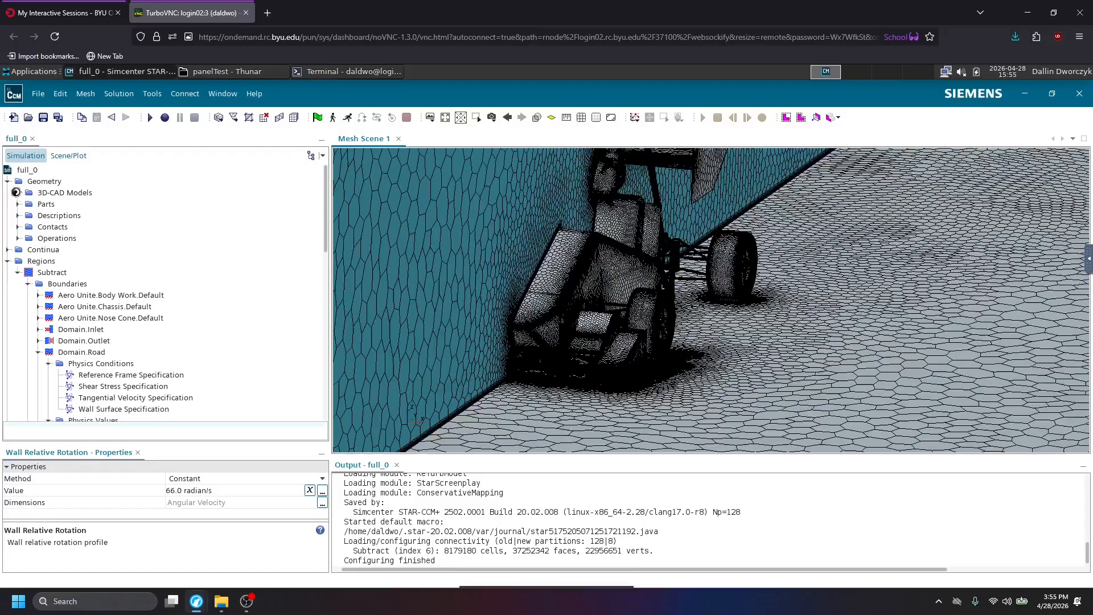
left_click(47, 205)
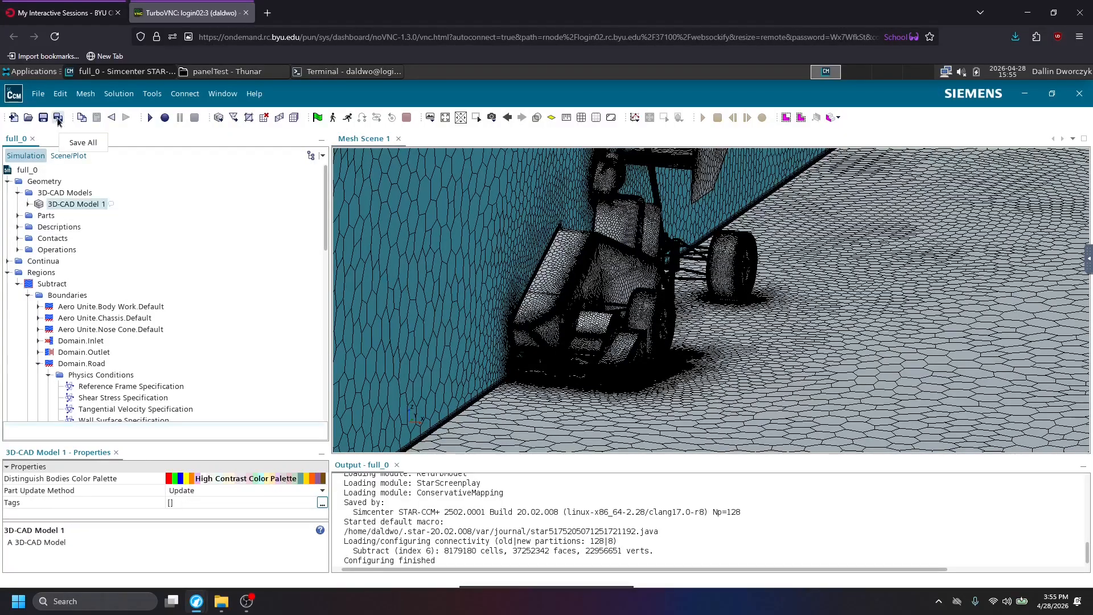
Save a copy of the simulation in the panelTest folder under the name RW_base.
left_click(38, 93)
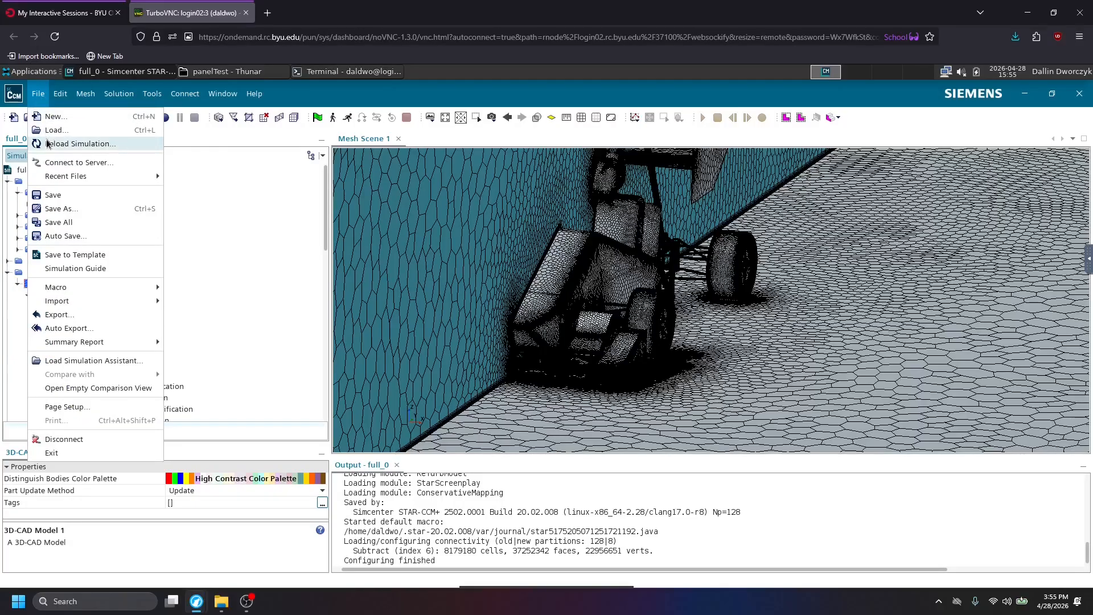
left_click(52, 208)
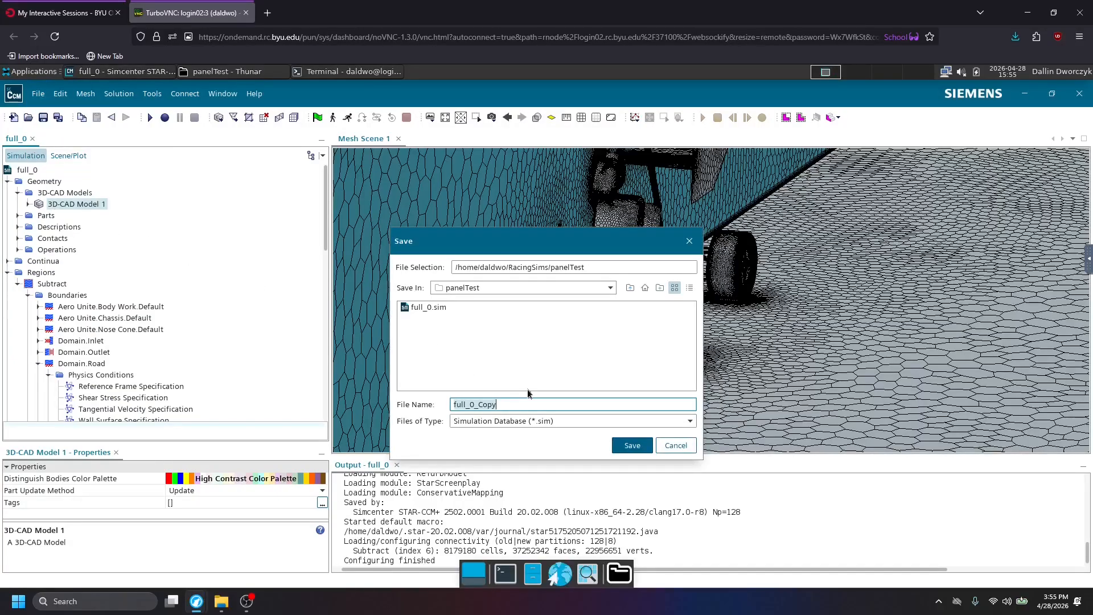
type("RW_base")
key("Return")
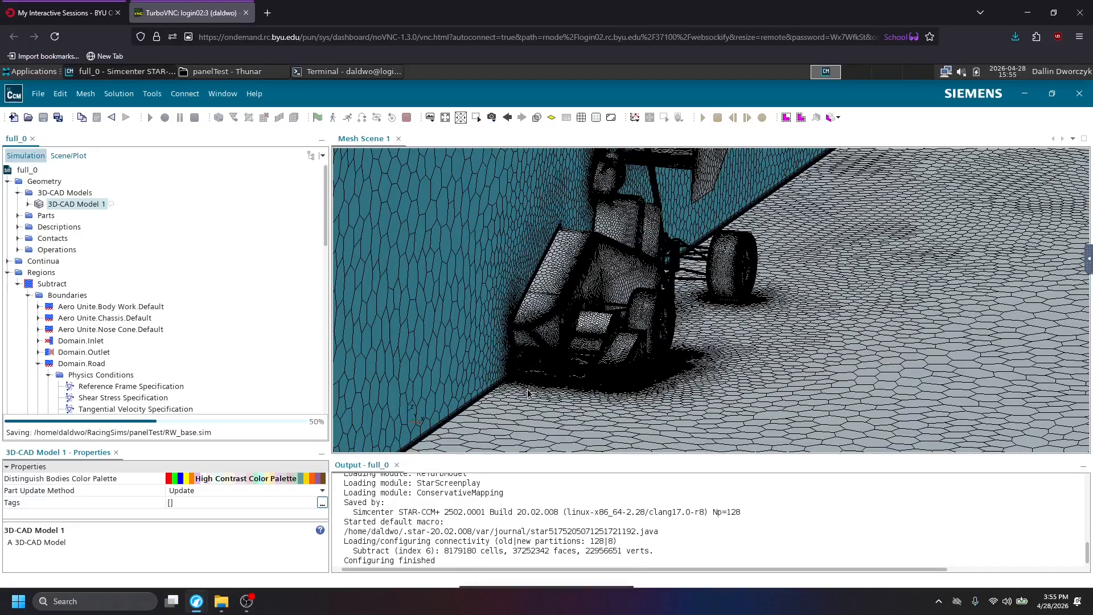
Open 3D-CAD Model 1 for editing and look over the whole car from the front and side.
right_click(63, 208)
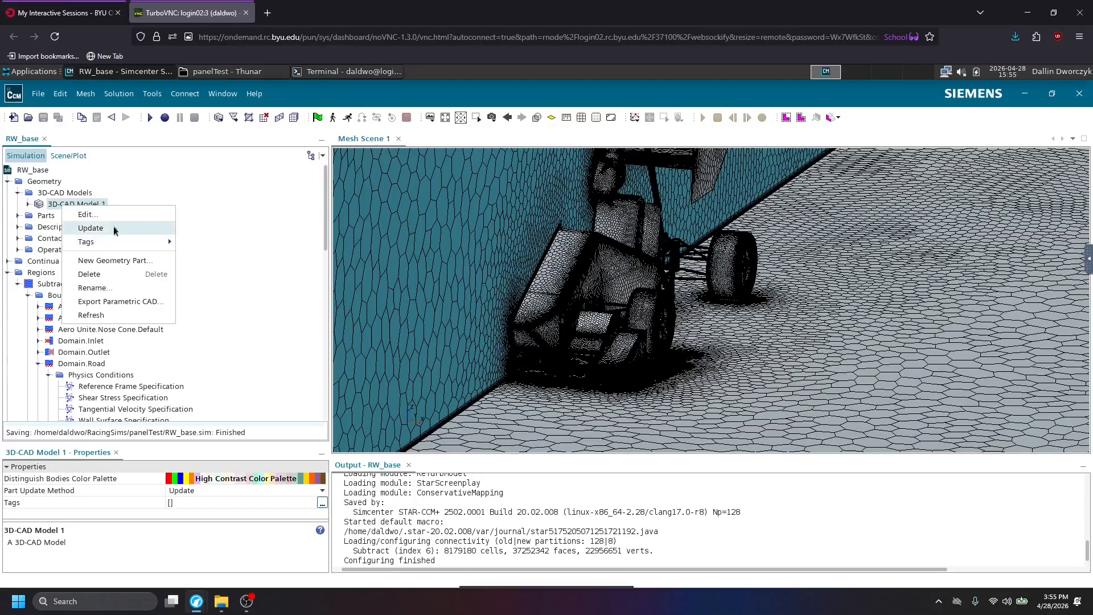
left_click(86, 214)
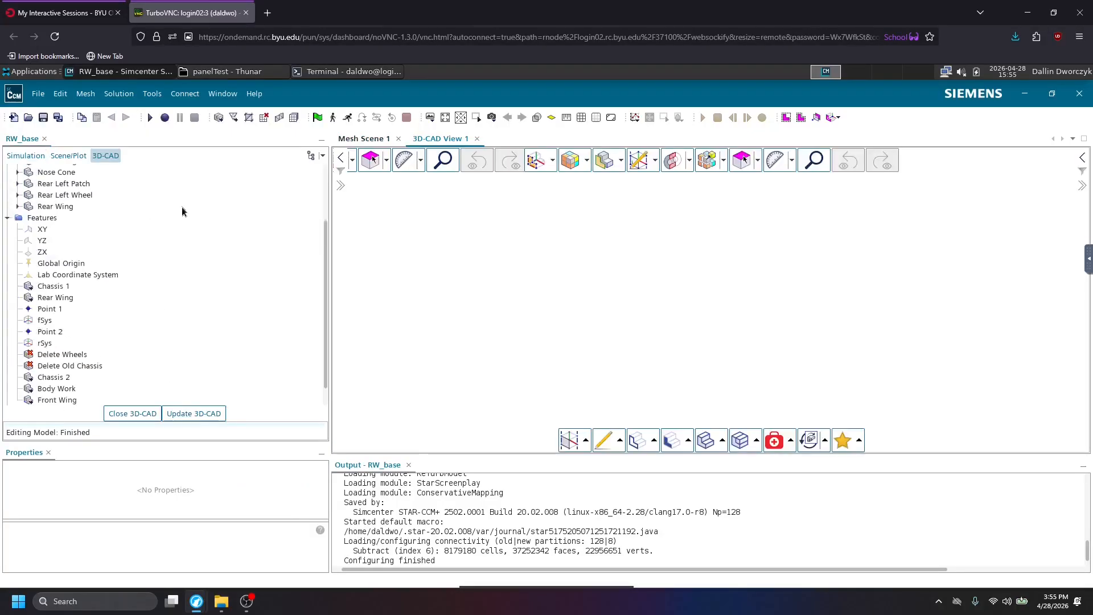
left_click_drag(601, 373, 554, 228)
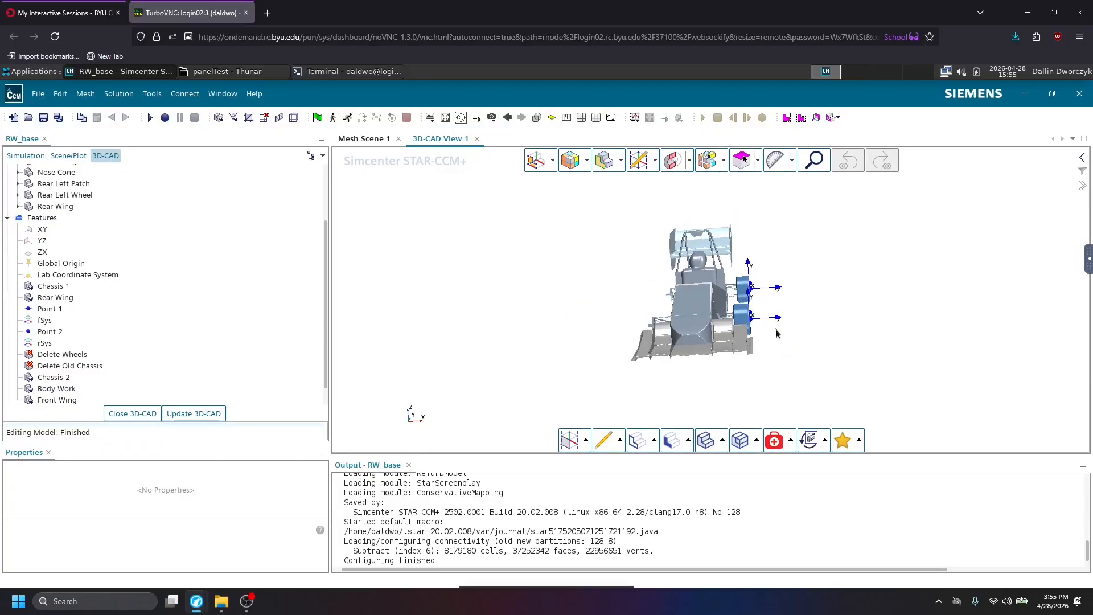
left_click_drag(901, 362, 632, 353)
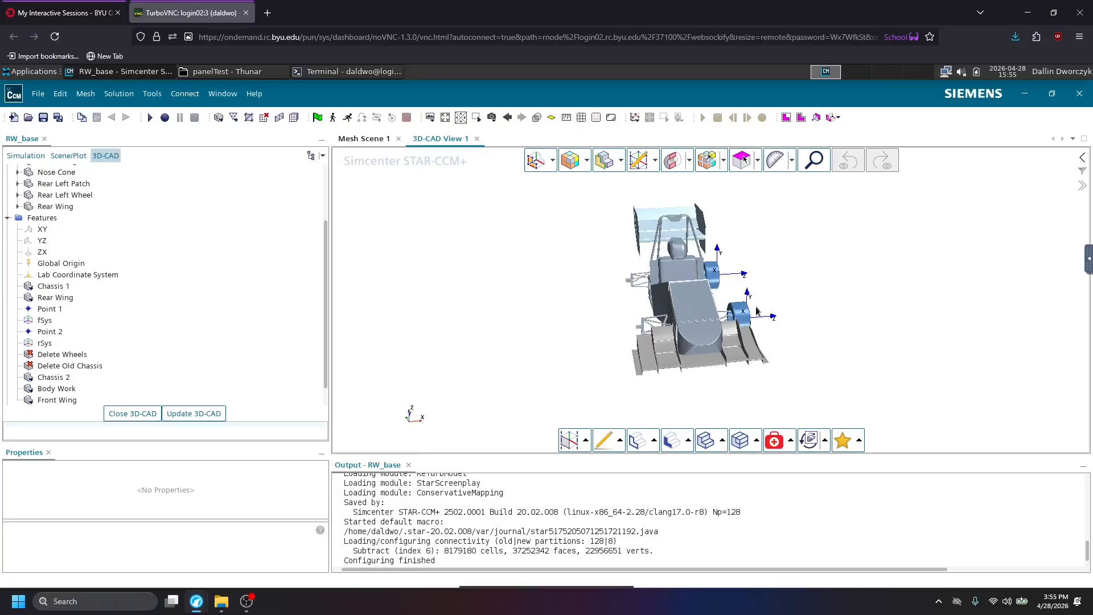
left_click_drag(786, 353, 774, 304)
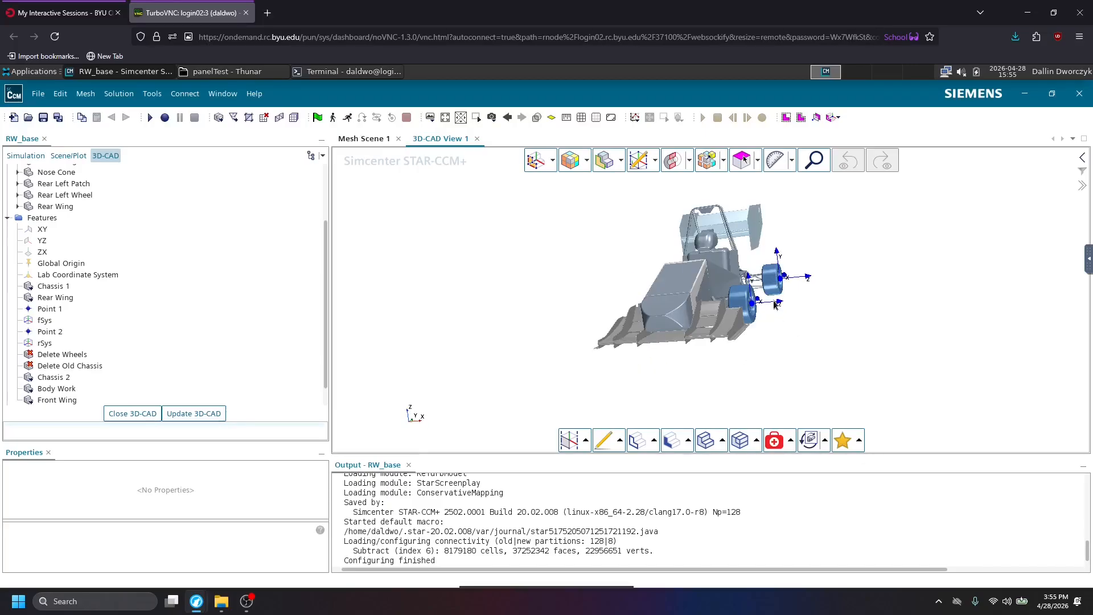
Examine the front and rear left wheels and their hub coordinate systems up close and in relation to the whole car.
scroll(775, 304, "up", 3)
right_click_drag(779, 304, 741, 326)
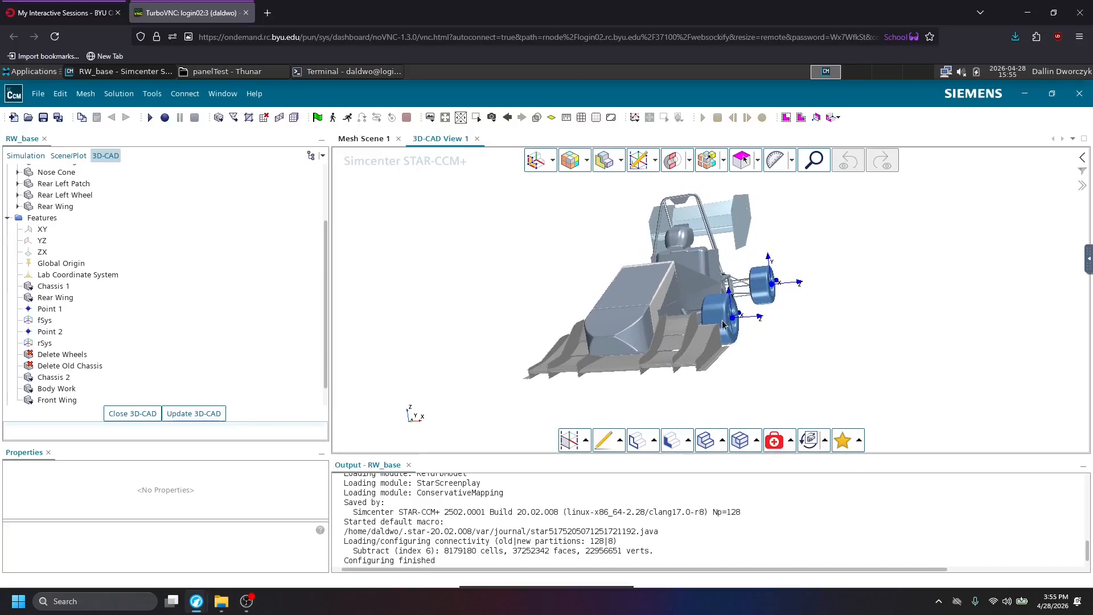
scroll(729, 323, "down", 3)
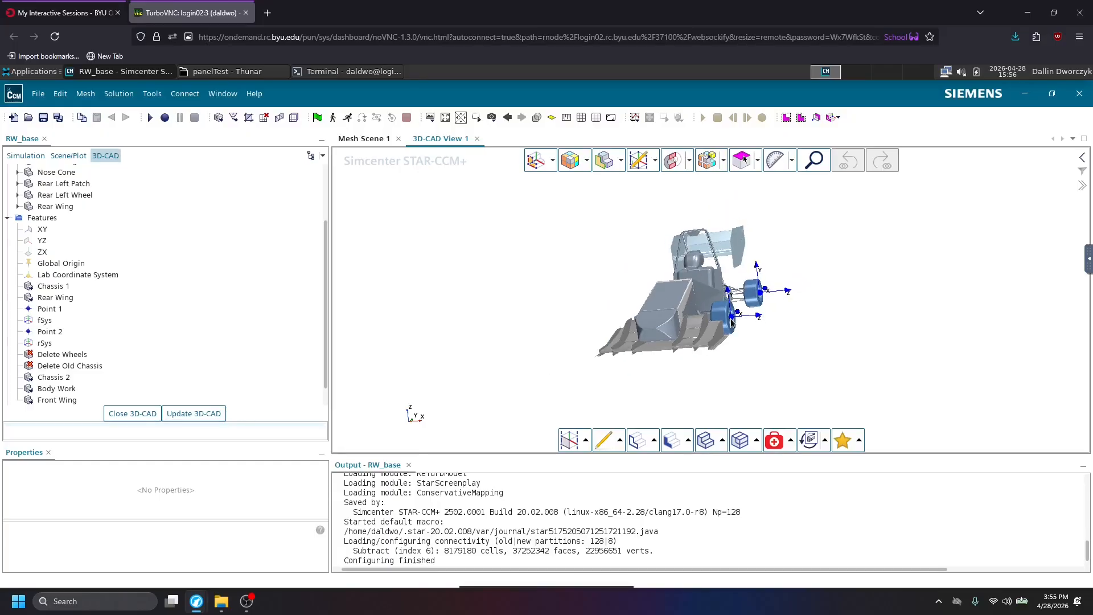
scroll(731, 321, "up", 5)
mouse_move(678, 301)
left_mouse_down()
mouse_move(620, 293)
mouse_move(668, 293)
left_mouse_up()
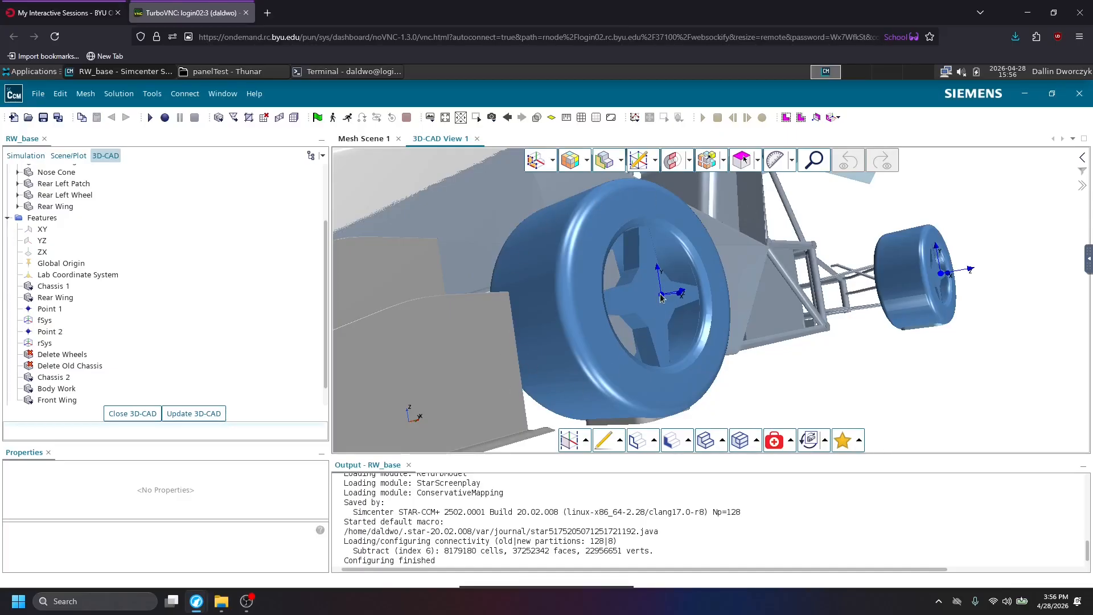
scroll(556, 323, "down", 5)
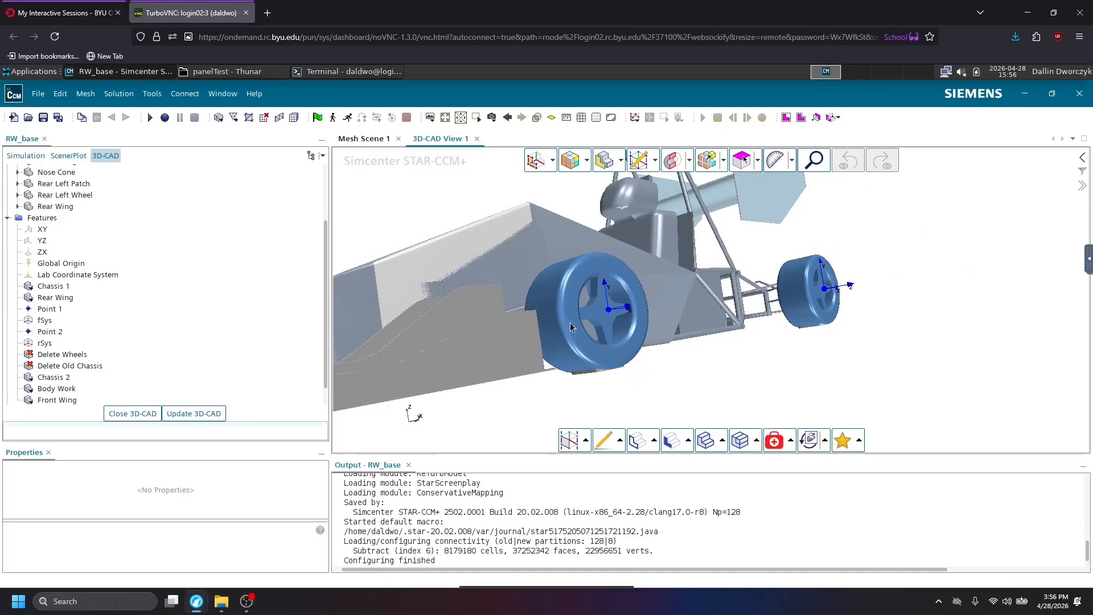
left_click_drag(661, 358, 812, 376)
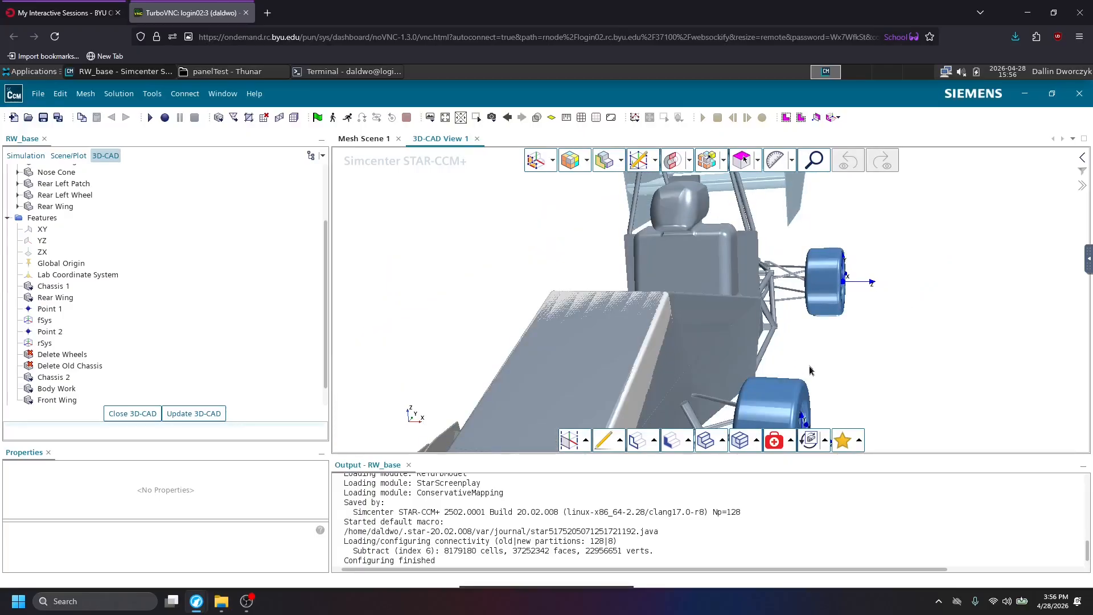
scroll(807, 361, "down", 3)
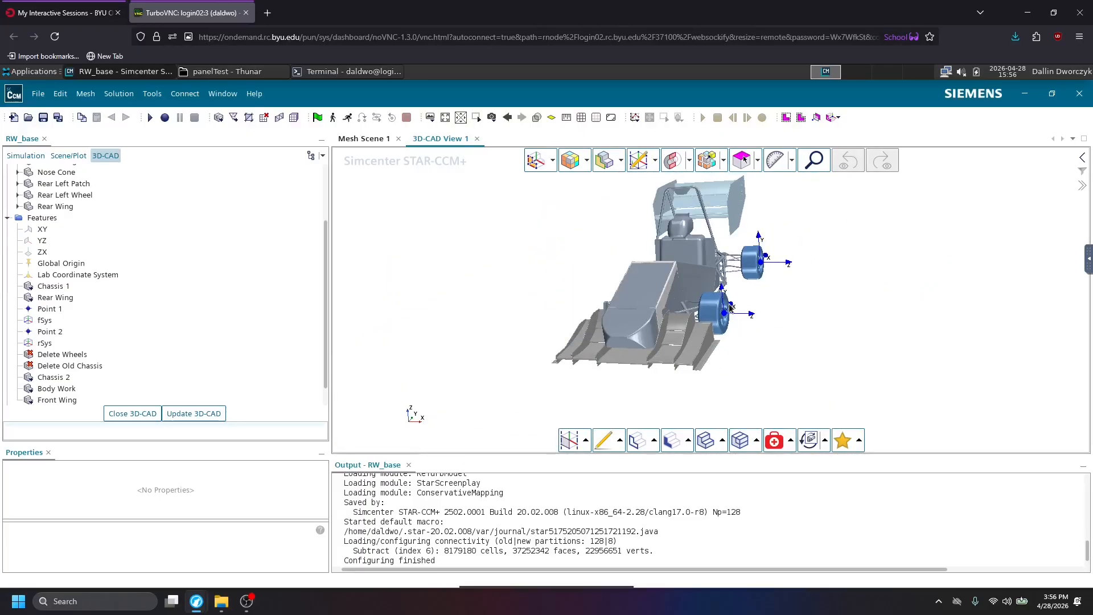
left_click_drag(778, 333, 760, 334)
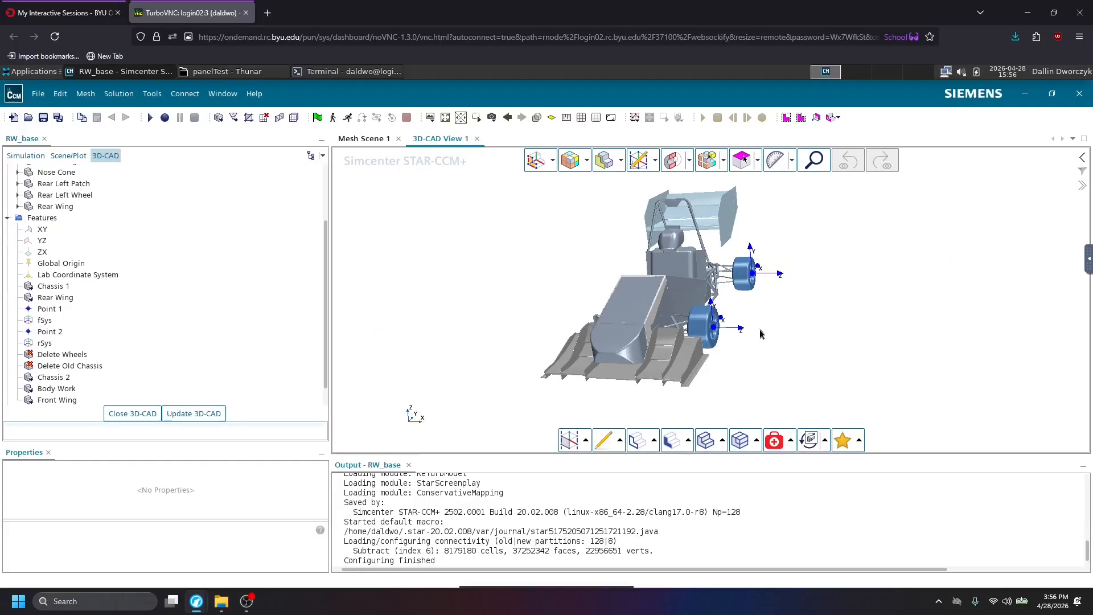
scroll(736, 314, "down", 3)
scroll(720, 320, "up", 4)
scroll(715, 311, "up", 4)
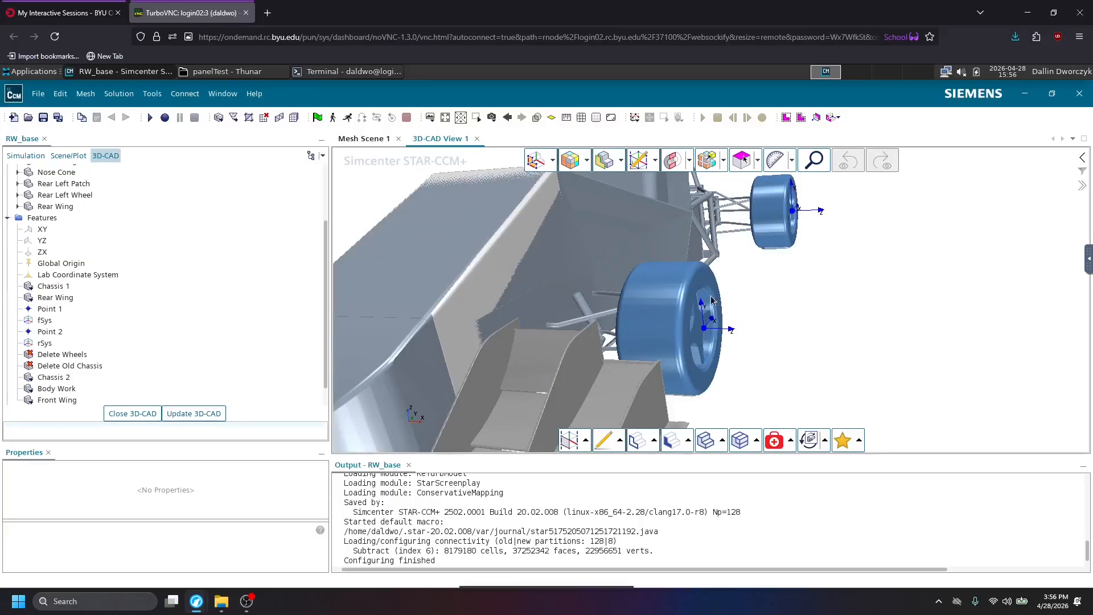
scroll(520, 307, "down", 5)
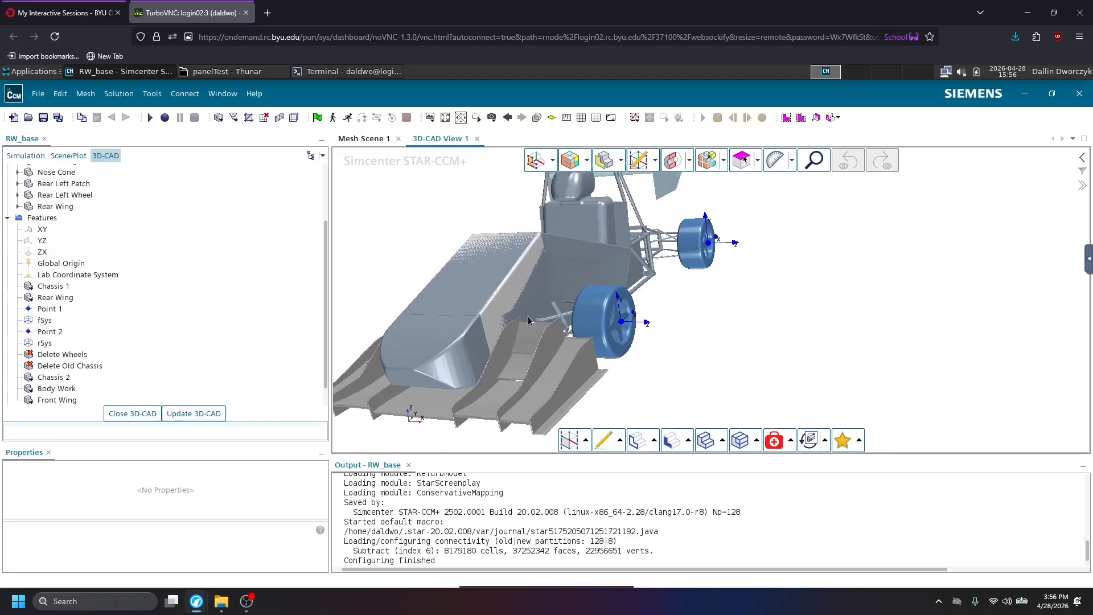
scroll(541, 364, "down", 2)
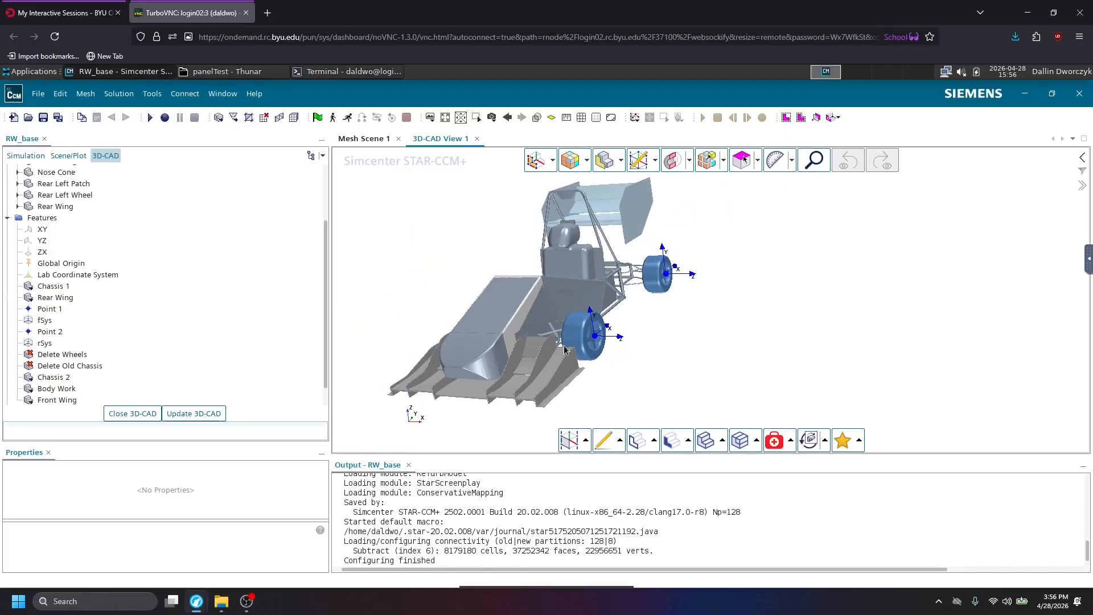
right_click_drag(562, 347, 576, 343)
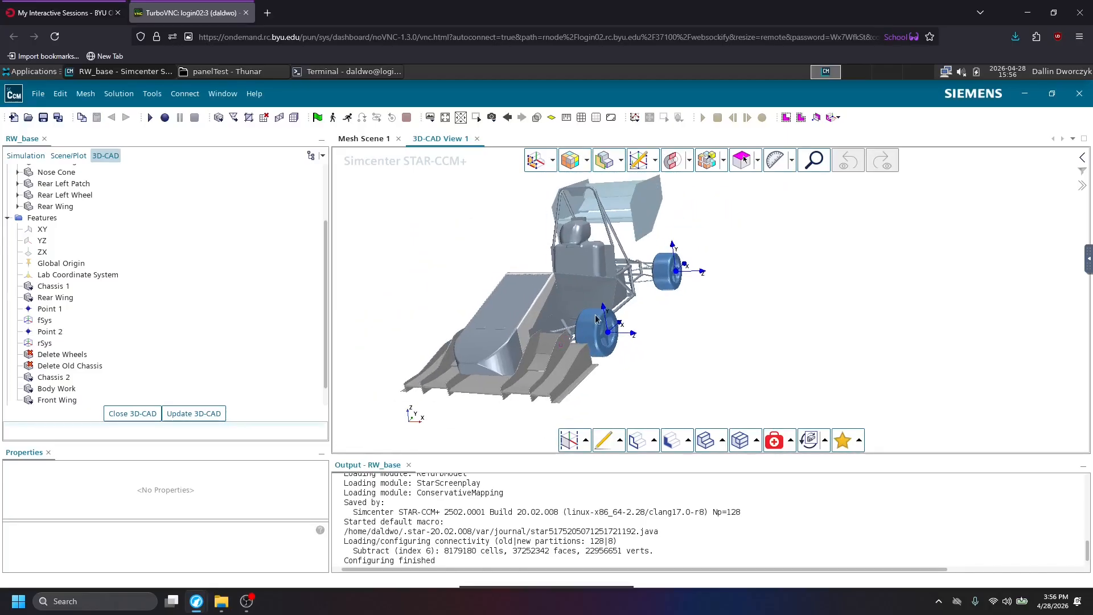
Start a model reimport of the Rear Wing feature using RW Base - RW Base.x_t from the panelTest folder.
left_click(52, 298)
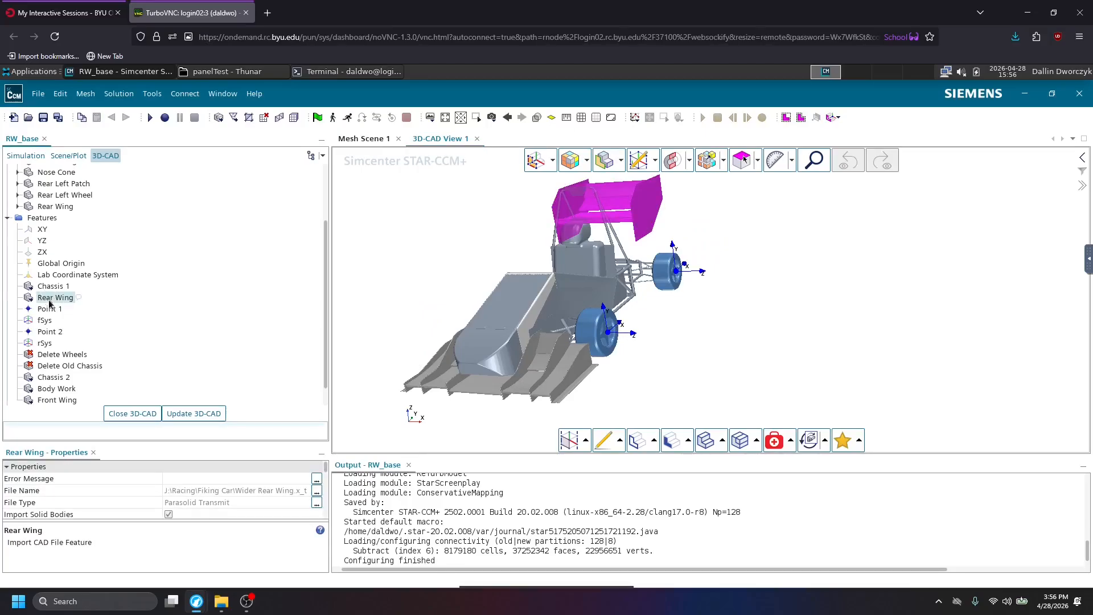
right_click(55, 304)
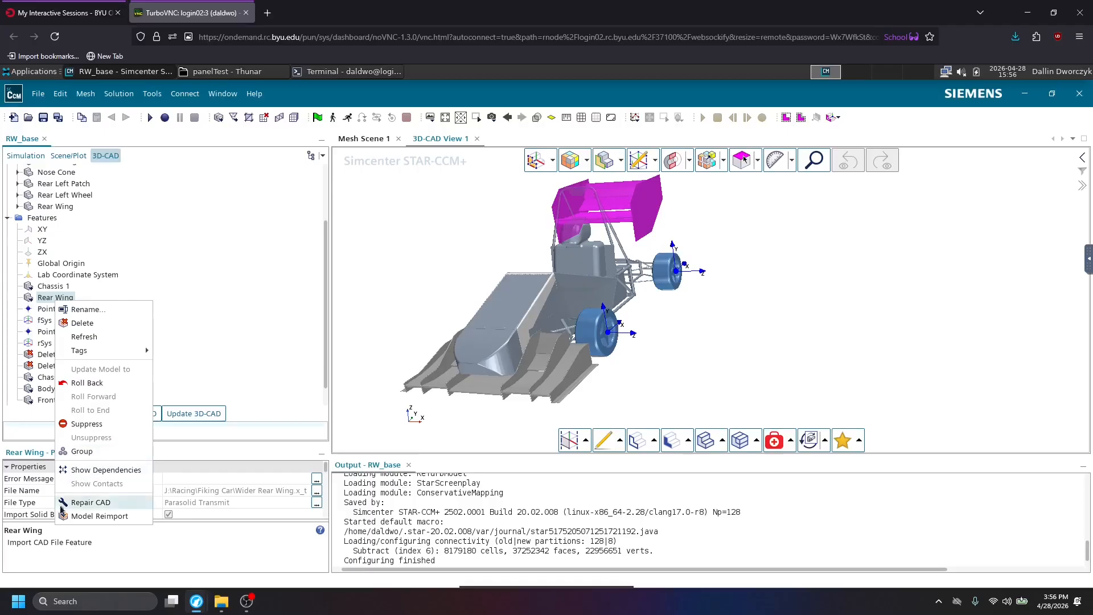
left_click(97, 516)
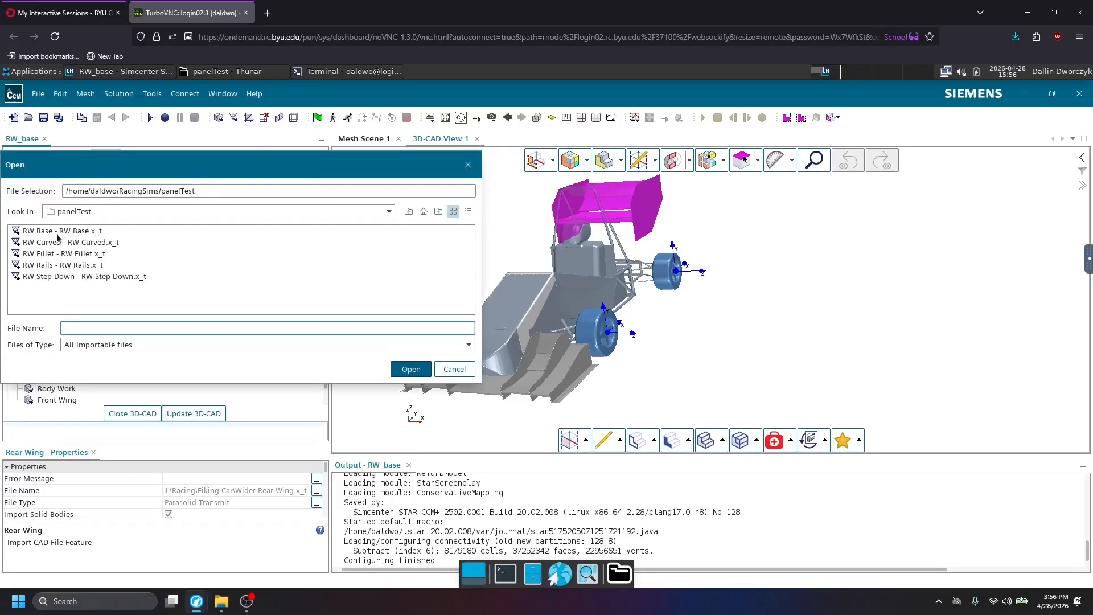
left_click(94, 232)
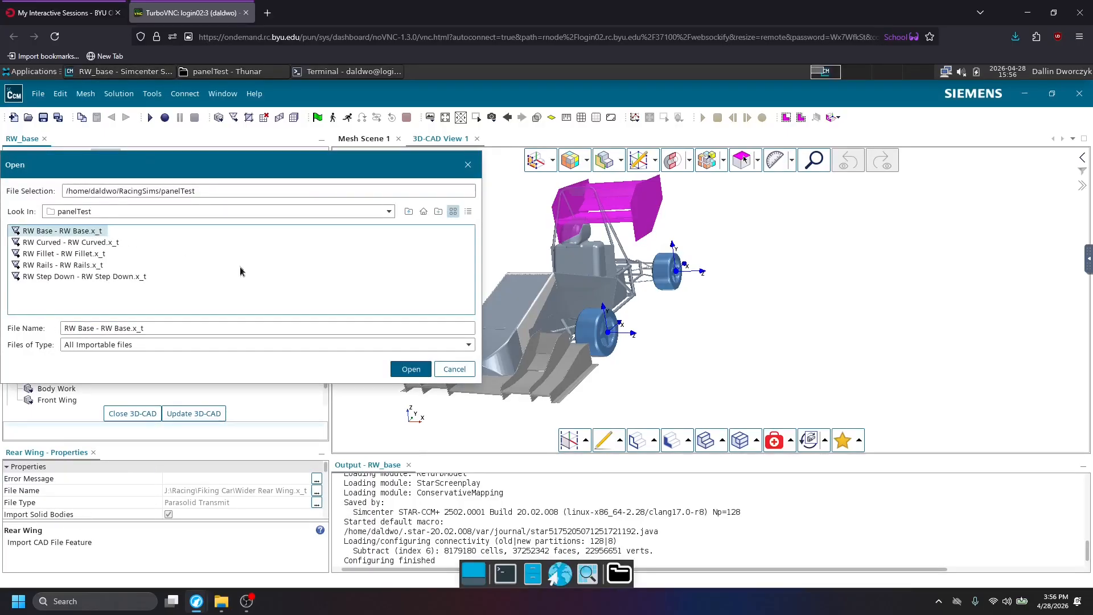
left_click(411, 369)
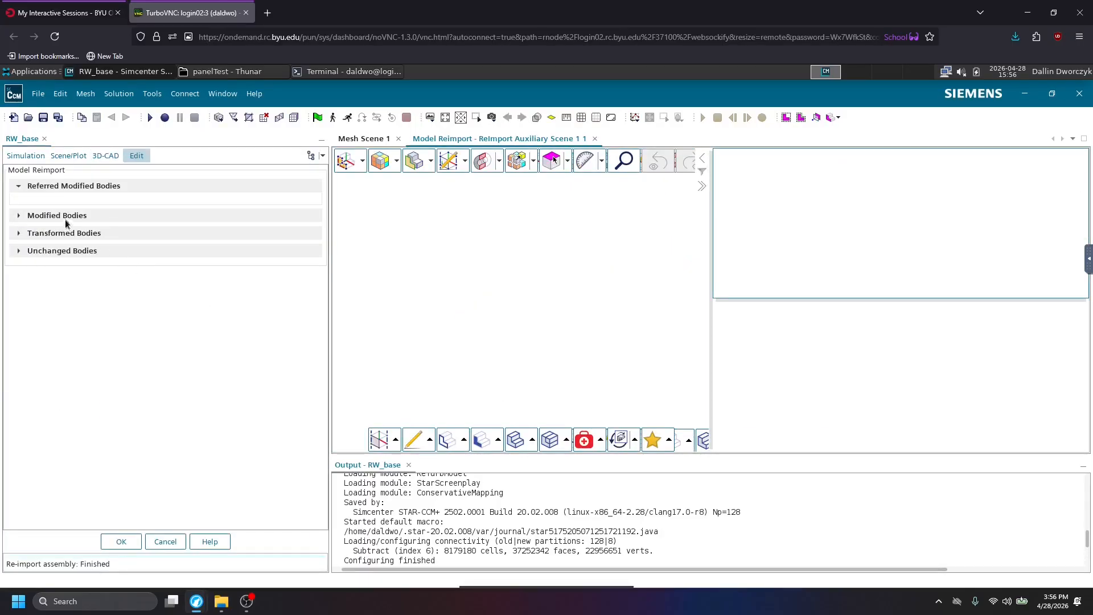
Compare the old Rear Wing body with the new RW Base body under Modified Bodies and accept the reimport.
left_click(59, 216)
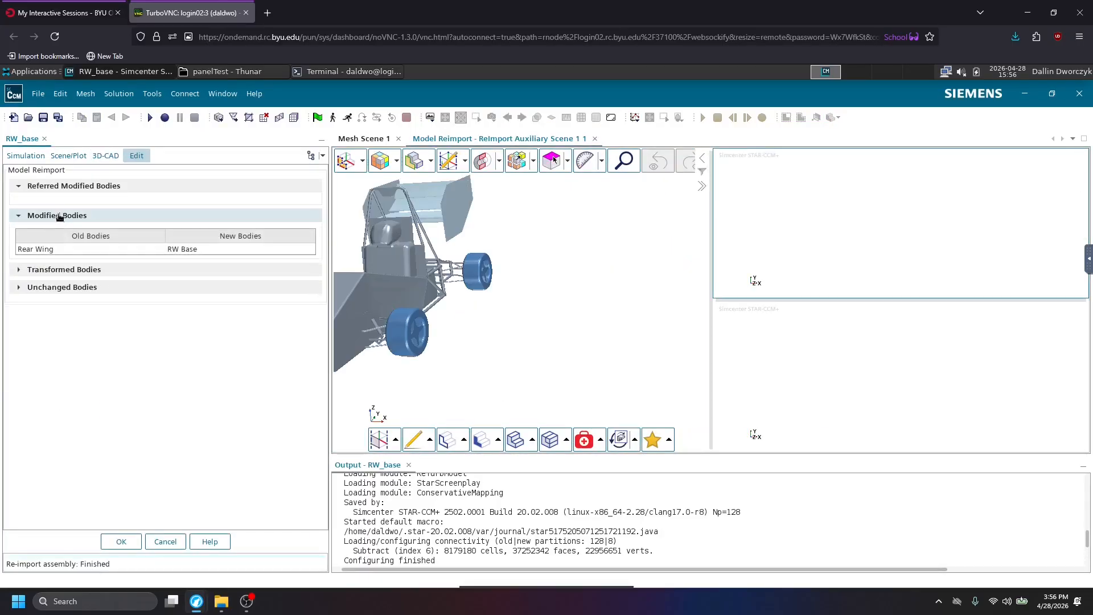
left_click(63, 249)
left_click(194, 250)
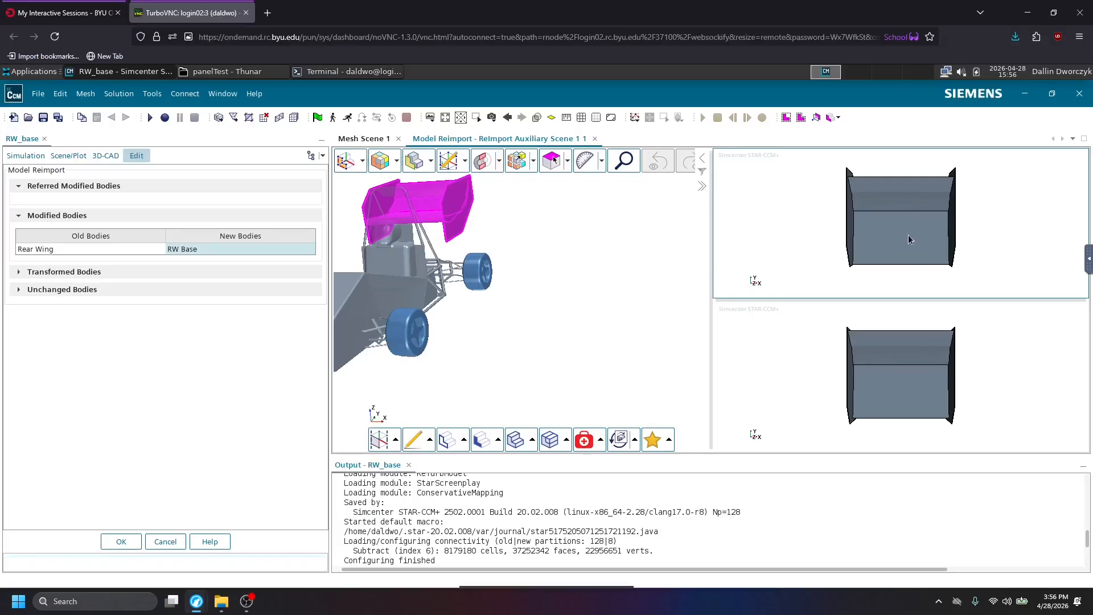
left_click(914, 399)
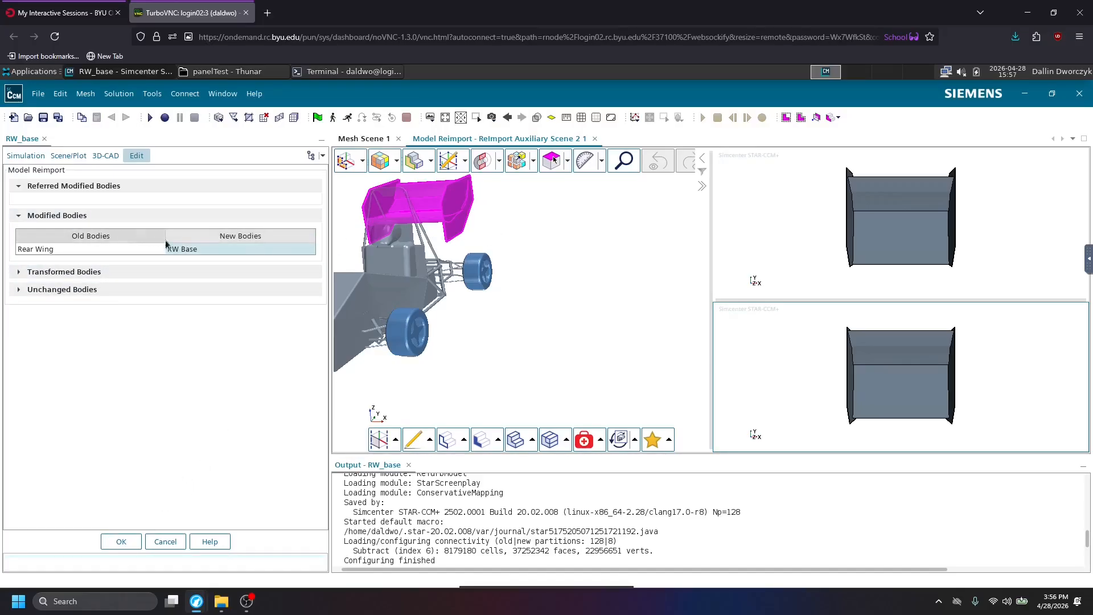
left_click(136, 542)
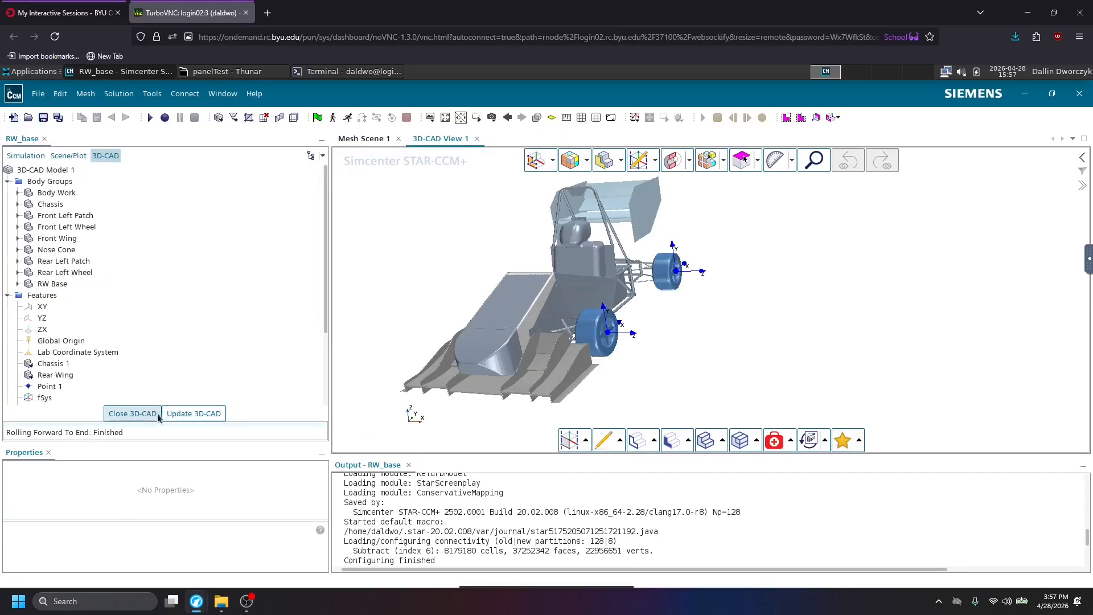
Update the parts from the edited 3D-CAD model, close 3D-CAD and expand the geometry parts list.
left_click(169, 415)
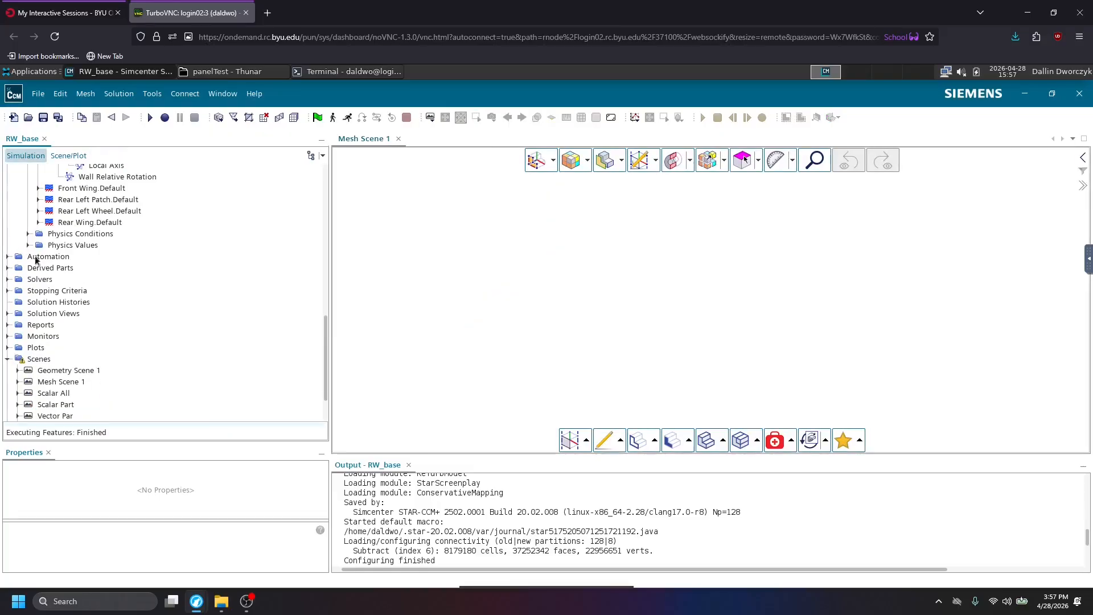
scroll(66, 276, "up", 12)
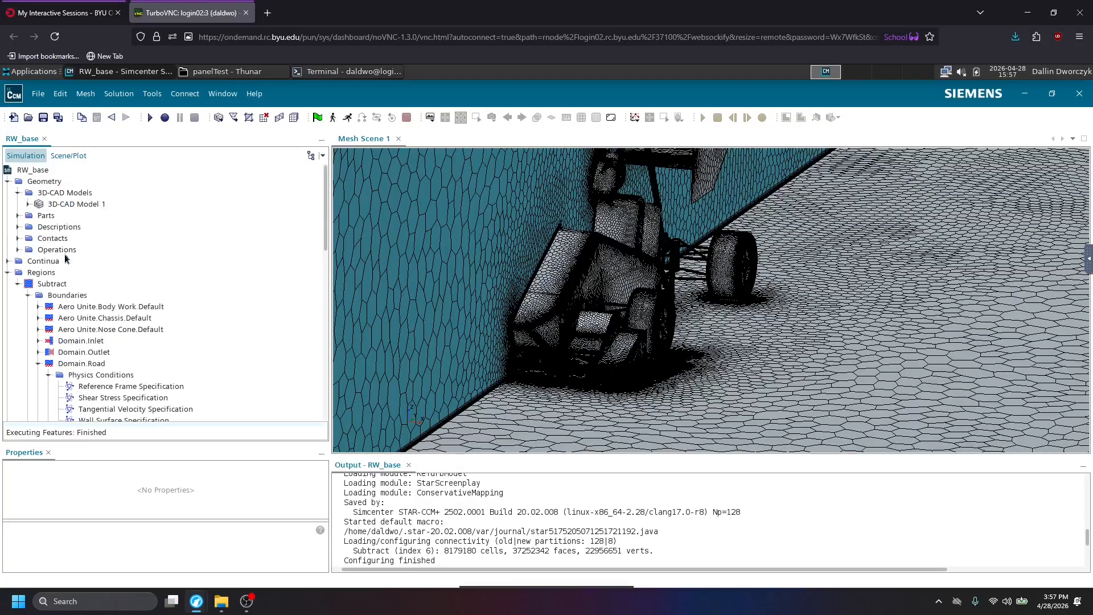
left_click(17, 216)
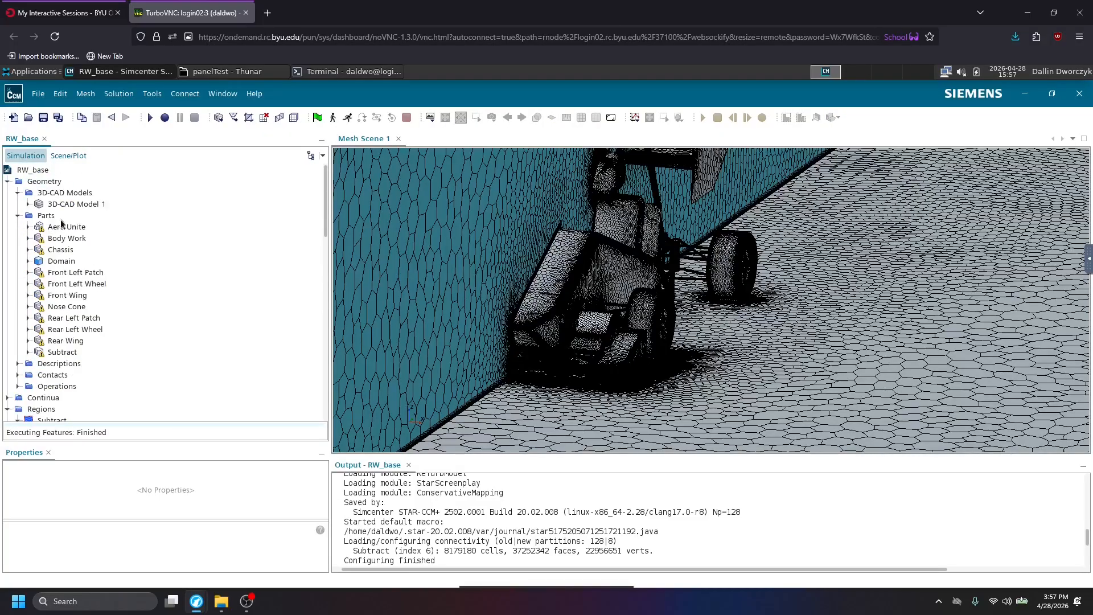
scroll(29, 378, "down", 1)
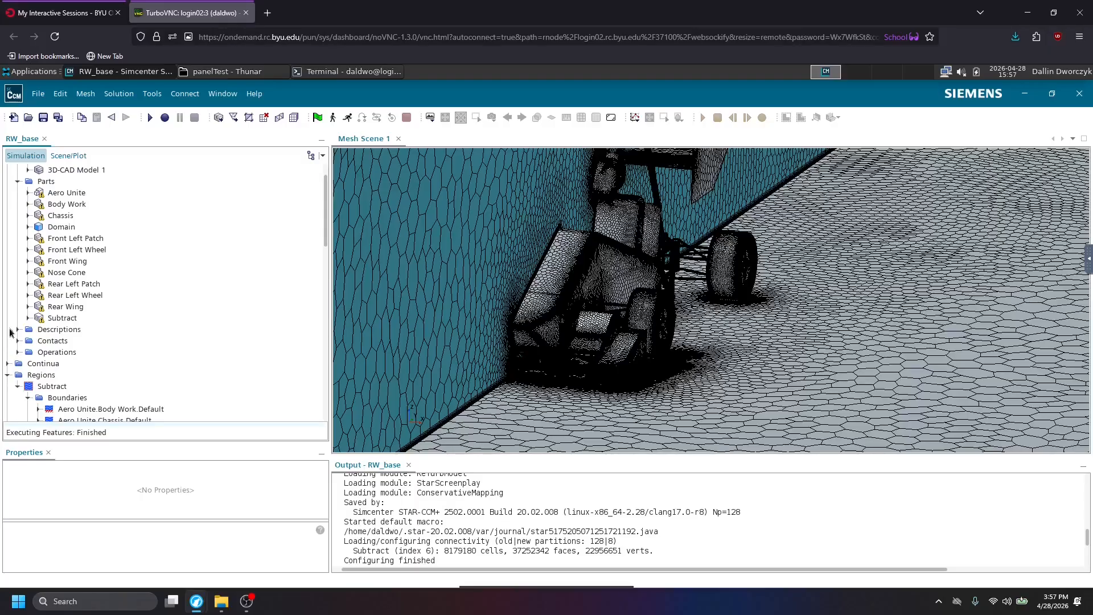
Check the input parts of the Subtract and Aero Unite operations, and save the RW_base simulation.
left_click(18, 352)
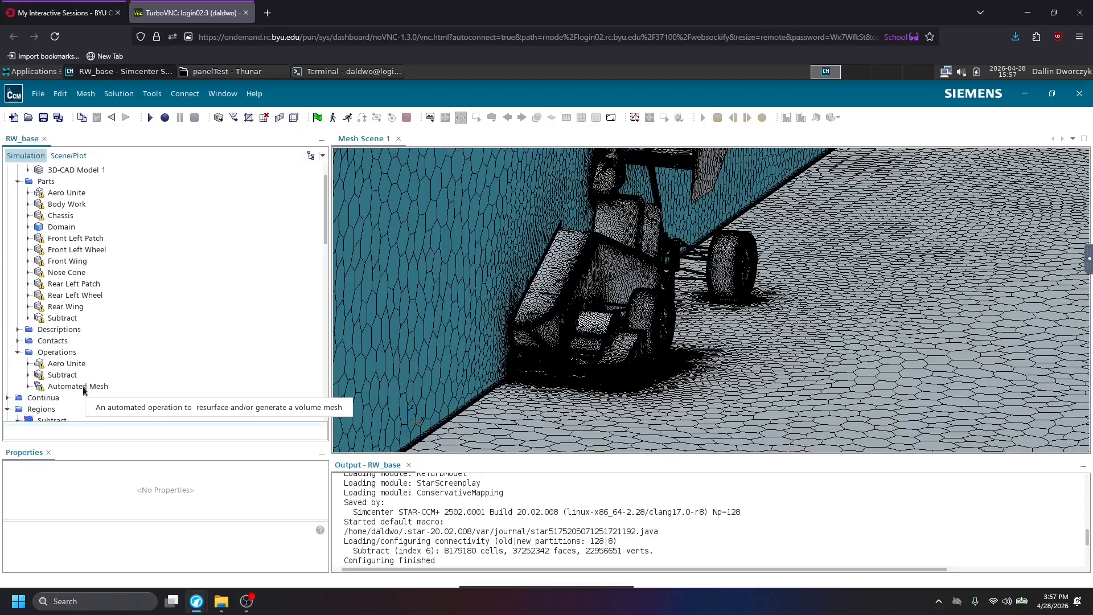
left_click(60, 375)
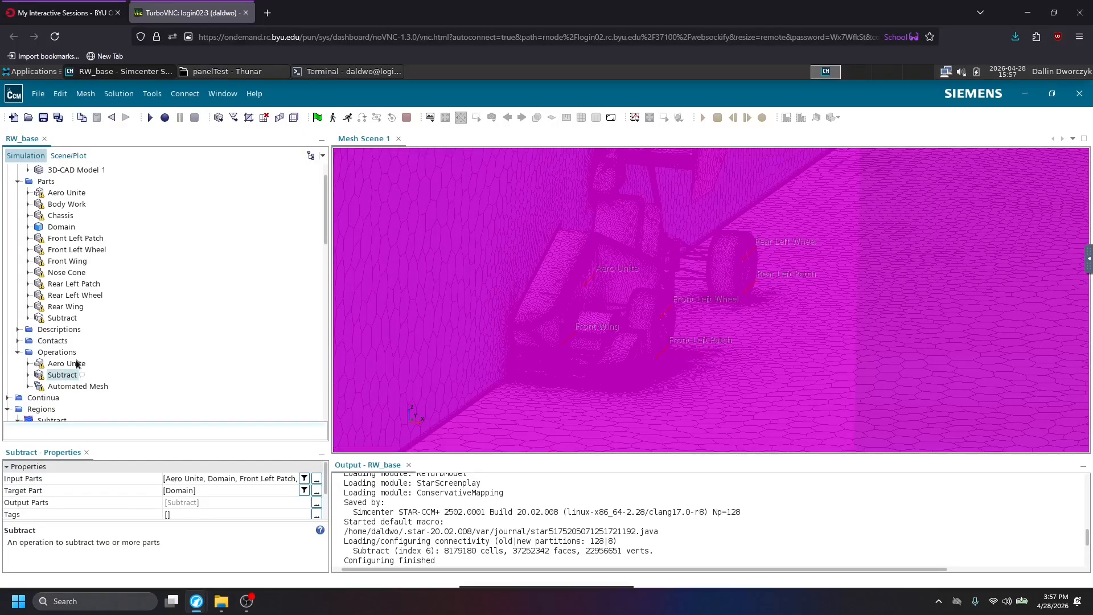
left_click(78, 364)
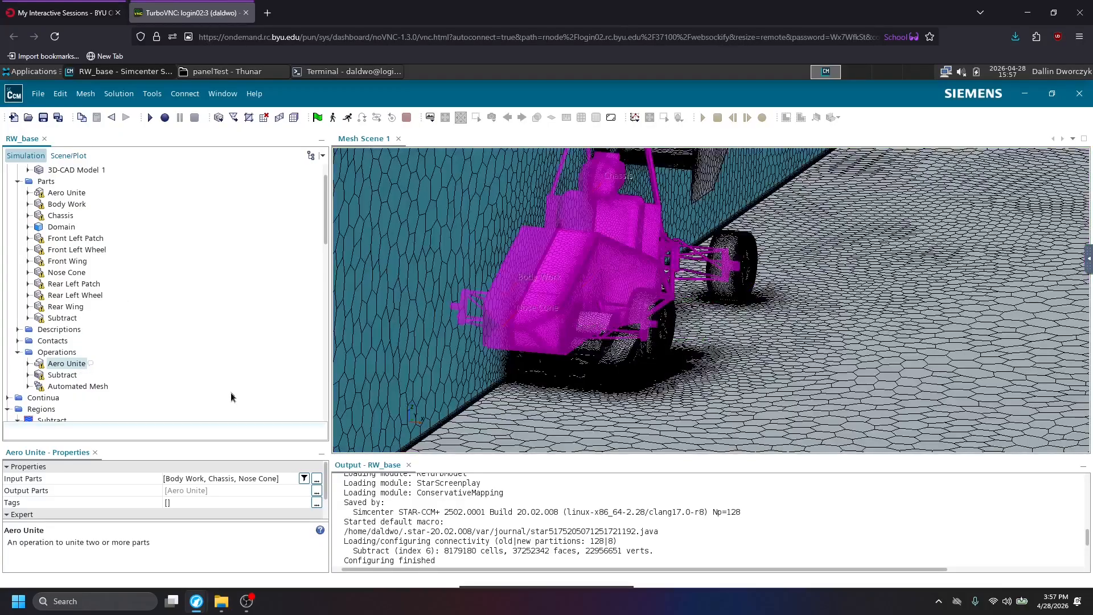
scroll(106, 249, "up", 1)
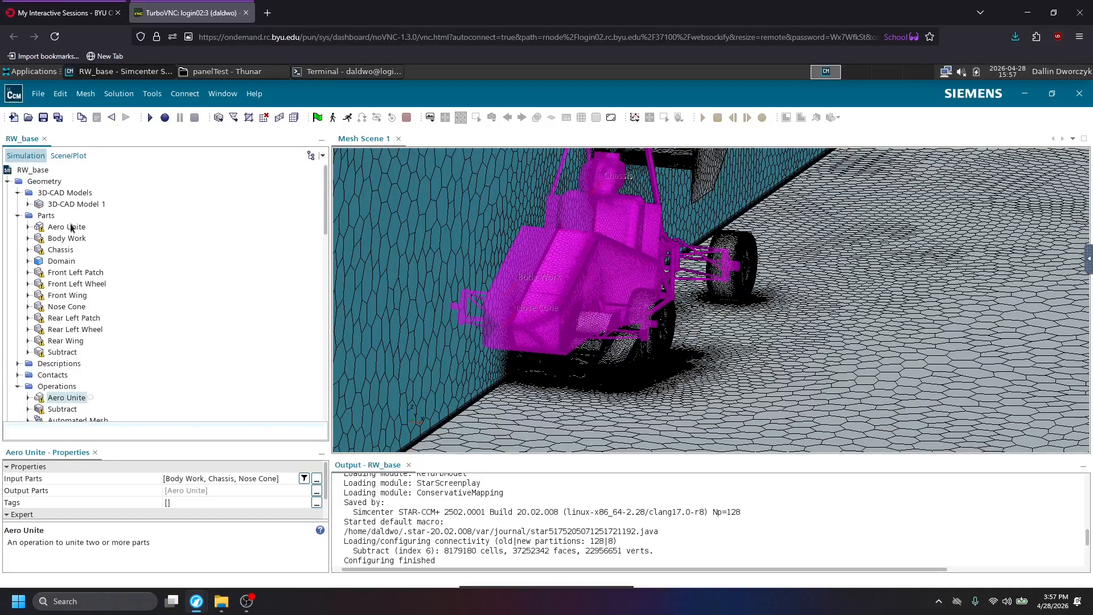
left_click(43, 117)
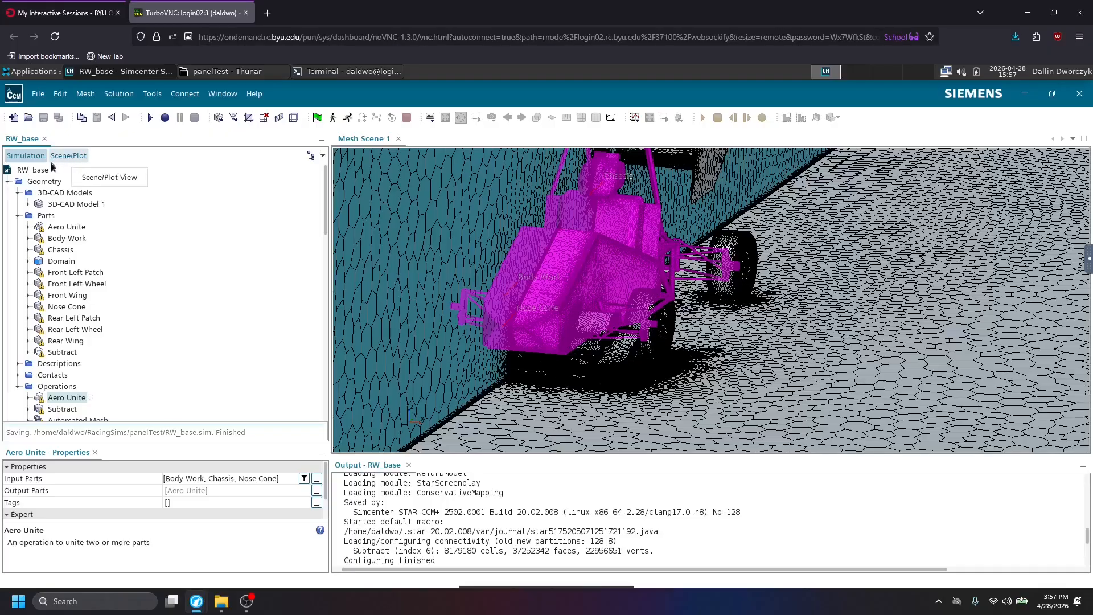
Save a copy of the simulation as RW_curved in the panelTest folder, matching the RW Curved geometry file's name.
left_click(37, 93)
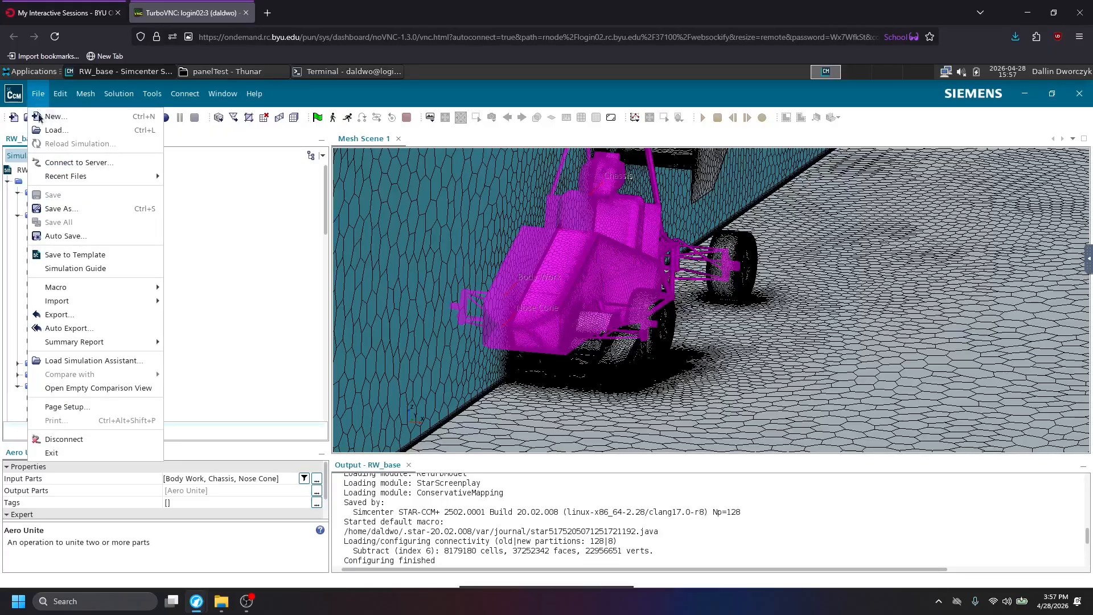
left_click(55, 209)
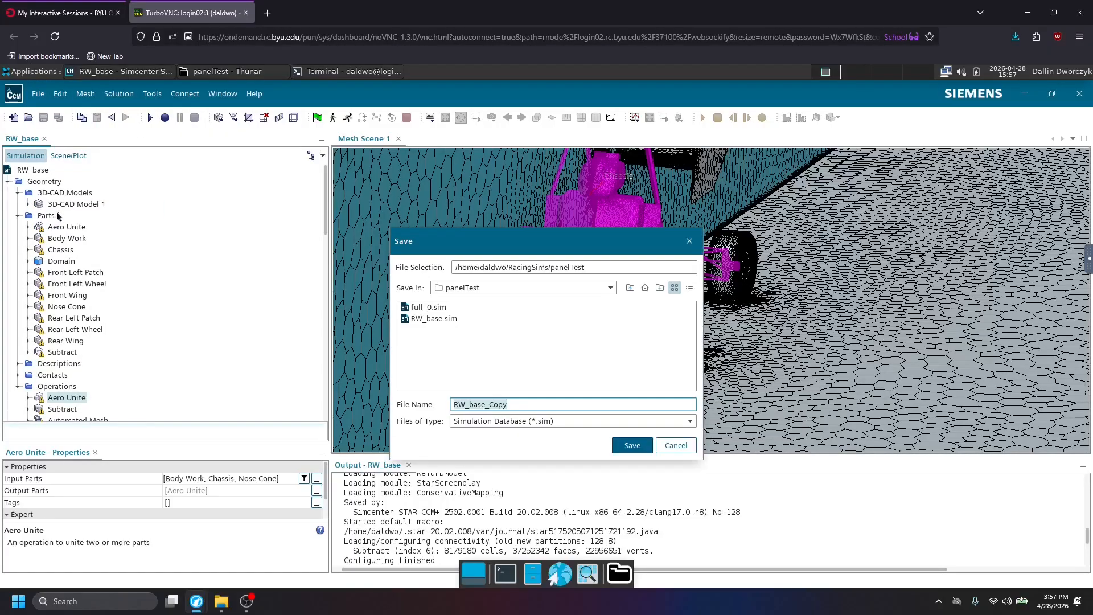
left_click(515, 403)
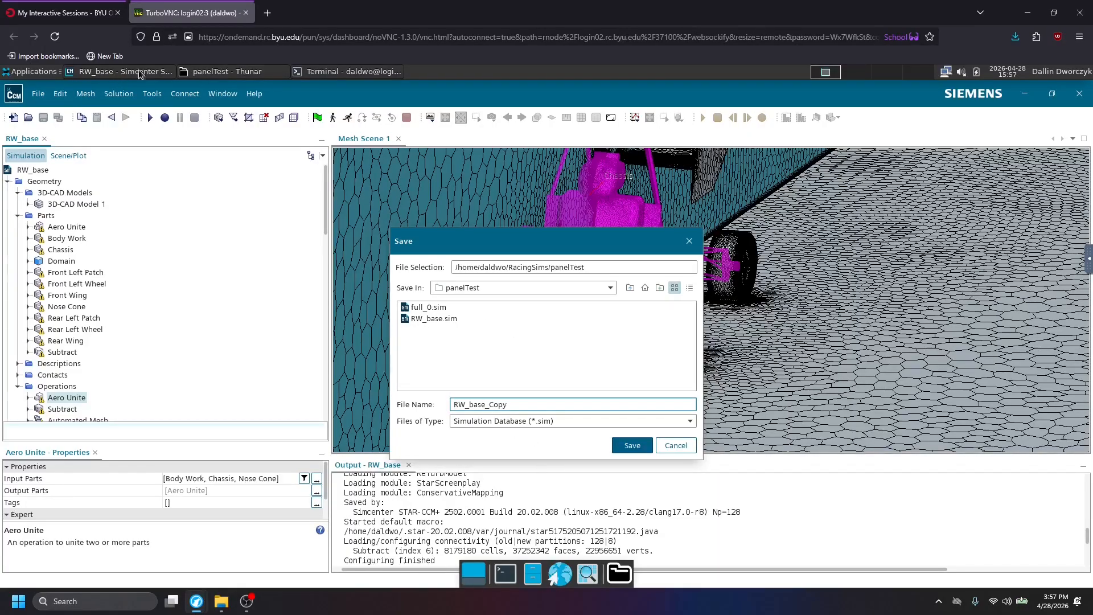
left_click(259, 73)
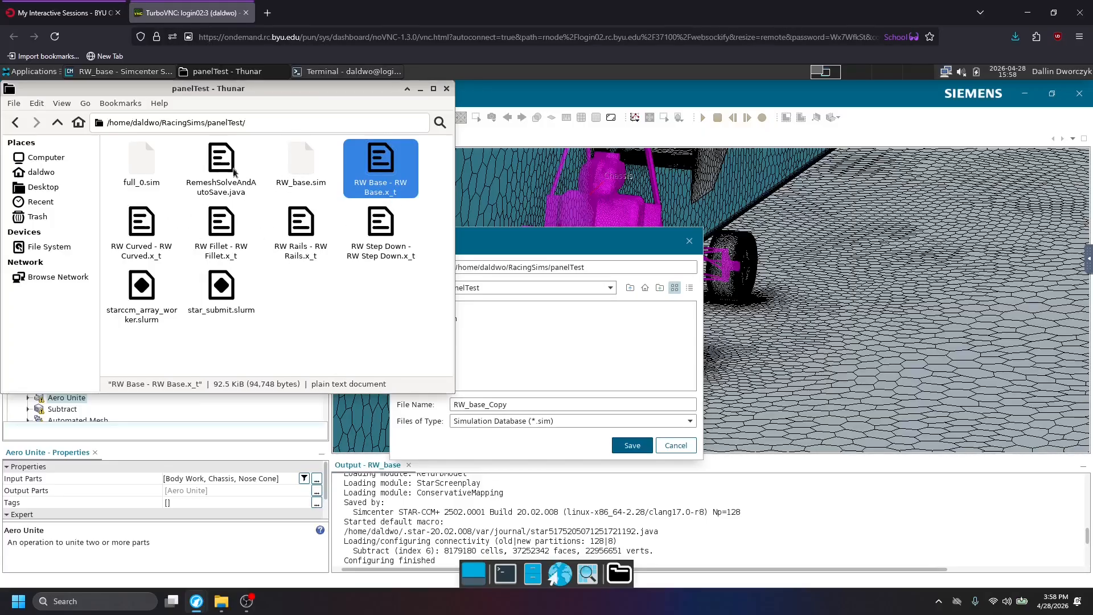
left_click(126, 231)
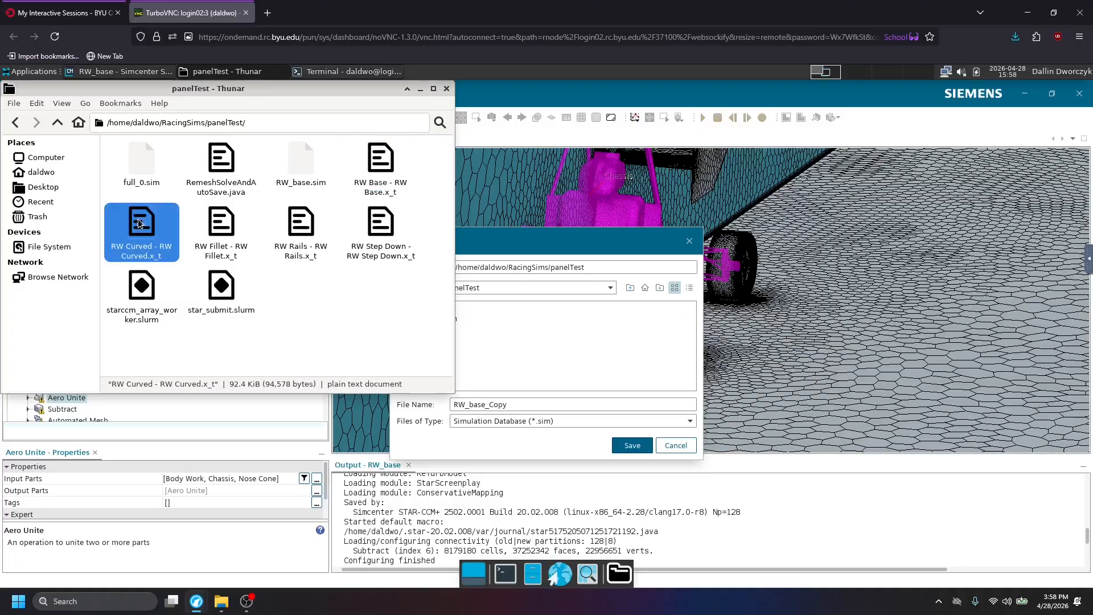
left_click(517, 404)
double_click(473, 402)
type("curved")
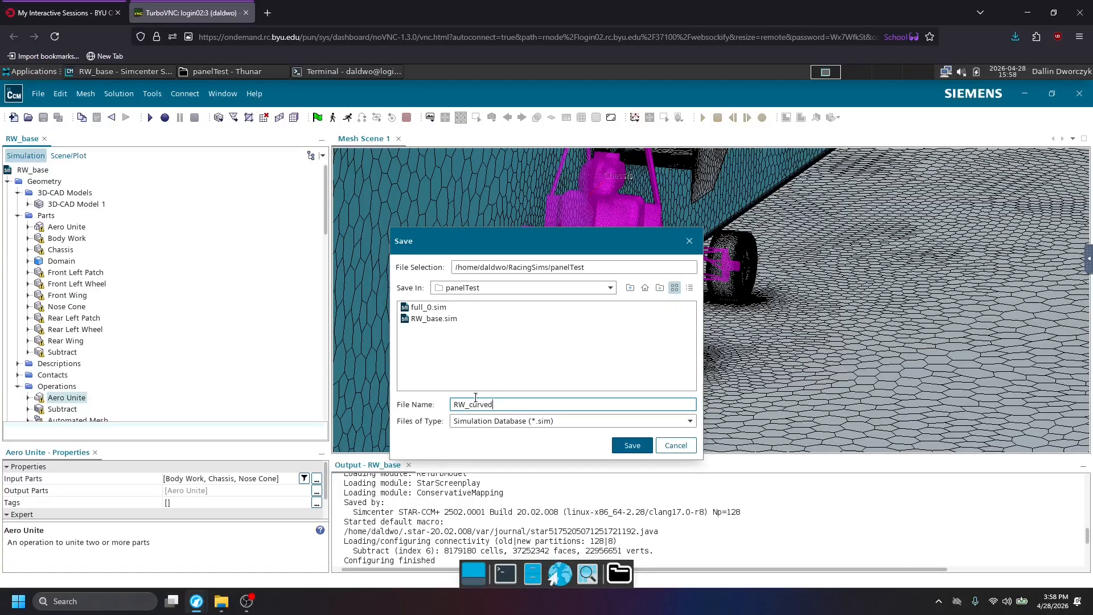
key("Return")
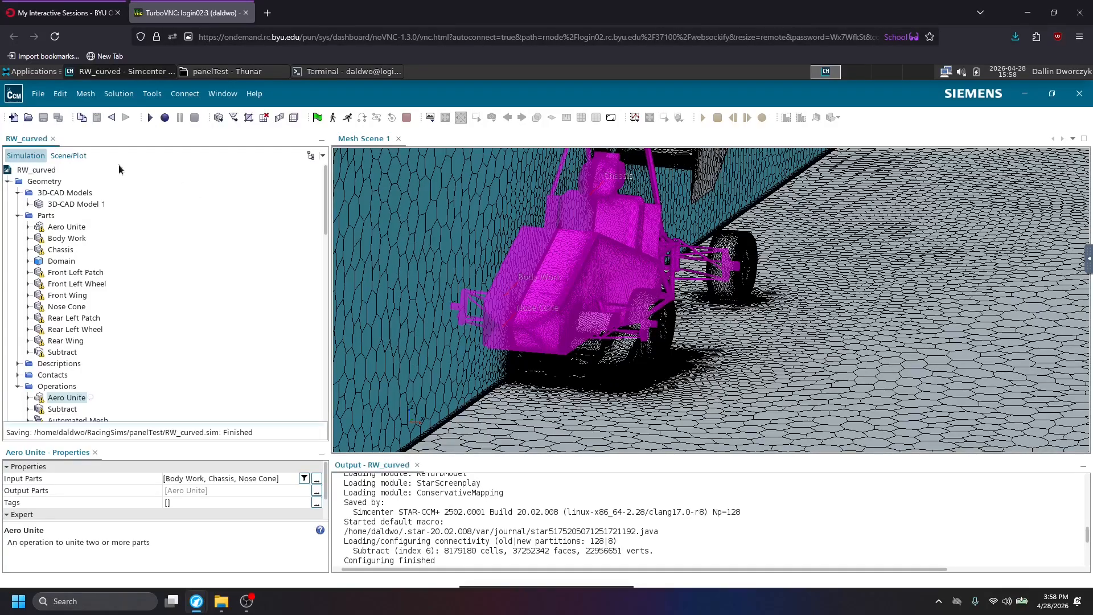
Open 3D-CAD Model 1 for editing and start a model reimport of the Rear Wing feature using RW Curved - RW Curved.x_t.
left_click(89, 206)
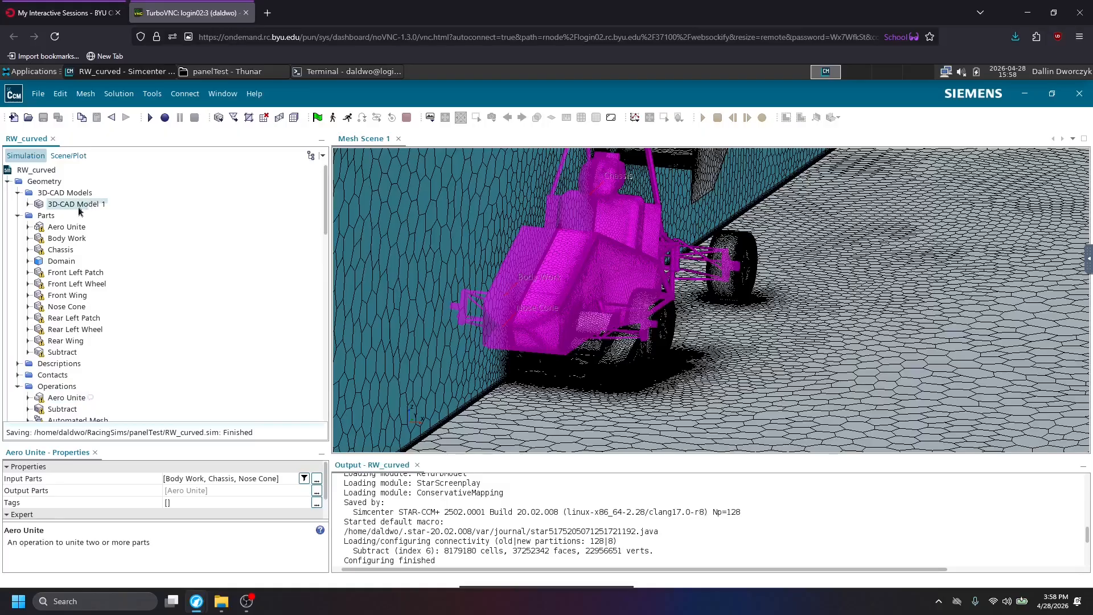
right_click(66, 206)
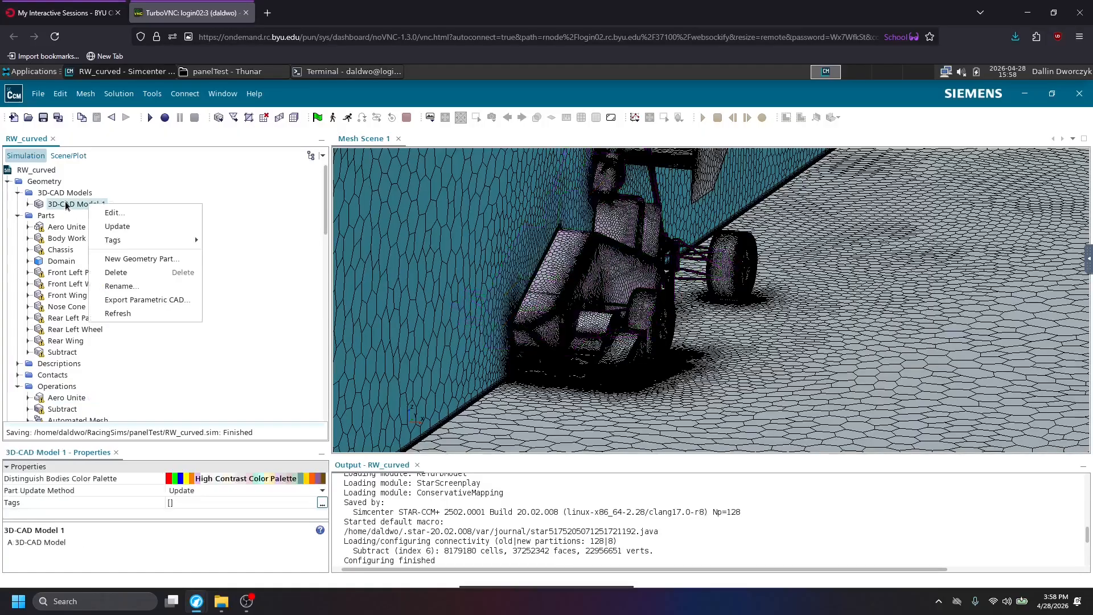
left_click(132, 213)
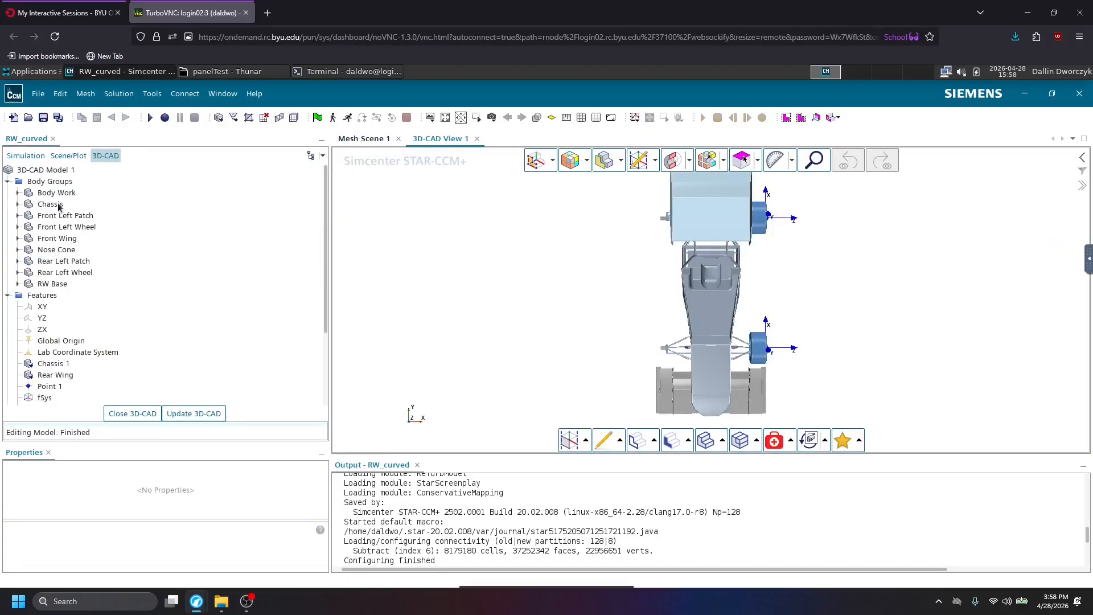
scroll(61, 358, "down", 3)
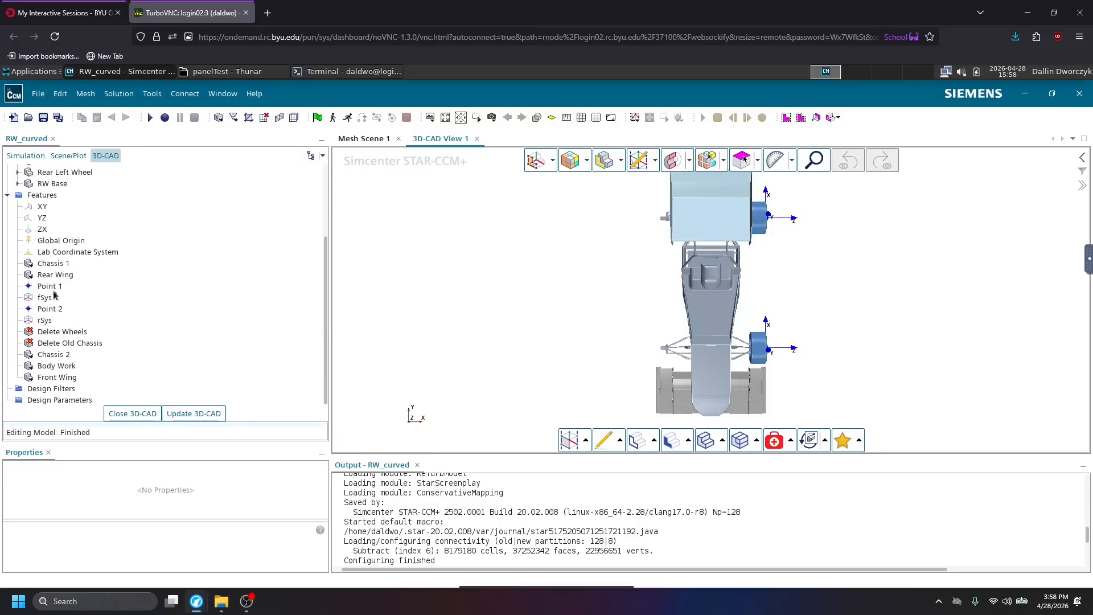
right_click(58, 277)
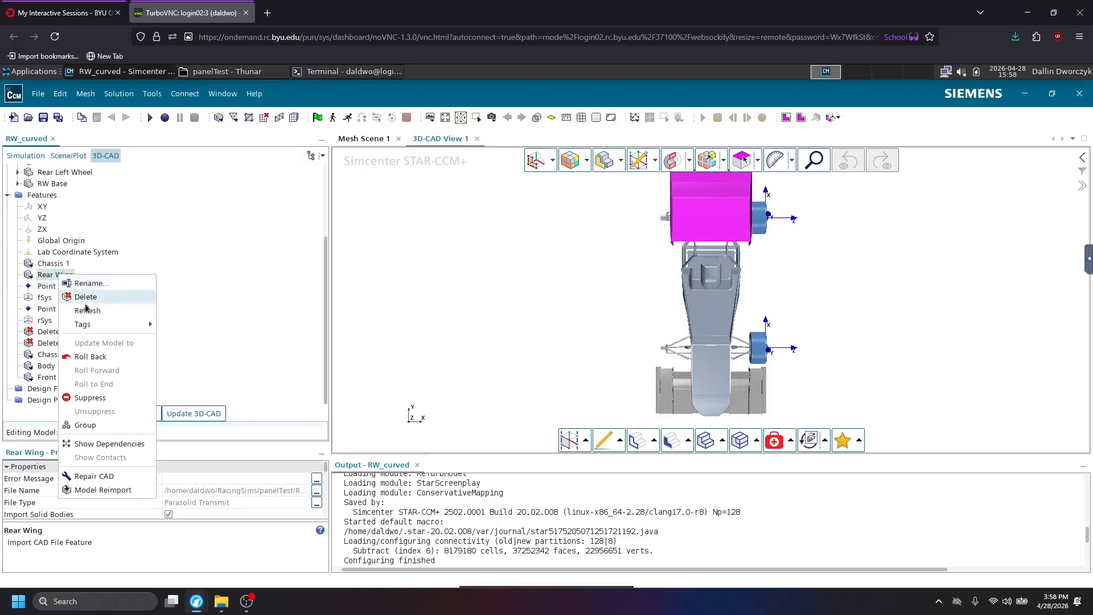
left_click(106, 489)
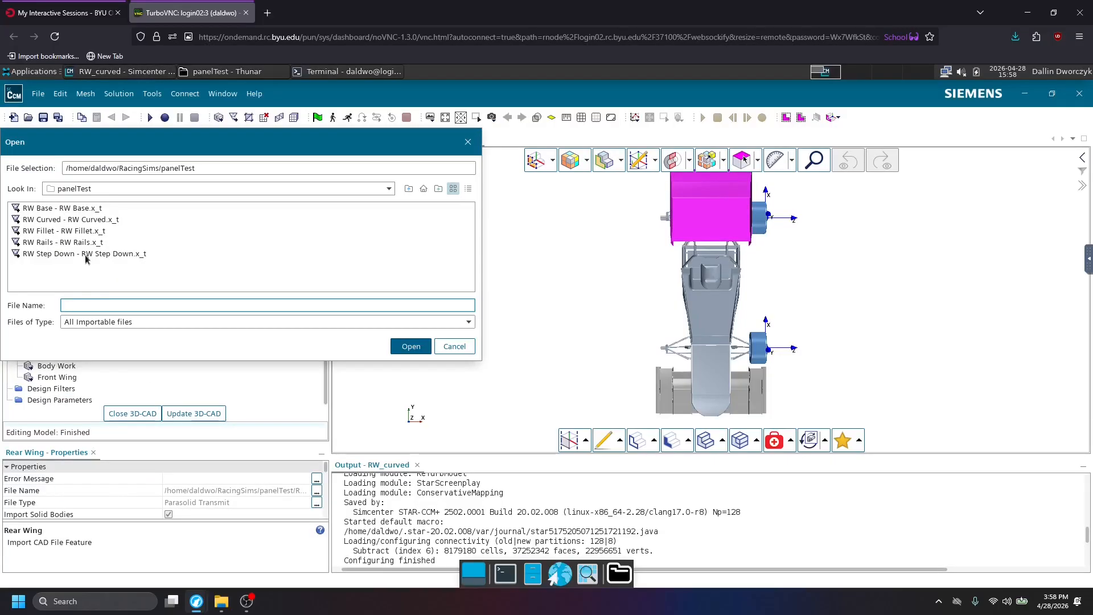
double_click(82, 221)
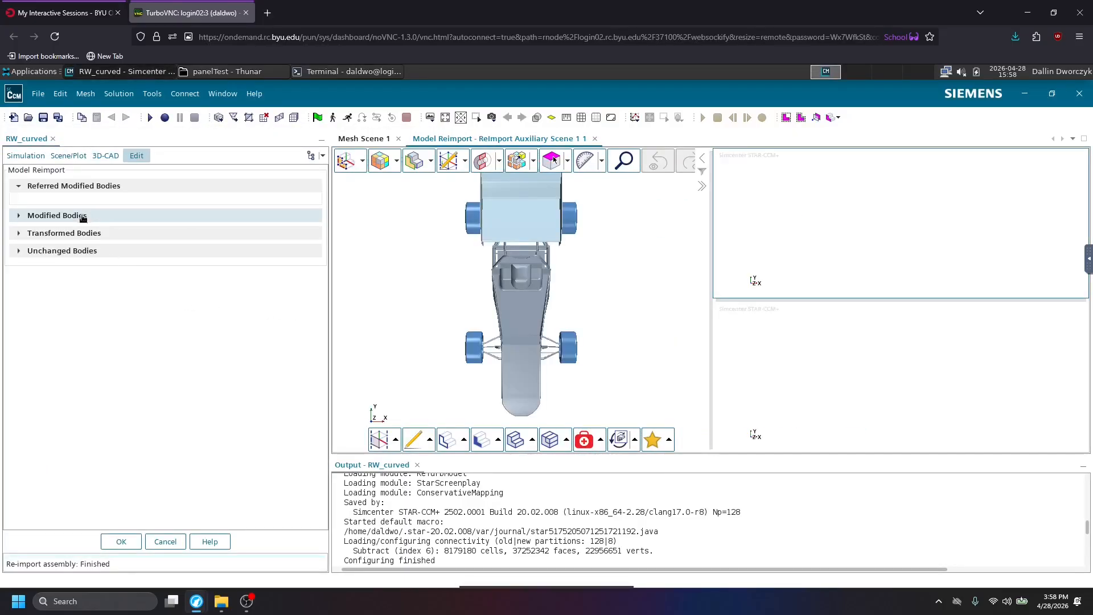
Compare the old RW Base body with the new RW Curved body under Modified Bodies from several angles.
left_click(80, 216)
left_click(68, 251)
left_click(180, 249)
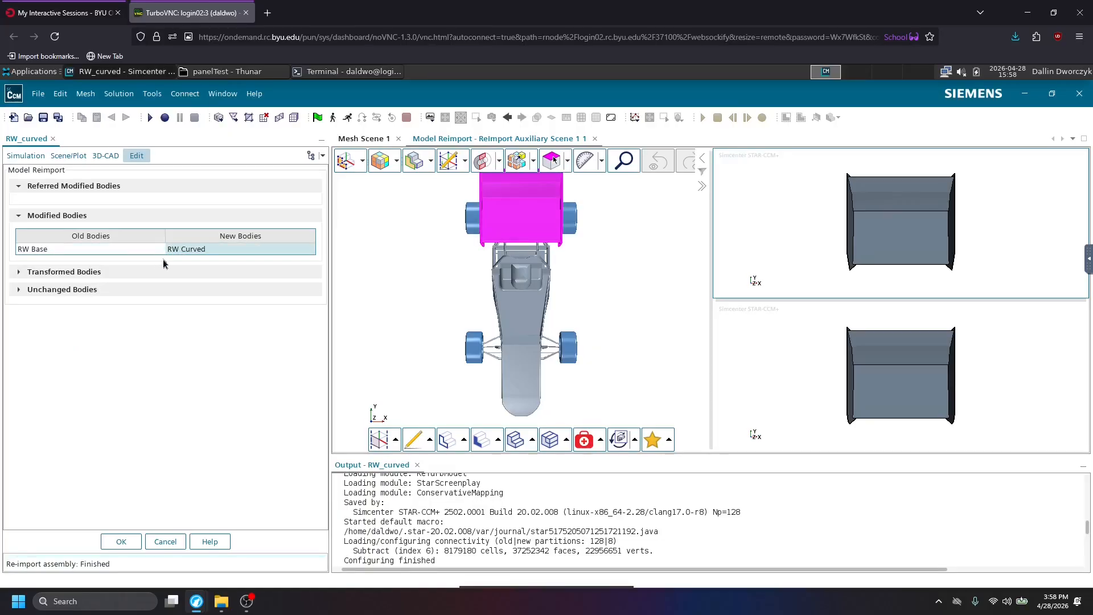
left_click(823, 341)
middle_click_drag(914, 392, 900, 446)
left_click_drag(865, 372, 852, 397)
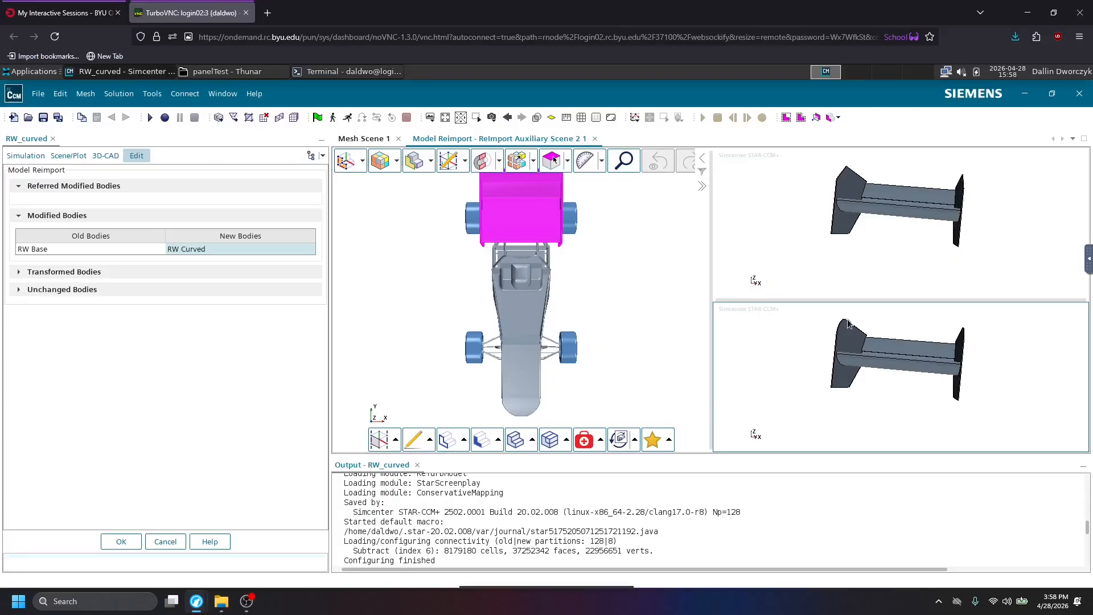
Apply the RW Curved reimport to the 3D-CAD model and save the RW_curved simulation.
left_click(120, 546)
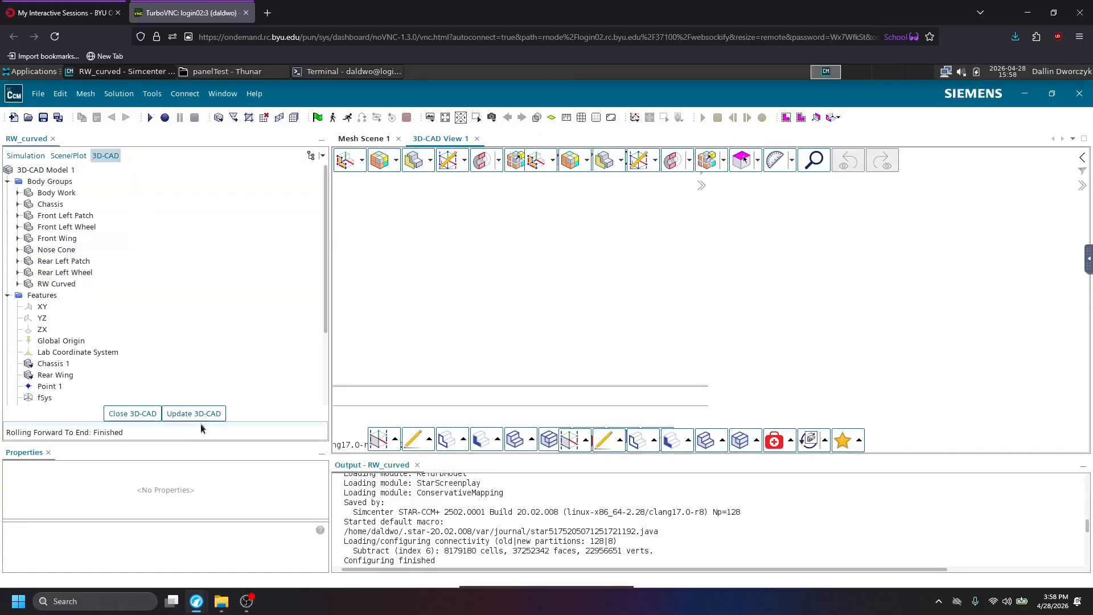
left_click(204, 414)
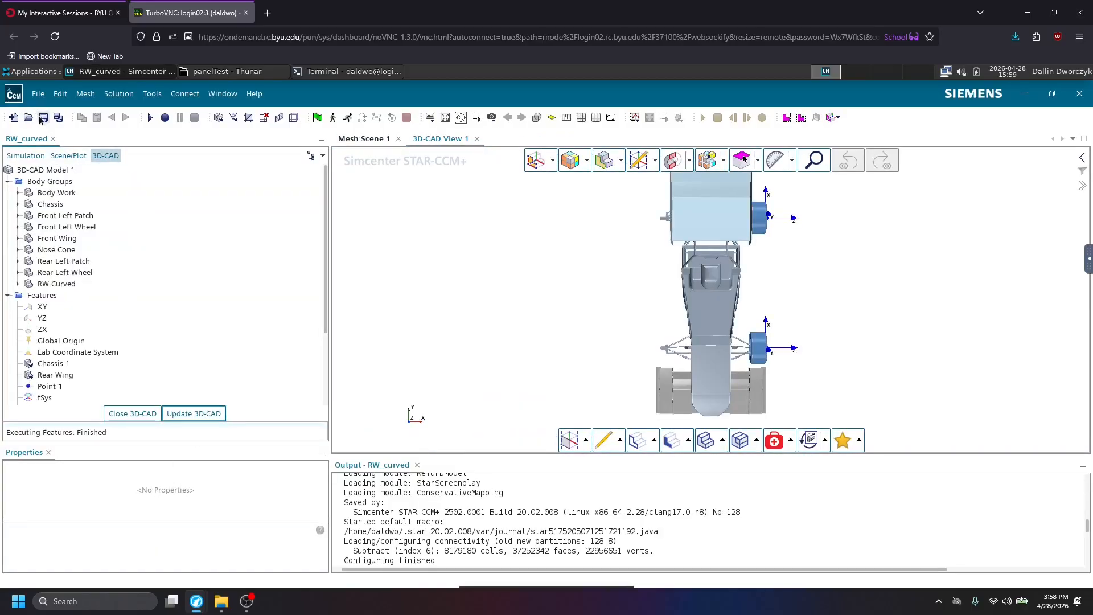
left_click(43, 118)
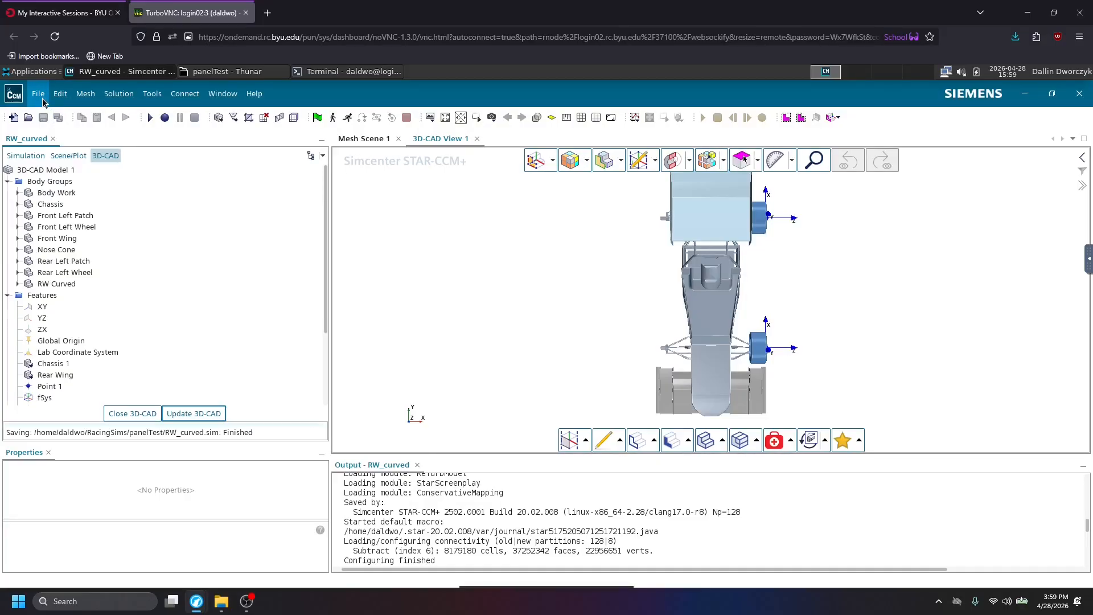
Save a copy of the simulation as RW_fillet in the panelTest folder, matching the RW Fillet geometry file's name.
left_click(38, 94)
left_click(58, 220)
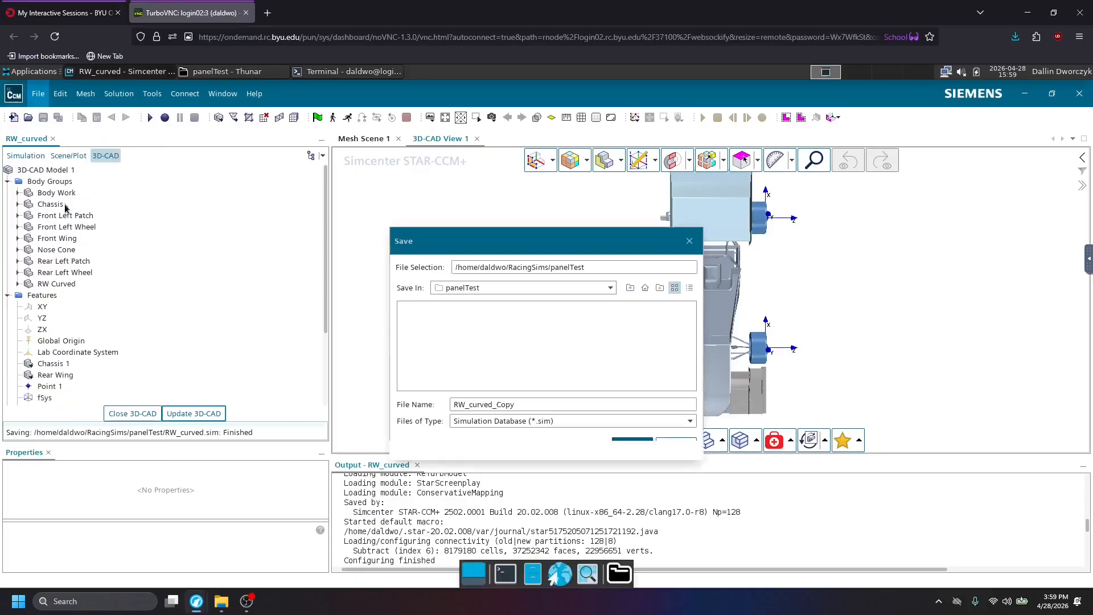
left_click(224, 73)
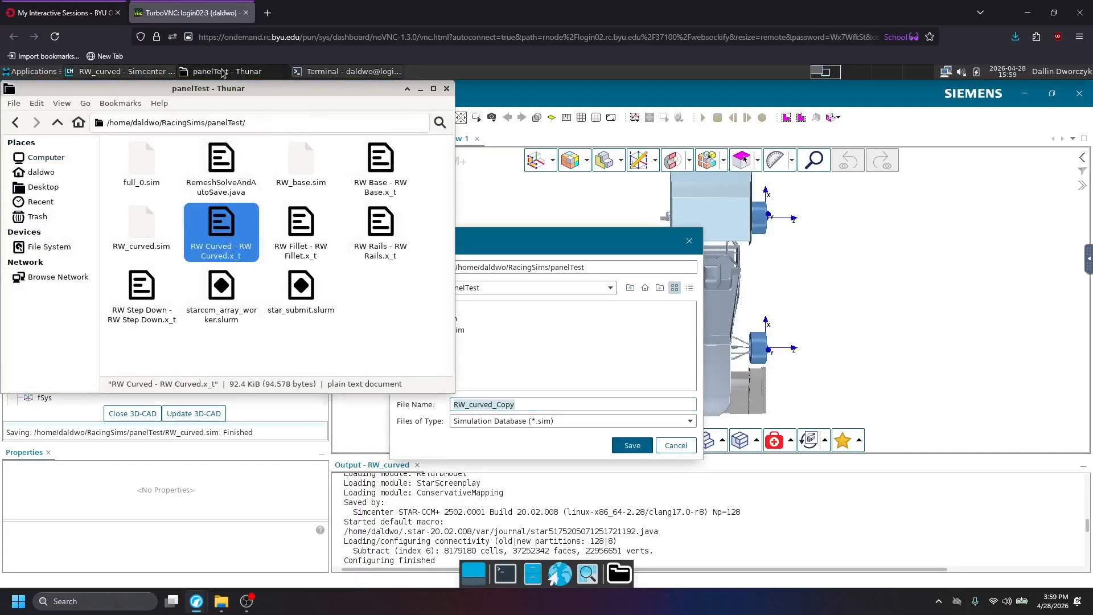
left_click(301, 228)
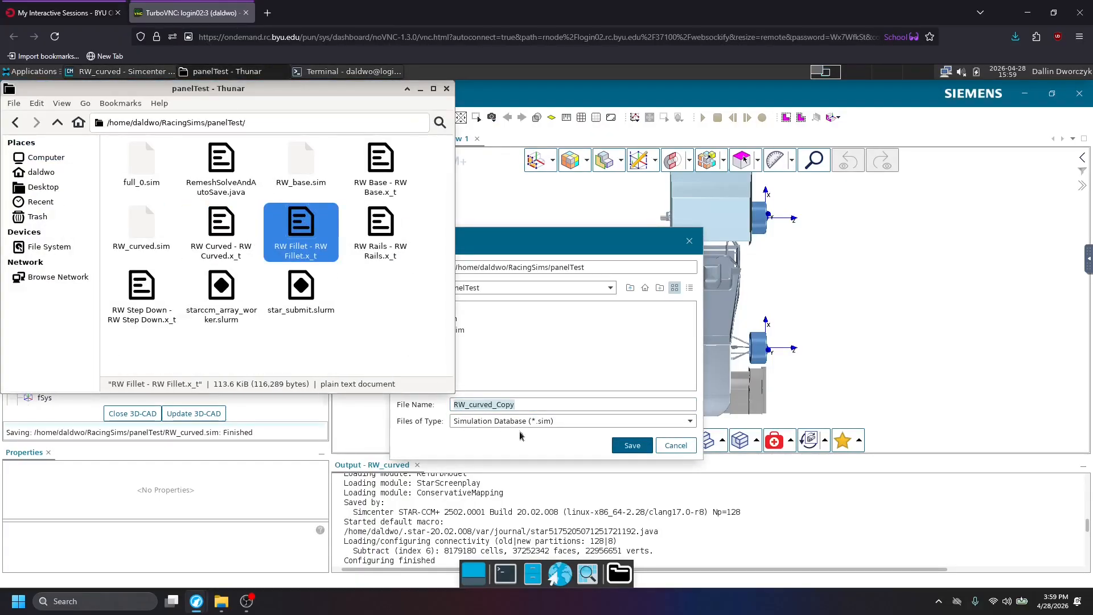
left_click(544, 399)
left_click(543, 402)
left_click_drag(496, 400, 470, 400)
key("BackSpace")
type("fei")
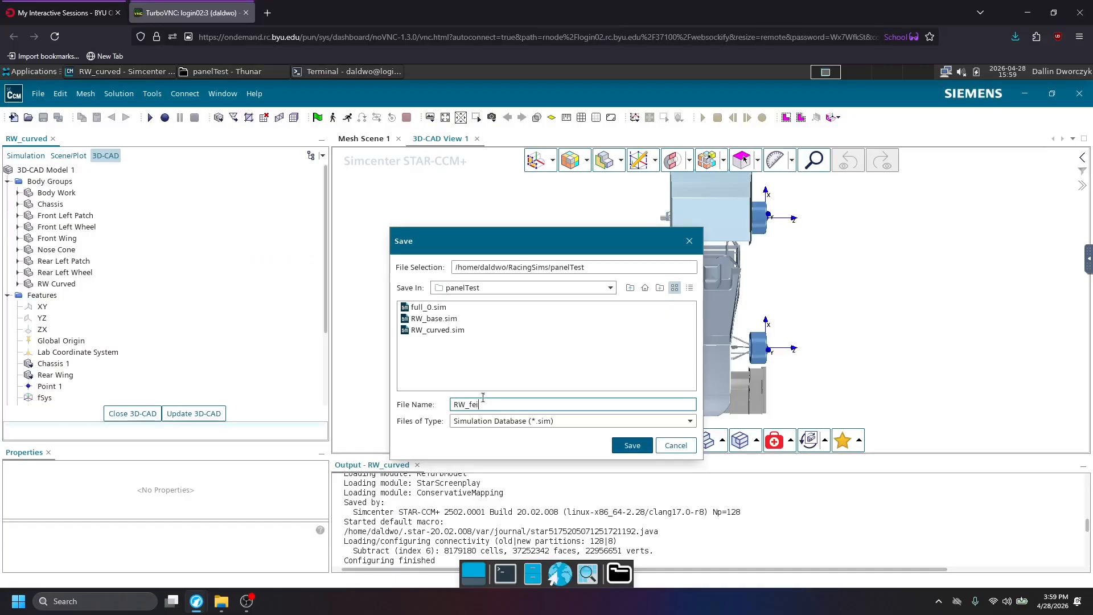
type("let")
key("Return")
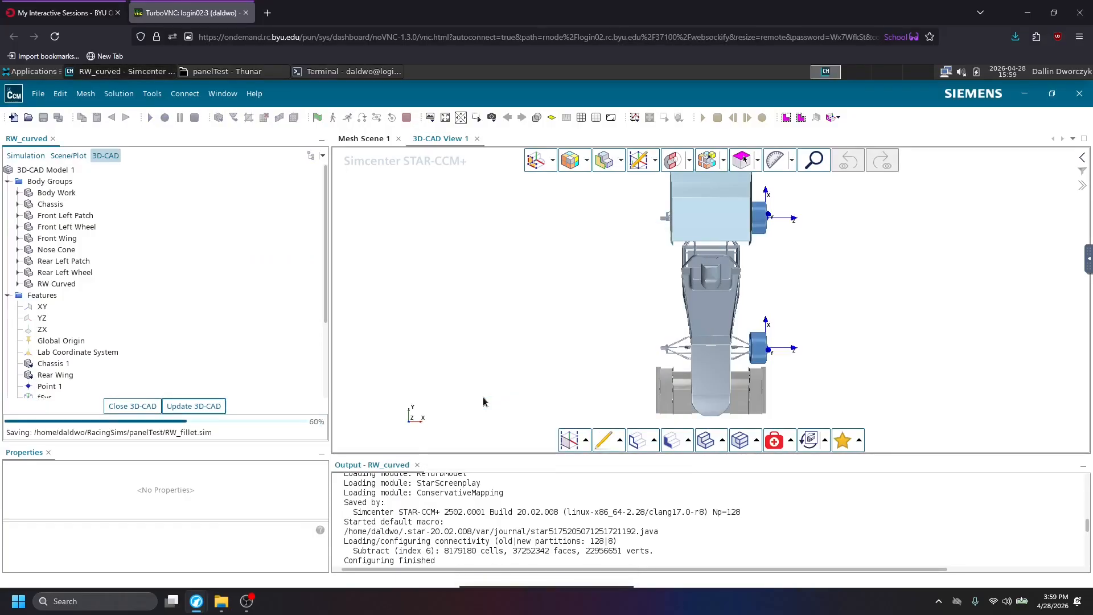
Reimport the Rear Wing feature from RW Fillet - RW Fillet.x_t, applying the replacement of the RW Curved body to the 3D-CAD model.
scroll(564, 533, "down", 10)
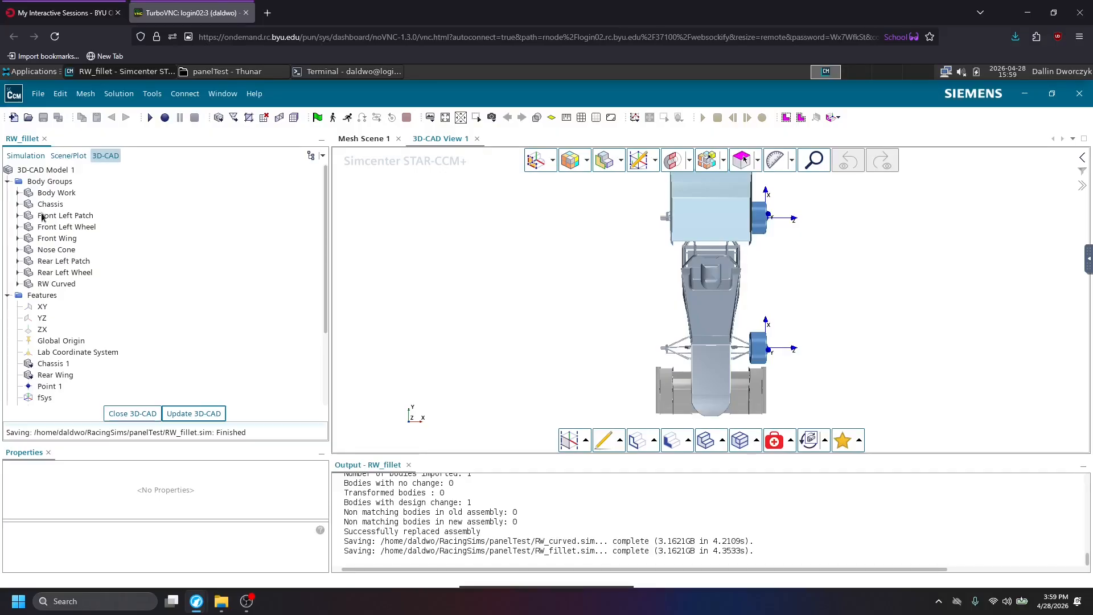
left_click(49, 376)
key("F2")
right_click(31, 380)
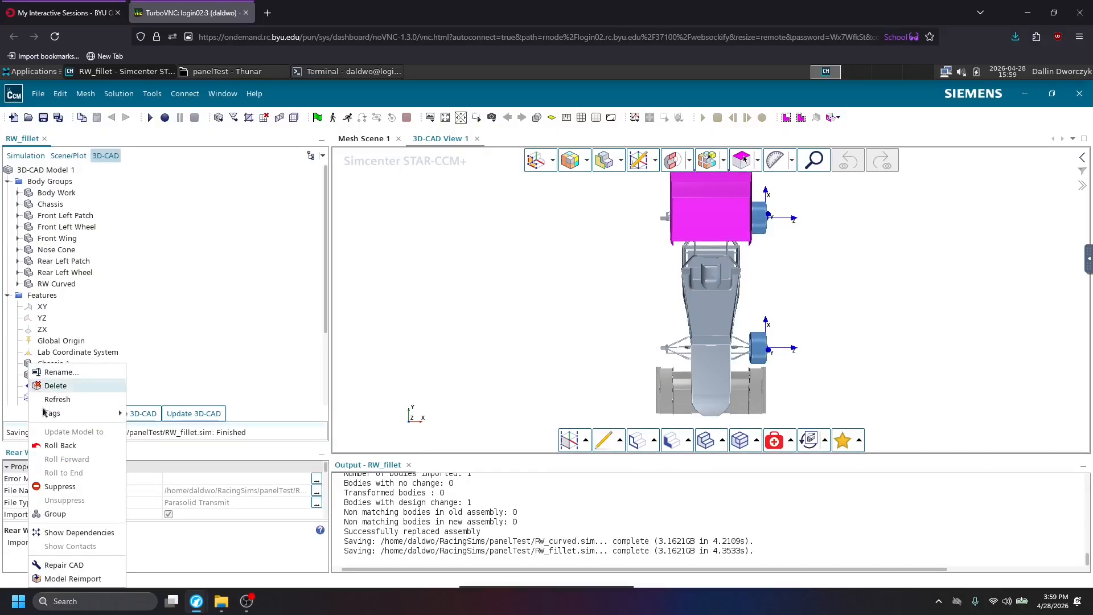
left_click(57, 579)
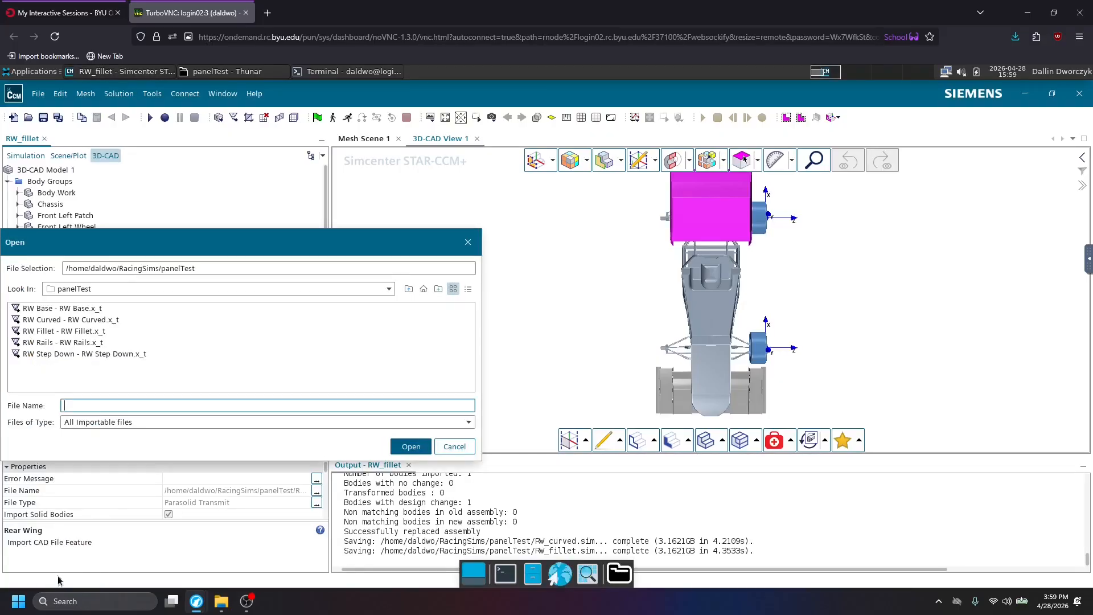
double_click(78, 333)
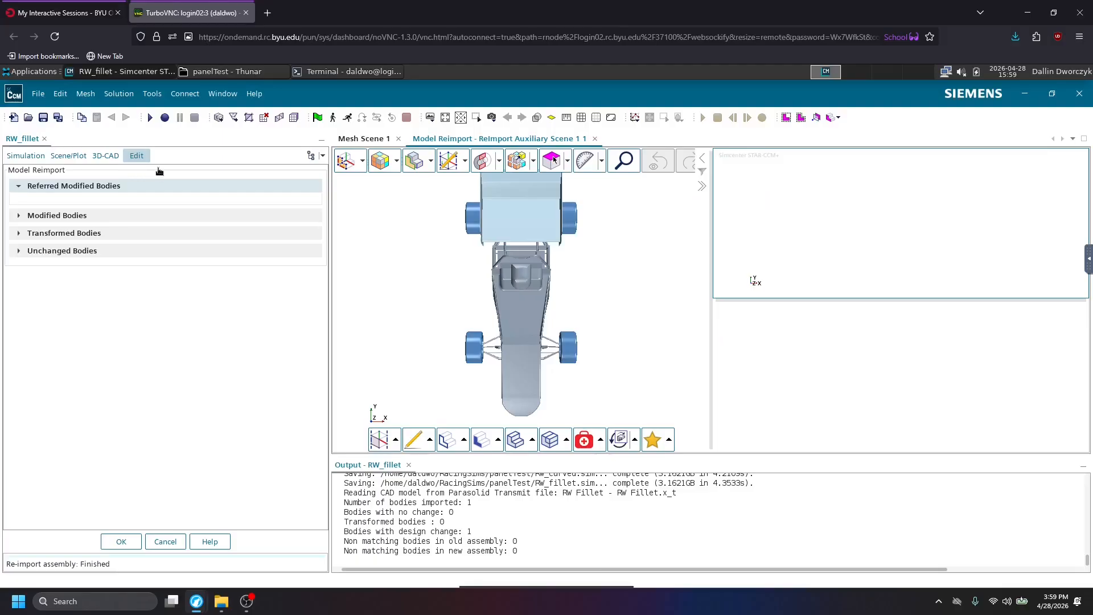
left_click(102, 215)
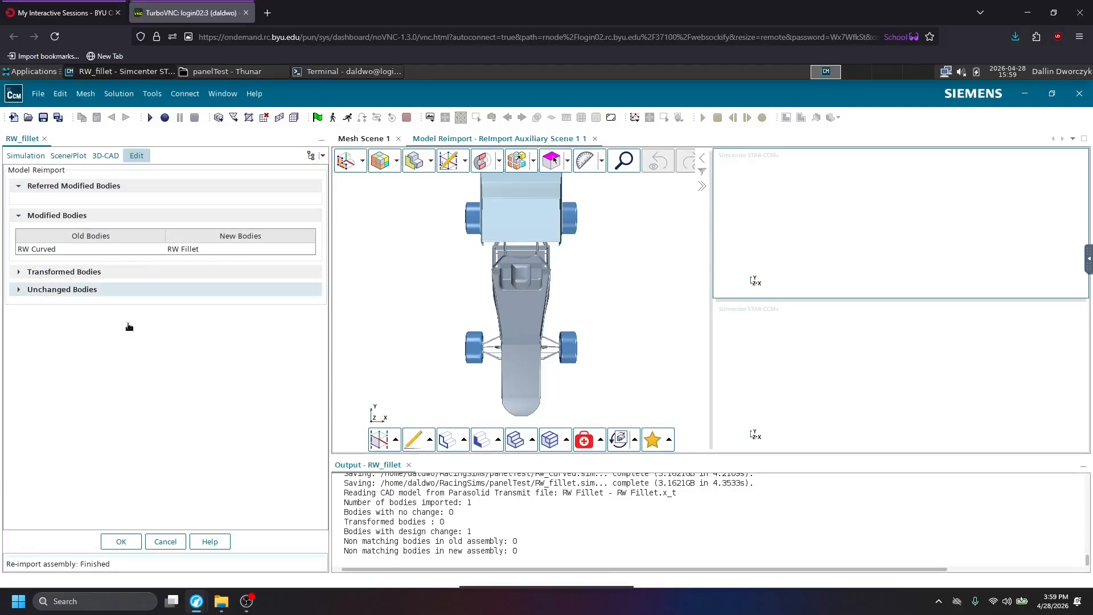
left_click(135, 543)
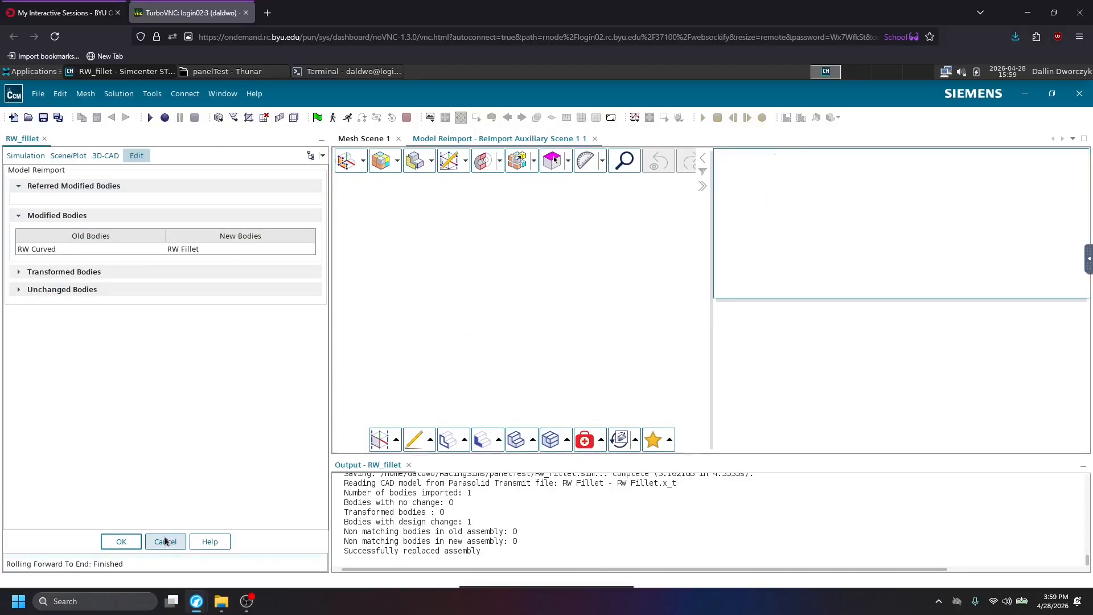
left_click(183, 412)
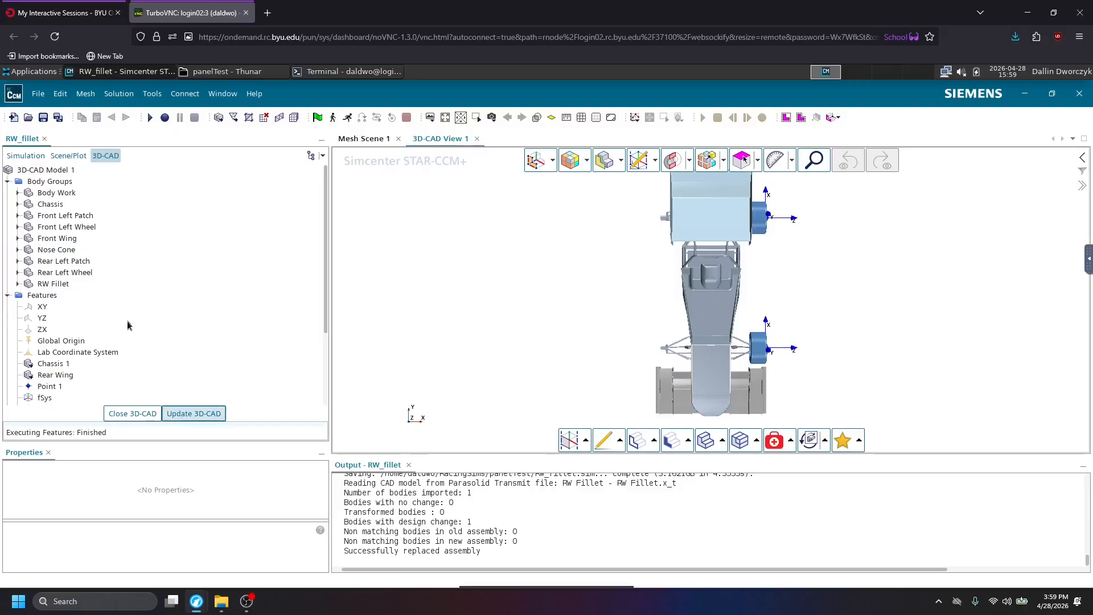
Save the RW_fillet simulation and save a copy of it as RW_rails in the panelTest folder.
left_click(44, 118)
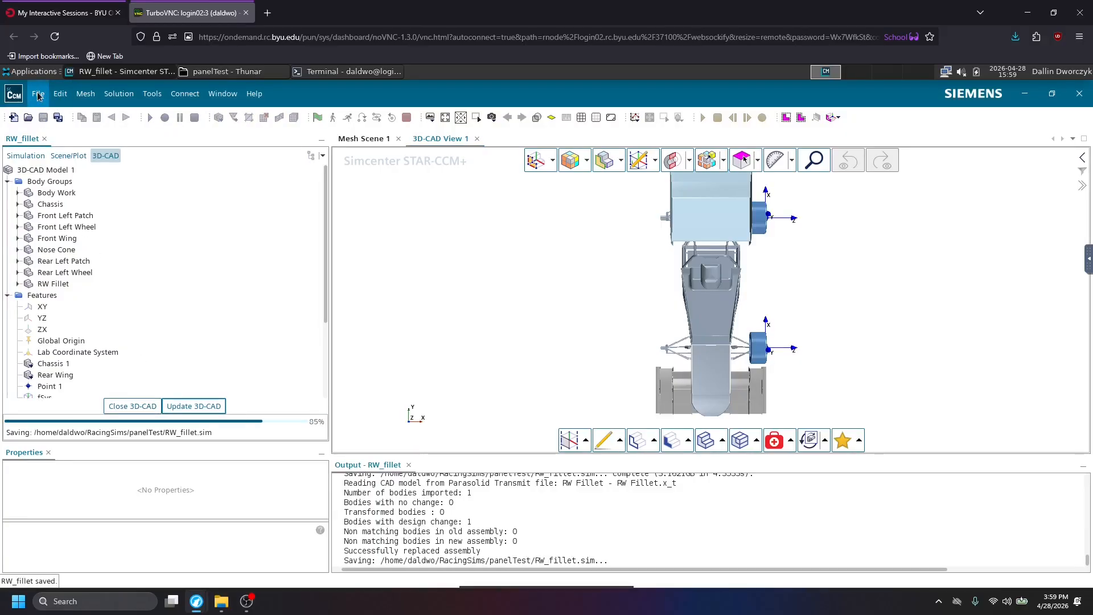
left_click(38, 94)
left_click(59, 209)
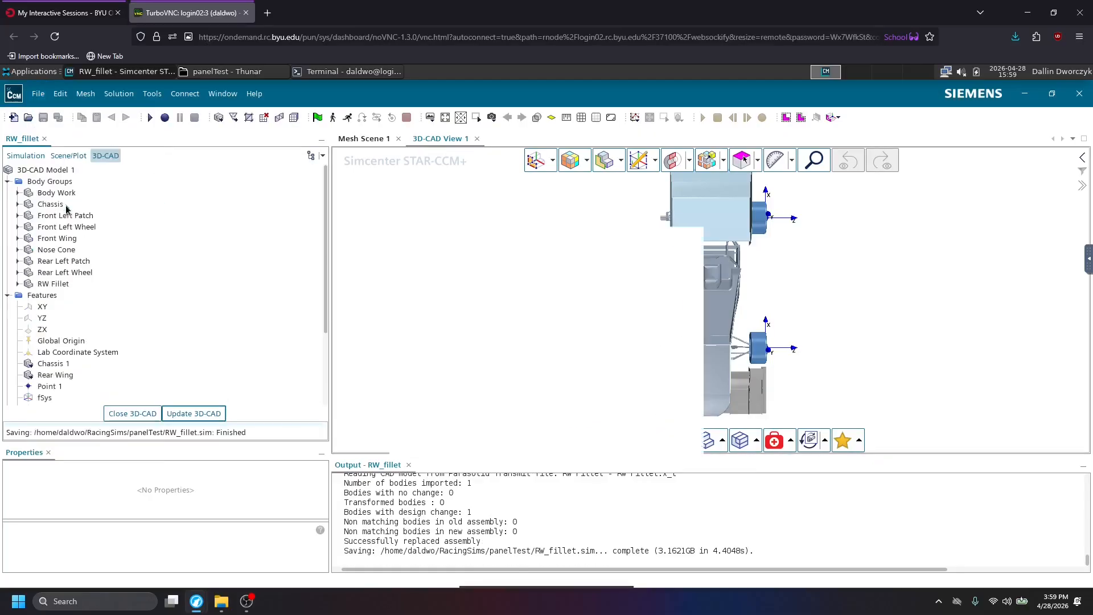
left_click(225, 73)
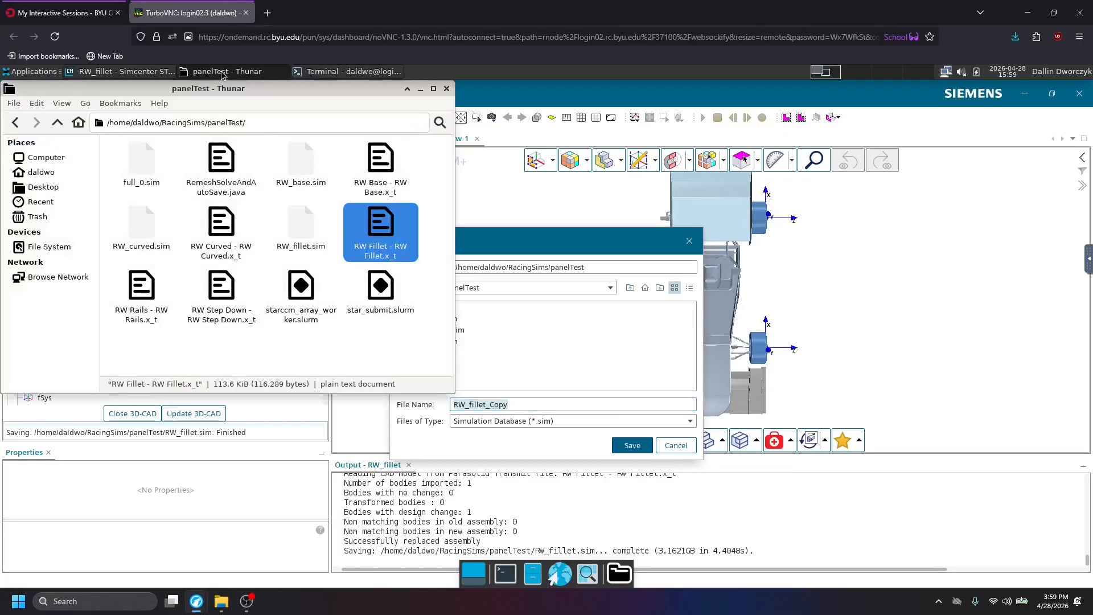
left_click(139, 303)
left_click_drag(568, 402, 470, 406)
type("rails")
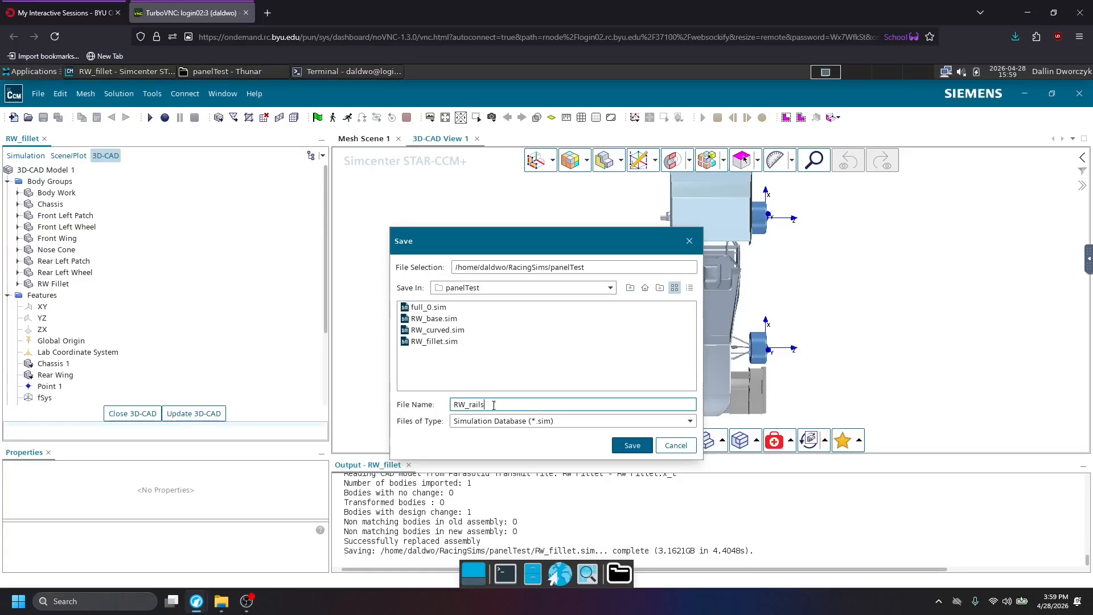
key("Return")
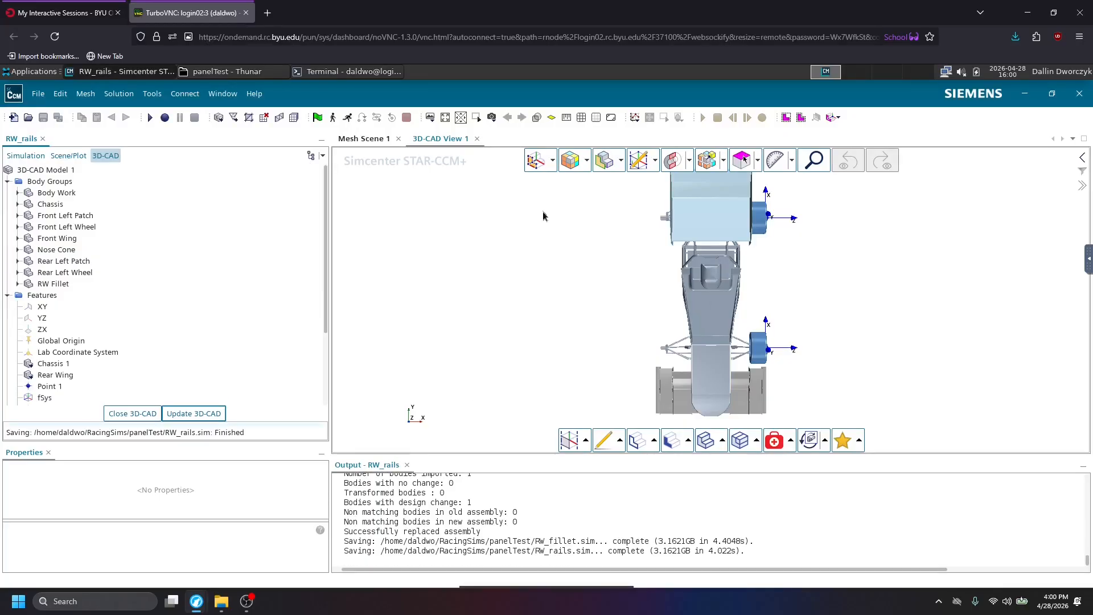
Reimport the Rear Wing feature from RW Rails - RW Rails.x_t, comparing the old and new bodies before applying it.
right_click(29, 374)
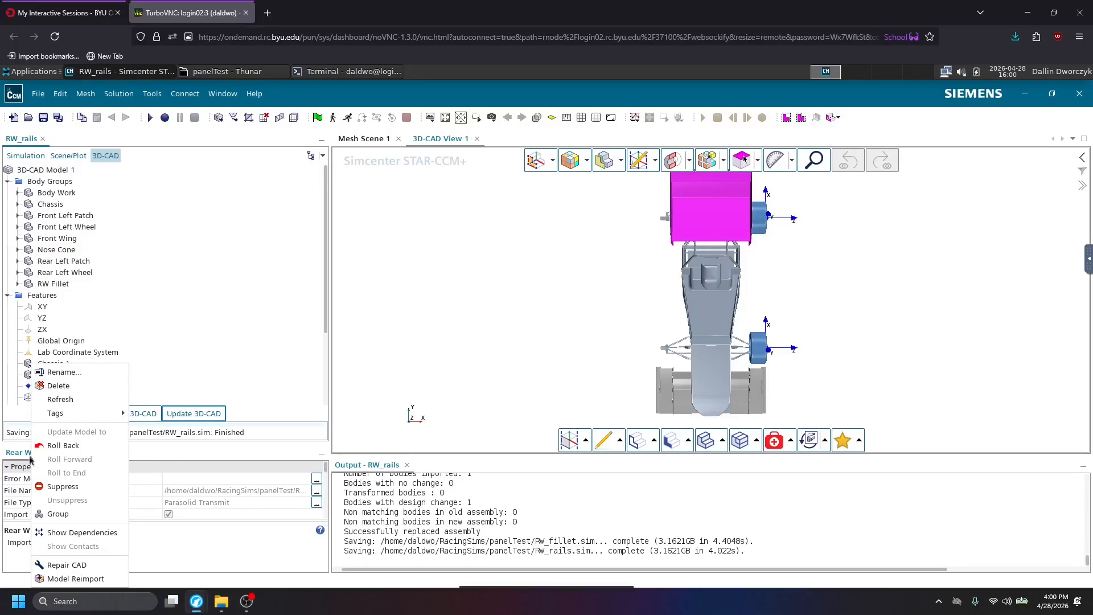
left_click(57, 578)
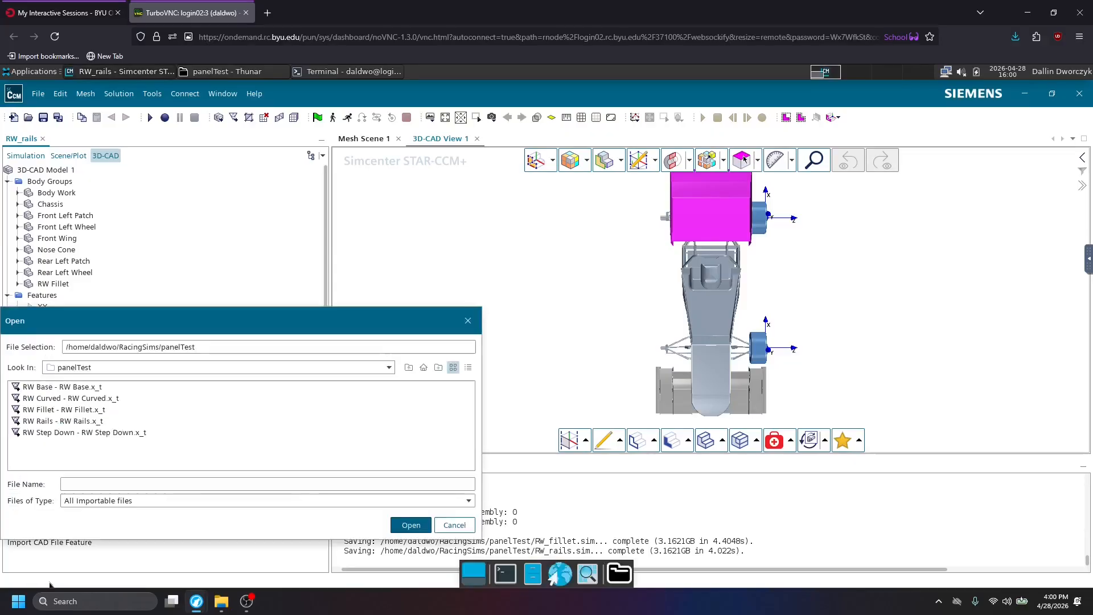
double_click(90, 421)
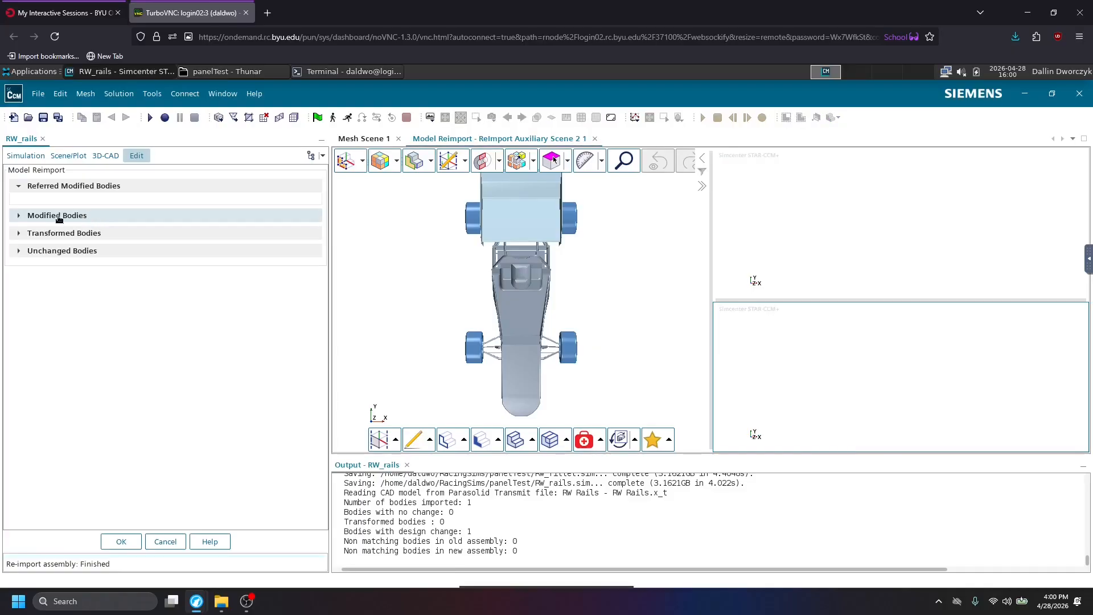
left_click(31, 217)
left_click(36, 251)
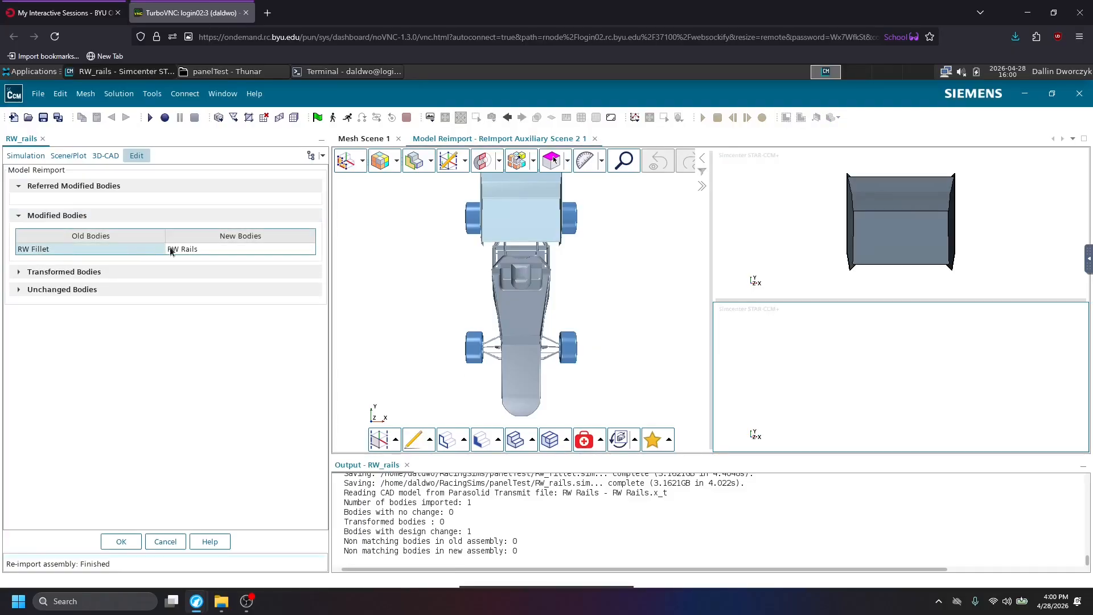
left_click(205, 248)
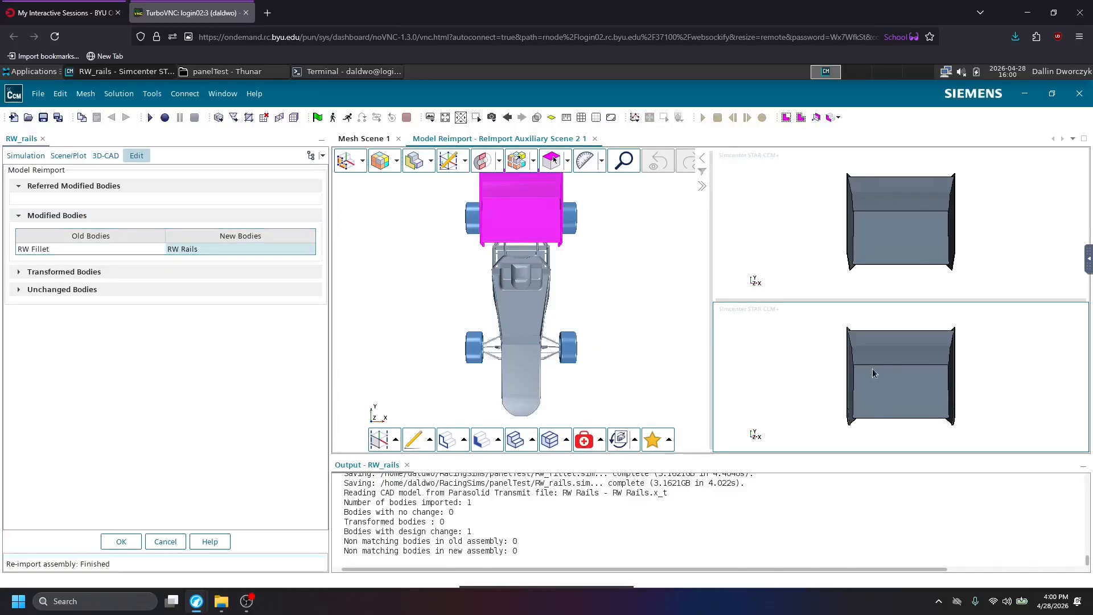
scroll(833, 412, "up", 3)
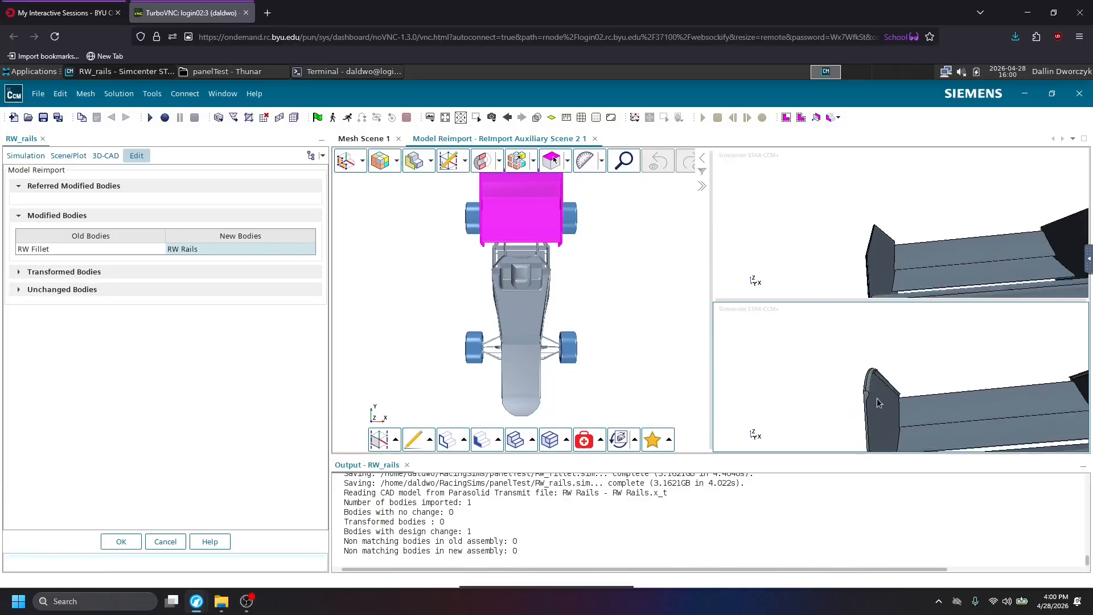
left_click(122, 542)
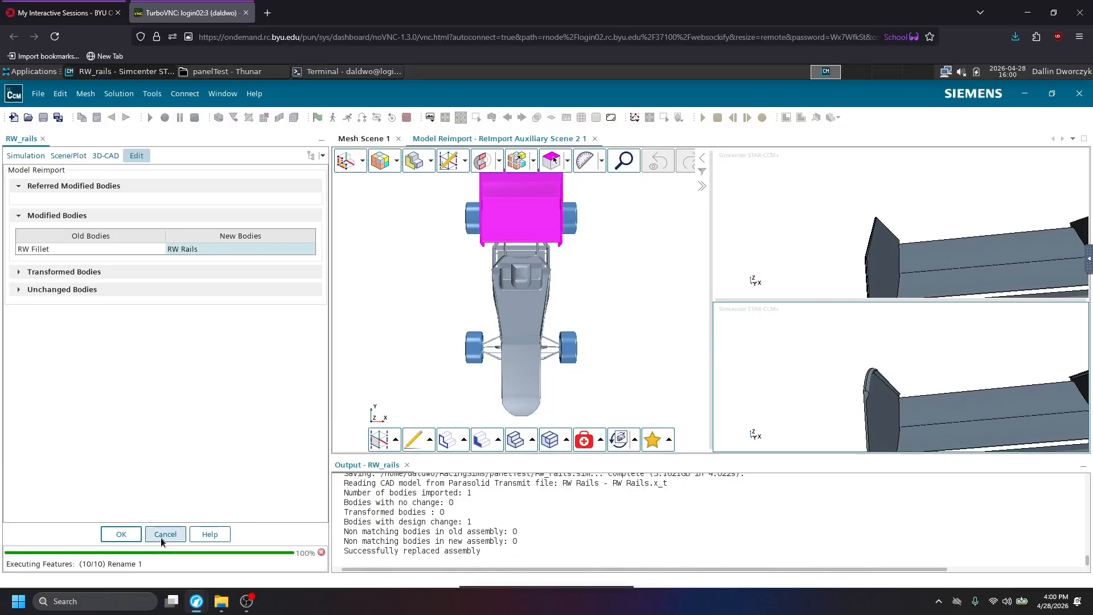
Save the RW_rails simulation and save a copy of it as RW_step_down in the panelTest folder.
left_click(43, 117)
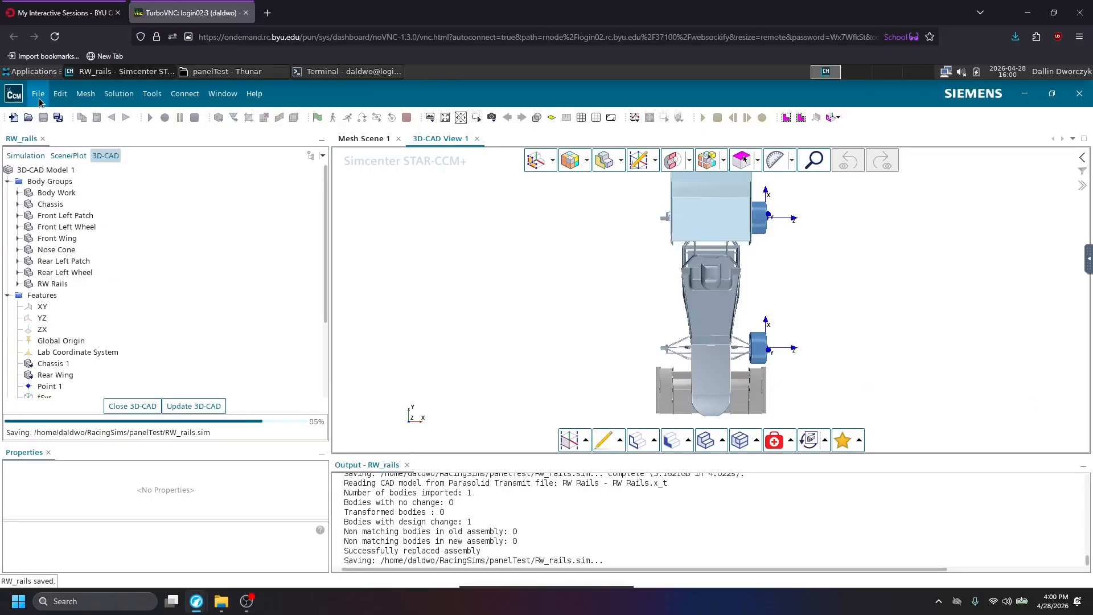
left_click(38, 95)
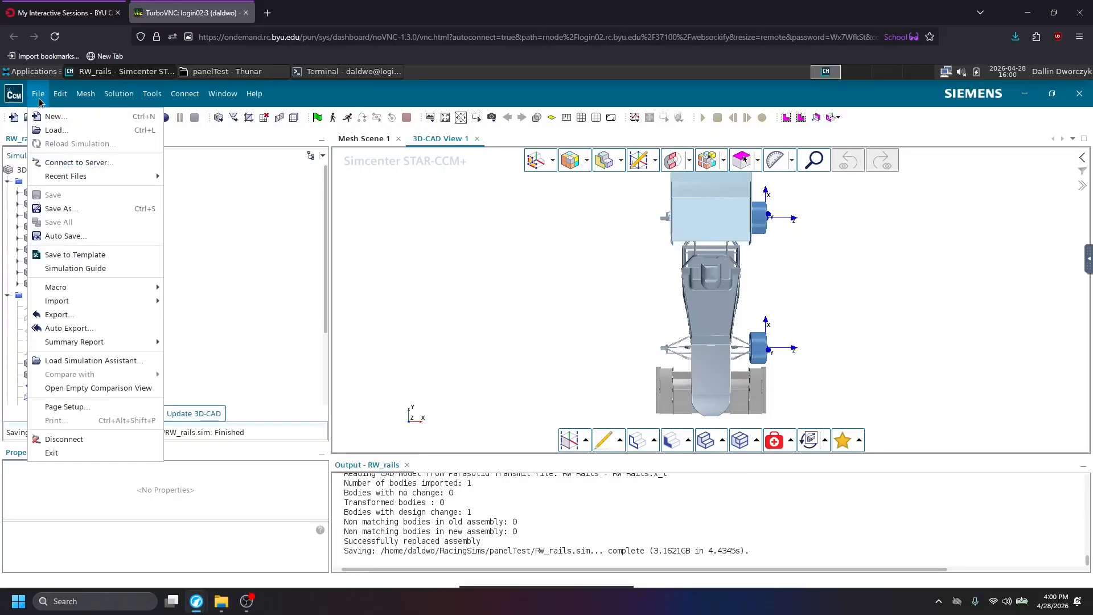
left_click(61, 208)
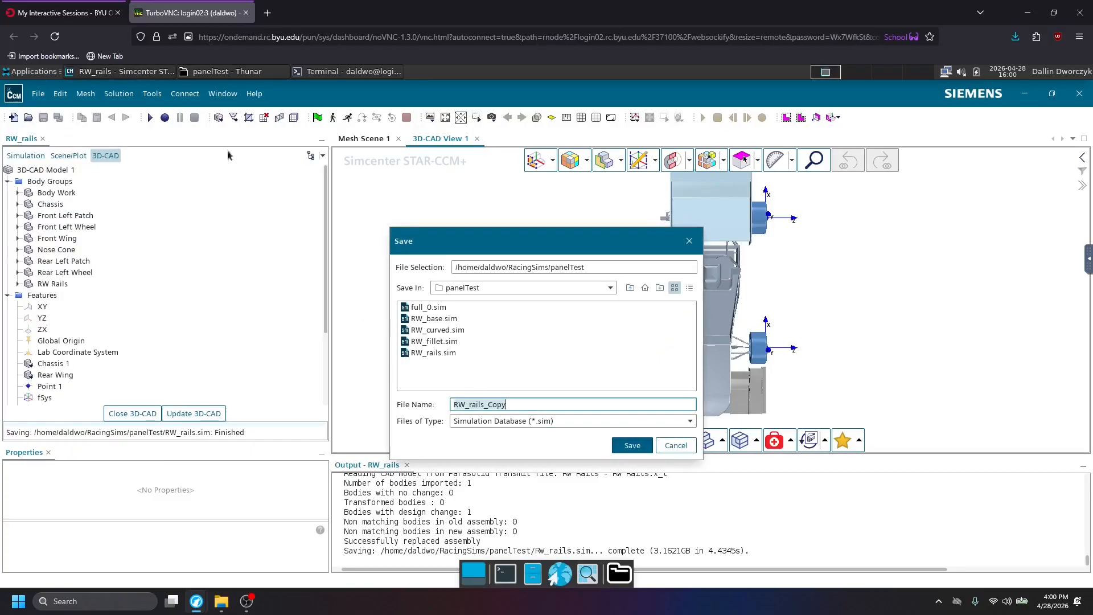
left_click(184, 71)
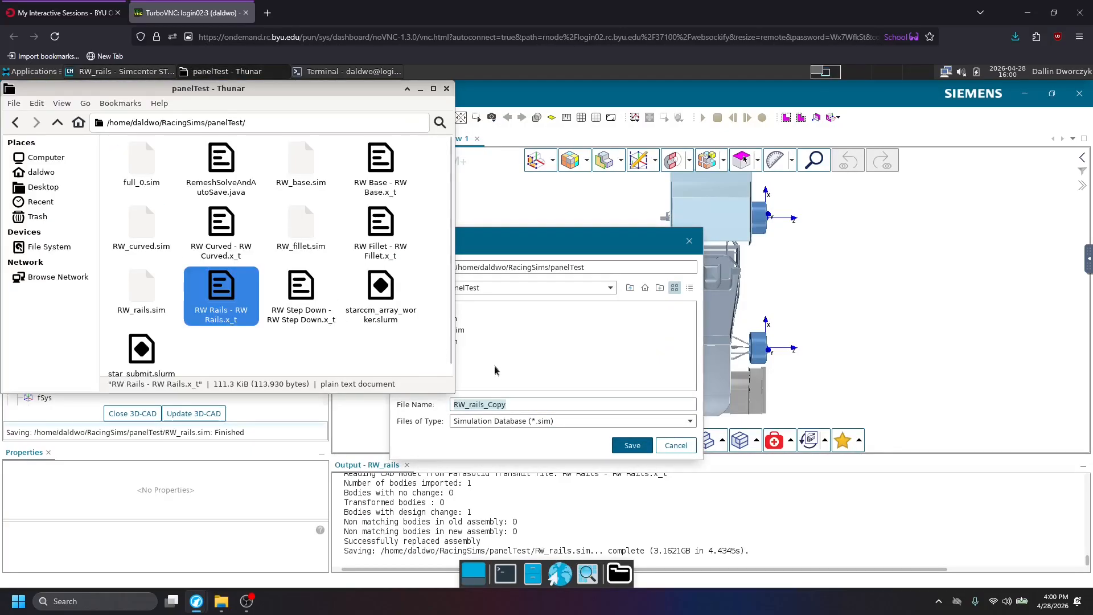
left_click(532, 405)
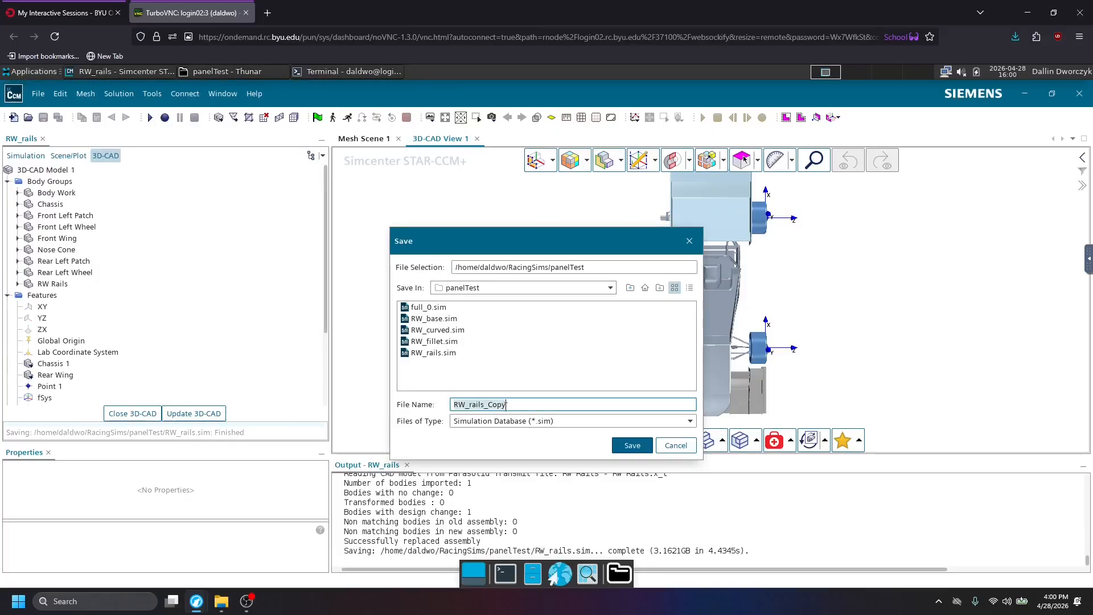
left_click(571, 404)
key("BackSpace")
key("BackSpace")
key("BackSpace")
key("BackSpace")
key("BackSpace")
key("BackSpace")
key("BackSpace")
key("BackSpace")
key("BackSpace")
key("BackSpace")
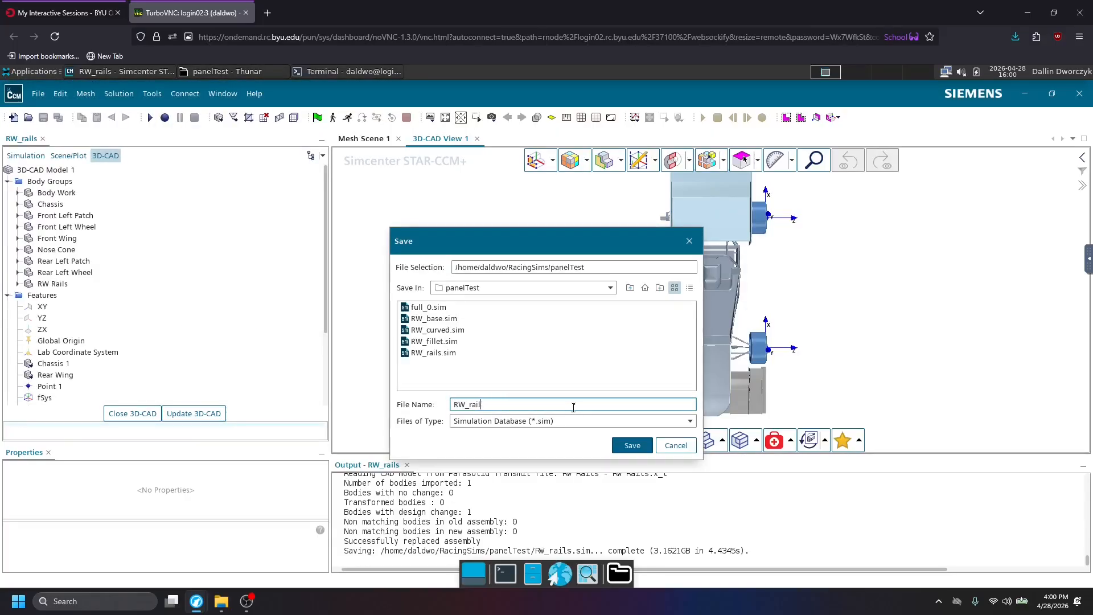
type("step")
key("Return")
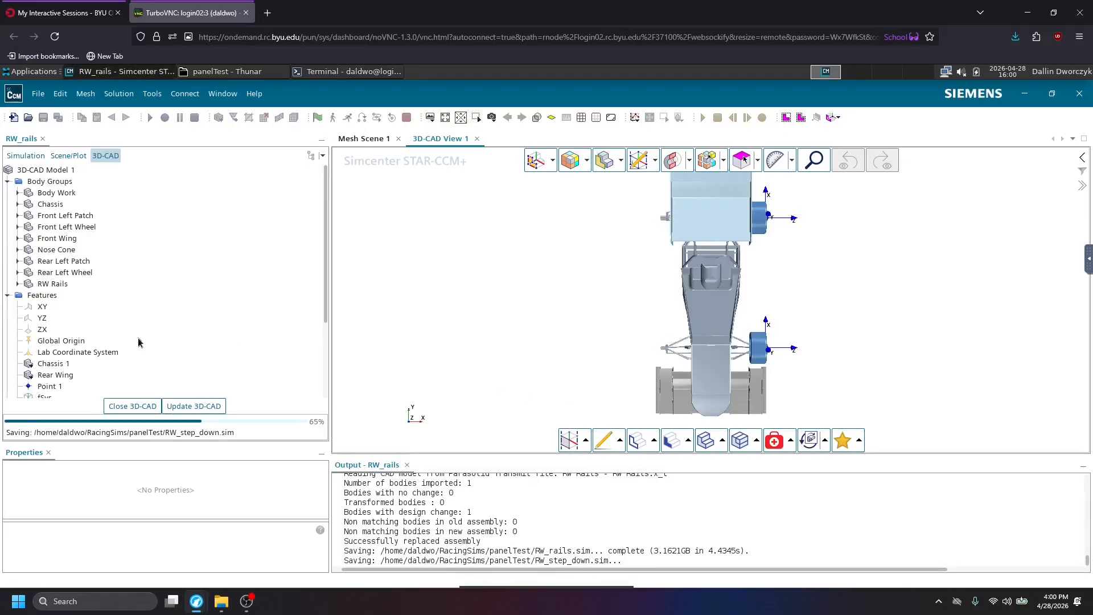
Start a model reimport of the Rear Wing feature using RW Step Down - RW Step Down.x_t.
right_click(51, 372)
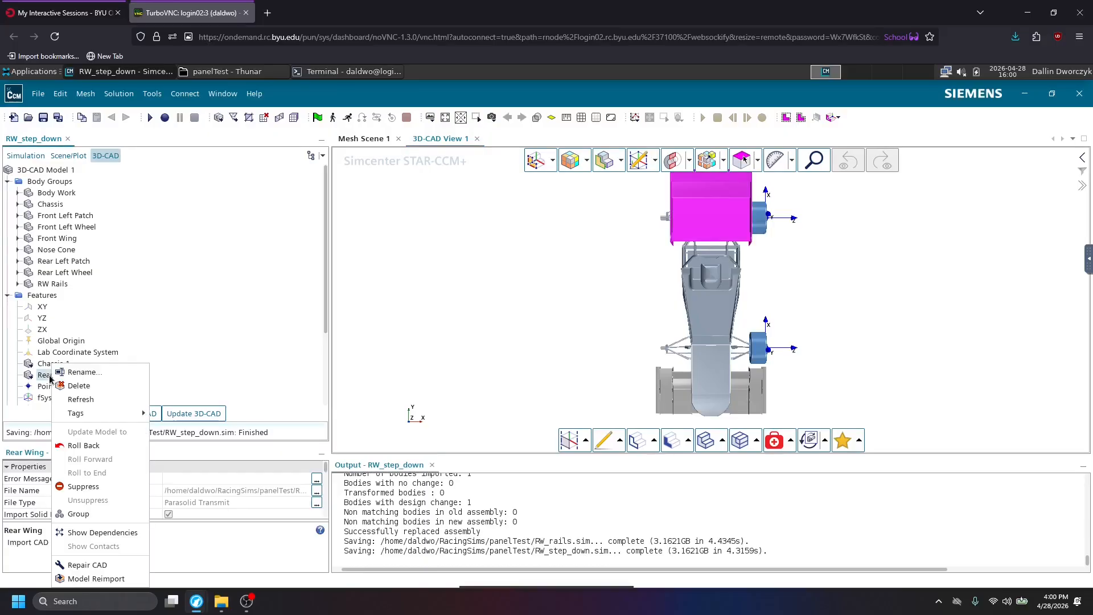
left_click(96, 579)
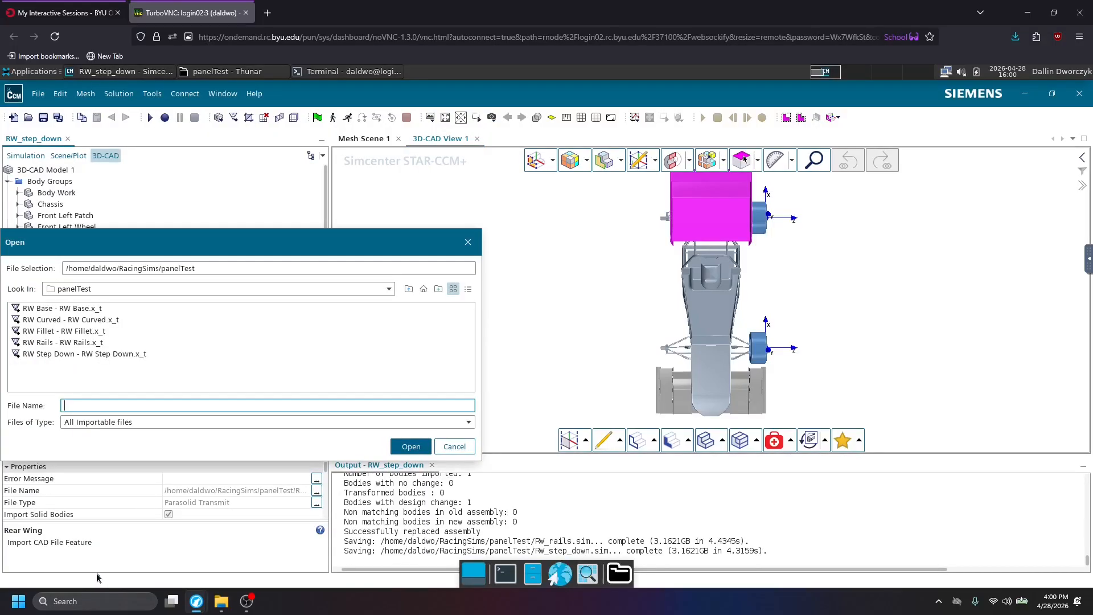
double_click(59, 355)
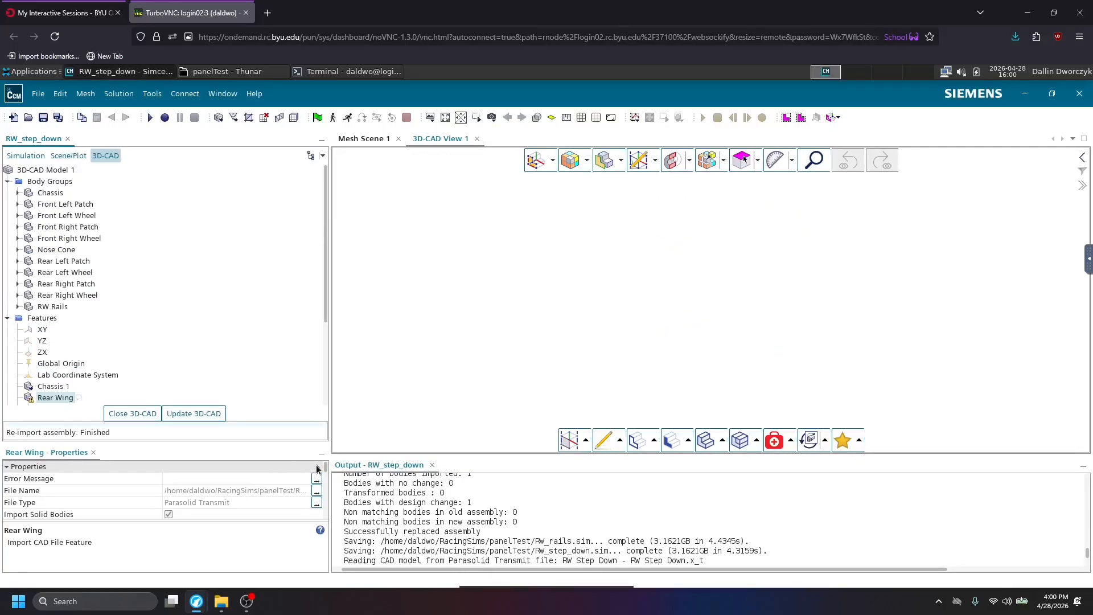
Compare the old RW Rails body with the new RW Step Down body under Modified Bodies from several angles.
left_click(121, 215)
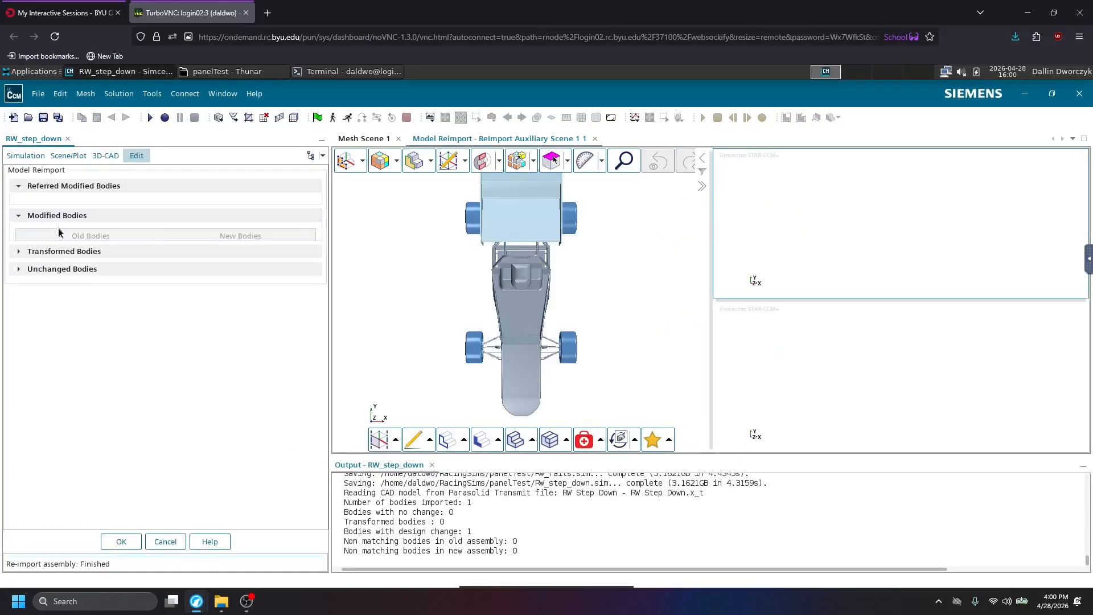
left_click_drag(836, 400, 865, 404)
scroll(857, 420, "up", 6)
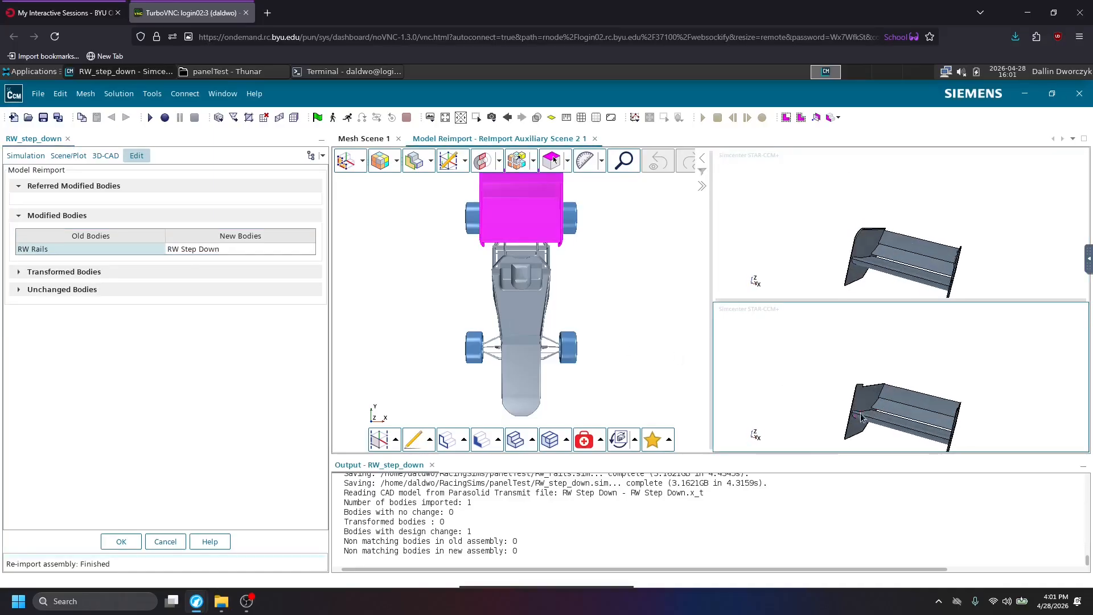
left_click_drag(832, 364, 806, 356)
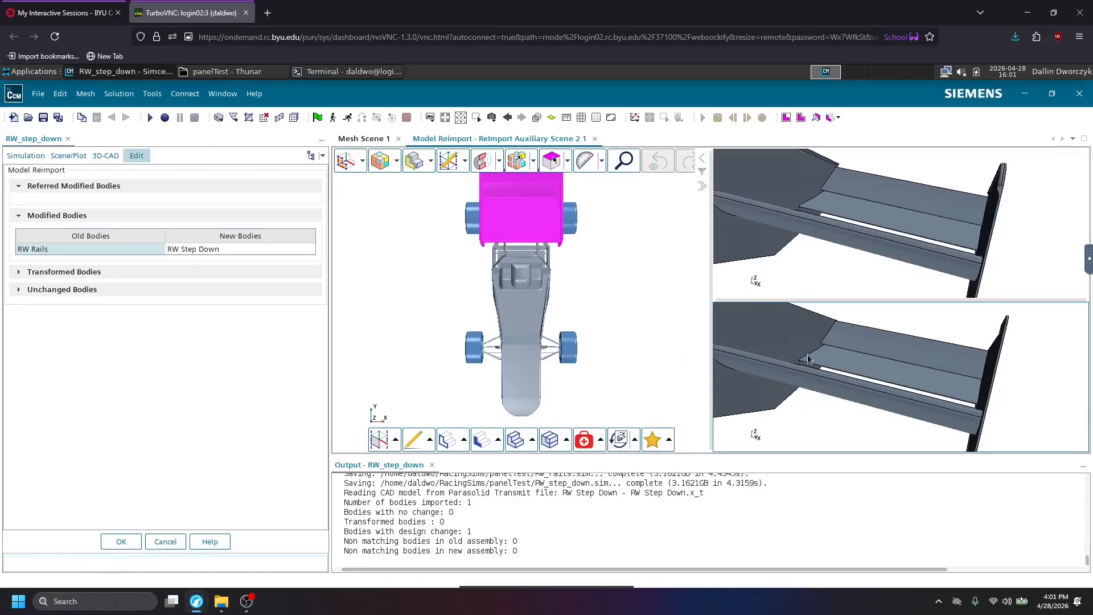
left_click_drag(877, 355, 863, 378)
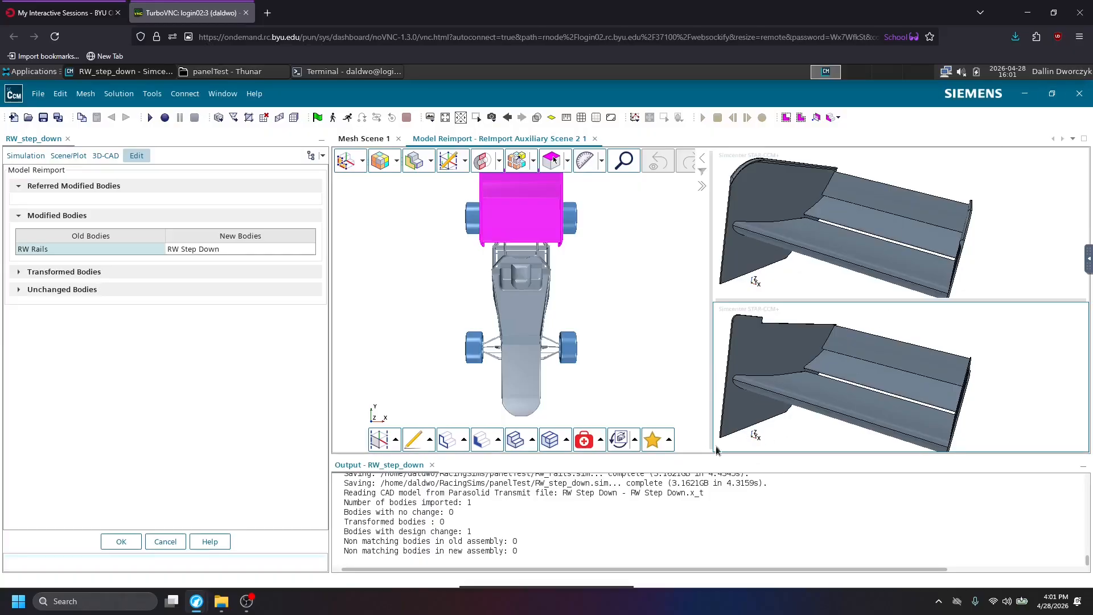
scroll(885, 370, "up", 2)
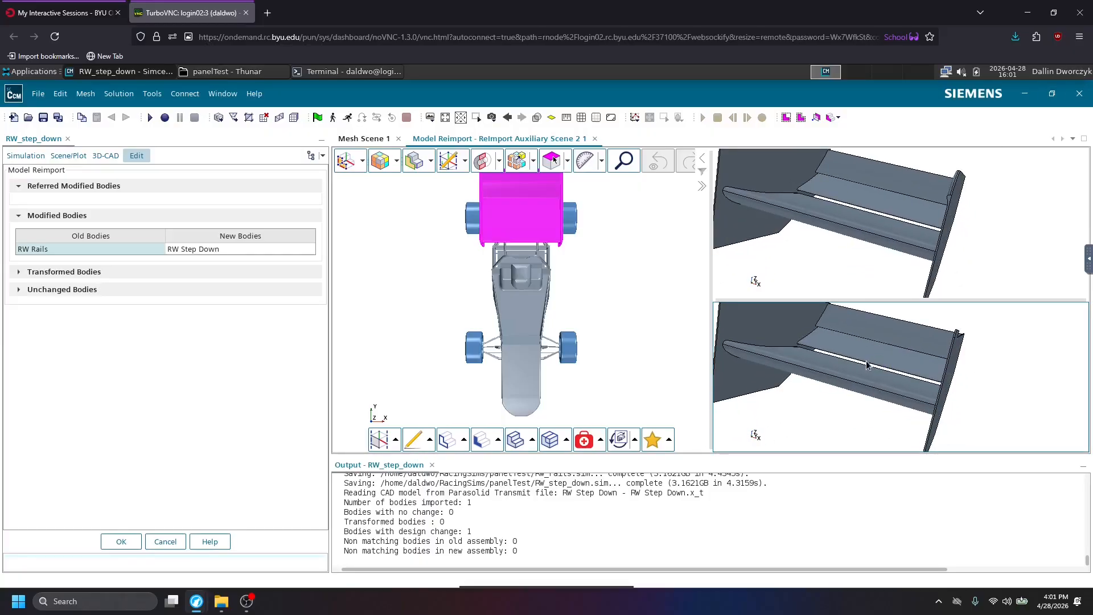
mouse_move(851, 377)
right_mouse_down()
mouse_move(891, 391)
mouse_move(887, 409)
right_mouse_up()
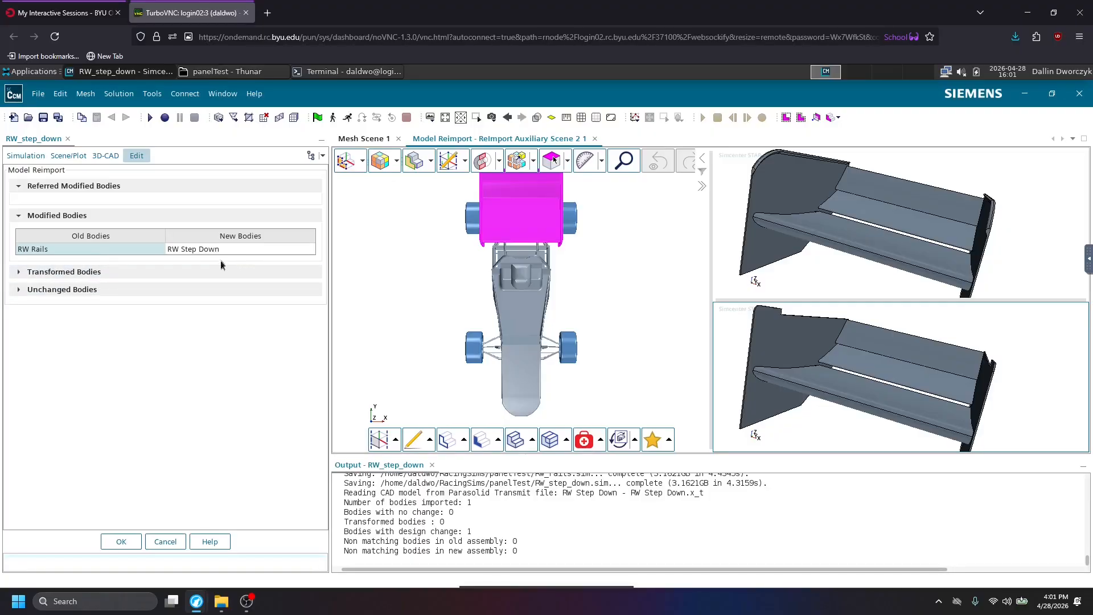
Apply the reimport replacing the RW Rails body with RW Step Down and update the 3D-CAD model.
left_click(62, 254)
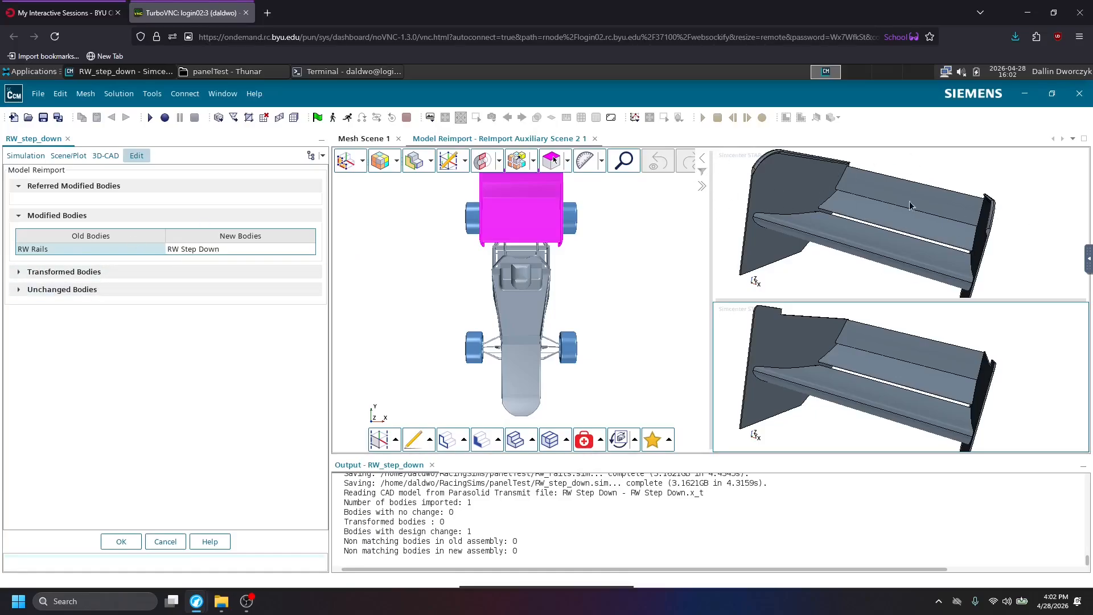
left_click(759, 195)
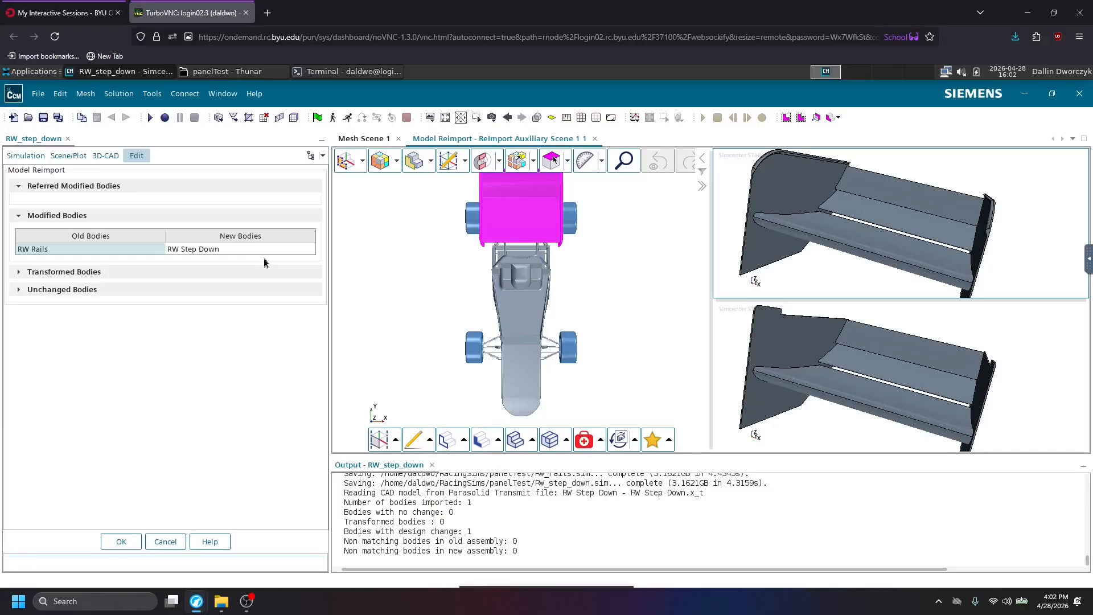
left_click(122, 541)
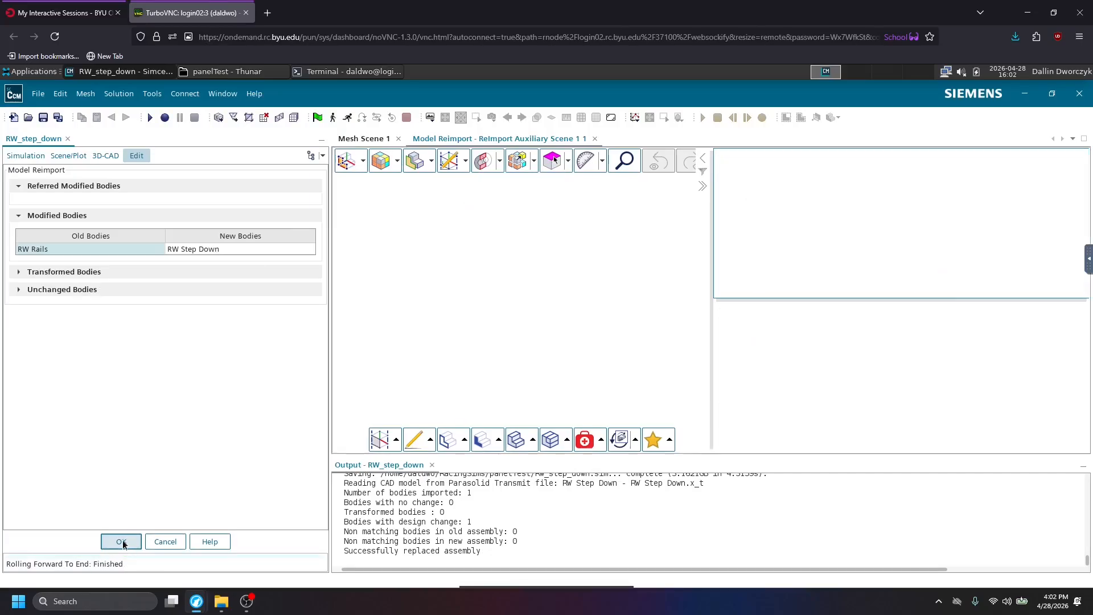
scroll(127, 267, "down", 3)
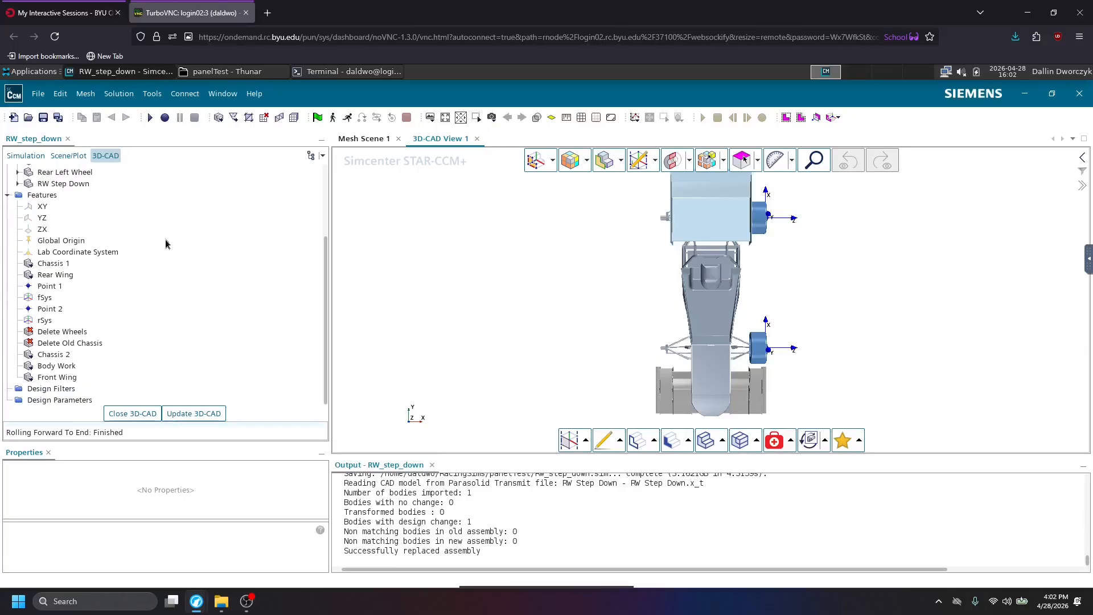
left_click(222, 415)
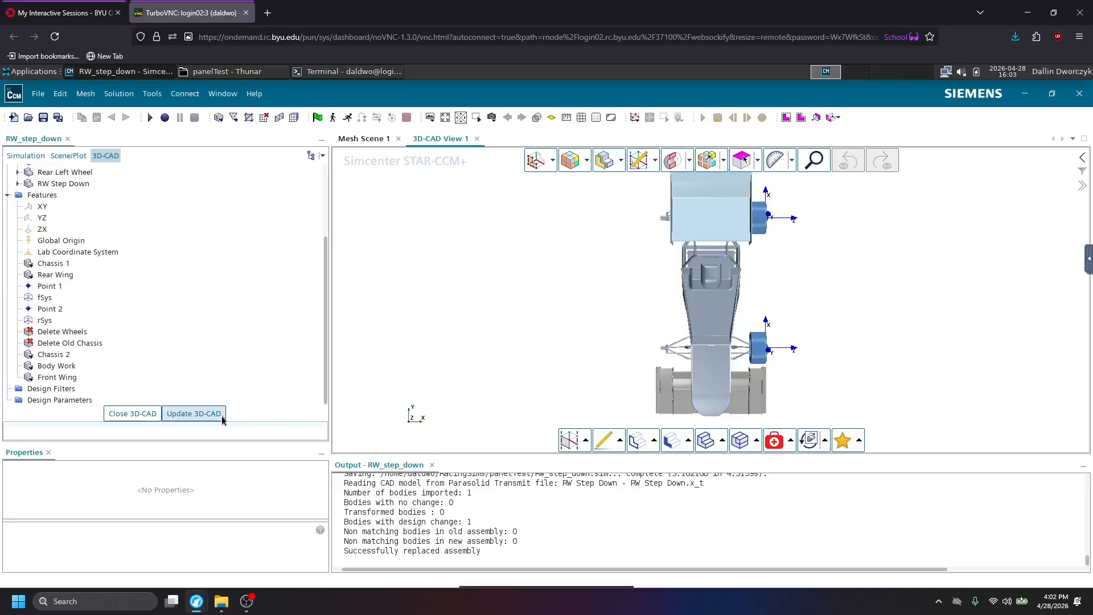
Save the RW_step_down simulation, and close STAR-CCM+ along with the terminal it was launched from.
left_click(44, 120)
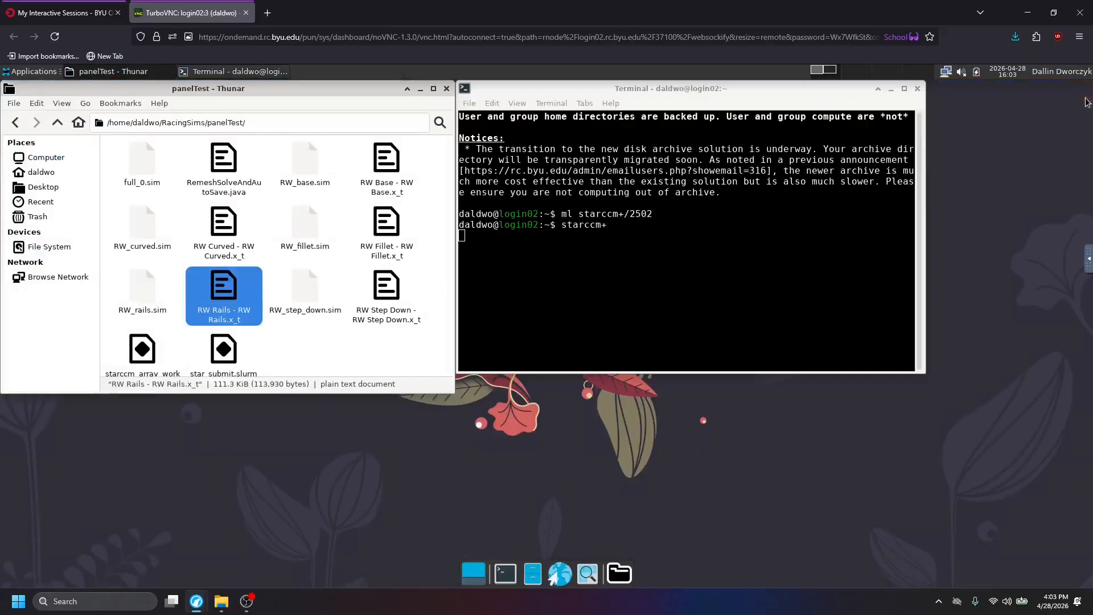
left_click(1080, 94)
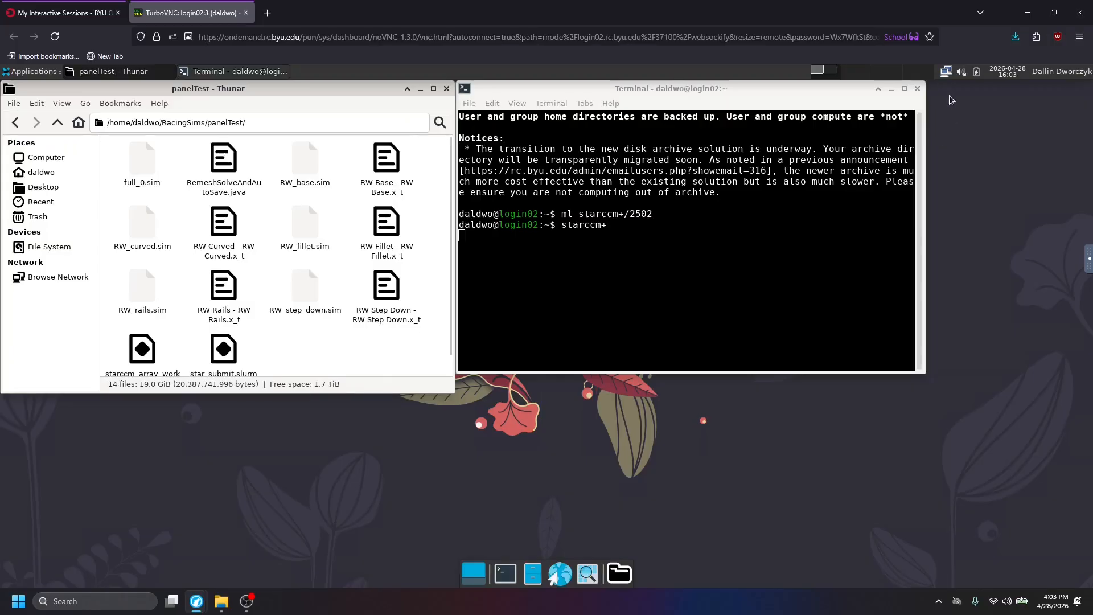
left_click(917, 89)
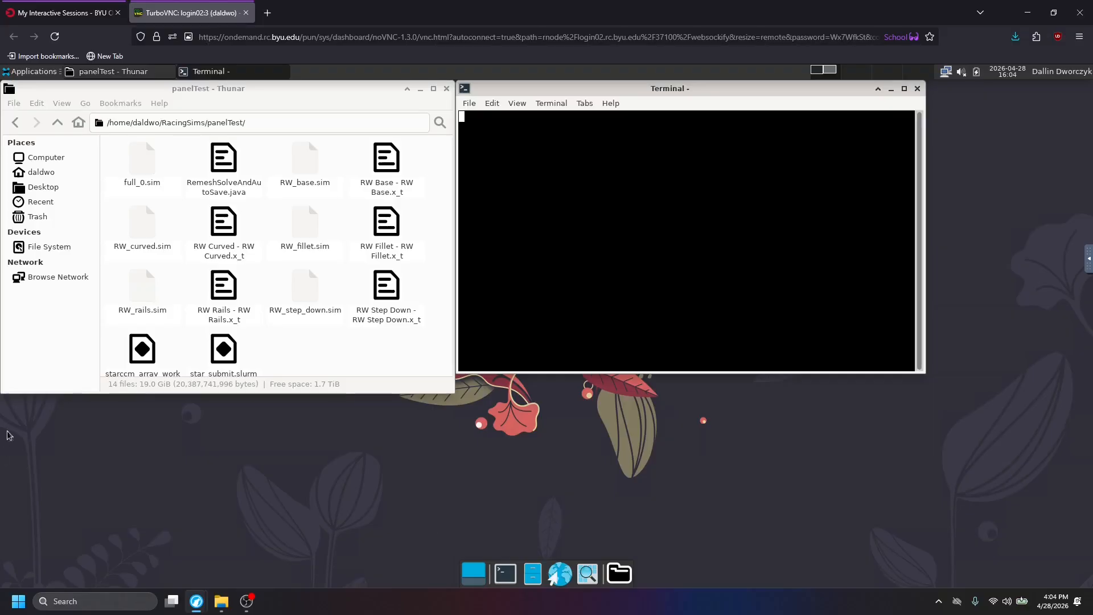
Locate the star_submit.slurm script in the panelTest folder.
left_click(261, 328)
scroll(239, 336, "down", 1)
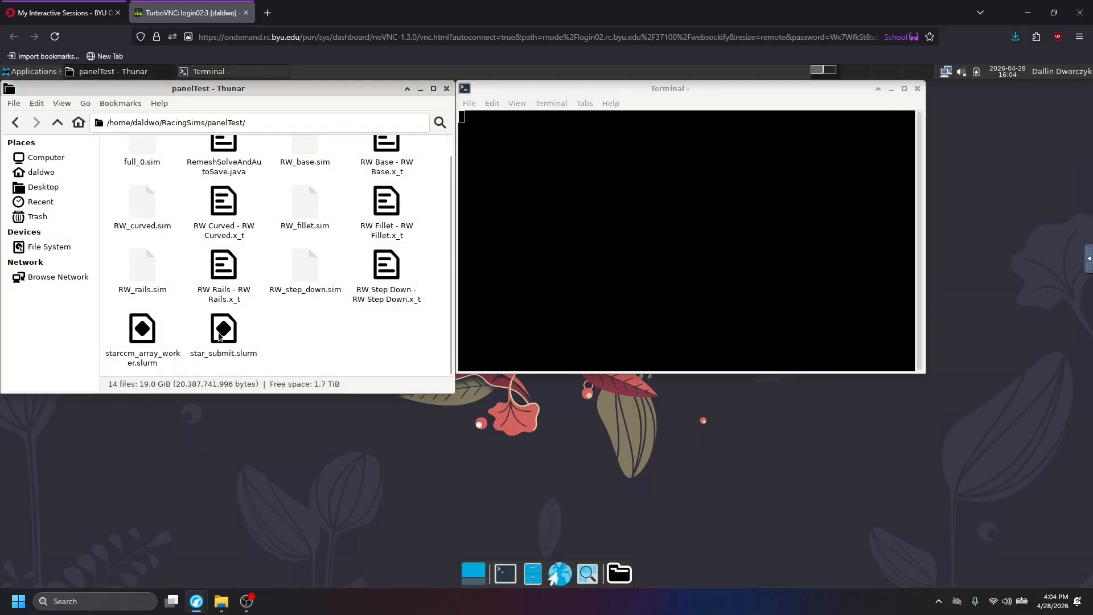
left_click(222, 335)
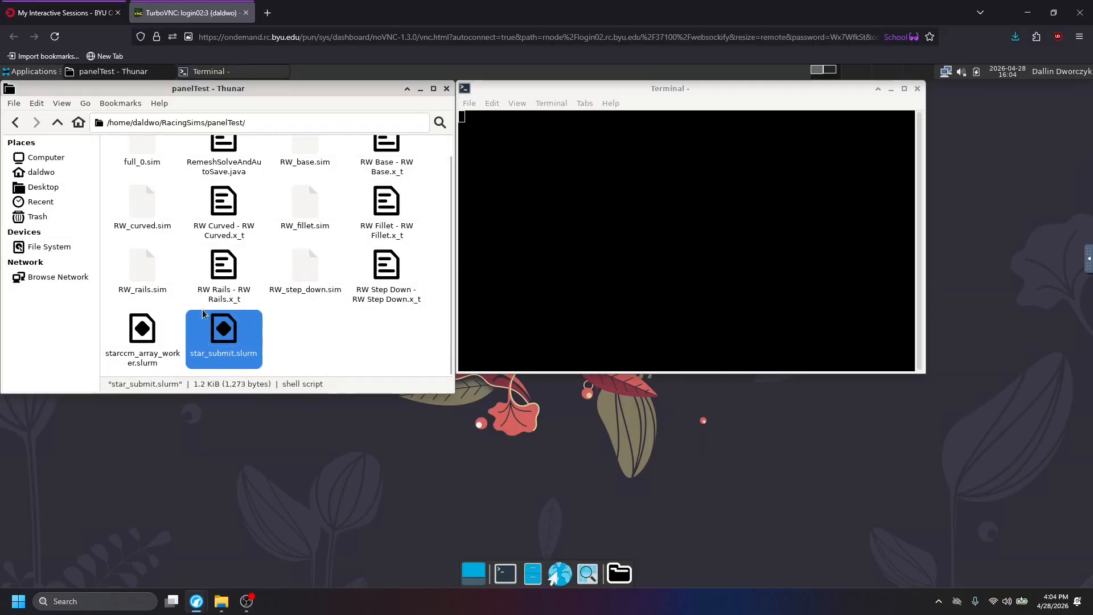
In the new terminal, change from the home directory directly to RacingSims/panelTest.
left_click(619, 289)
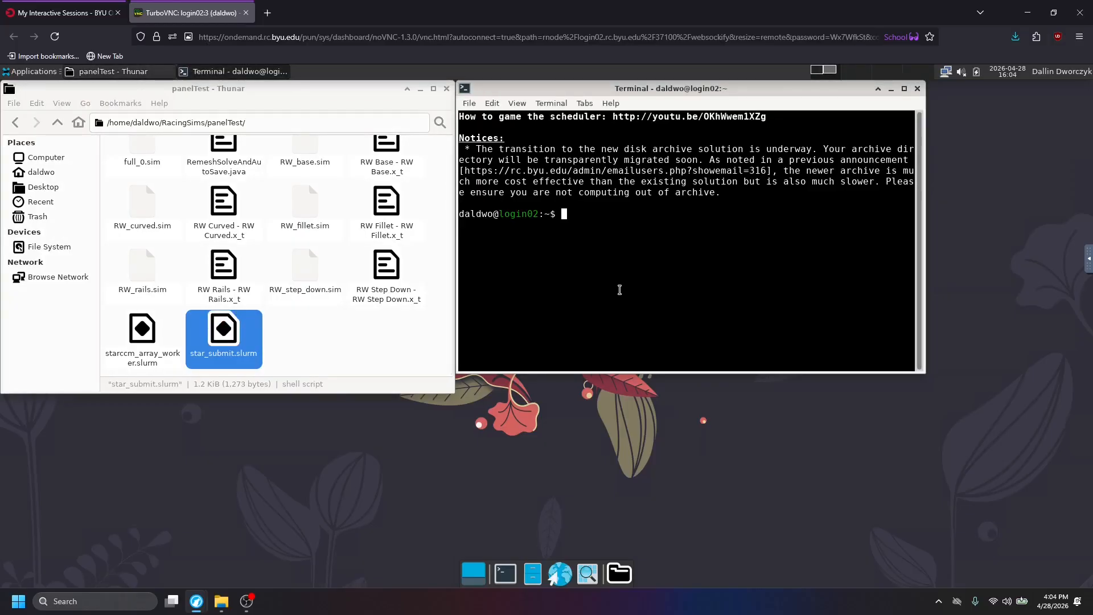
type("sbat")
key("BackSpace")
key("BackSpace")
key("BackSpace")
key("BackSpace")
type("cd")
type("RacingSisms")
key("BackSpace")
key("BackSpace")
key("BackSpace")
type("ms/Pan")
key("BackSpace")
key("BackSpace")
key("BackSpace")
type("panelTest")
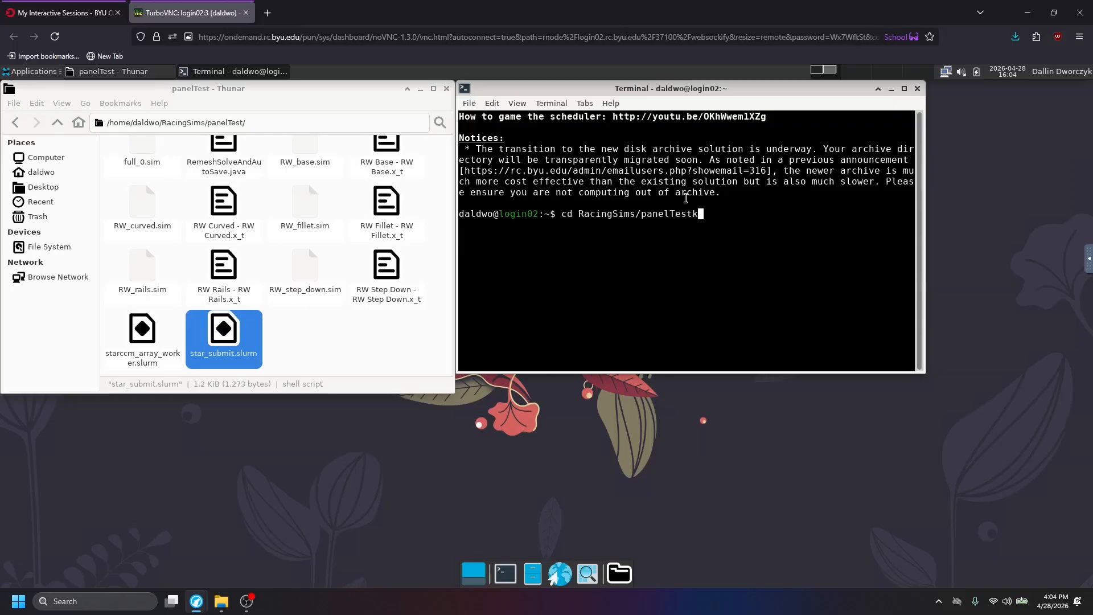
key("Return")
Go back to the home directory in the terminal and change into RacingSims.
type("cd")
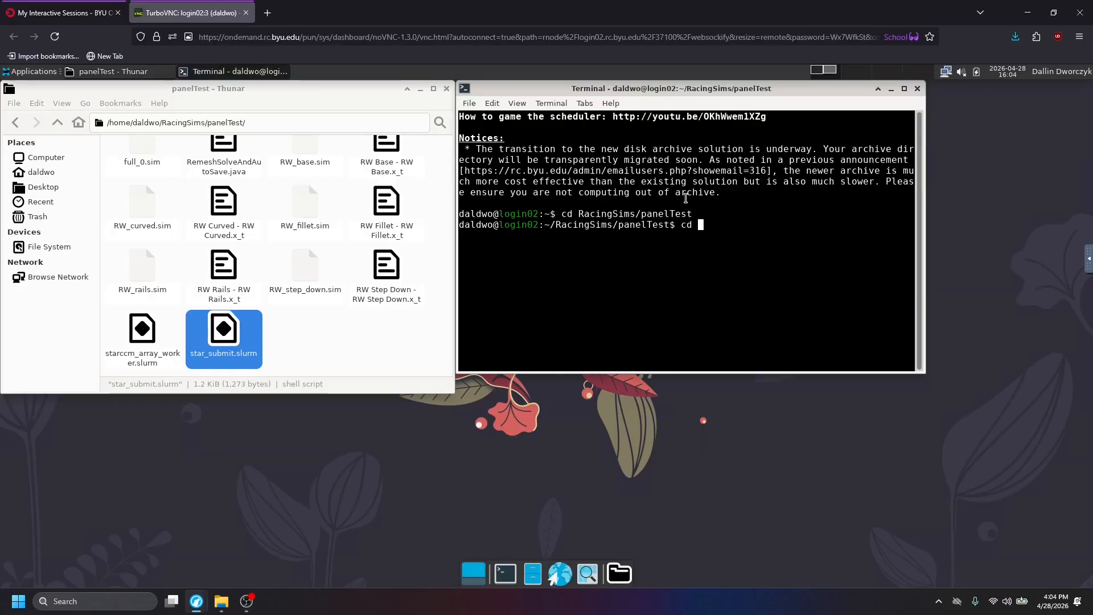
type(" ~")
key("Return")
type("cd Racin")
type("gSIi")
key("BackSpace")
key("BackSpace")
type("ims")
key("Return")
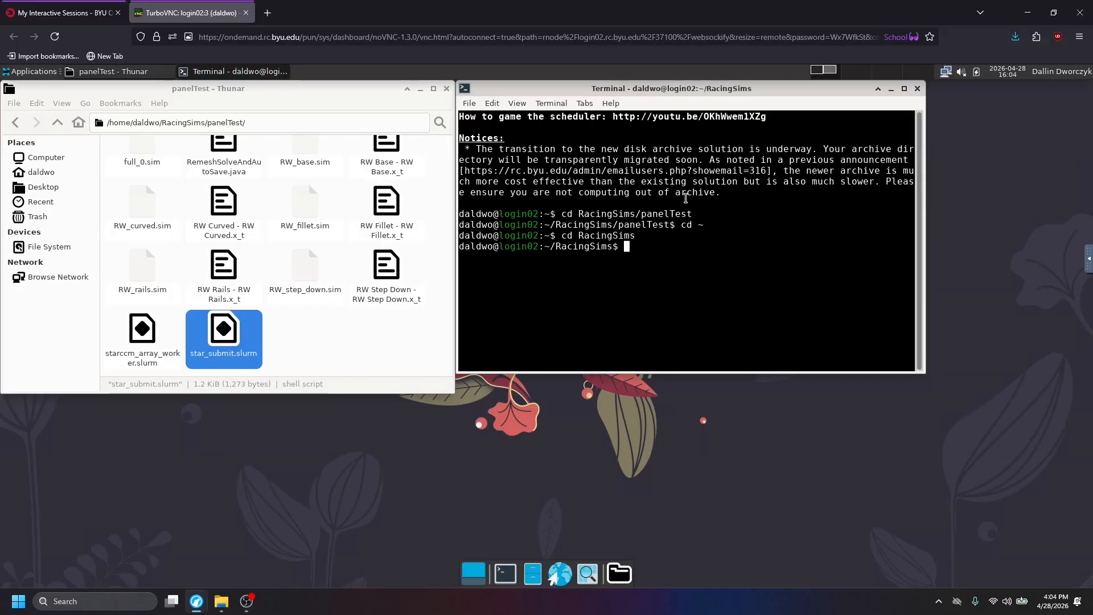
List the RacingSims folders, change into panelTest and list its files.
type("ls")
key("Return")
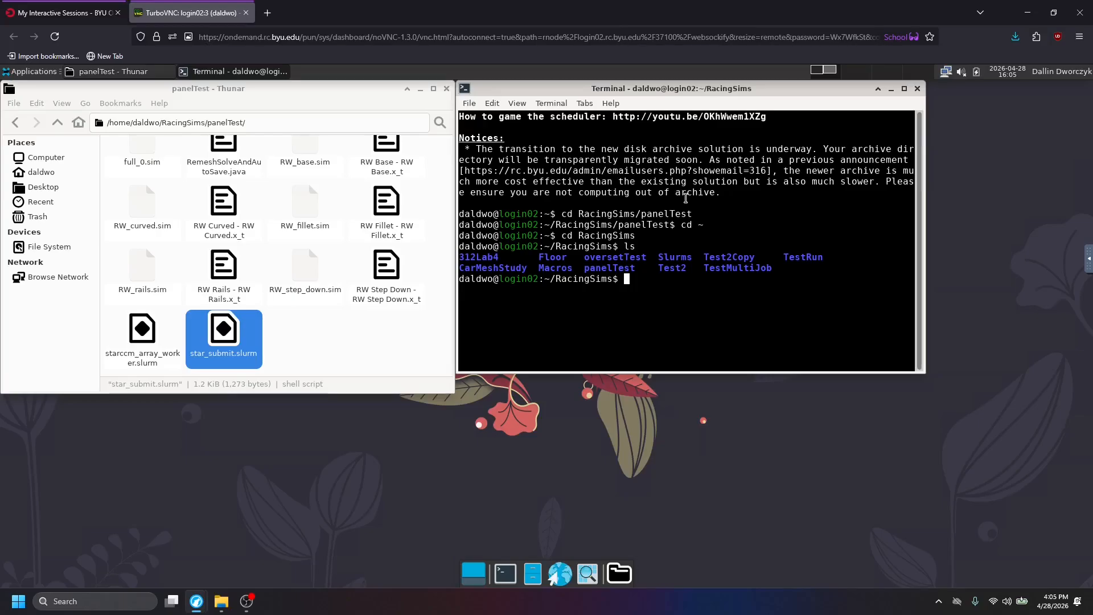
type("cd panelTest")
key("Return")
type("ls")
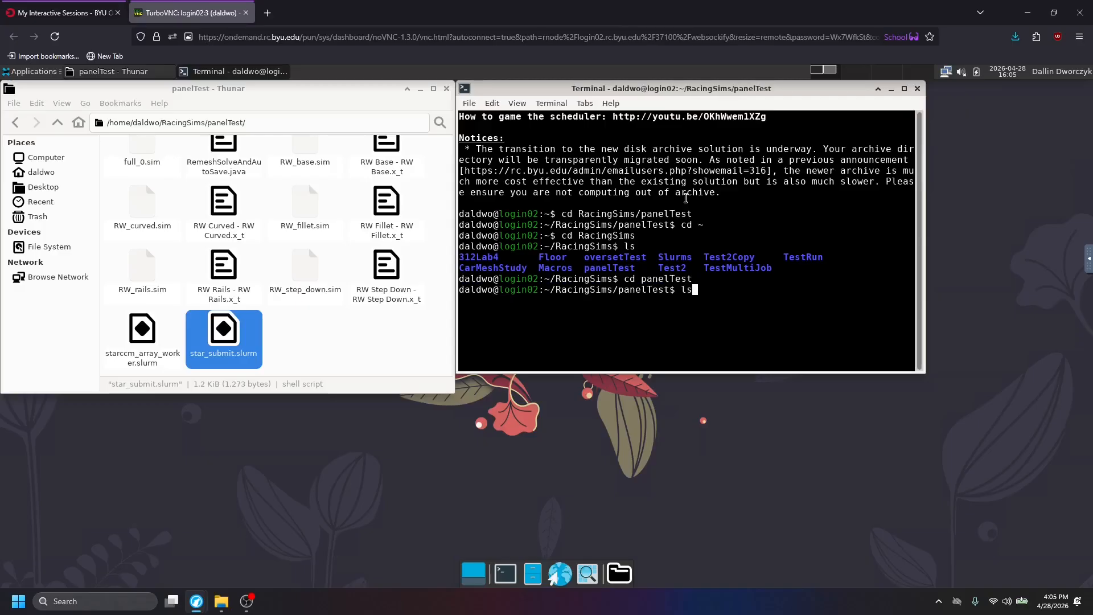
key("Return")
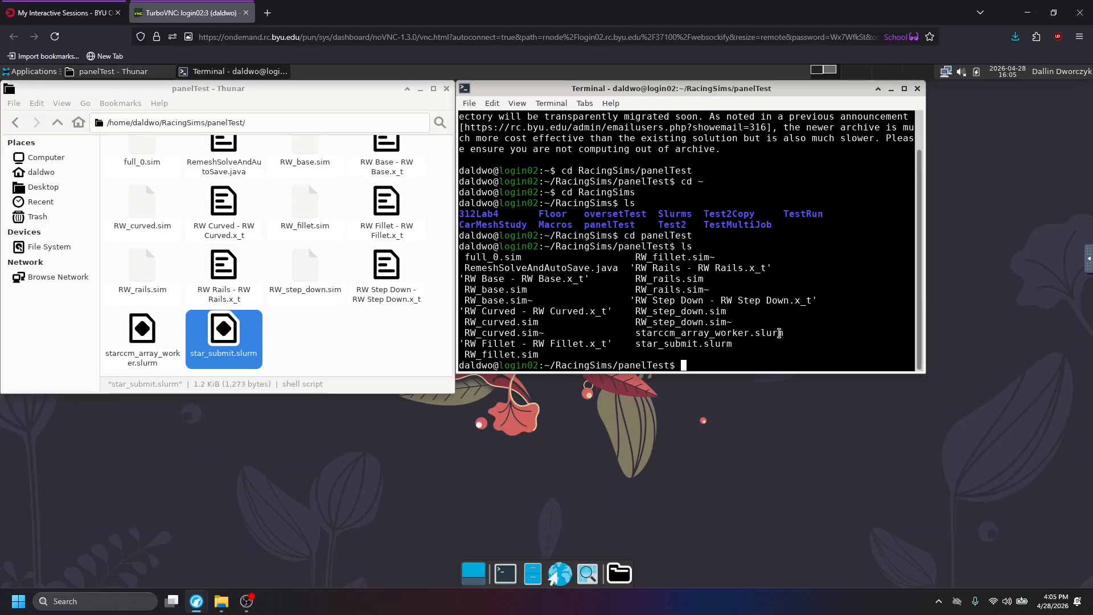
Submit star_submit.slurm to the cluster with sbatch from the panelTest directory.
type("sbatch star_submit.slurm")
key("Return")
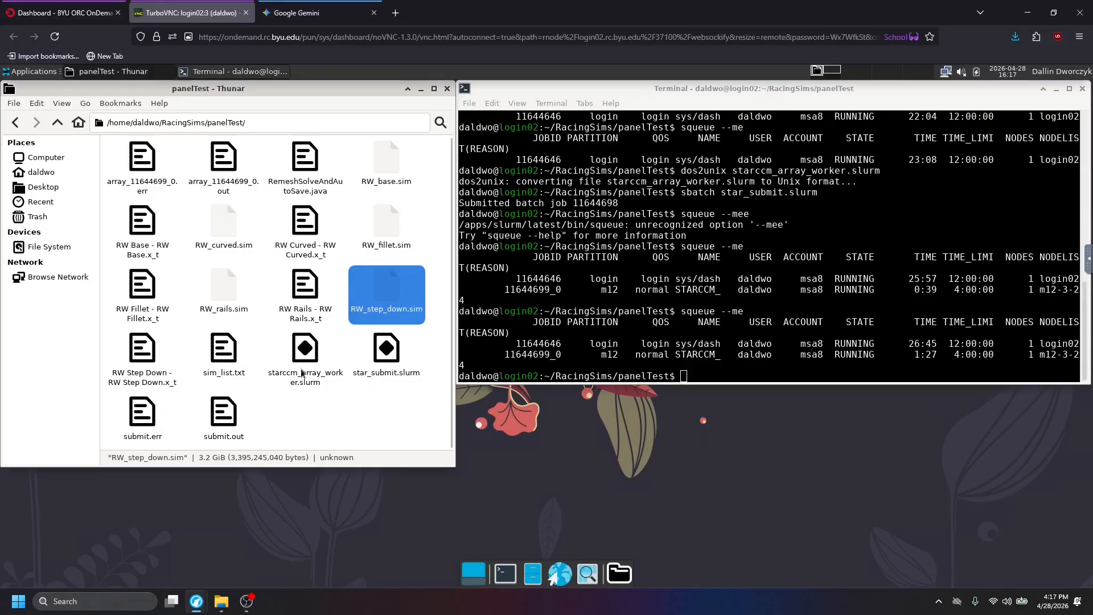
Rerun the earlier sbatch star_submit.slurm command in the panelTest terminal to submit the simulations again.
left_click(377, 357)
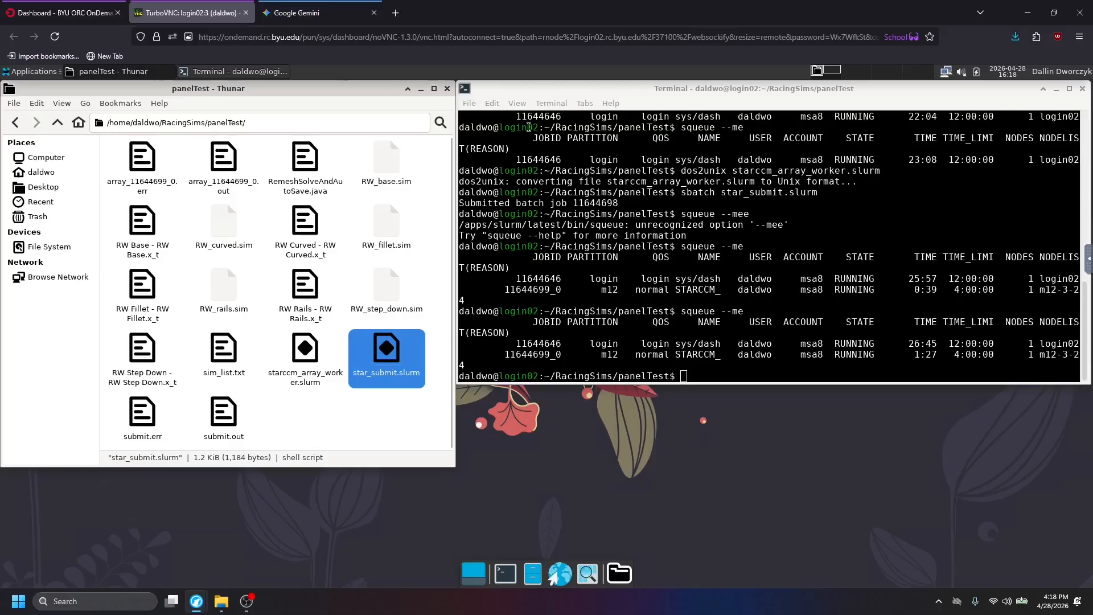
left_click(391, 396)
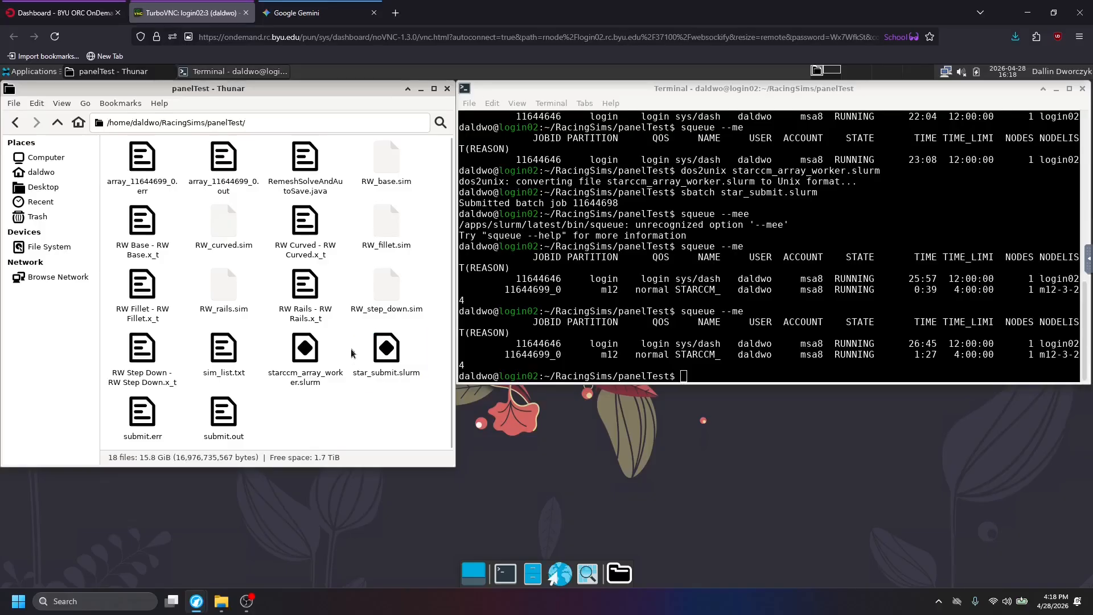
left_click(777, 369)
key("Up")
key("Up")
key("Up")
key("Up")
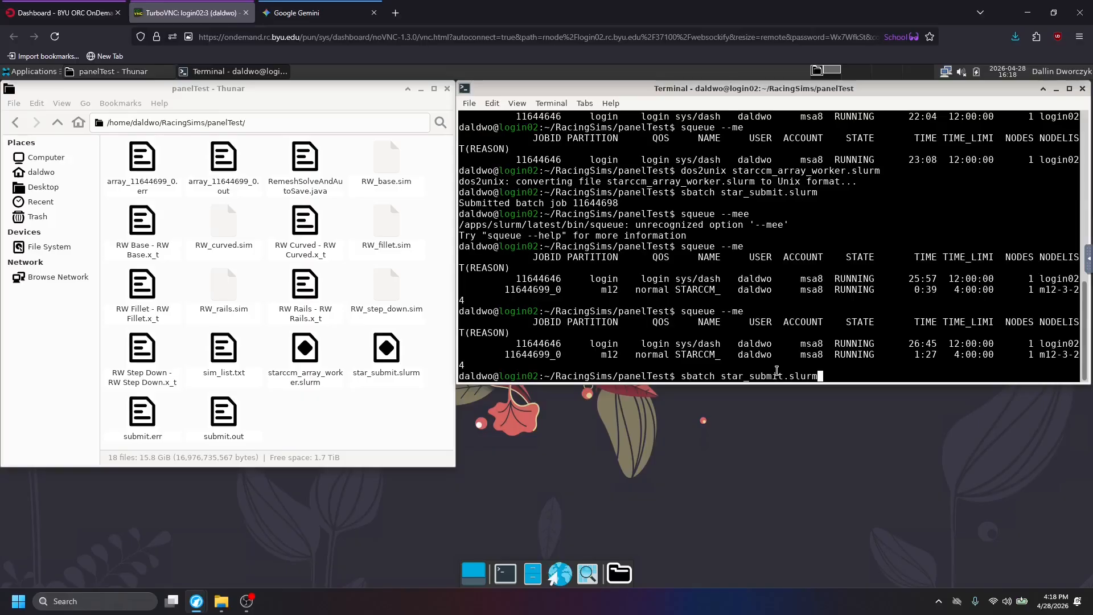
key("Return")
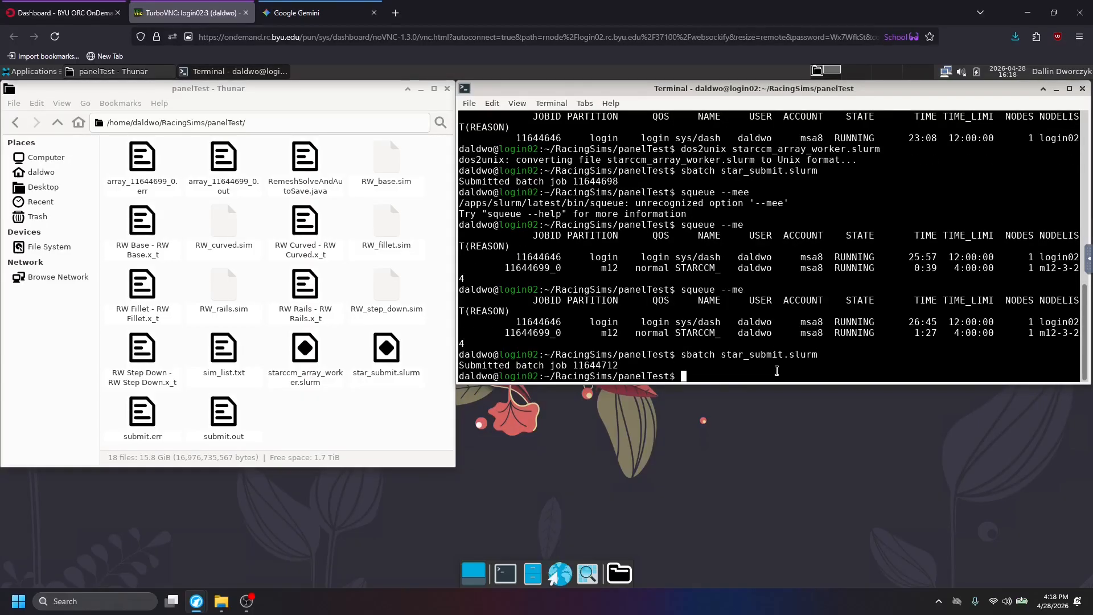
Check the status of your own cluster jobs with squeue --me.
key("Up")
key("Up")
key("Return")
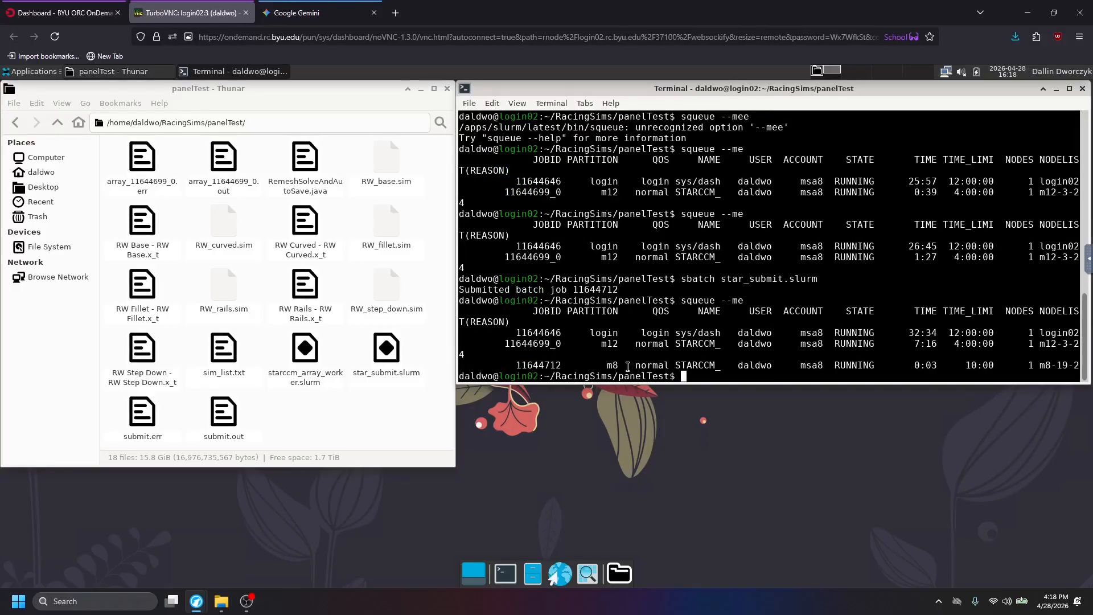
Switch to the OnDemand dashboard, reload Active Jobs and delete the older STARCCM_ARRAY job 11644699.
left_click(62, 12)
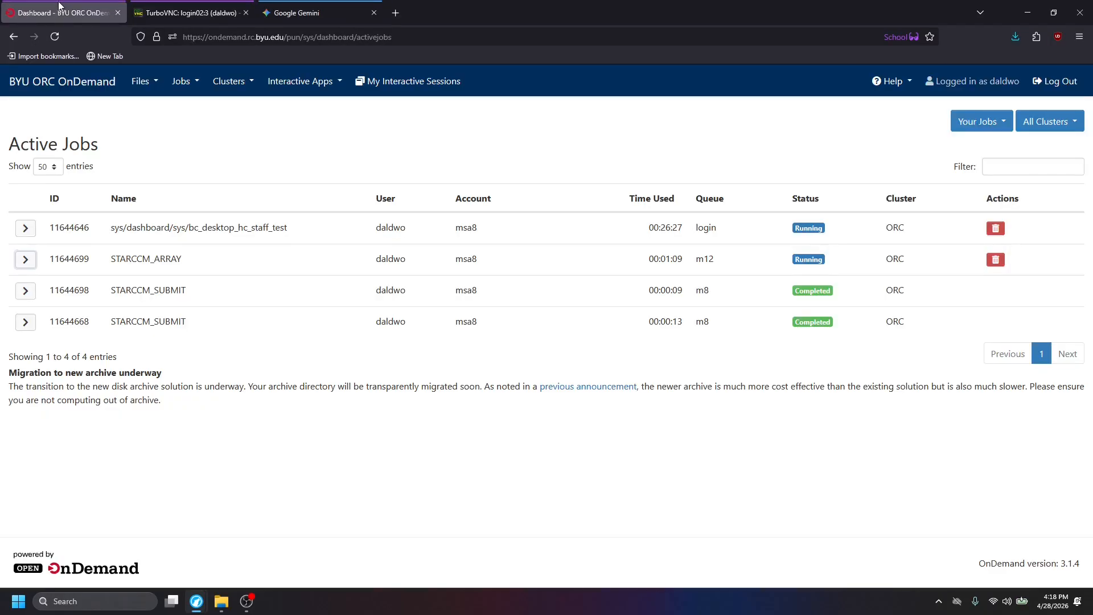
left_click(55, 37)
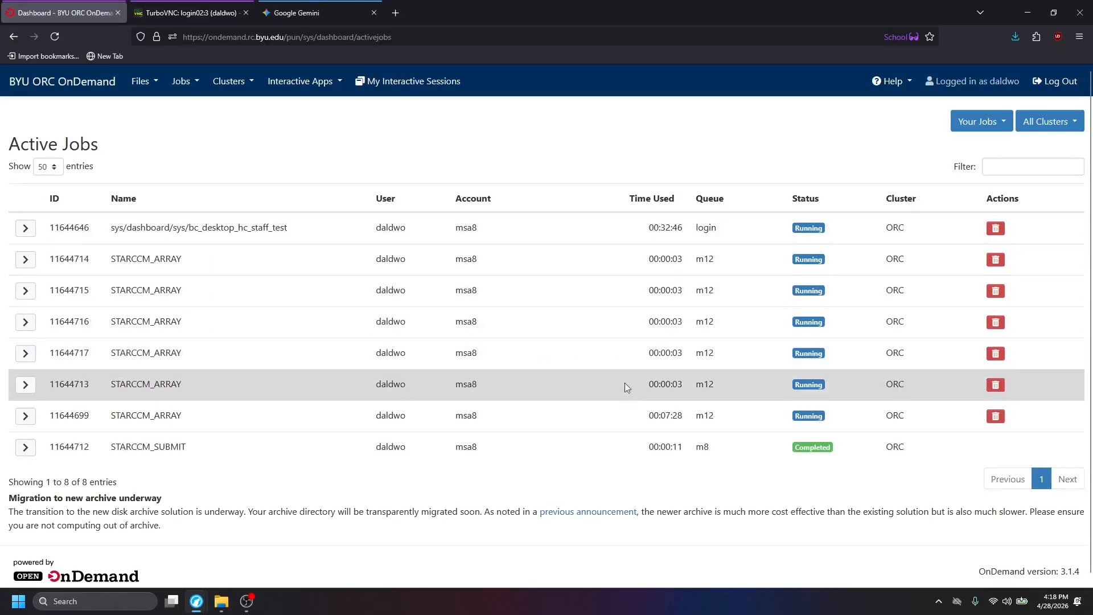
left_click(995, 416)
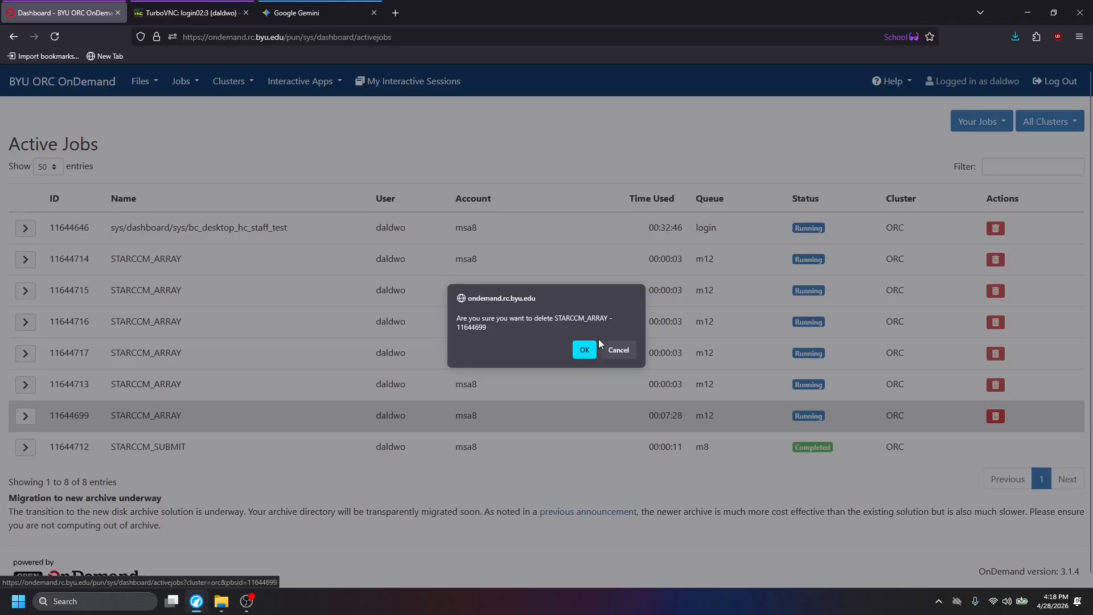
left_click(585, 348)
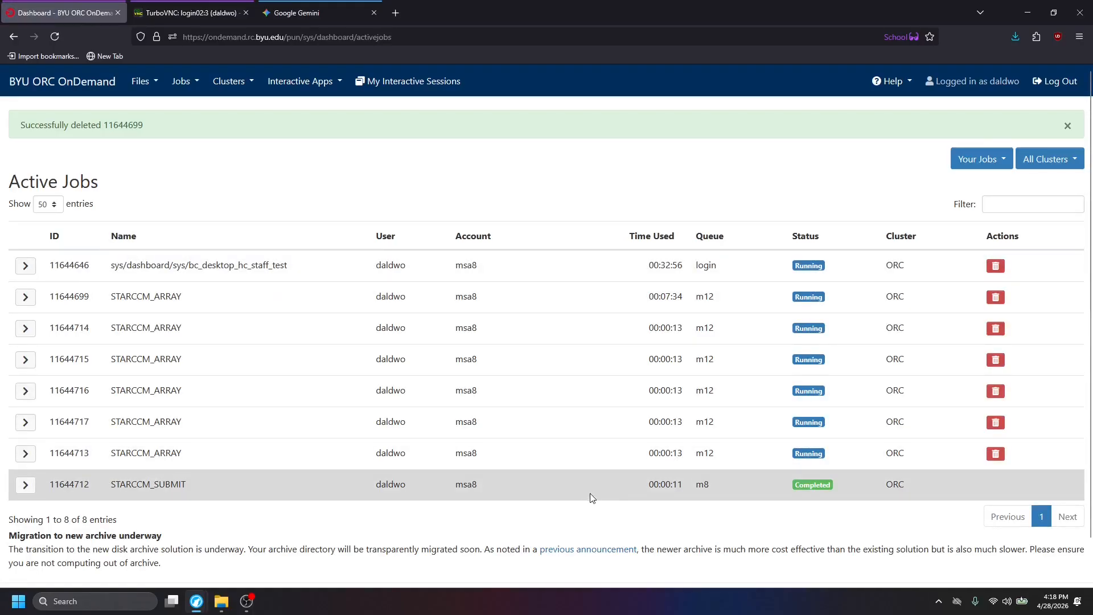
left_click_drag(117, 486, 225, 490)
left_click(225, 489)
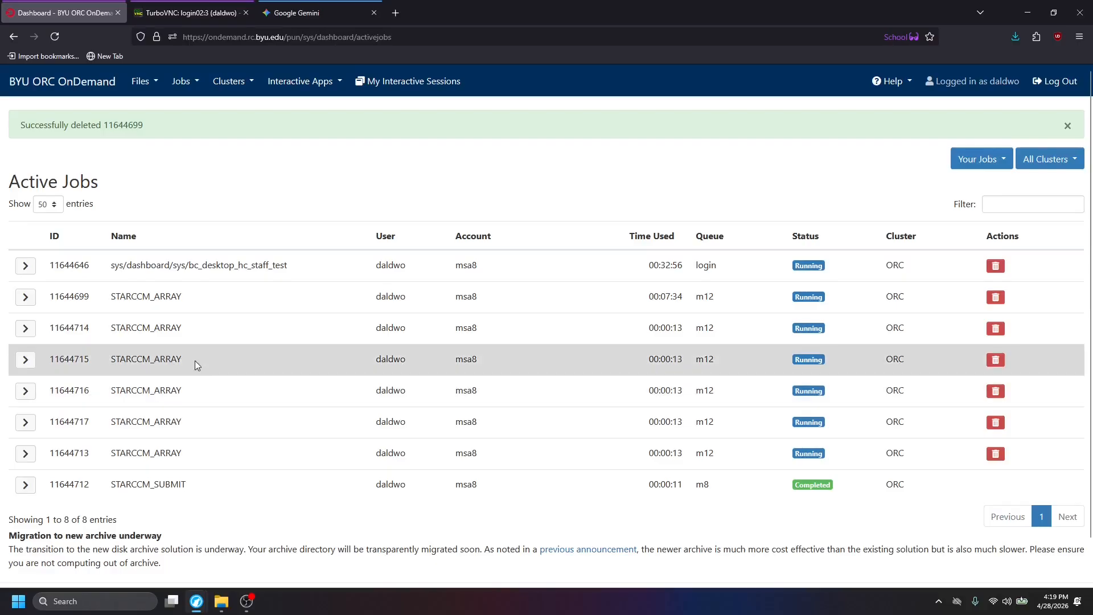
Return to the remote desktop and open sim_list.txt from the panelTest folder to review the listed simulations.
key("ctrl+Tab")
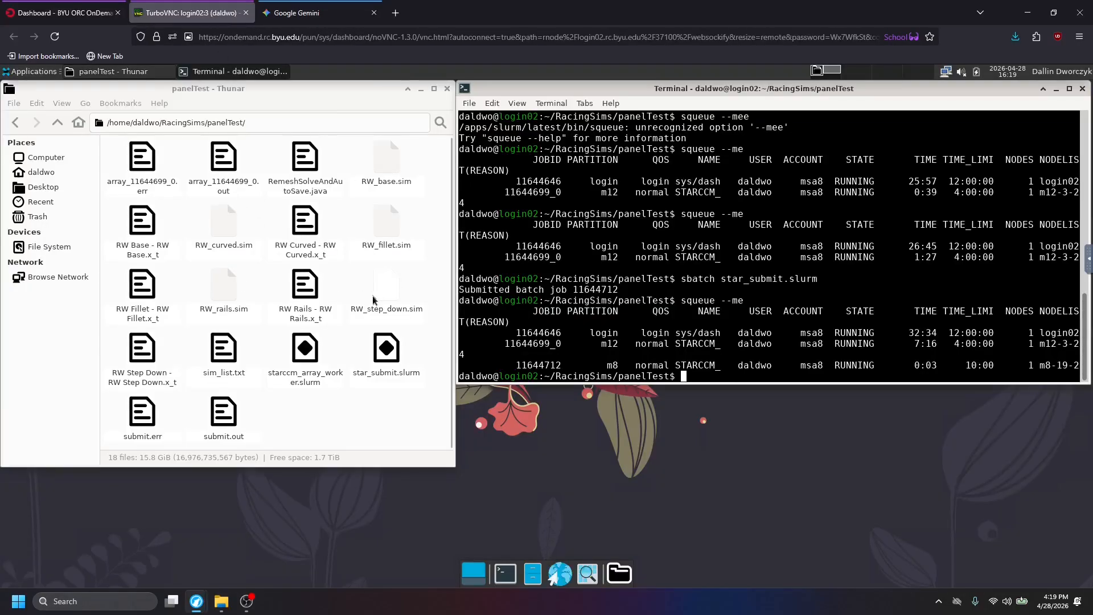
left_click(334, 412)
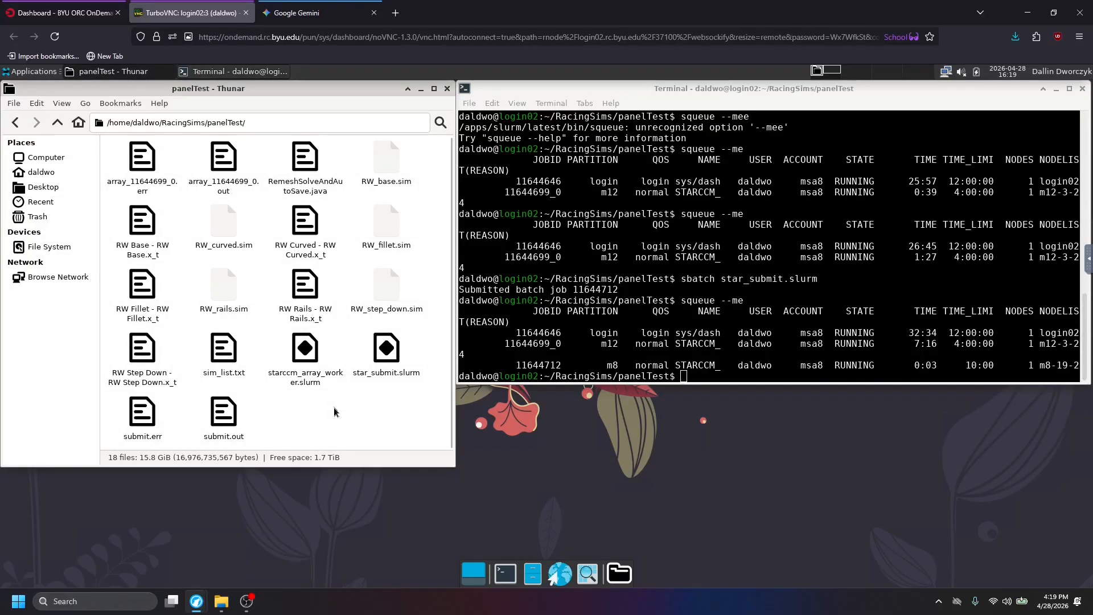
double_click(226, 357)
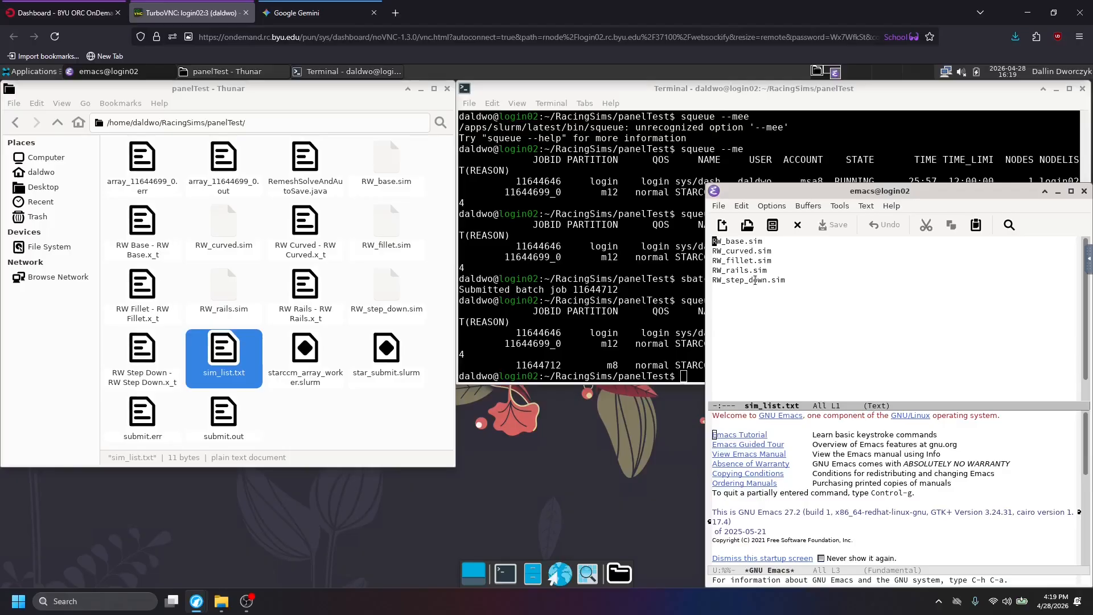
left_click(792, 280)
Recheck the array jobs with squeue --me in the terminal and return to the dashboard's Active Jobs list.
left_click(649, 318)
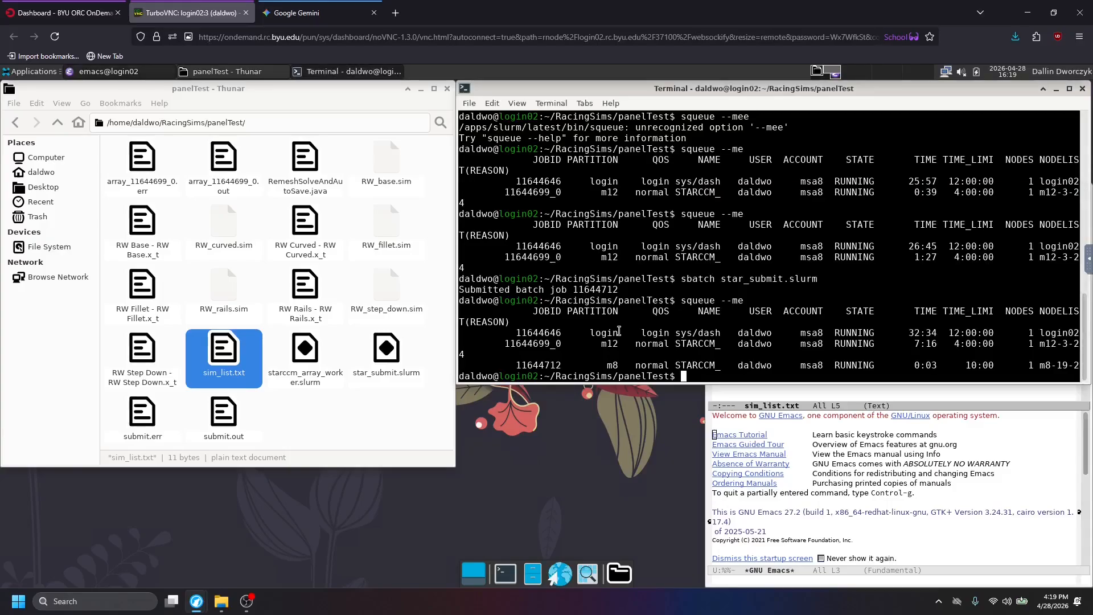
key("Up")
key("Return")
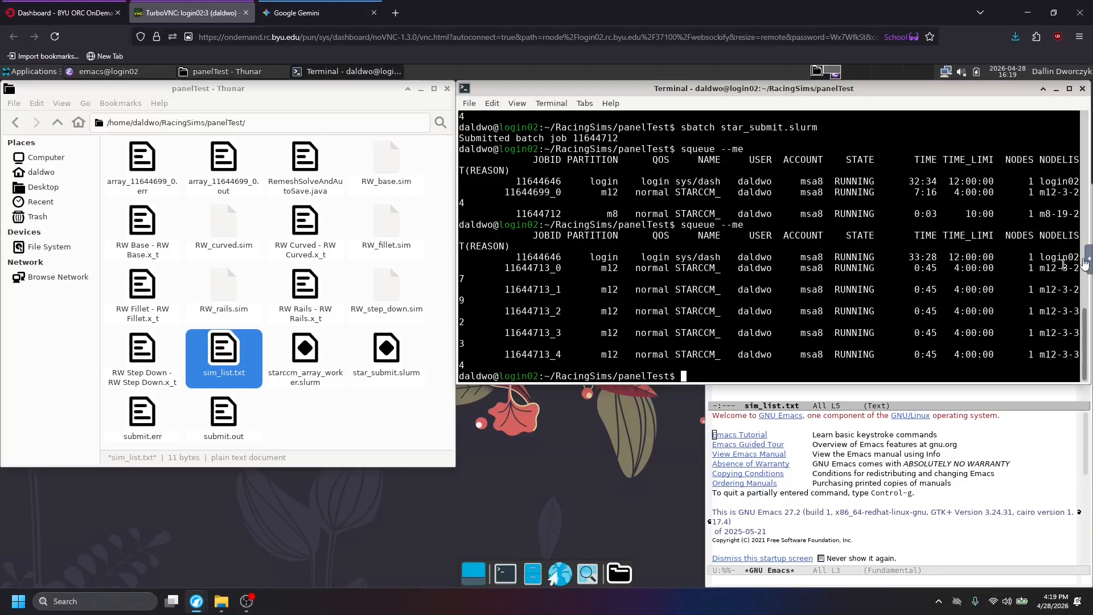
scroll(1087, 330, "up", 2)
scroll(1087, 330, "down", 2)
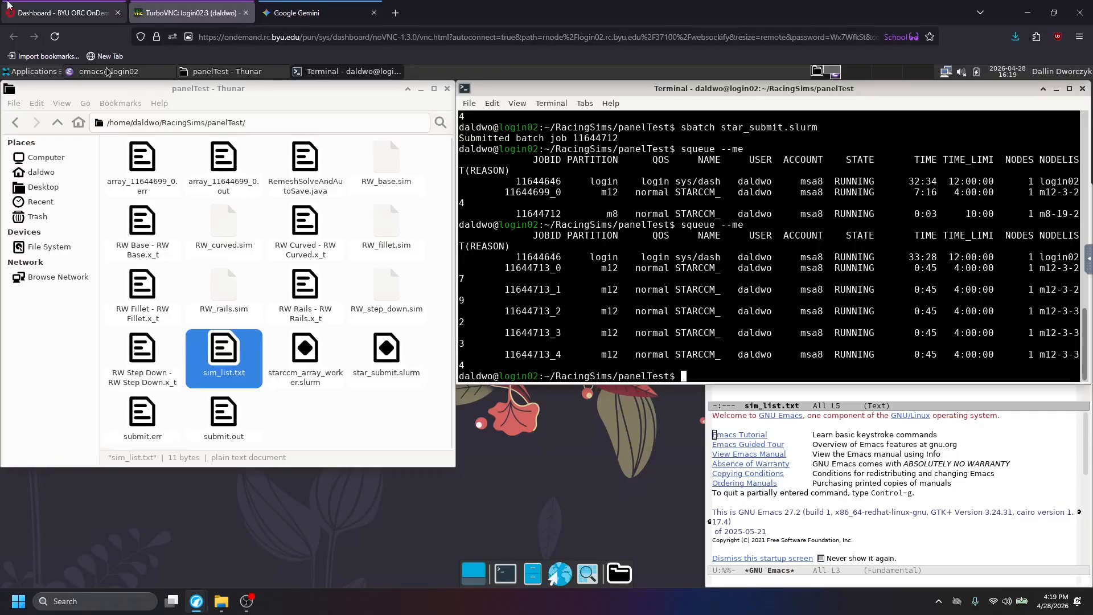
left_click(60, 13)
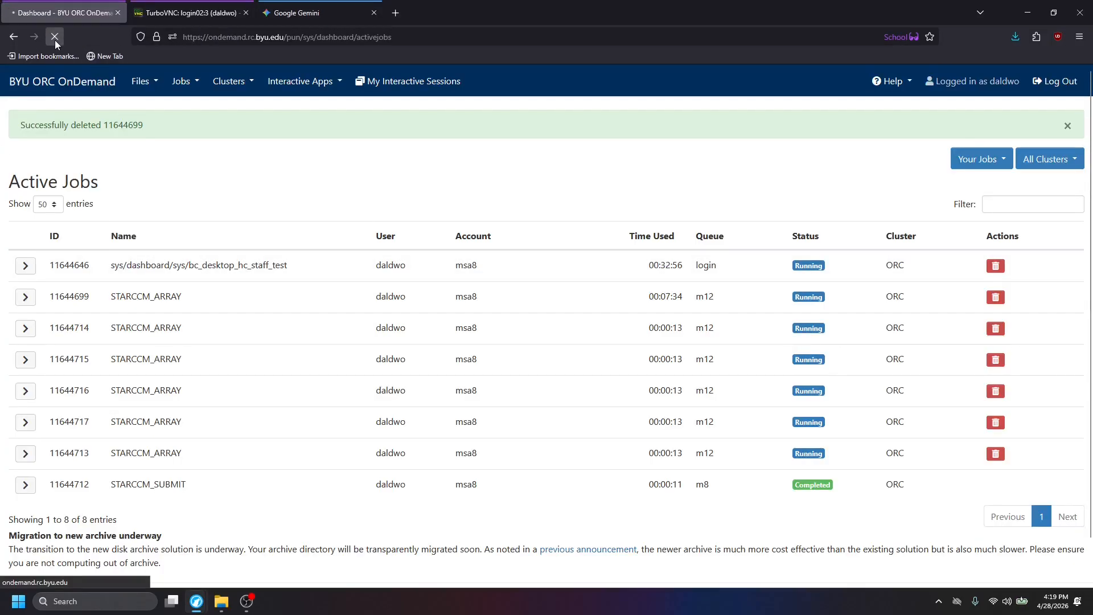
Refresh the Active Jobs list on the OnDemand dashboard to track the running STARCCM_ARRAY jobs.
left_click(55, 38)
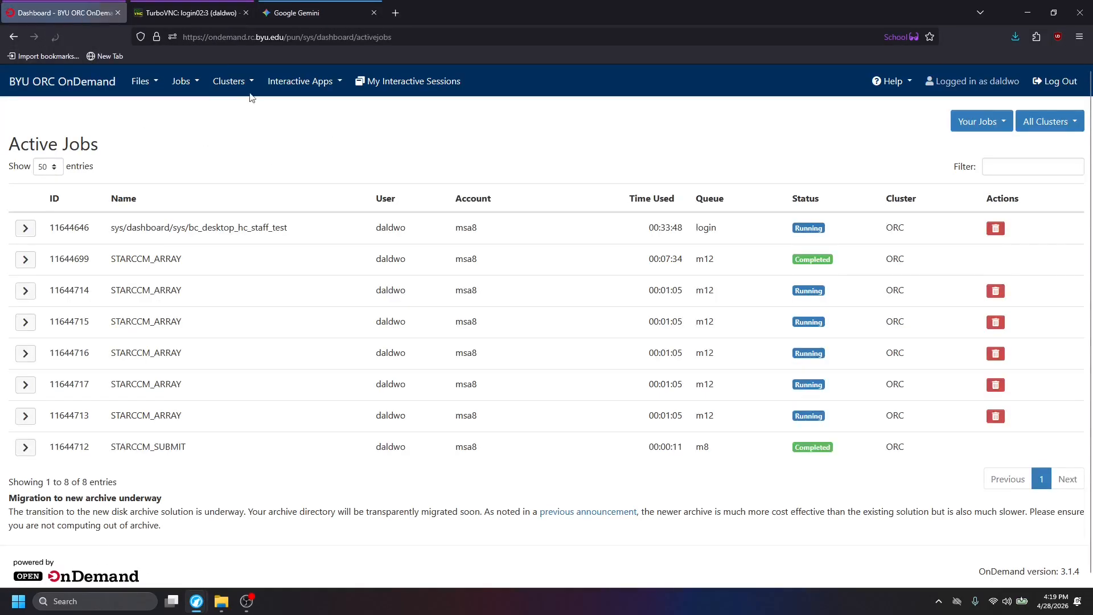
left_click(191, 13)
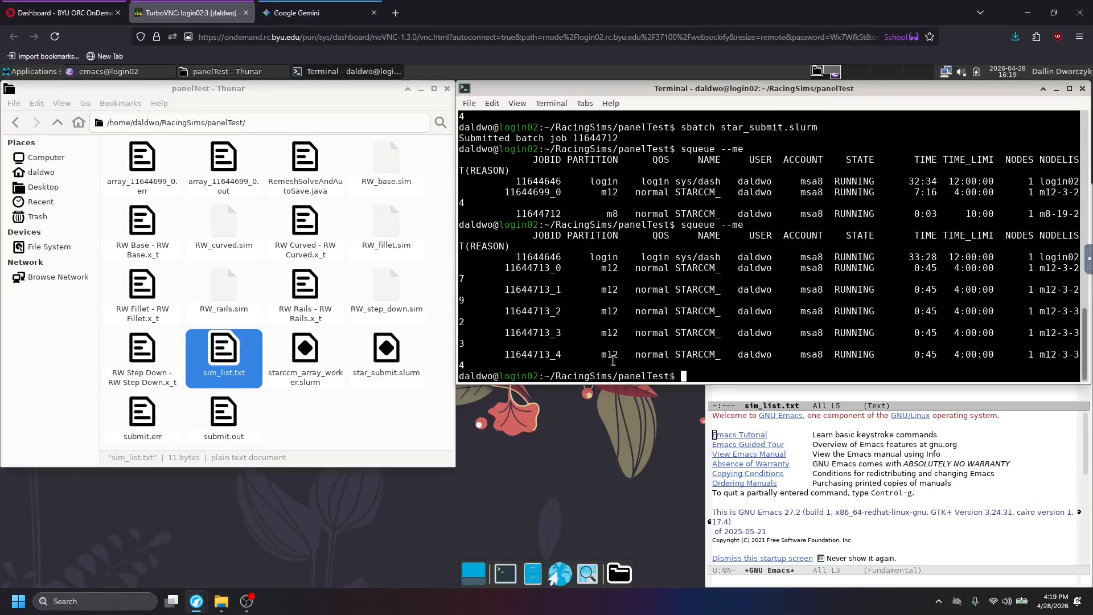
left_click(63, 12)
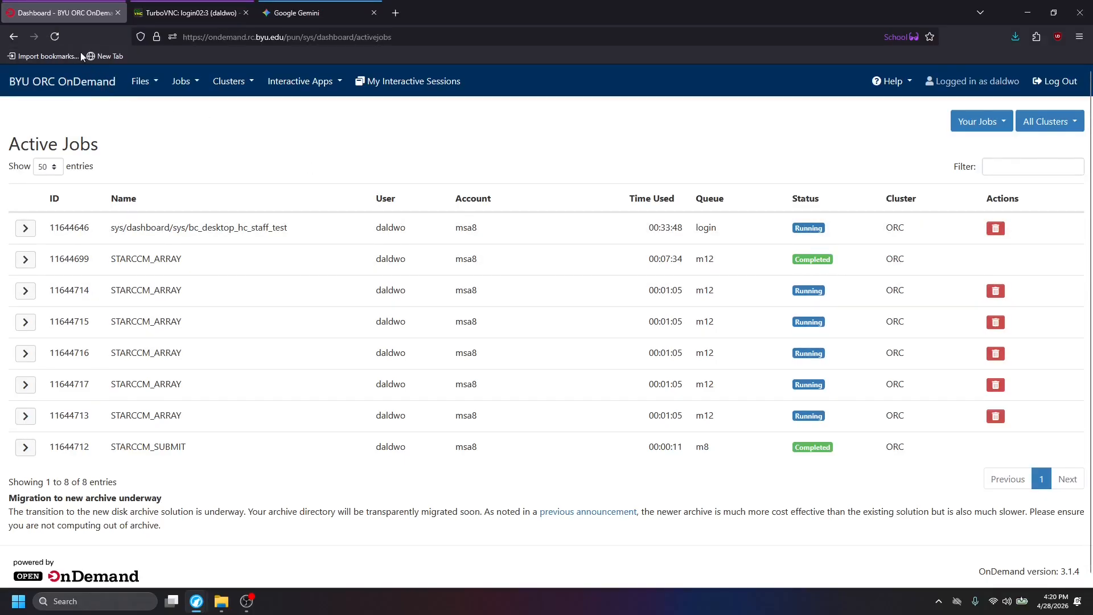
left_click(55, 37)
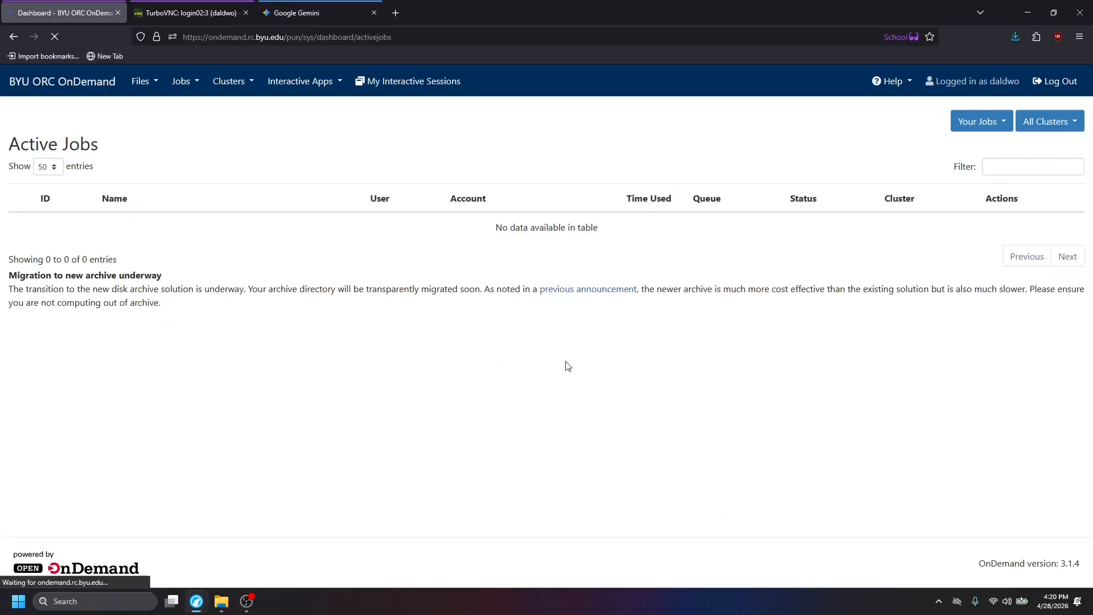
Rerun squeue --me in the remote desktop's terminal and refresh Active Jobs on the dashboard again.
left_click(194, 12)
key("Up")
key("Return")
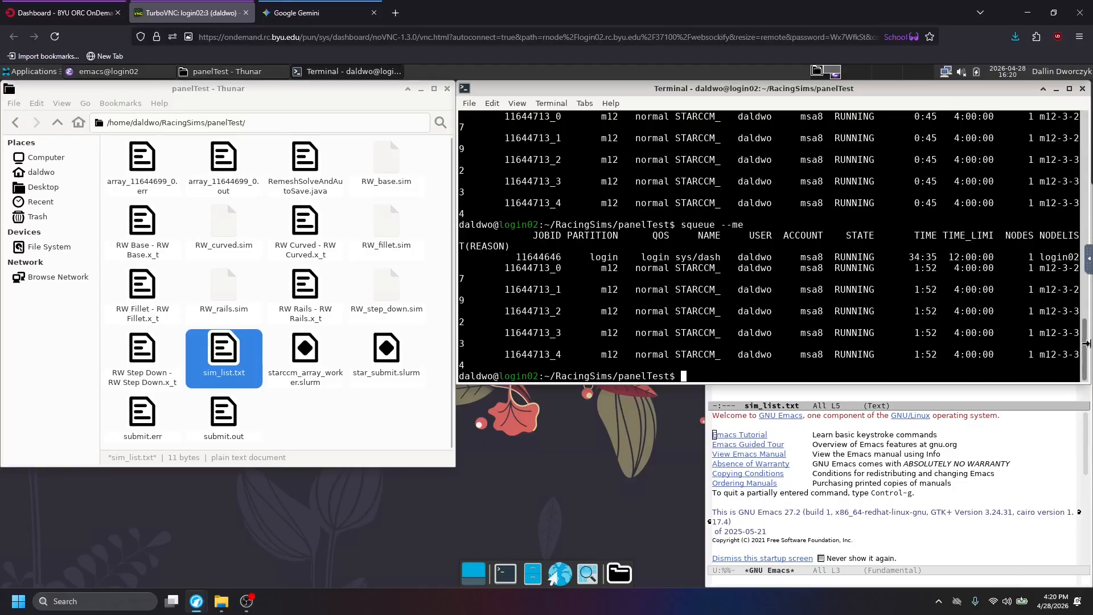
left_click(62, 12)
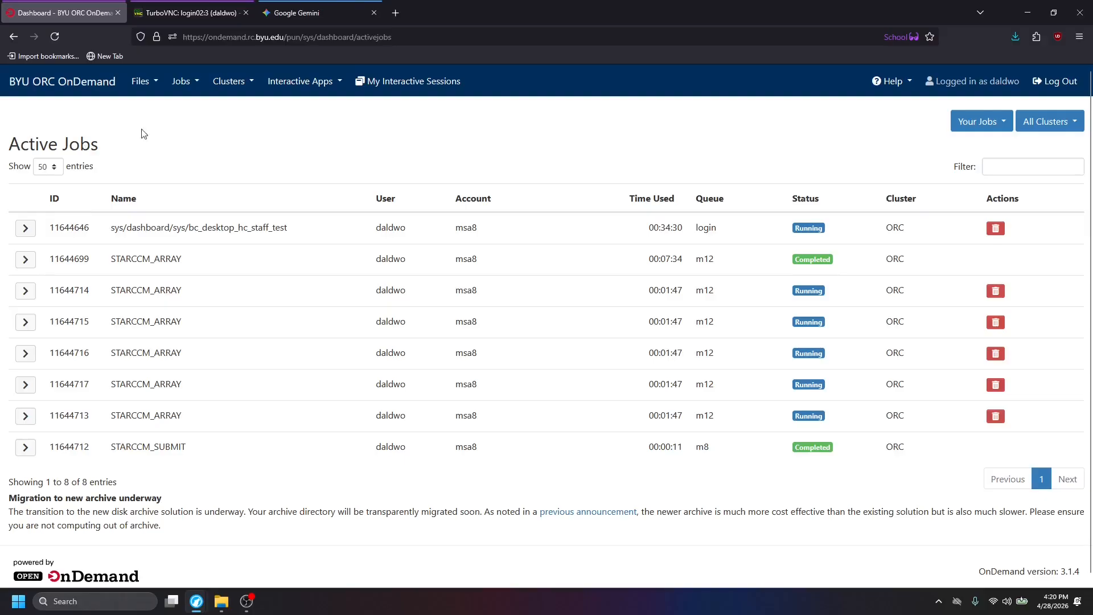
left_click(57, 34)
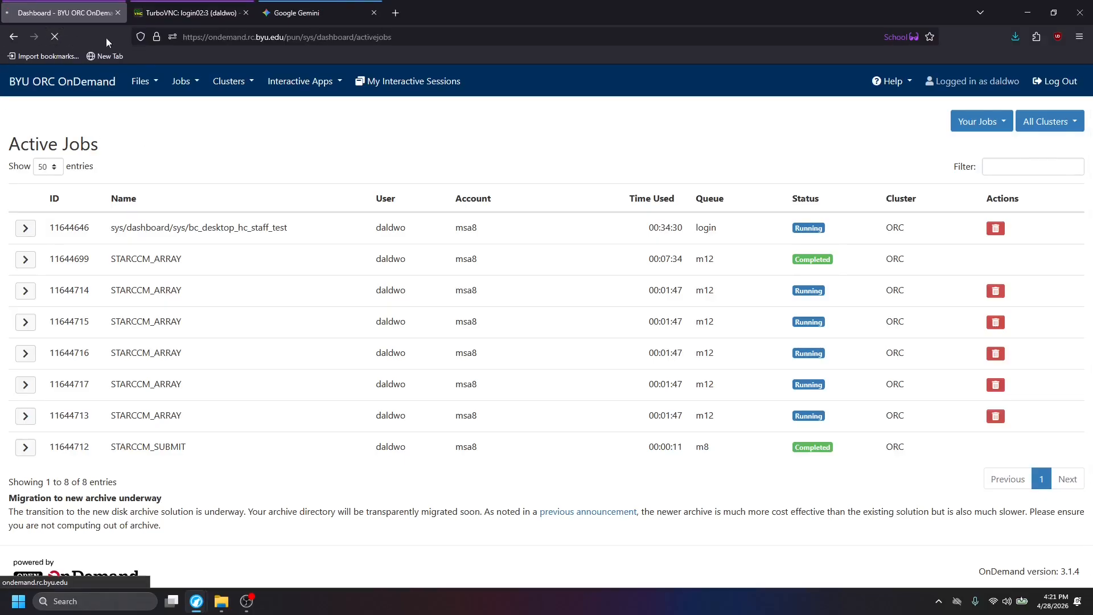
In the remote desktop, open starccm_array_worker.slurm from the panelTest folder, review its Run STAR-CCM+ section and close it.
left_click(199, 7)
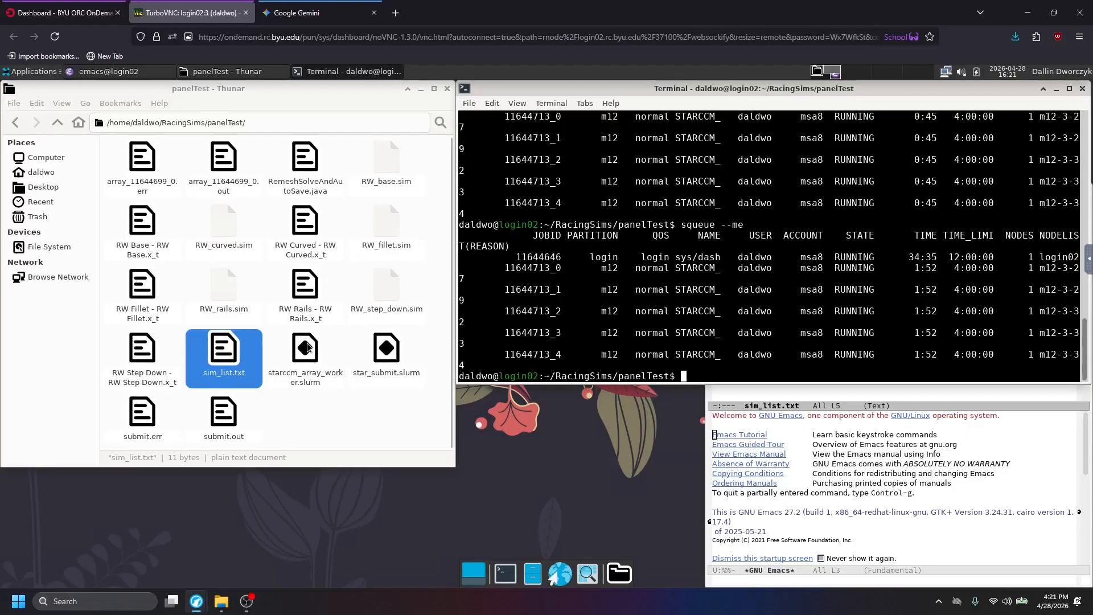
left_click(316, 355)
double_click(316, 355)
scroll(157, 332, "down", 10)
scroll(157, 333, "up", 2)
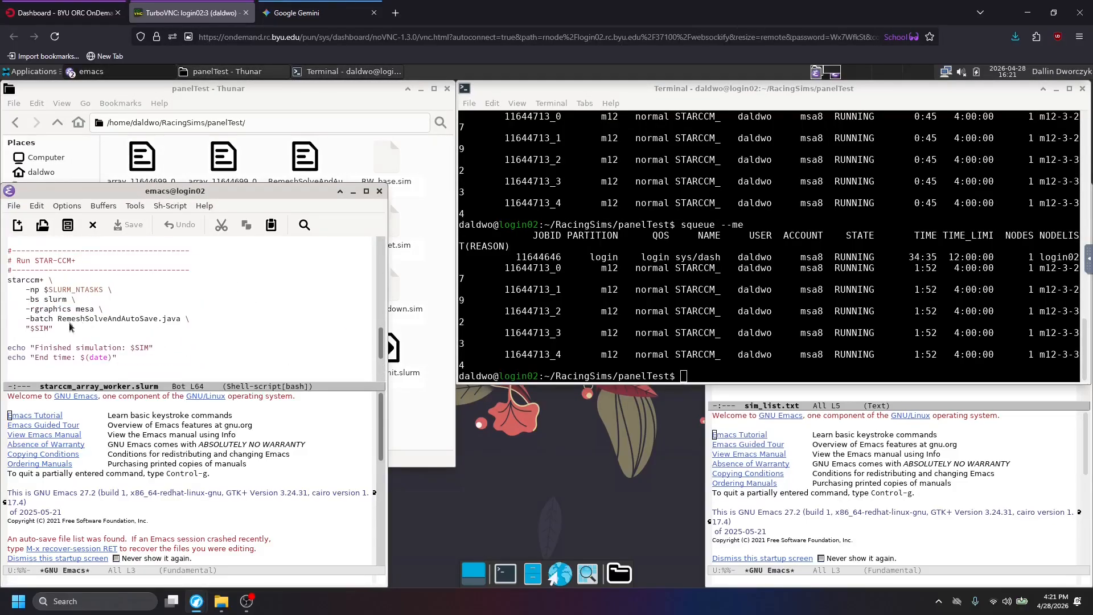
scroll(65, 319, "up", 3)
scroll(63, 322, "down", 3)
scroll(60, 324, "up", 4)
scroll(59, 327, "down", 5)
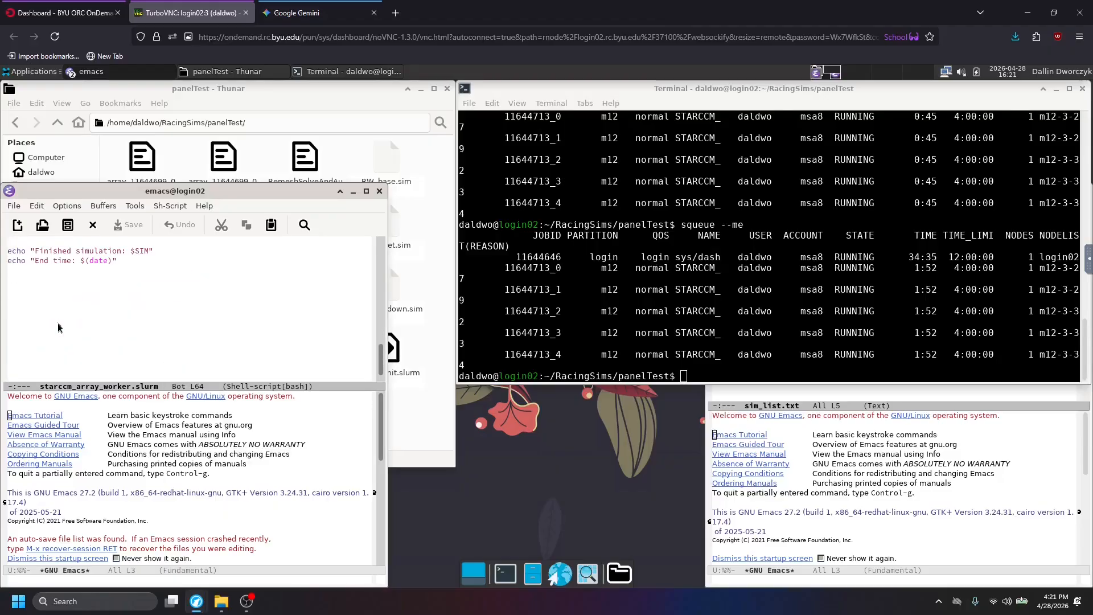
scroll(59, 327, "up", 5)
left_click(380, 191)
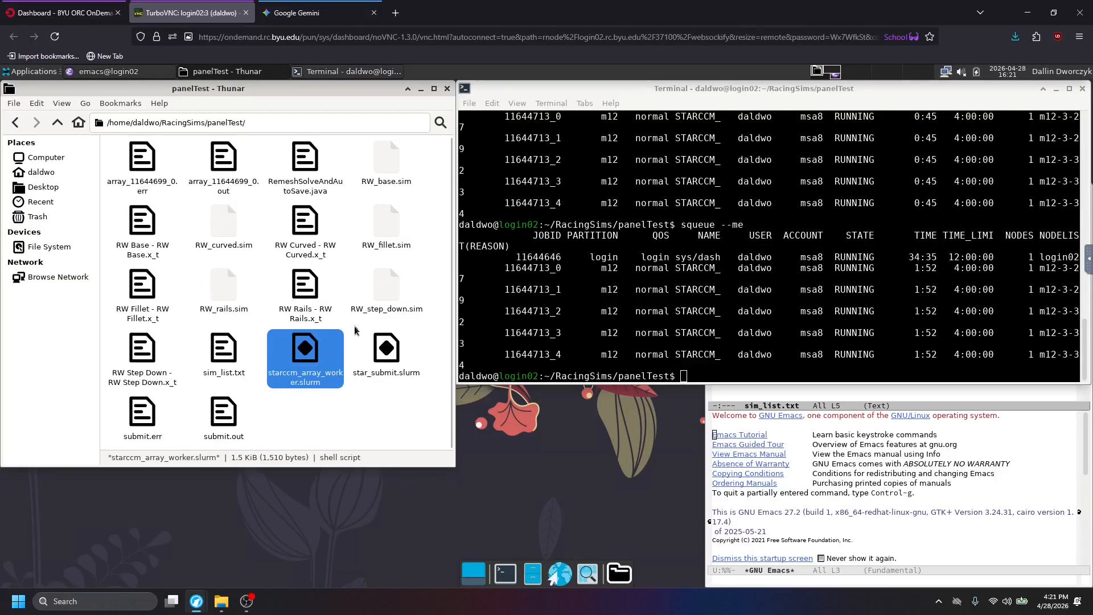
Open RemeshSolveAndAutoSave.java from the panelTest folder, review the part that saves the simulation and close it.
left_click(234, 403)
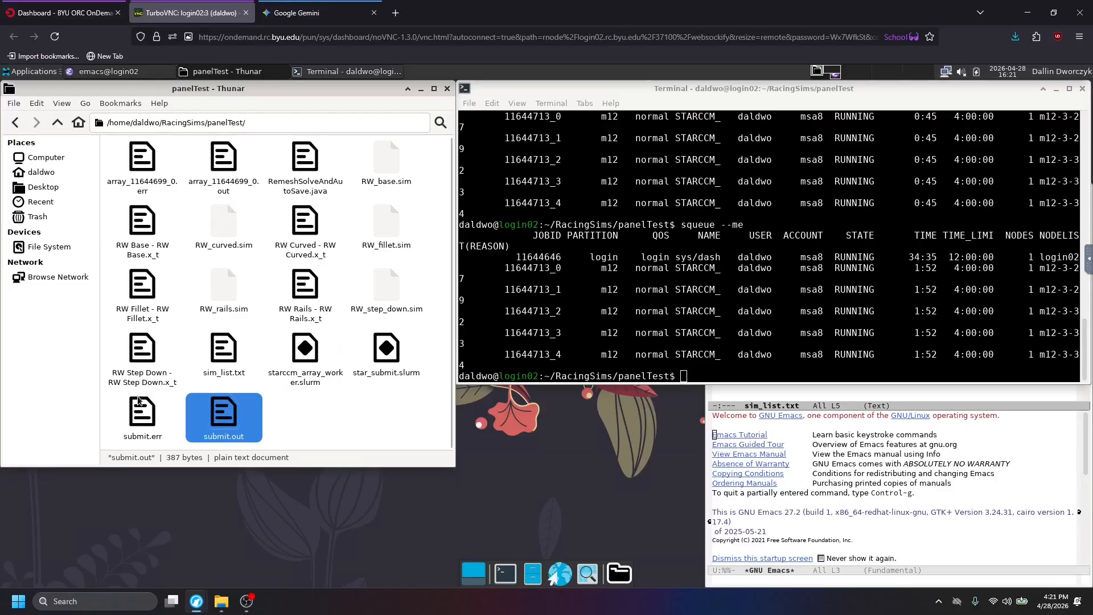
left_click(134, 344)
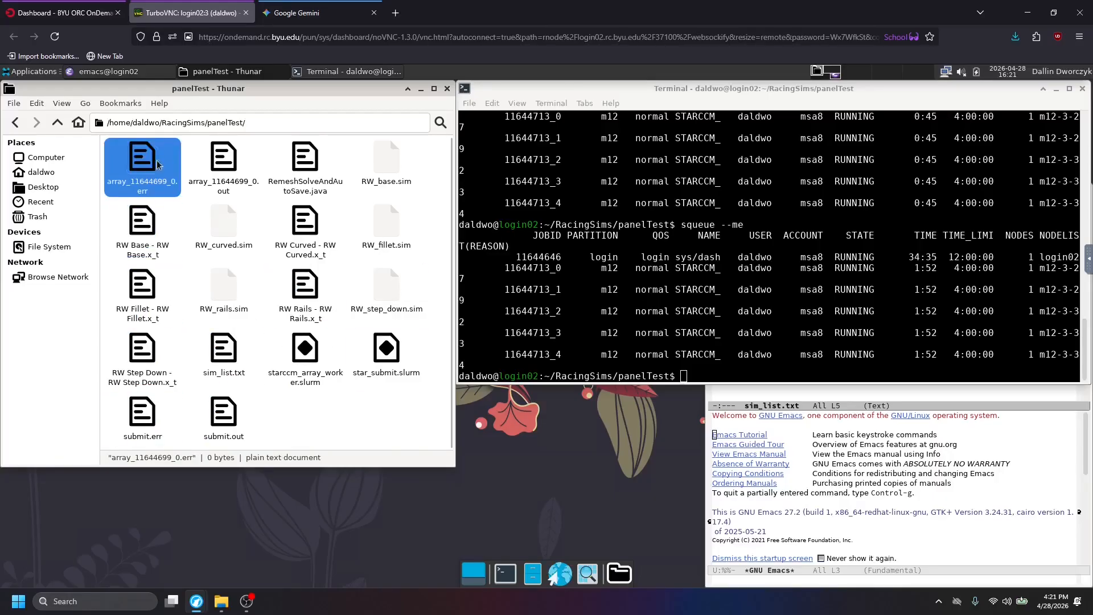
left_click(307, 153)
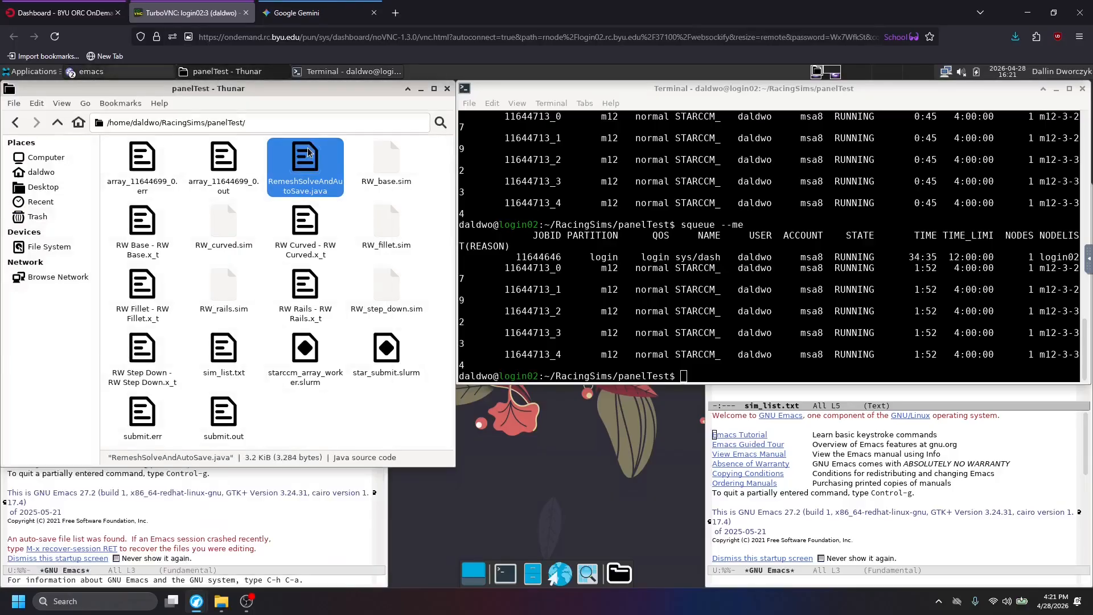
scroll(191, 329, "down", 15)
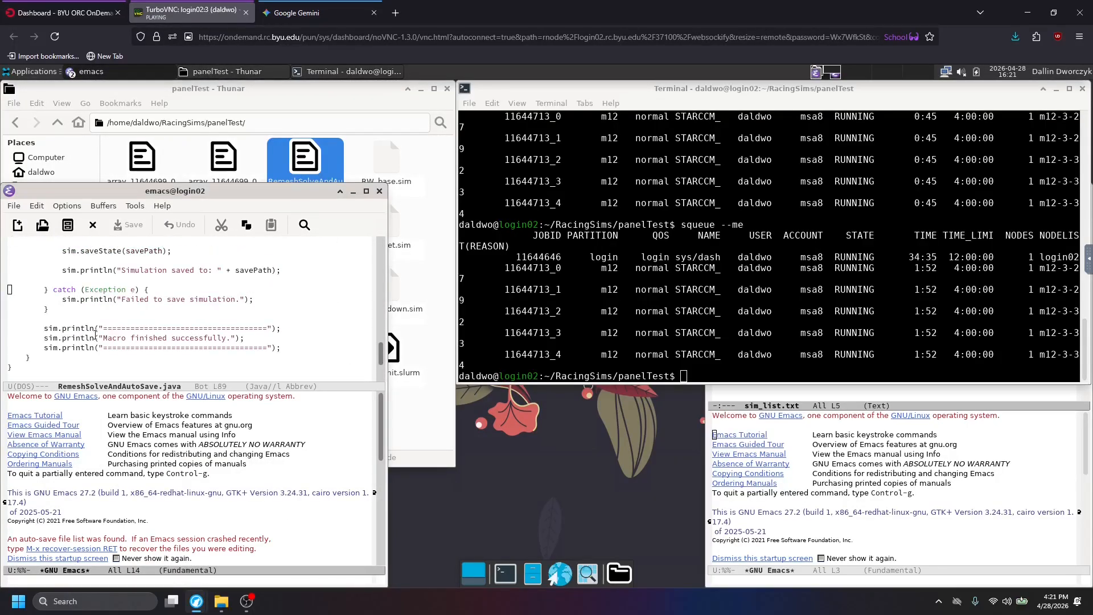
scroll(144, 339, "up", 1)
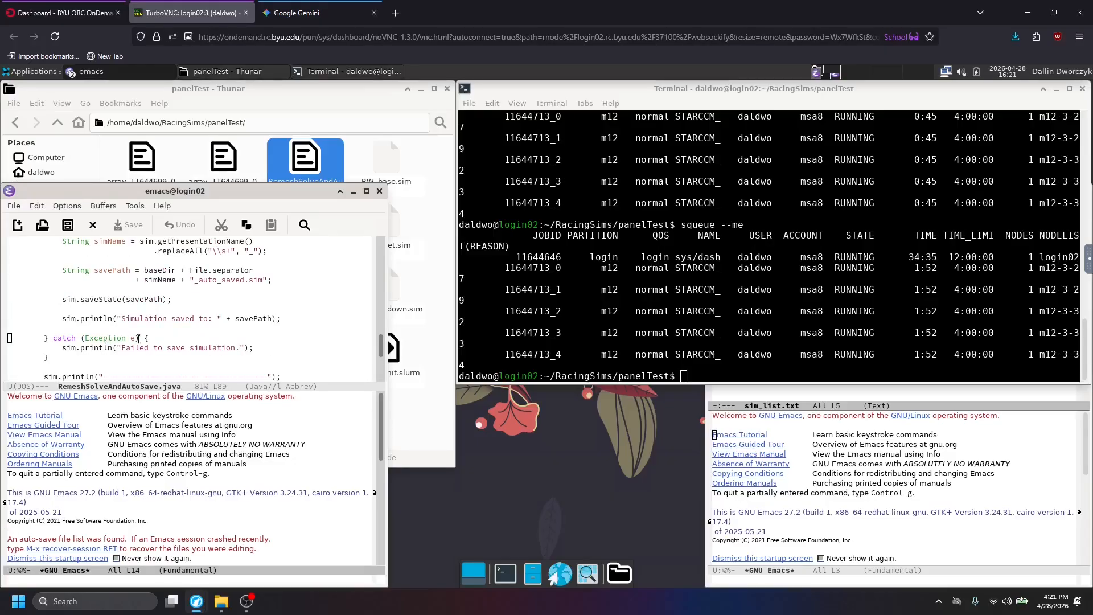
scroll(131, 319, "up", 1)
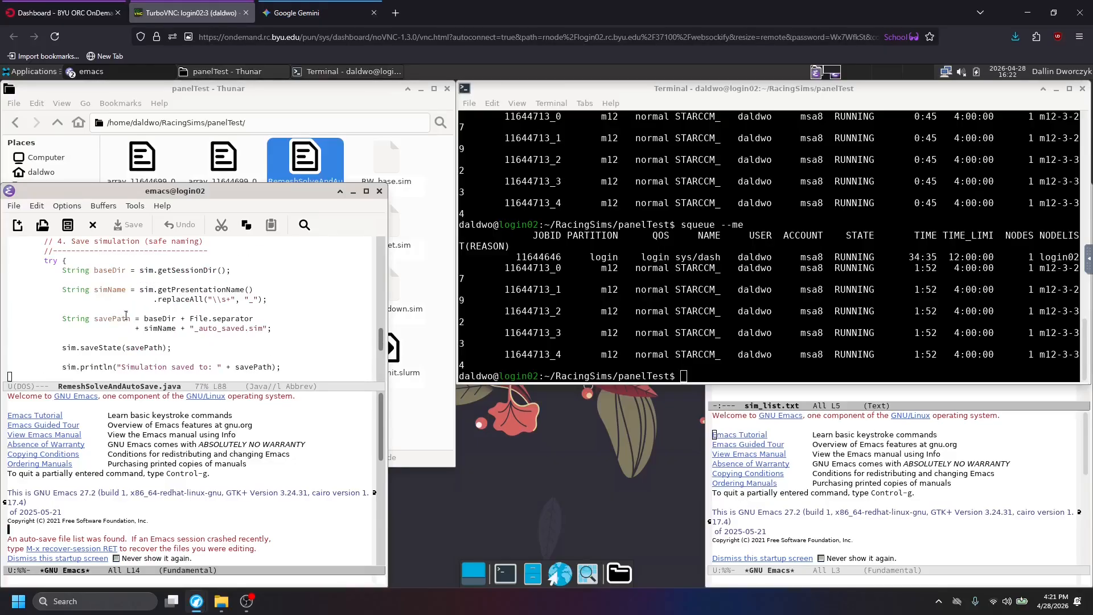
left_click(380, 190)
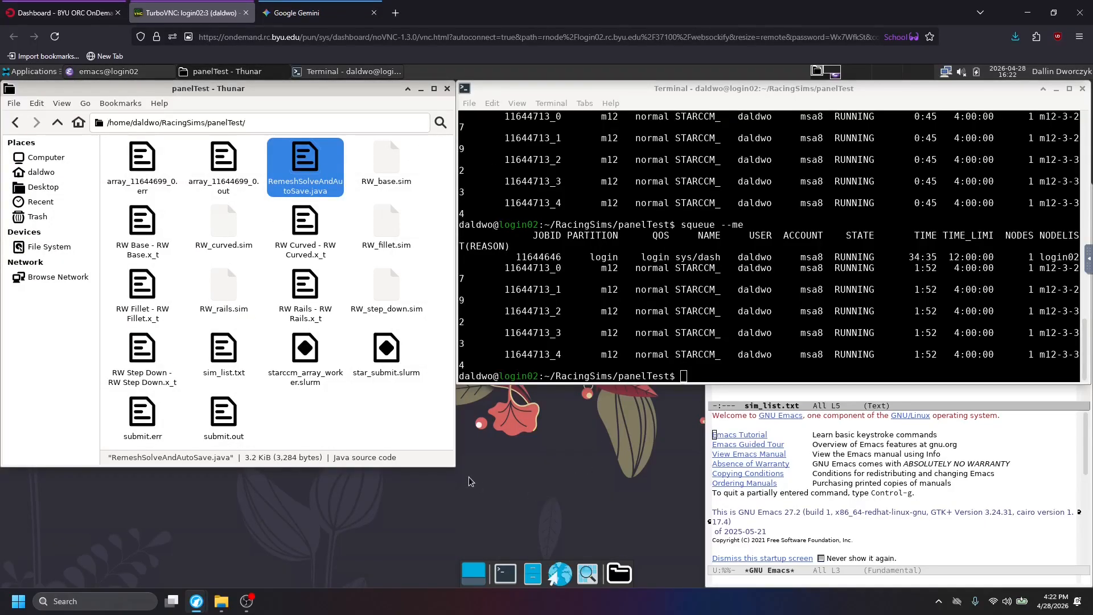
Clear the file selection, return to the OnDemand dashboard and update its Active Jobs list.
left_click(411, 430)
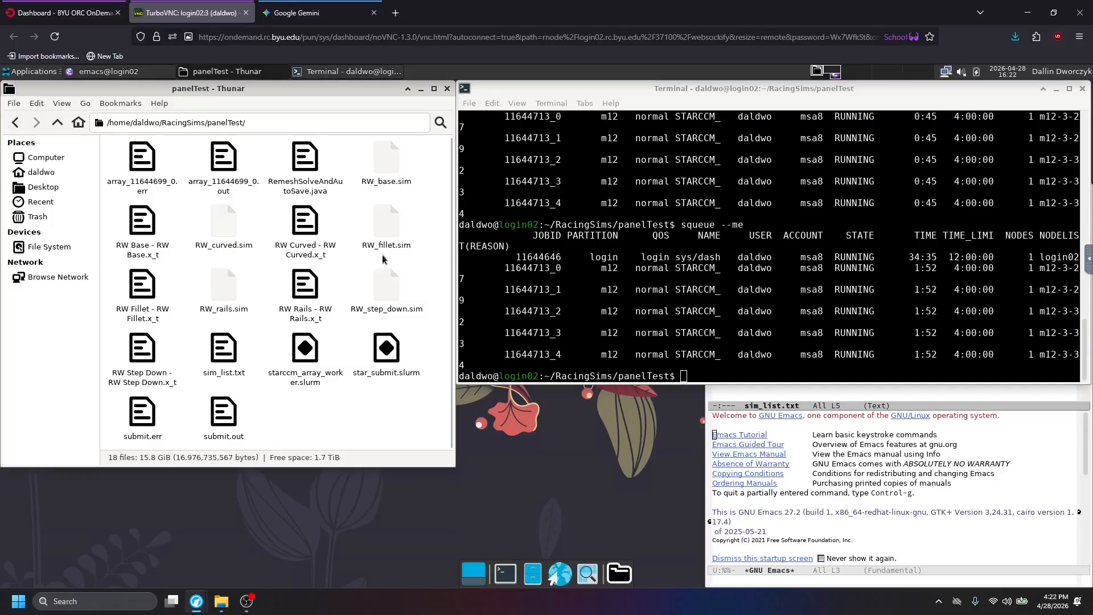
left_click(104, 6)
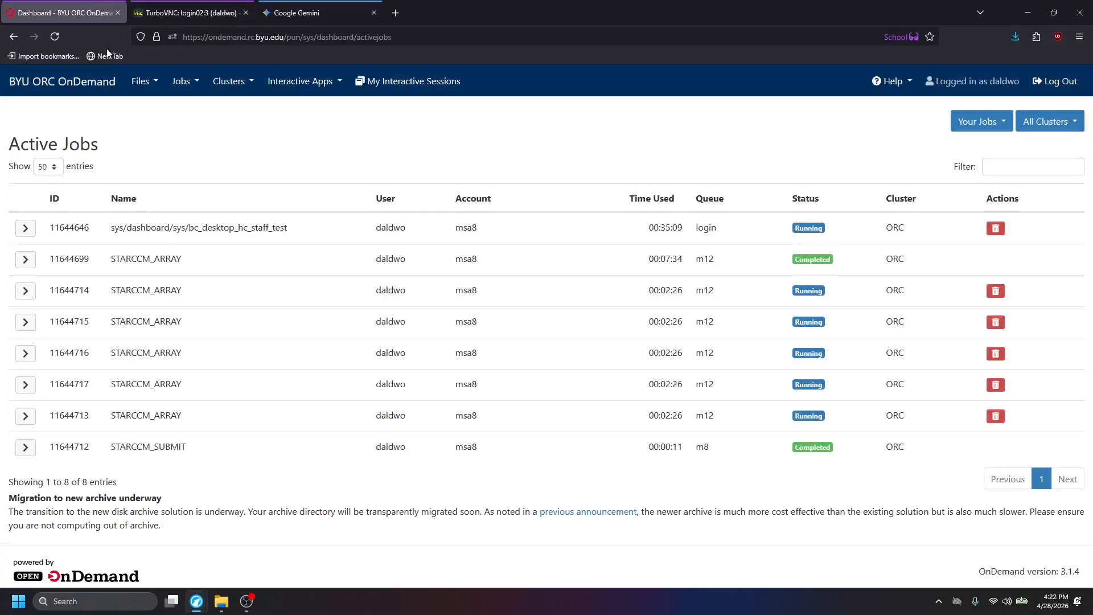
left_click(54, 38)
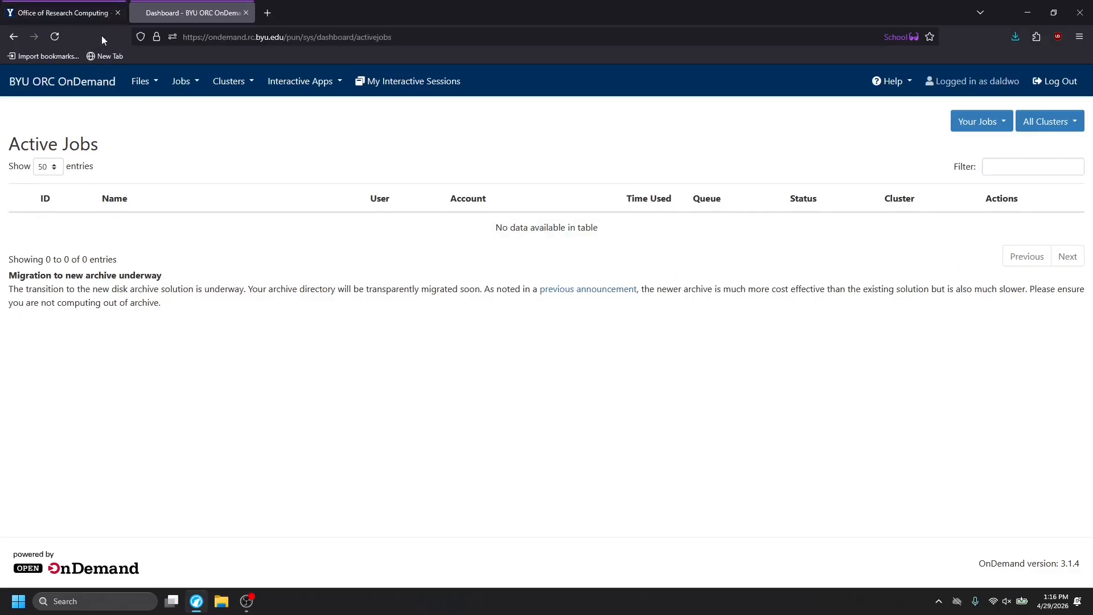
Switch to the Office of Research Computing site and open your account's Job Statistics page.
left_click(82, 7)
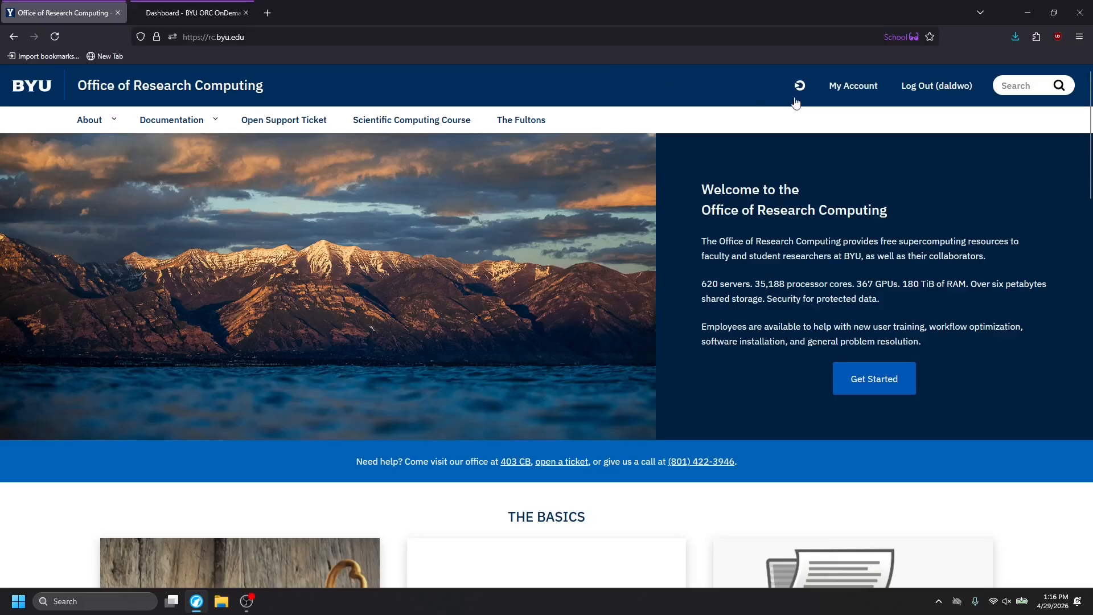
left_click(860, 85)
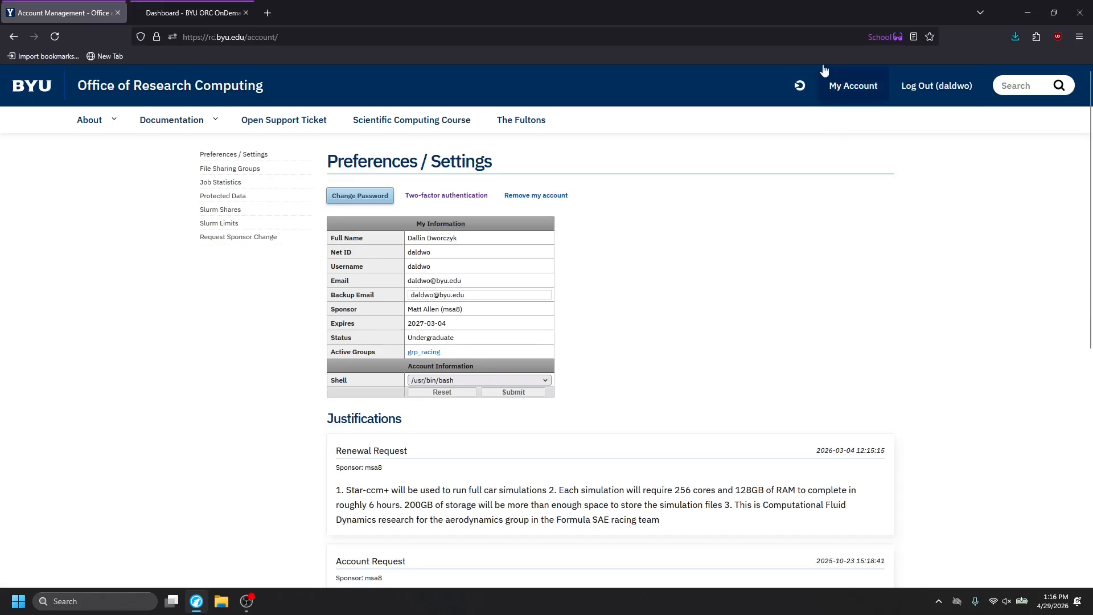
left_click(214, 185)
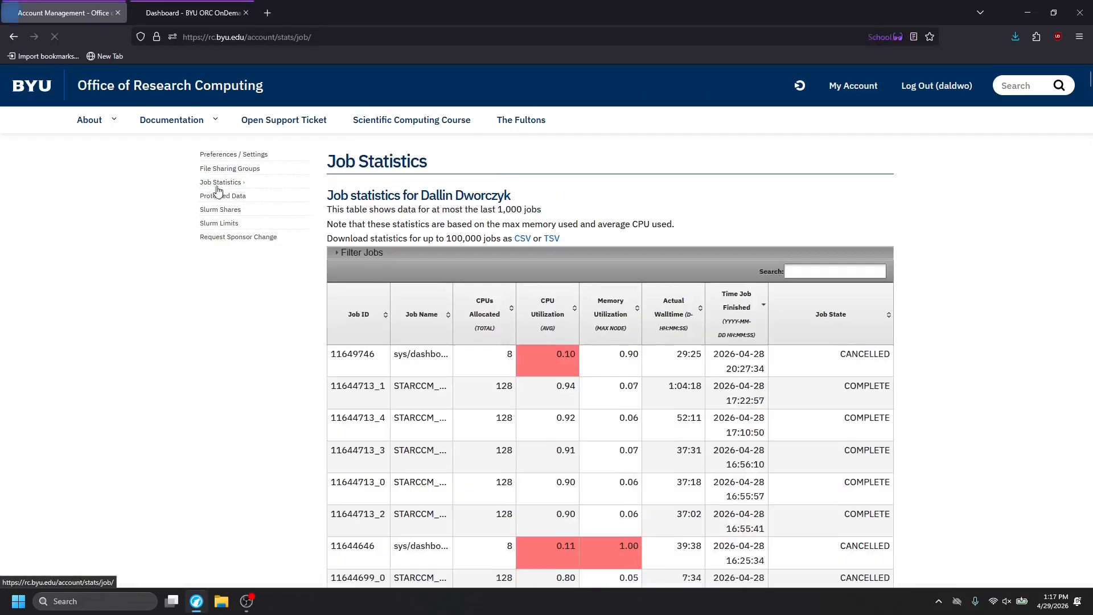
scroll(458, 256, "down", 2)
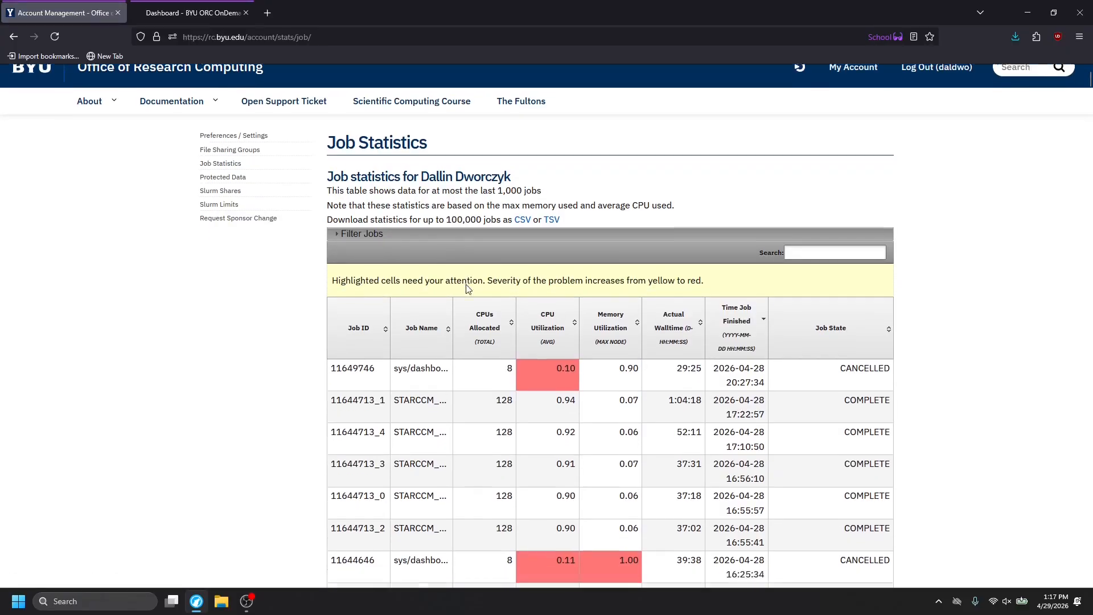
scroll(862, 181, "up", 2)
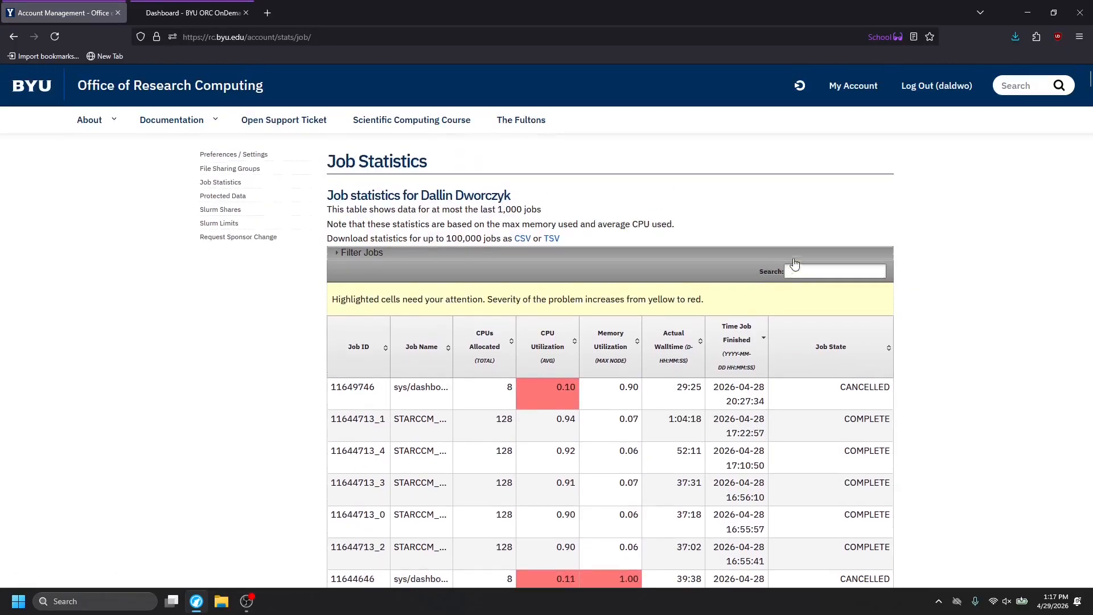
mouse_move(355, 399)
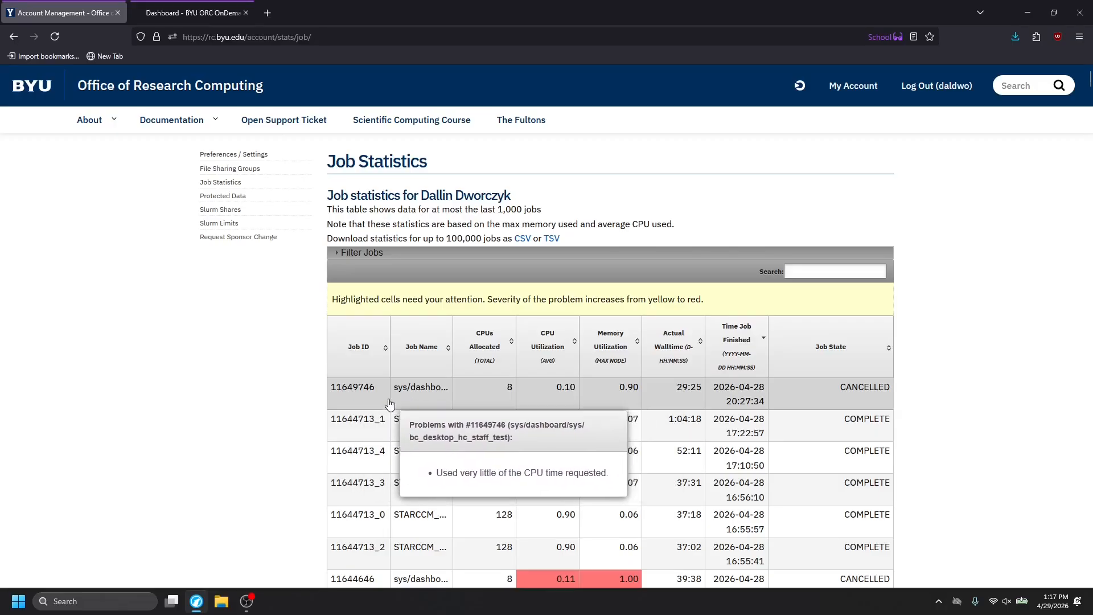
Filter the job statistics table by job state to exclude cancelled jobs.
left_click(349, 254)
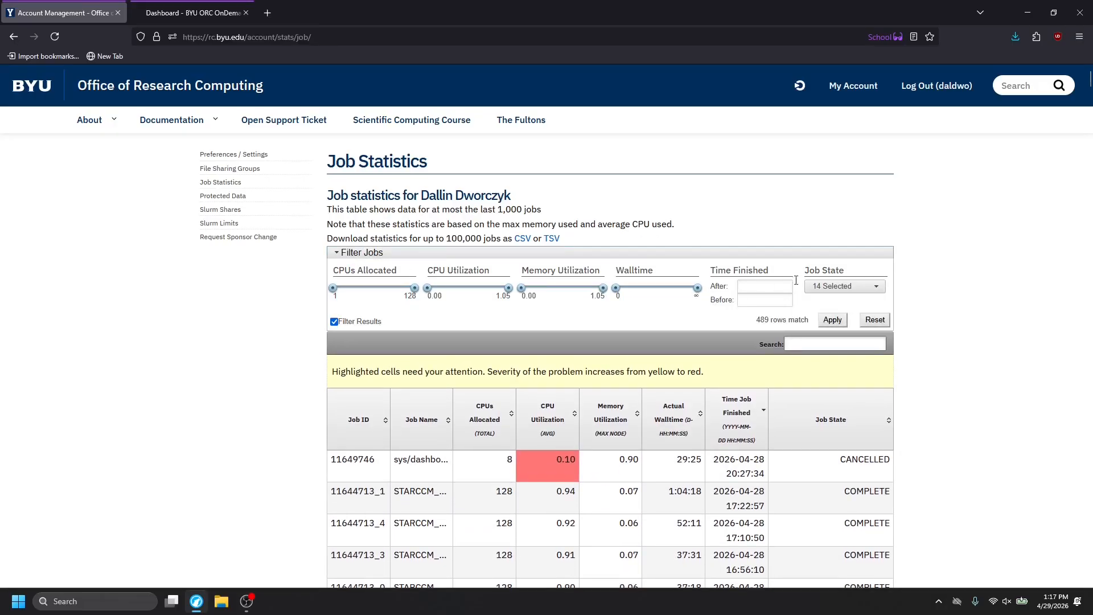
left_click(835, 285)
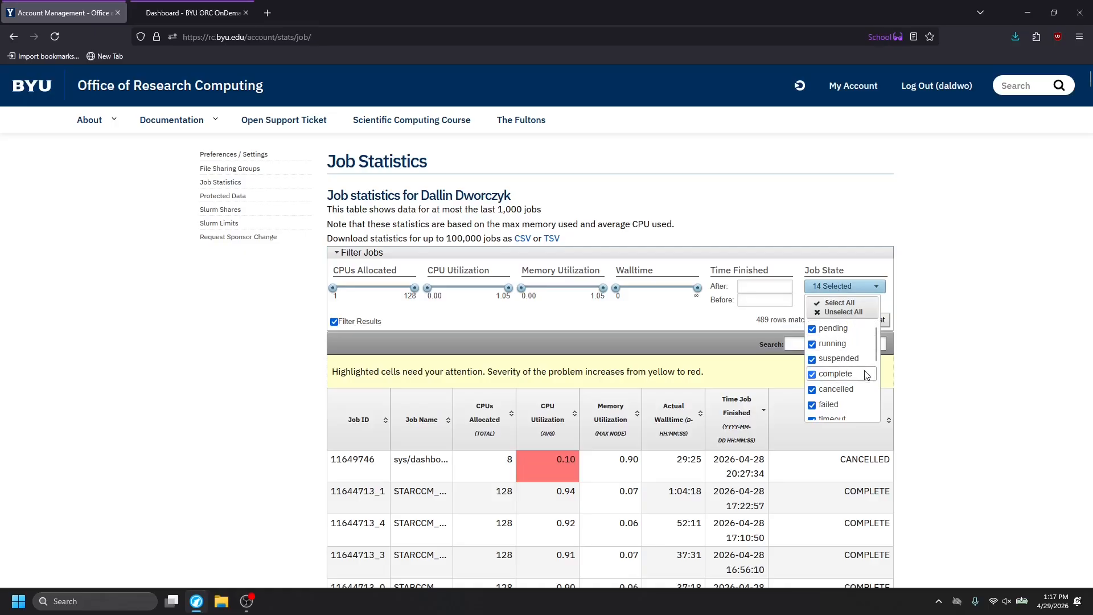
left_click(854, 395)
left_click(733, 324)
left_click(831, 320)
Examine the CPU utilization, memory utilization, walltime and job state of the 11644713 array jobs in the filtered table.
scroll(560, 402, "down", 2)
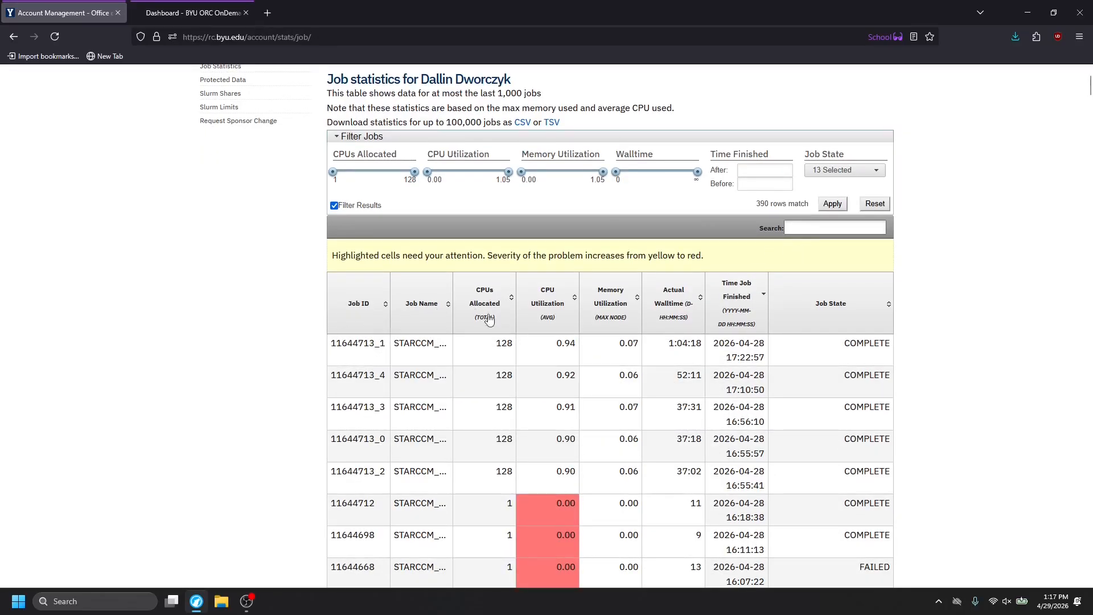
mouse_move(706, 344)
scroll(706, 341, "down", 1)
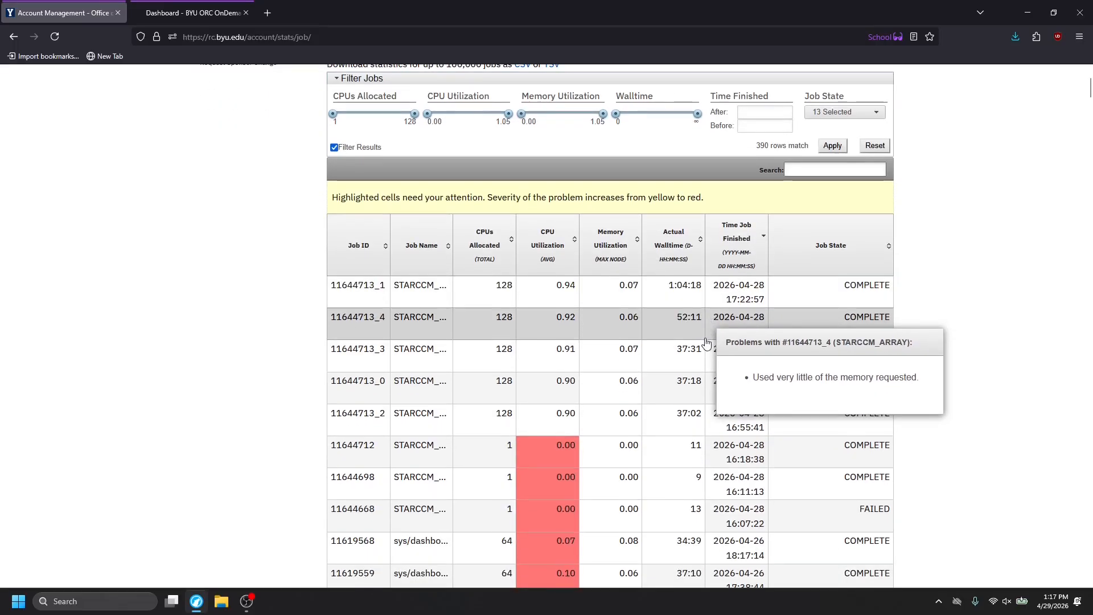
scroll(706, 342, "down", 1)
mouse_move(795, 232)
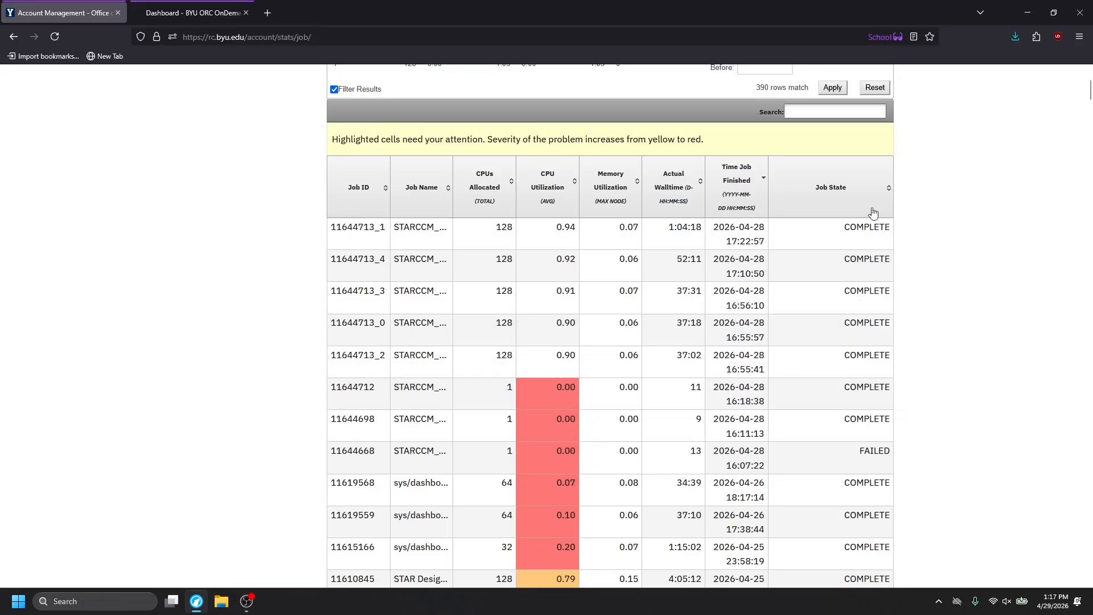
mouse_move(867, 359)
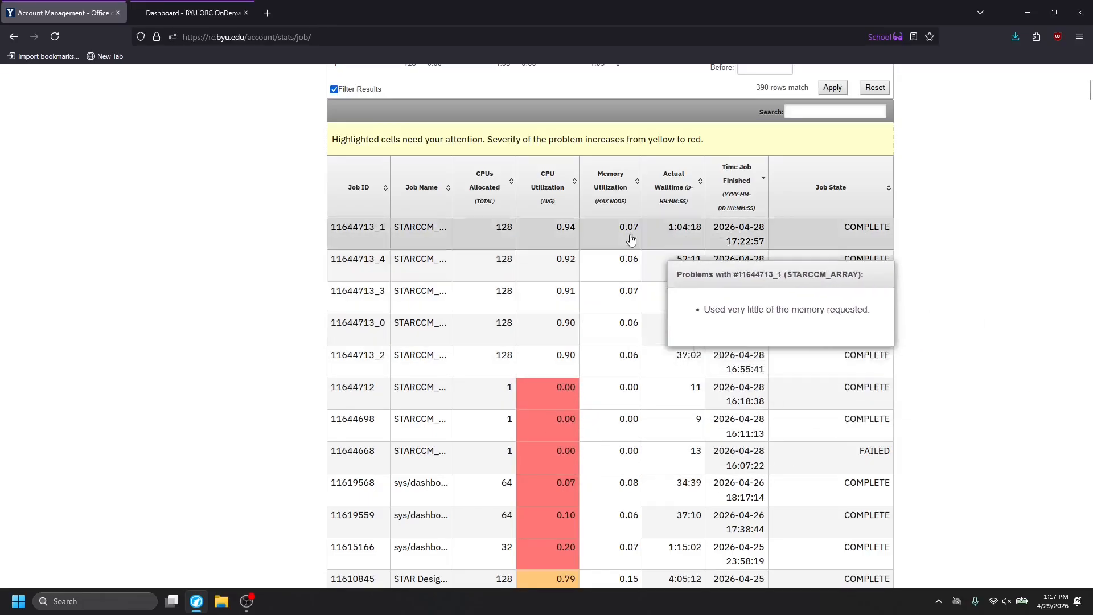
mouse_move(568, 257)
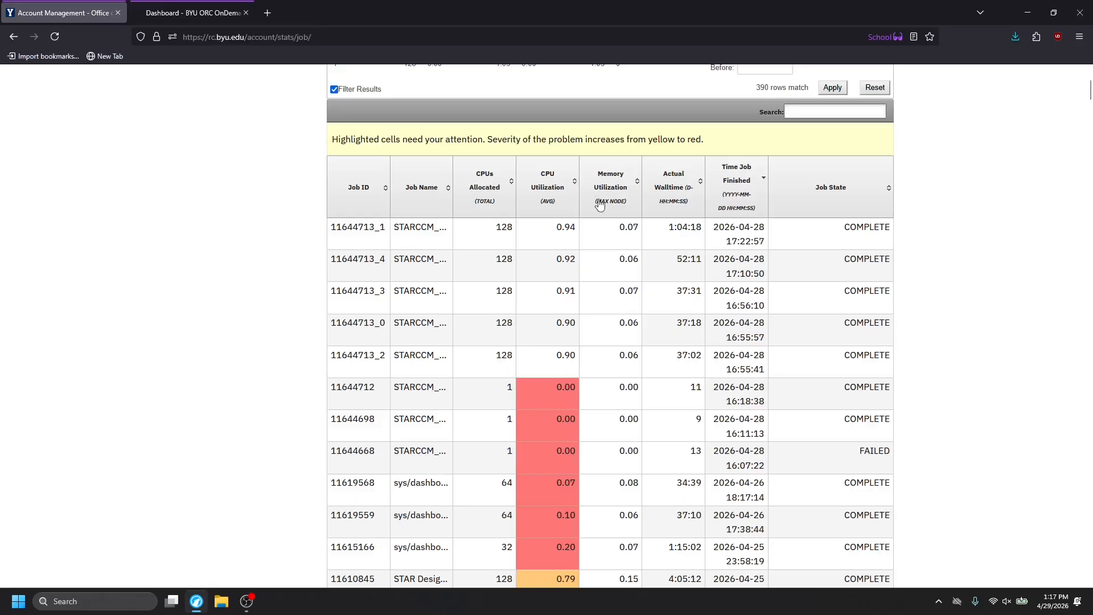
mouse_move(585, 370)
mouse_move(507, 277)
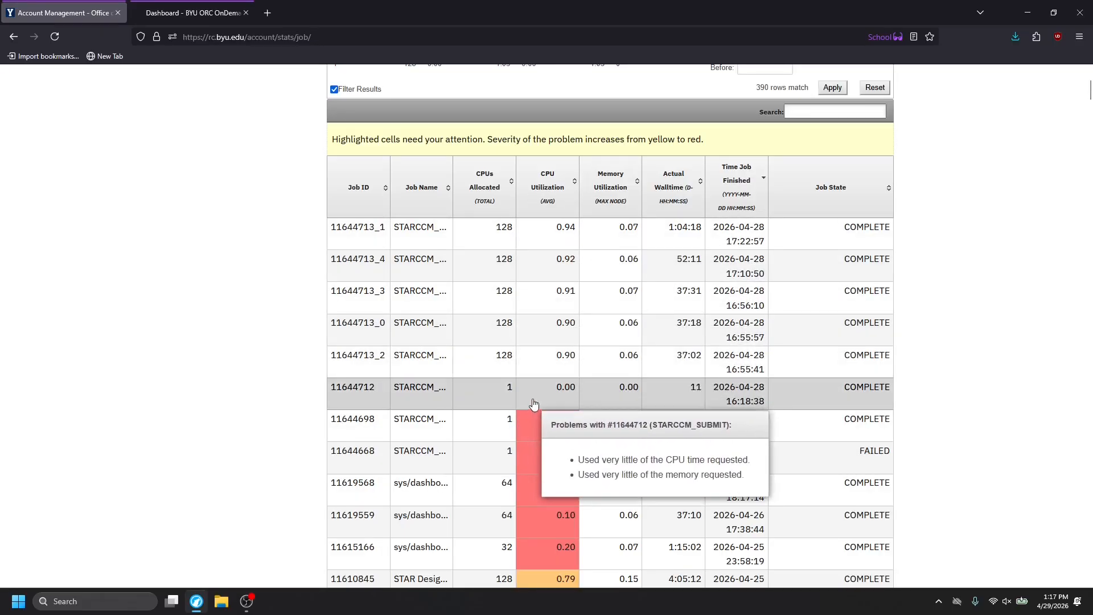
Review the reported memory and CPU usage problems of the array and submit jobs in the job statistics table.
mouse_move(618, 360)
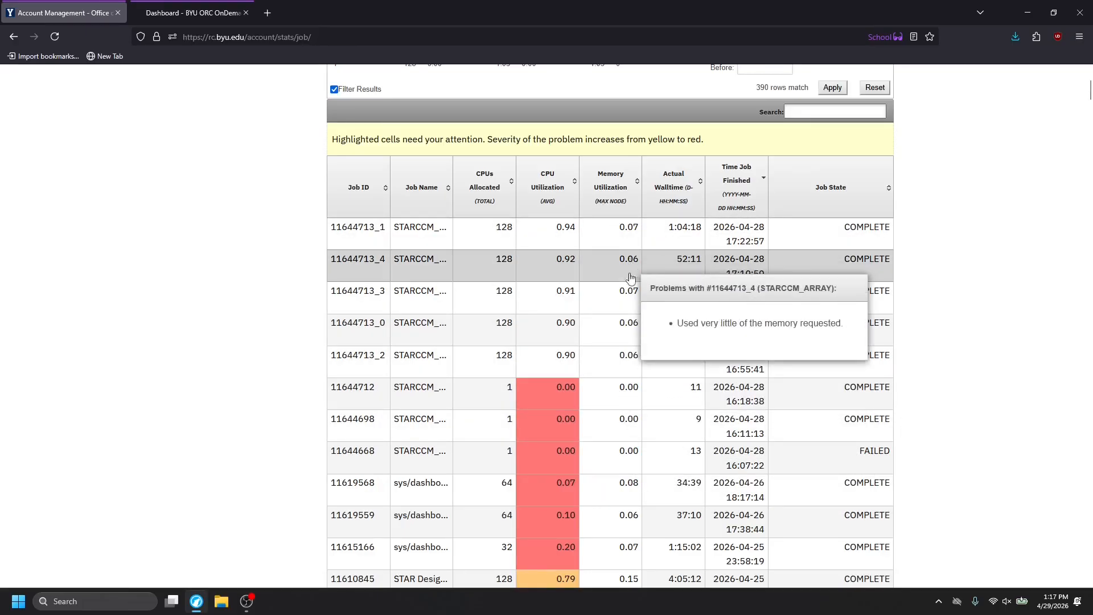
mouse_move(456, 319)
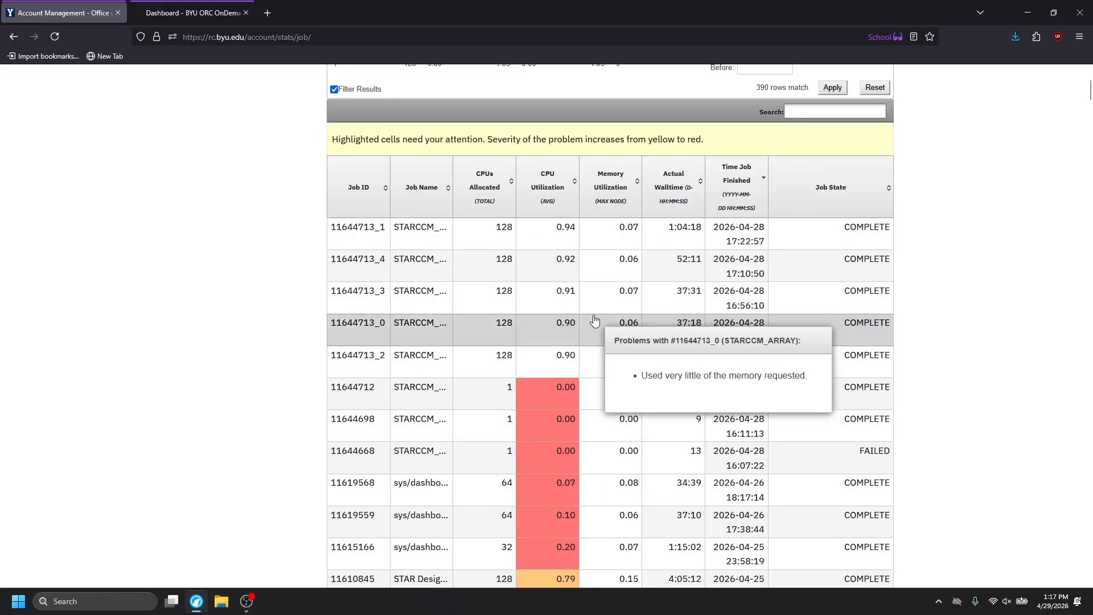
mouse_move(607, 312)
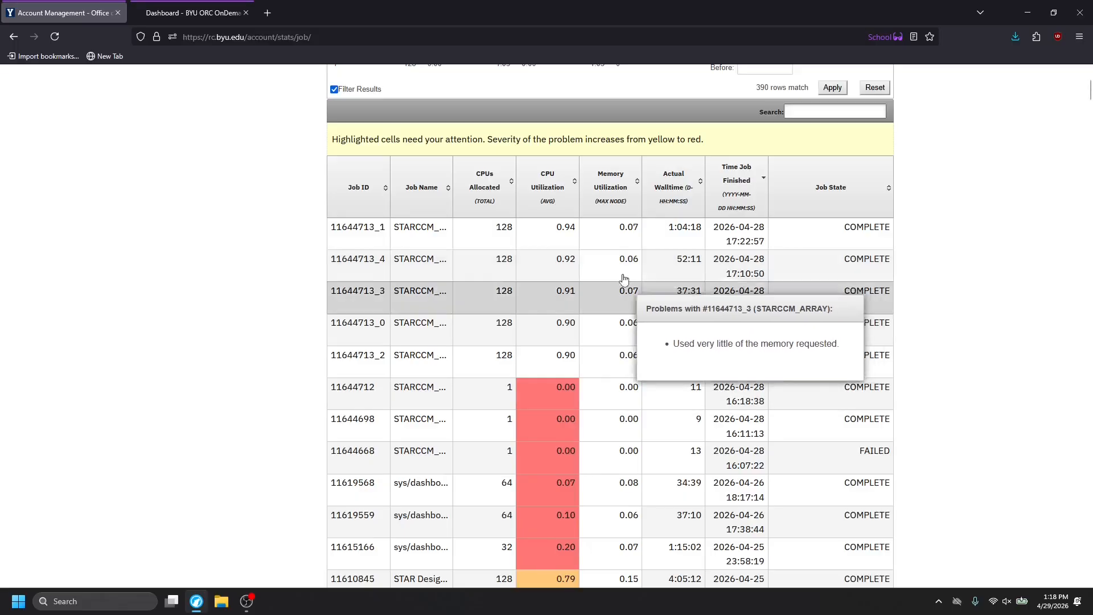
scroll(605, 276, "down", 2)
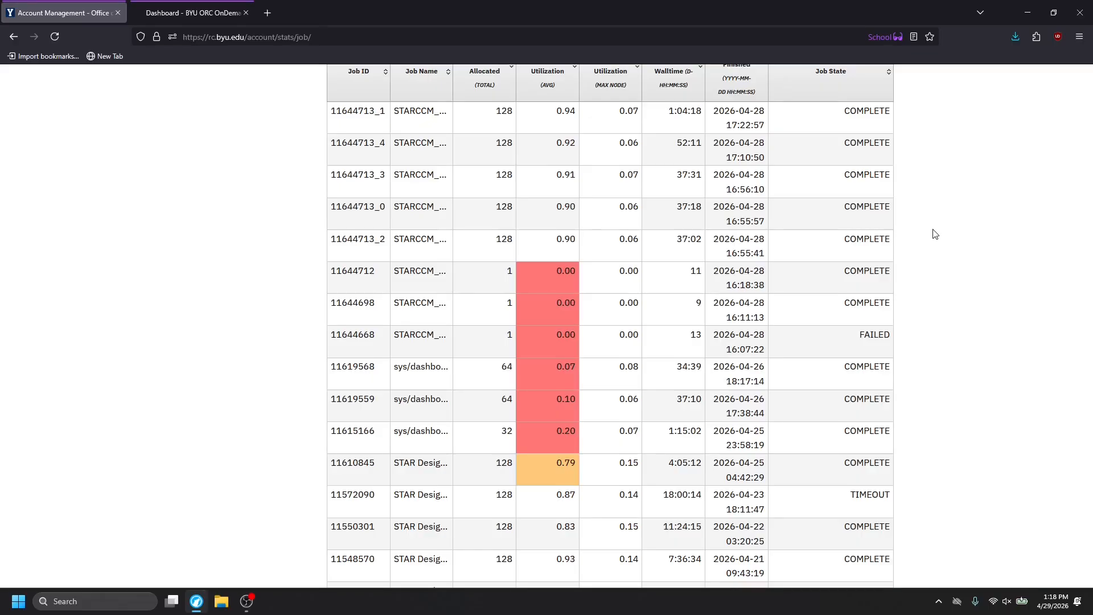
scroll(1013, 314, "up", 5)
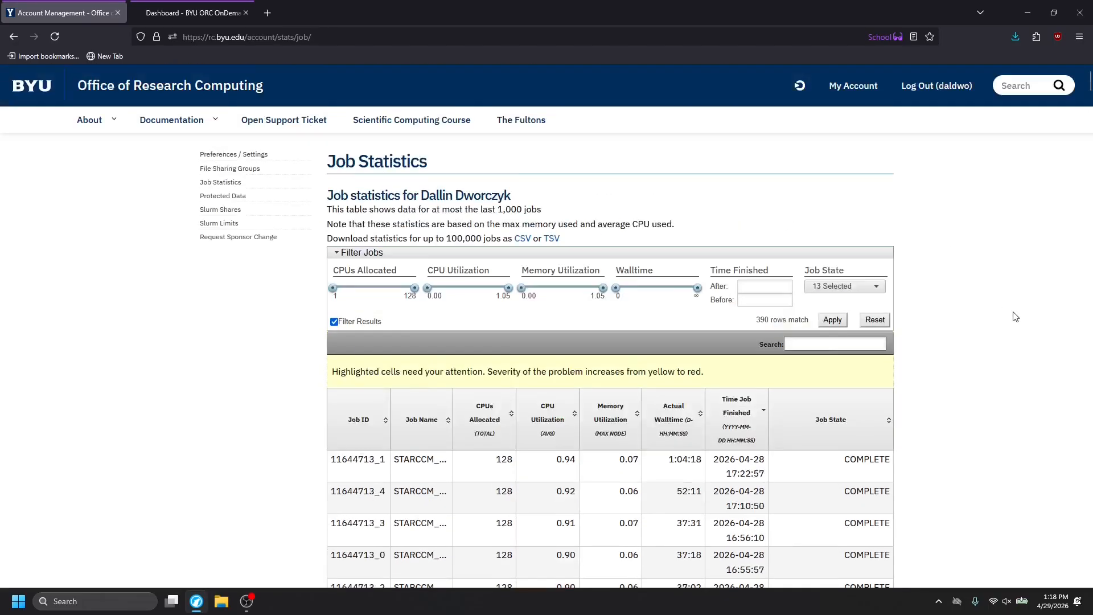
scroll(580, 398, "down", 2)
mouse_move(574, 446)
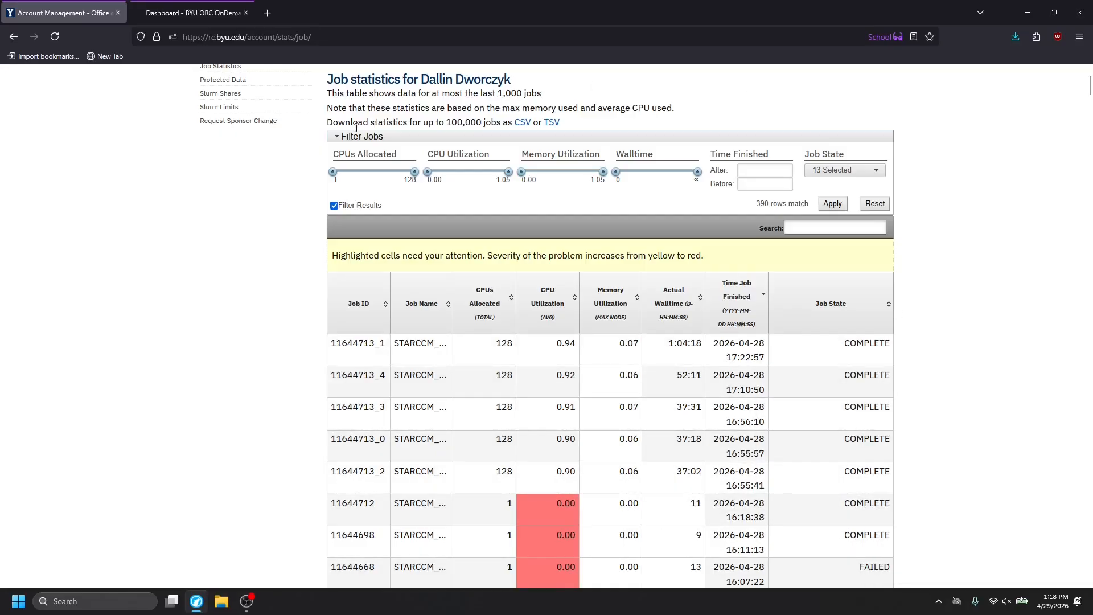
Return to BYU ORC OnDemand and launch a Linux Desktop interactive session, opening its remote desktop.
left_click(200, 11)
left_click(392, 82)
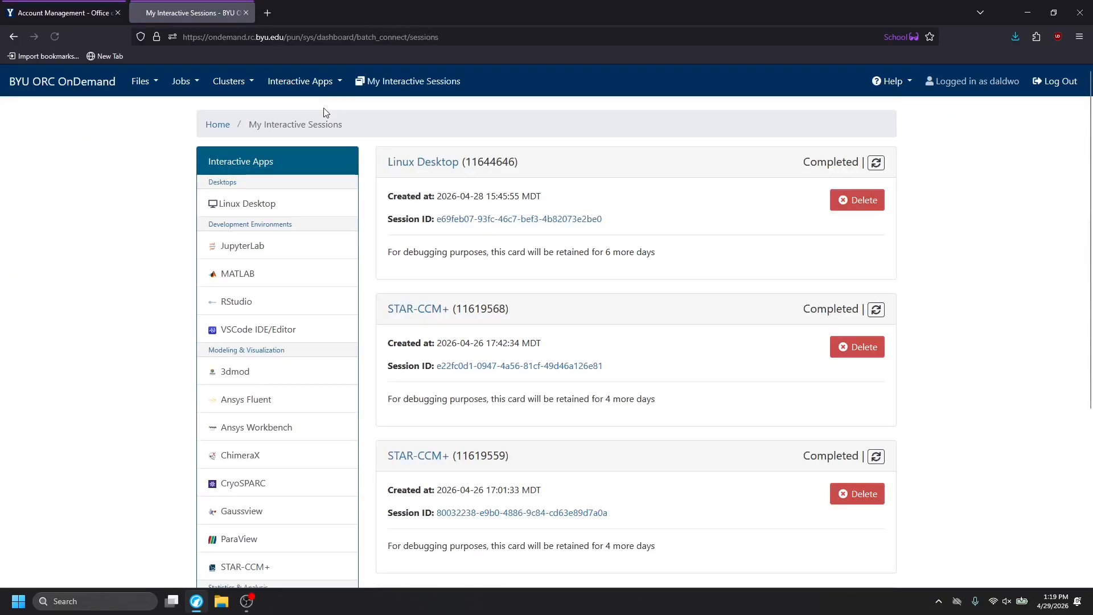
left_click(261, 206)
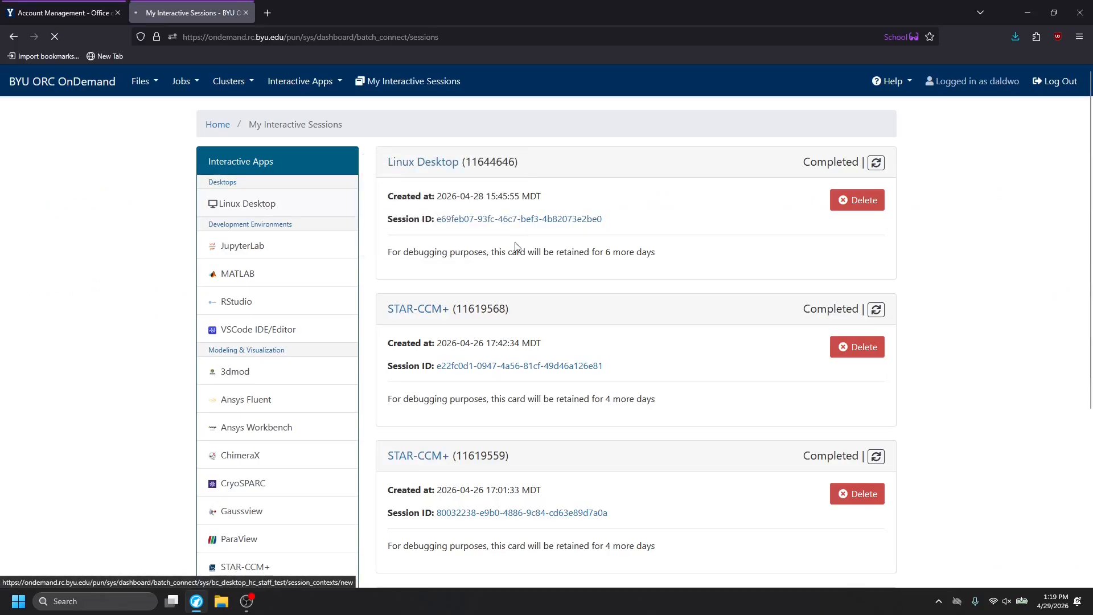
left_click(465, 448)
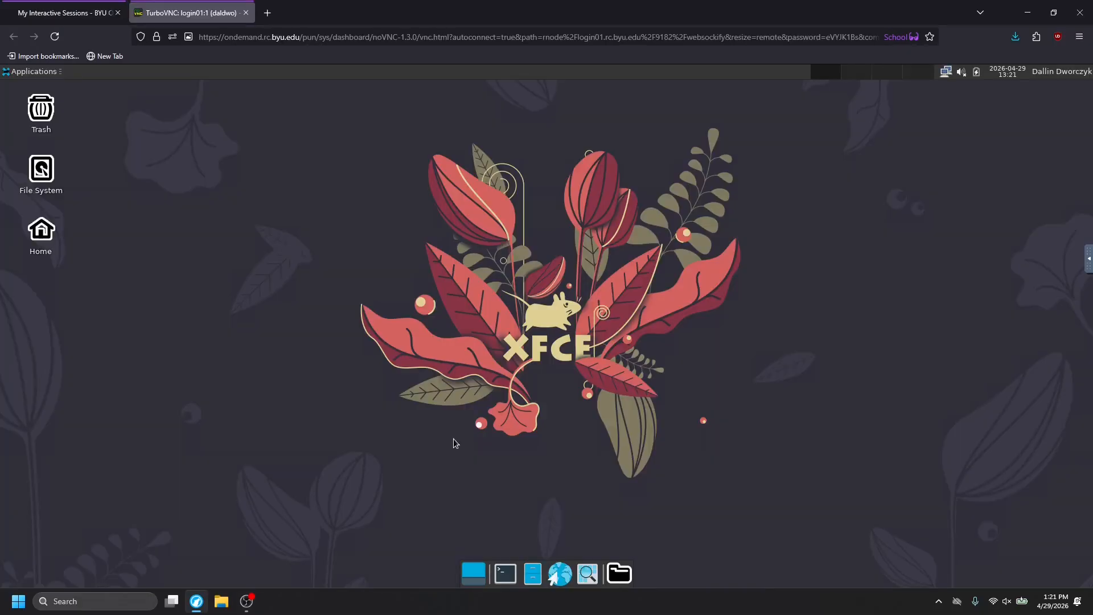
Open a terminal on the remote desktop, load the starccm+/2502 module and start STAR-CCM+ with the starccm+ command.
left_click(513, 576)
type("ml starccm+/2502")
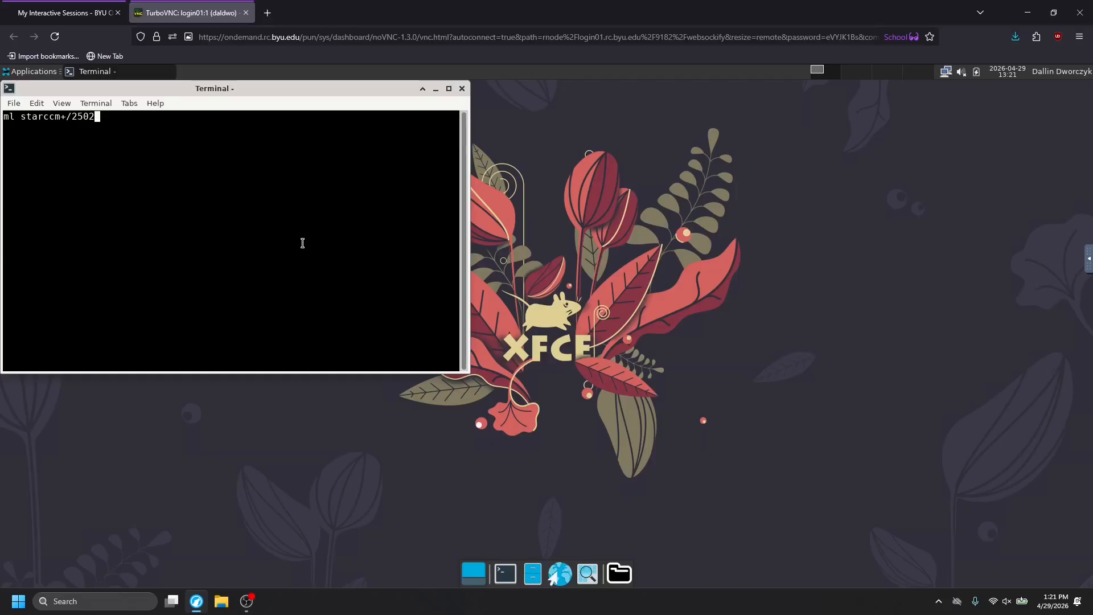
key("Return")
type("starccm+")
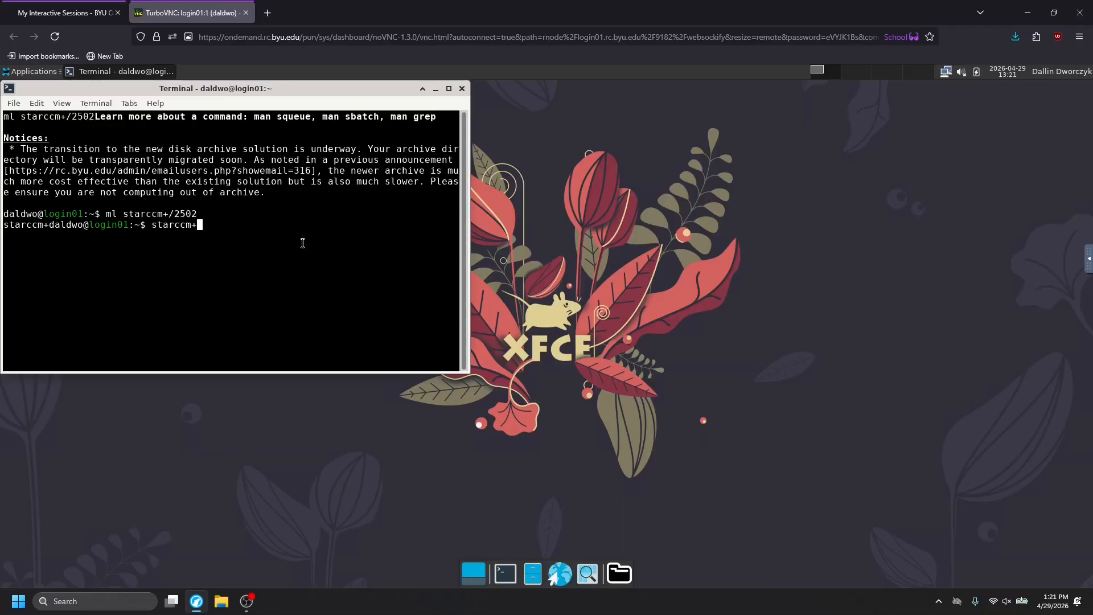
key("Return")
Open the RacingSims/panelTest folder in the file manager and slightly enlarge its window.
left_click(533, 572)
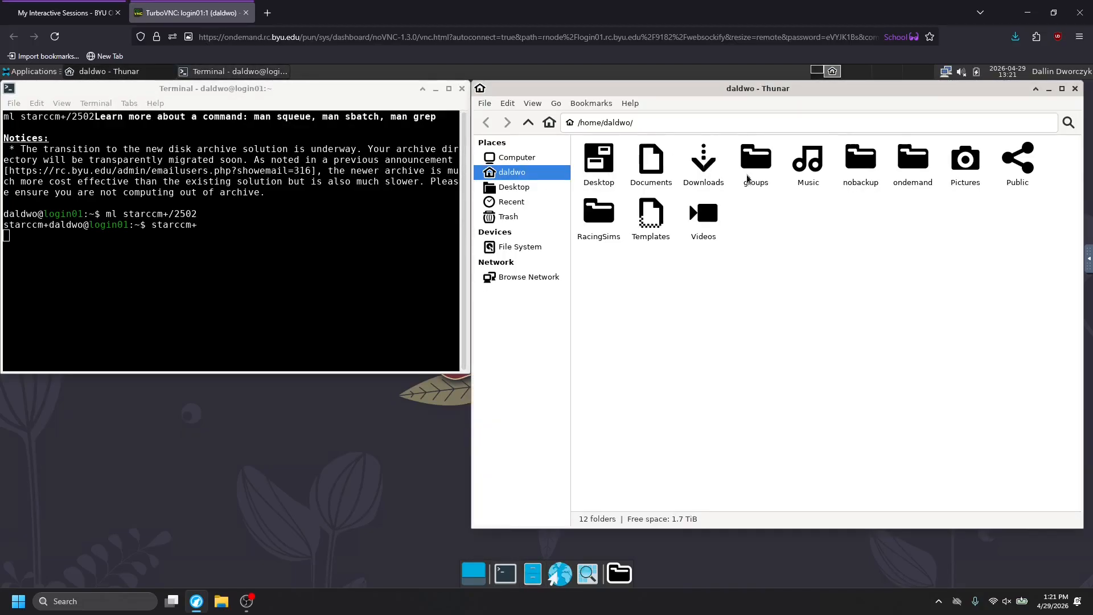
double_click(599, 214)
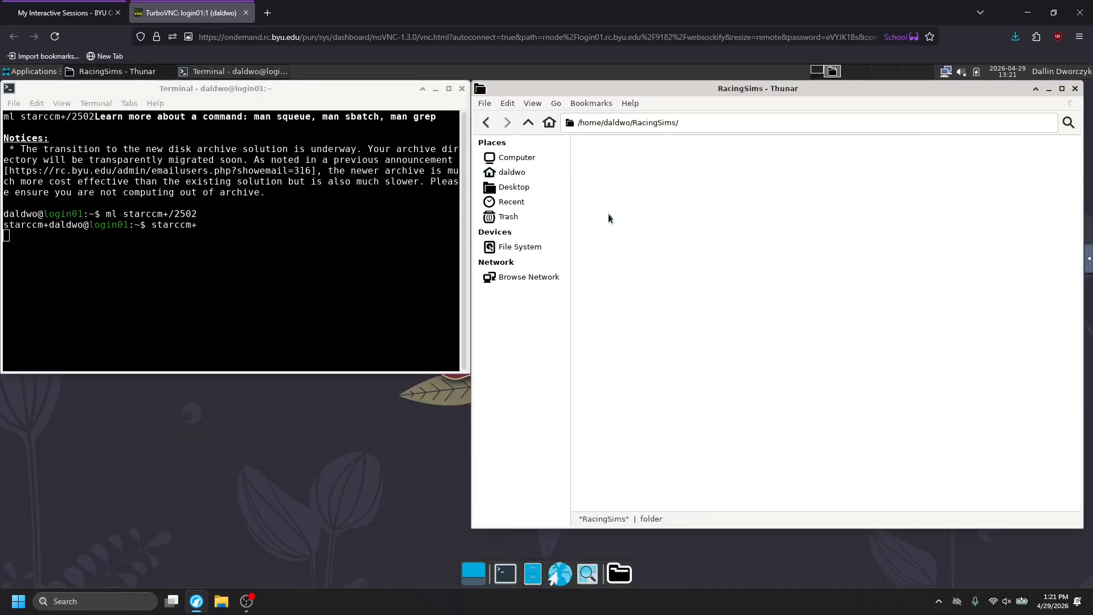
double_click(913, 158)
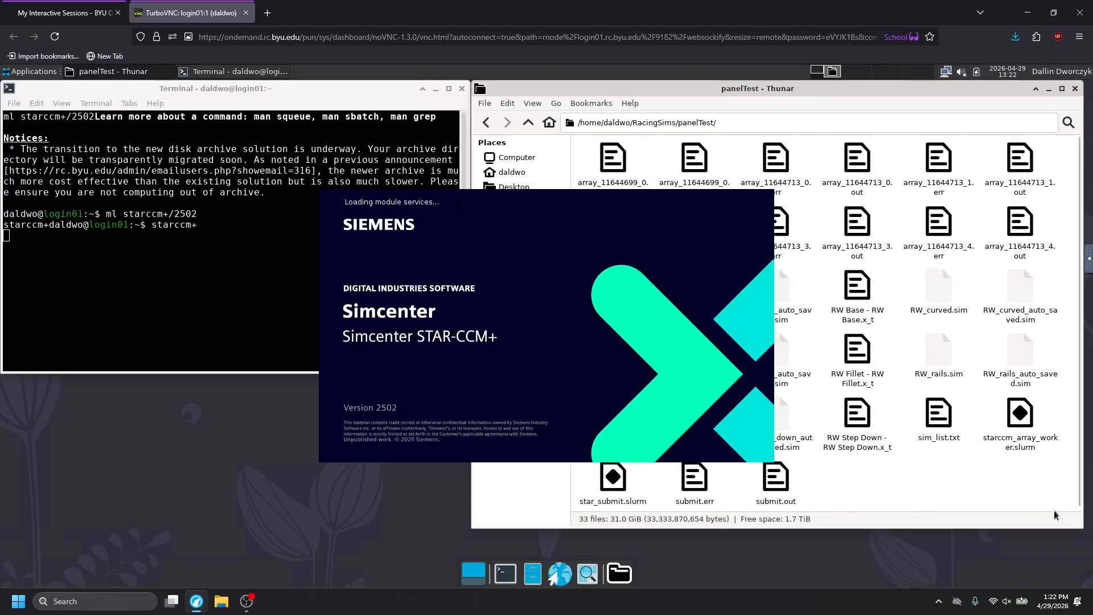
left_click_drag(1086, 532, 1087, 535)
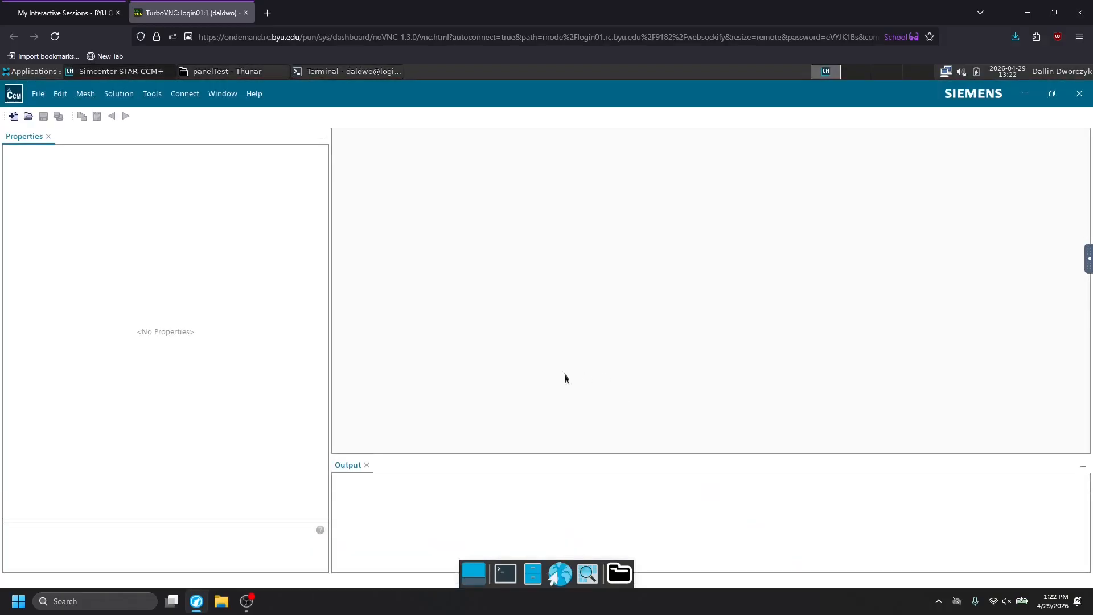
Bring the panelTest folder to the front and compare RW_base.sim with RW_base_auto_saved.sim.
left_click(255, 73)
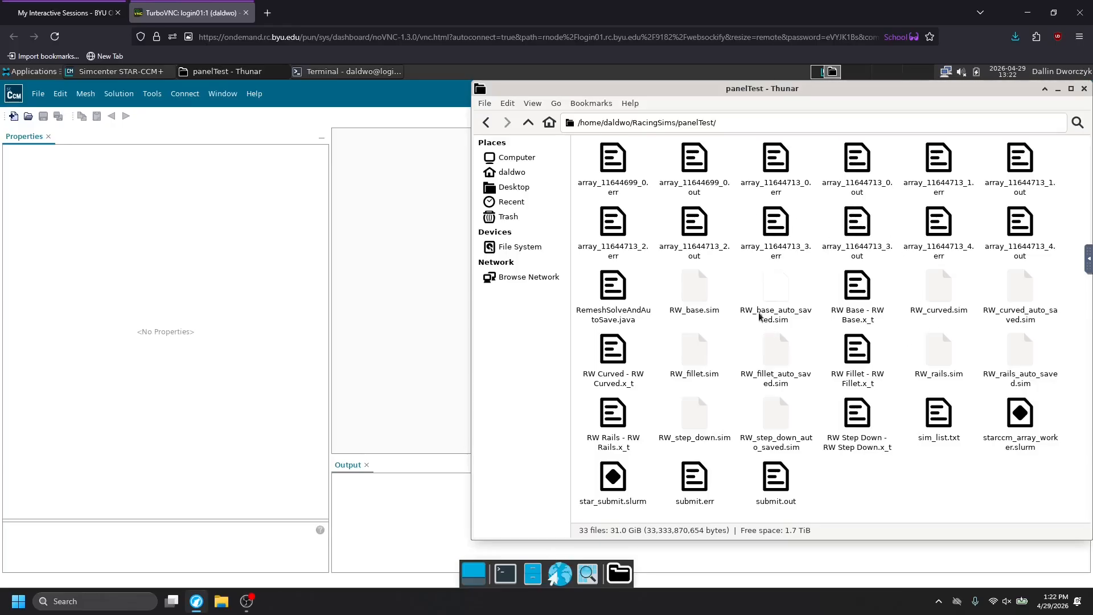
left_click(706, 299)
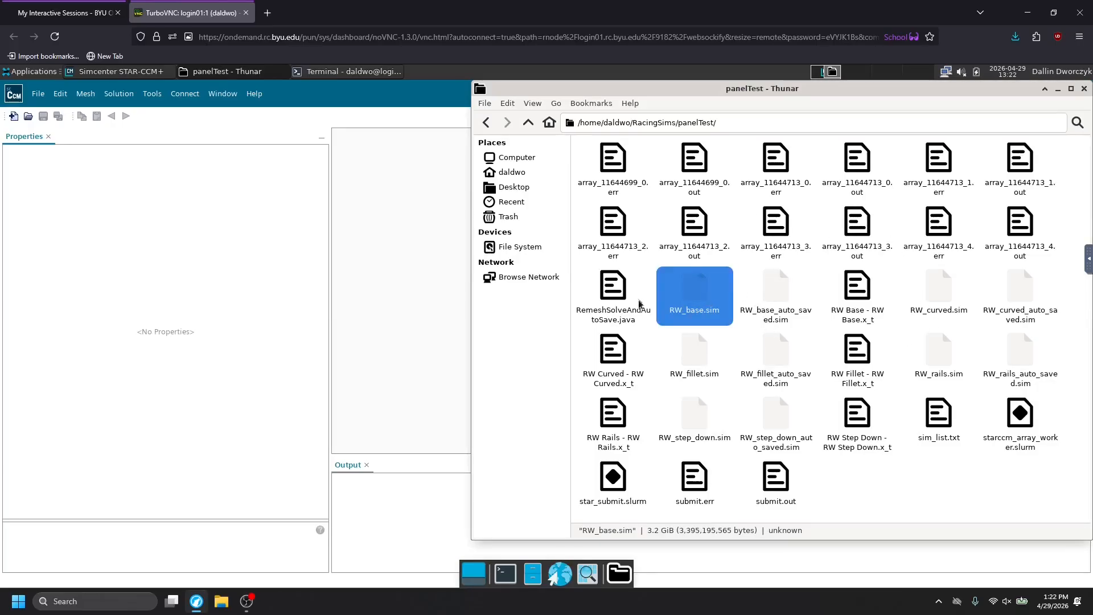
left_click(772, 288)
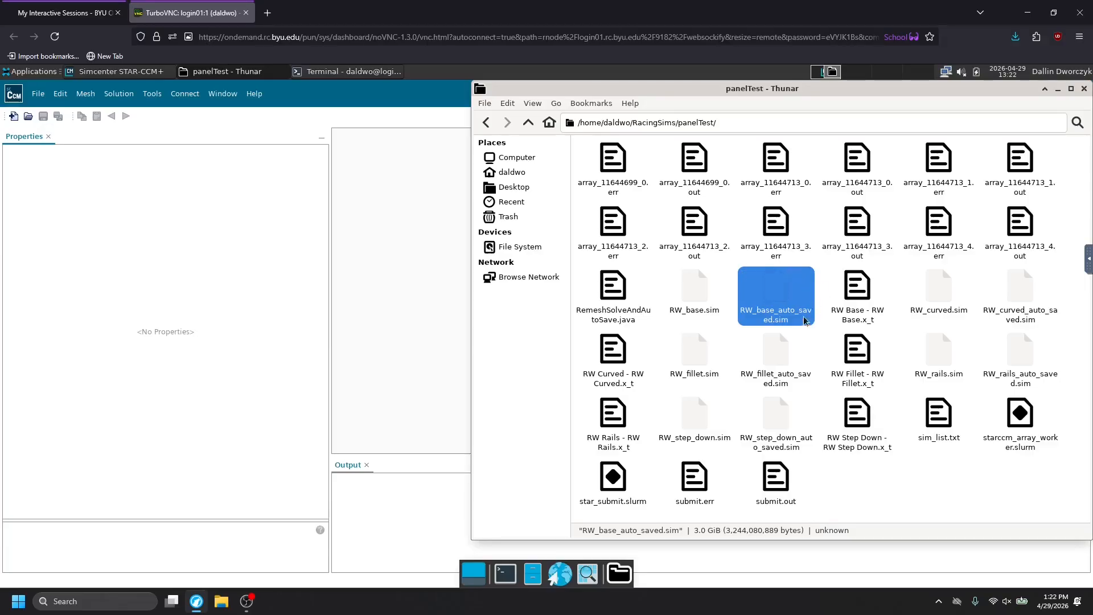
left_click(701, 297)
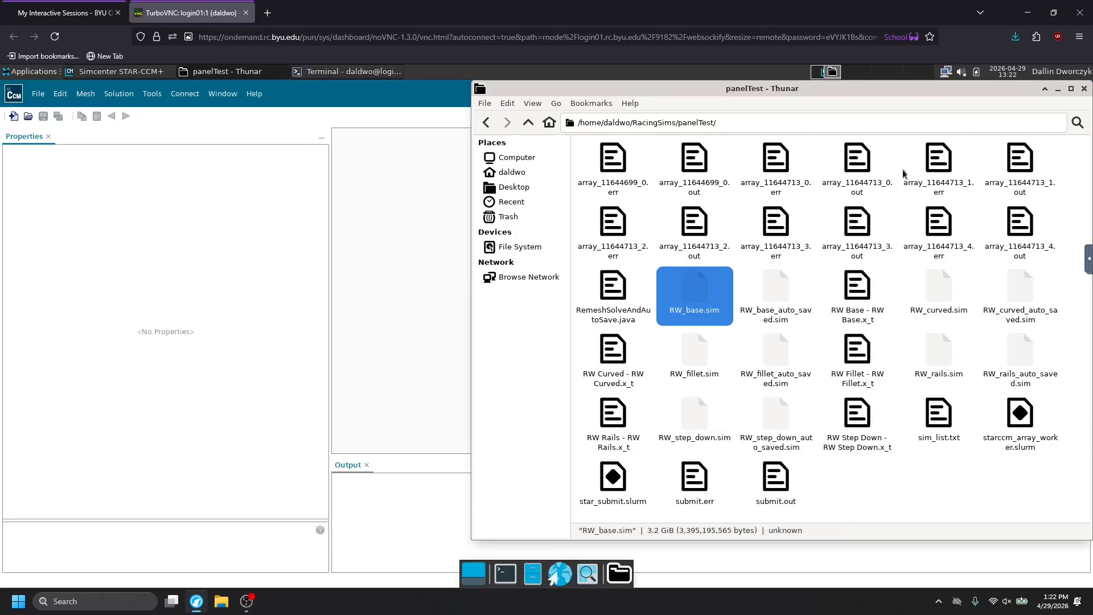
Look at the nobackup and groups folders in the home directory, and return to the panelTest folder.
left_click(551, 123)
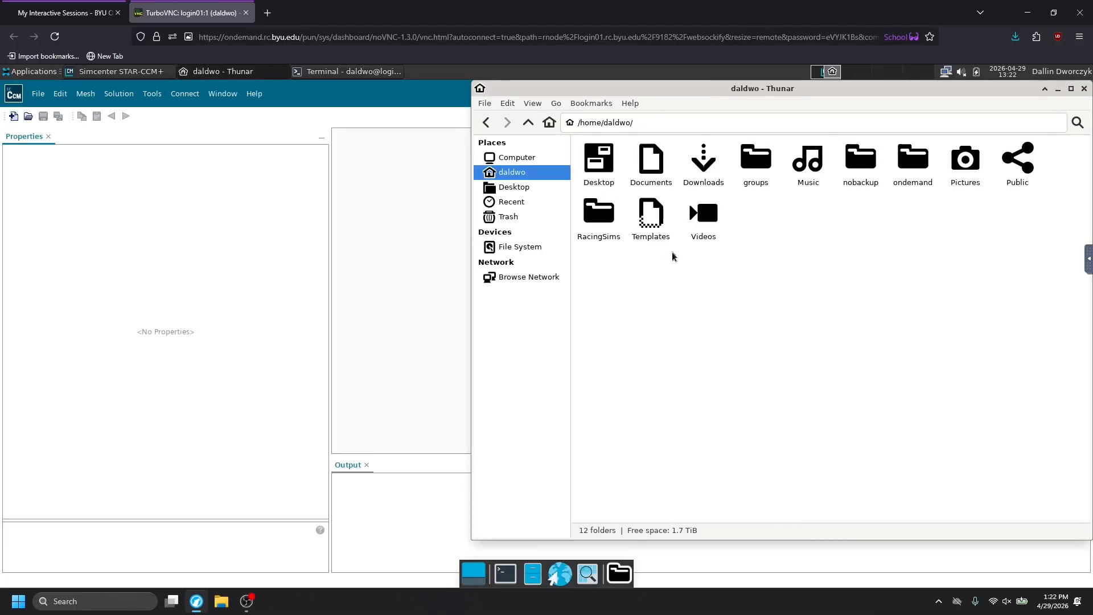
left_click(865, 164)
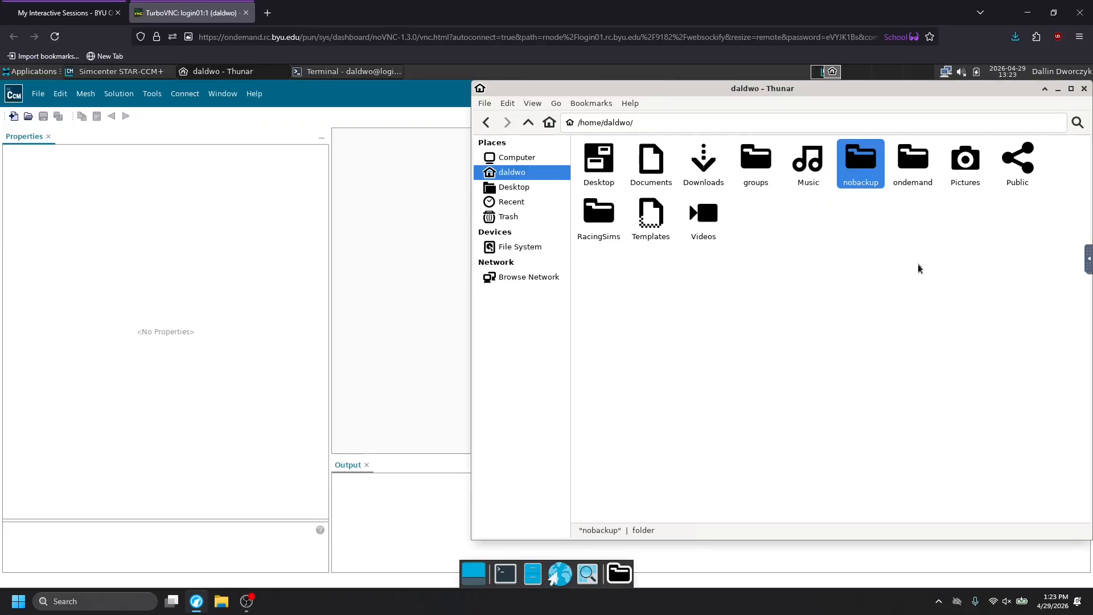
double_click(751, 165)
left_click(487, 124)
left_click(487, 124)
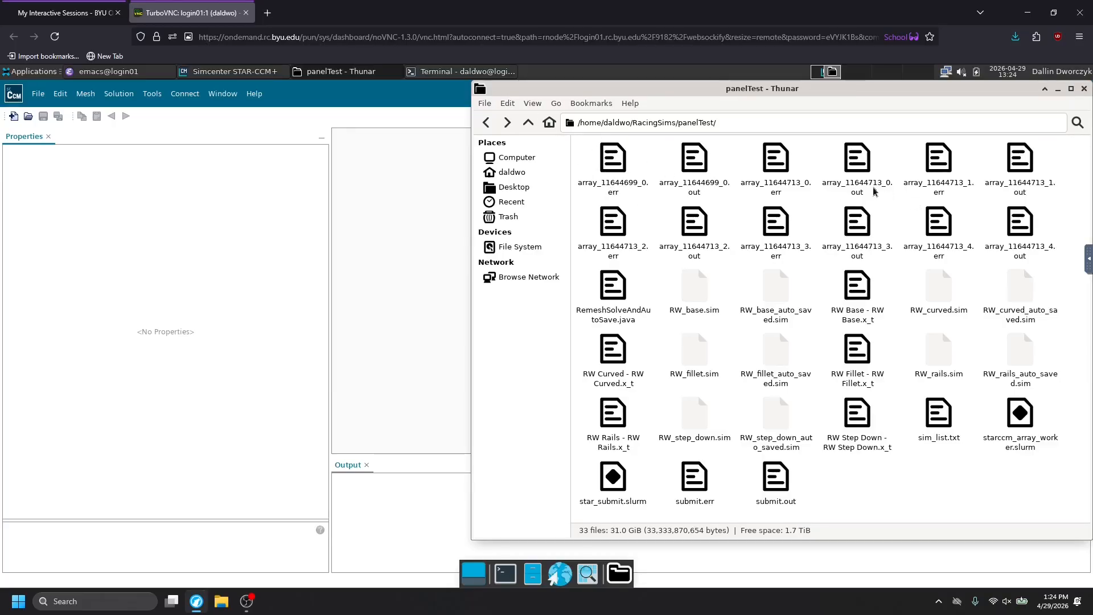
Open the error log array_11644713_1.err to check its contents, and close it.
left_click(948, 166)
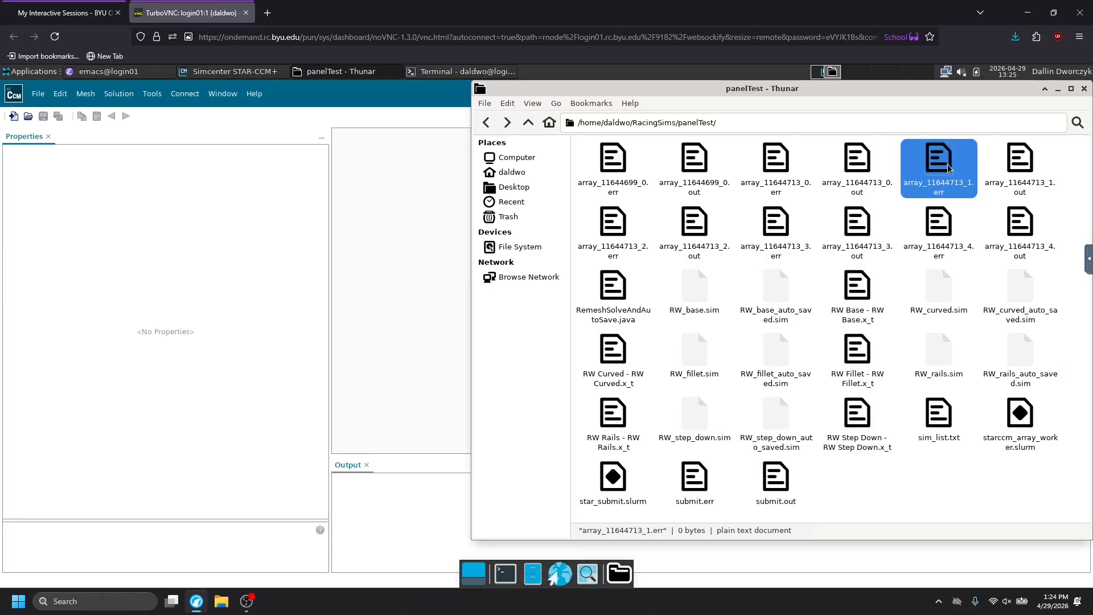
double_click(948, 167)
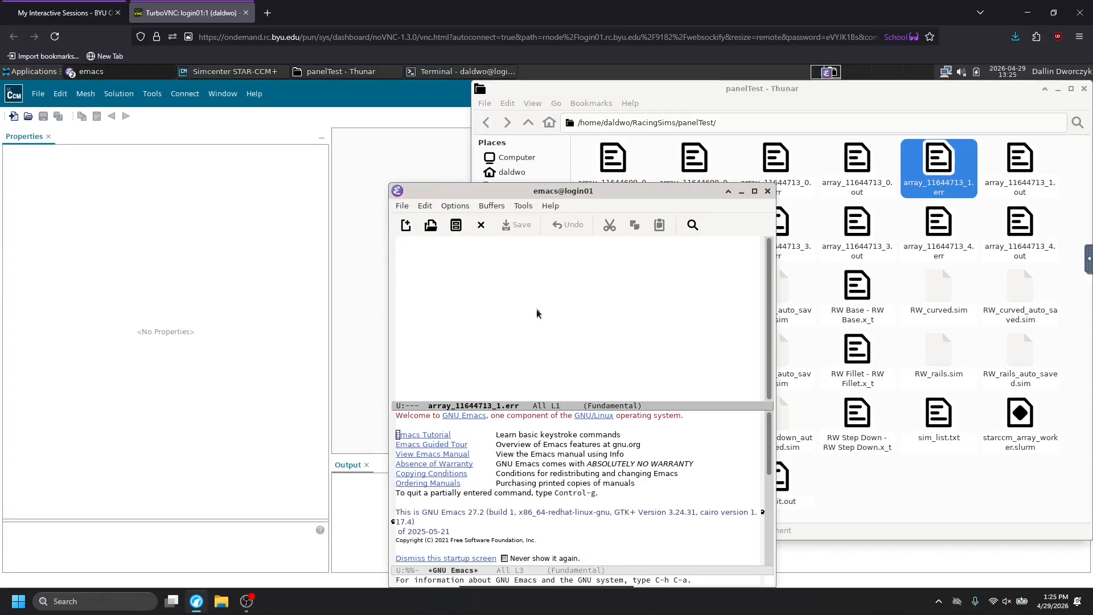
left_click(767, 192)
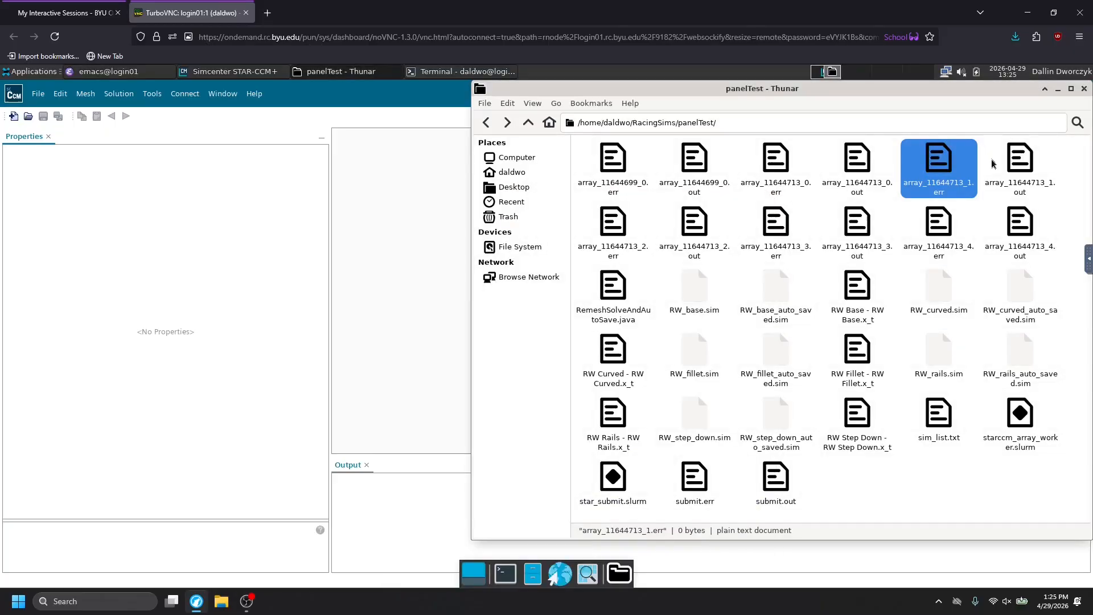
Open the output log array_11644713_1.out and enlarge the Emacs window and its log pane to fill the desktop.
double_click(1031, 167)
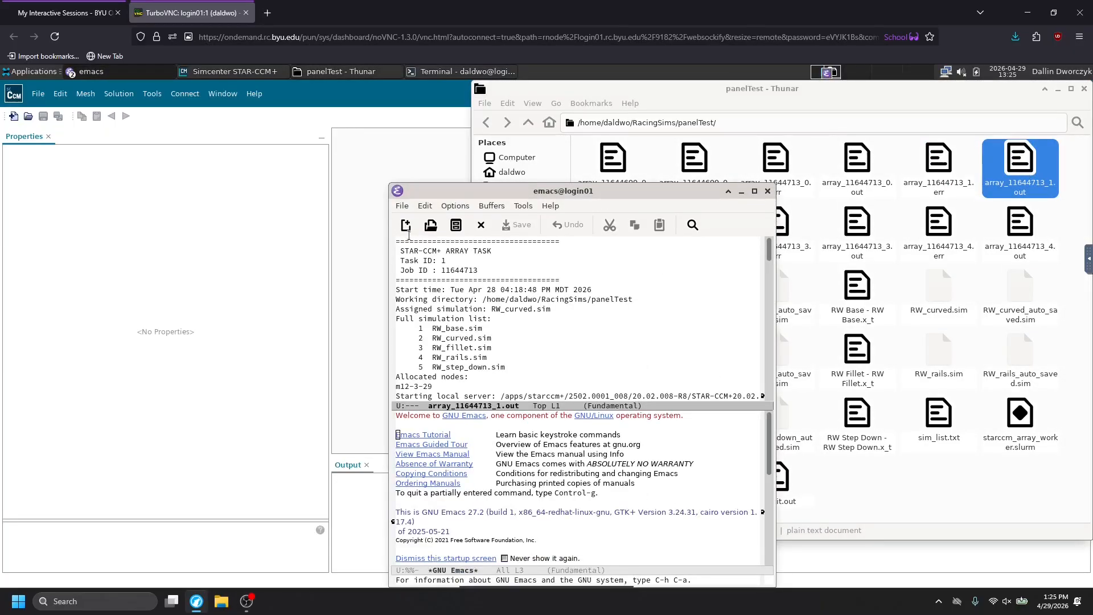
left_click_drag(391, 185, 5, 88)
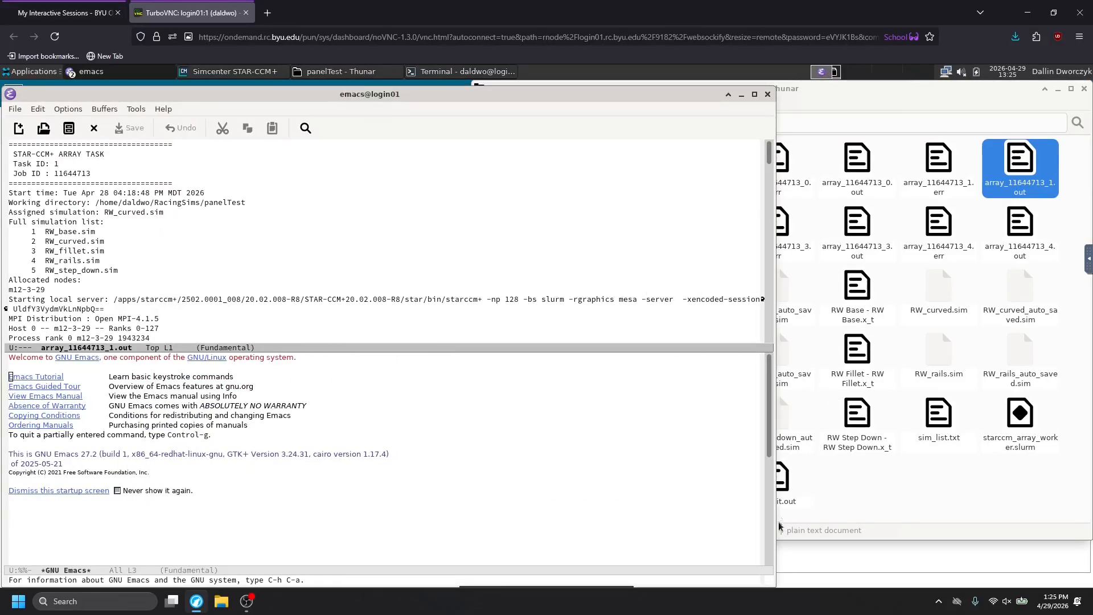
left_click_drag(775, 585, 1090, 586)
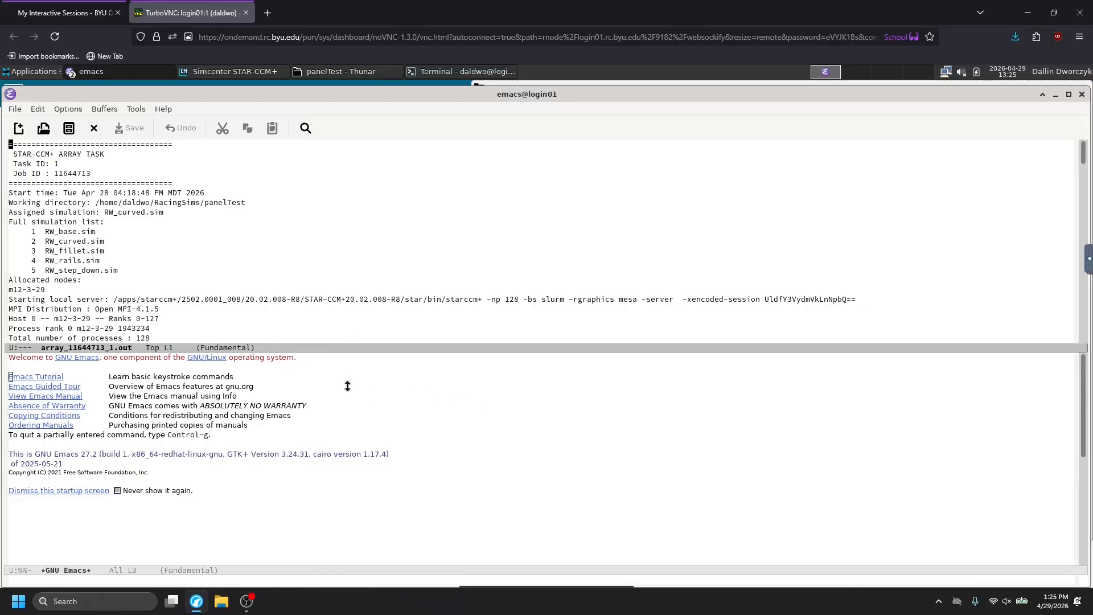
left_click_drag(351, 365, 297, 529)
Examine the meshing messages and the solver iteration residuals and force values in the array_11644713_1.out log.
scroll(275, 402, "down", 13)
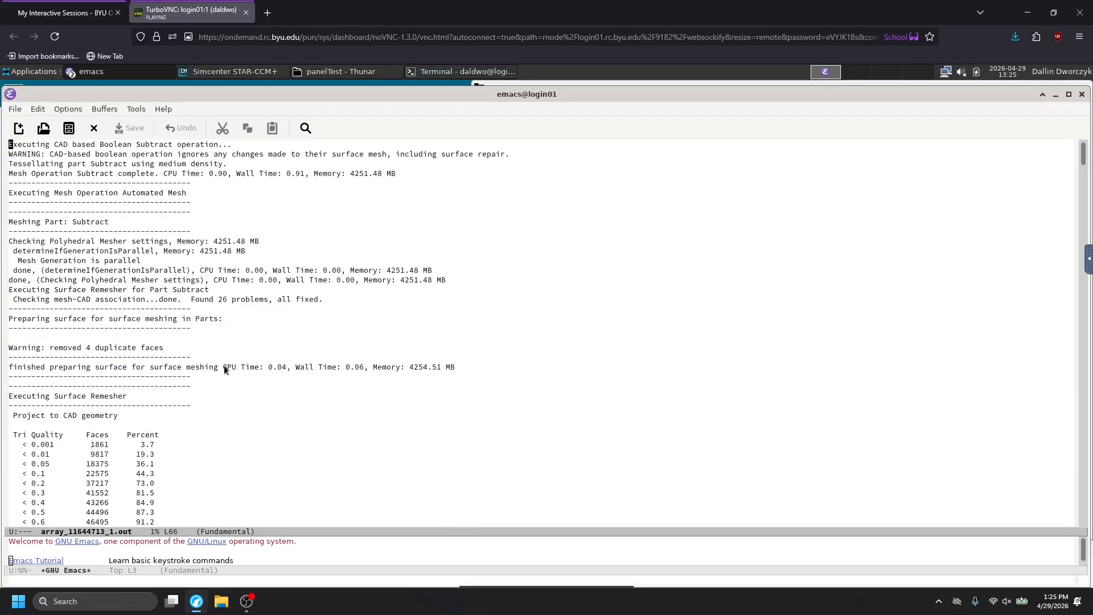
scroll(222, 342, "up", 2)
scroll(195, 300, "down", 1)
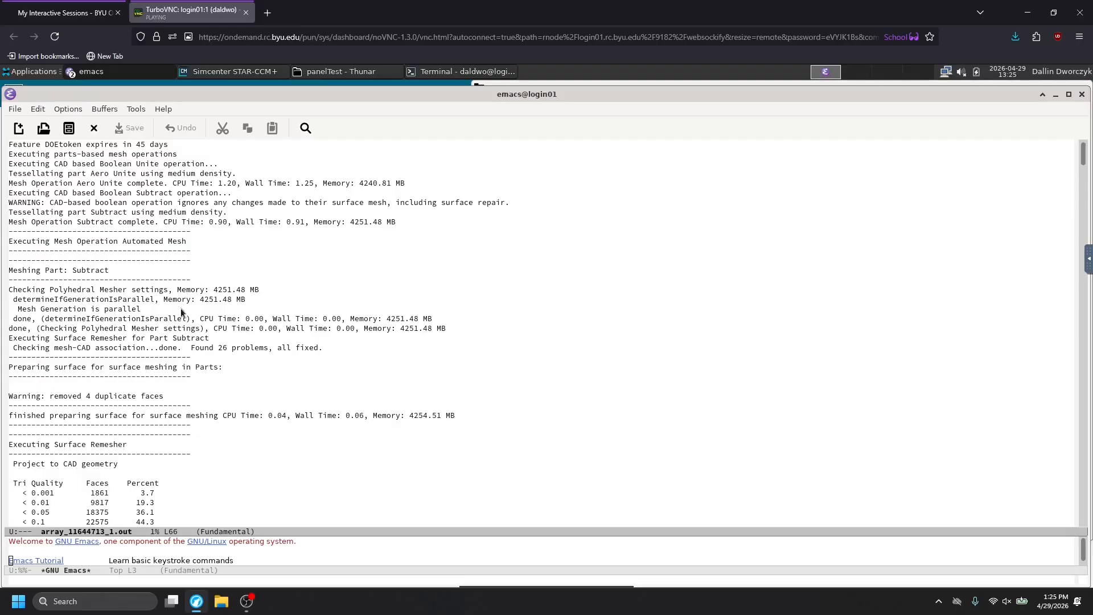
scroll(90, 283, "down", 6)
scroll(89, 283, "down", 20)
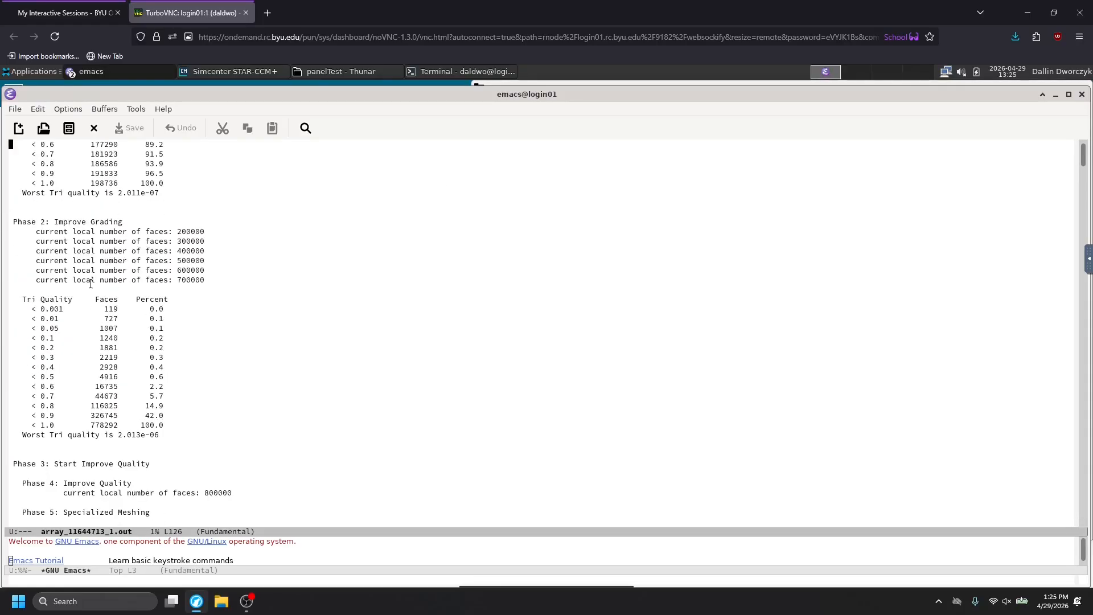
scroll(89, 283, "down", 20)
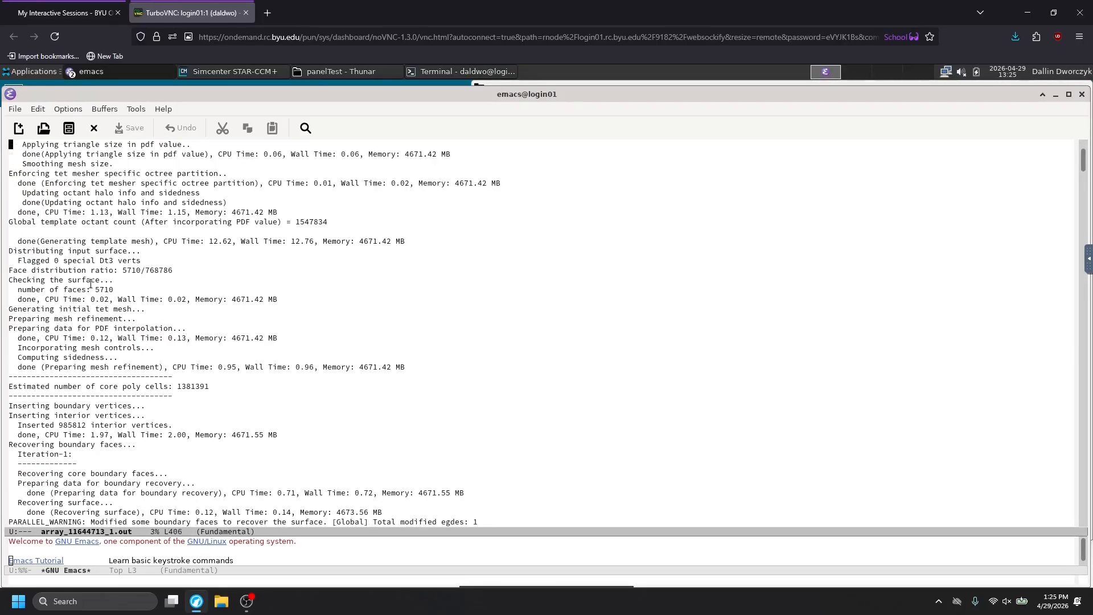
scroll(90, 283, "down", 1)
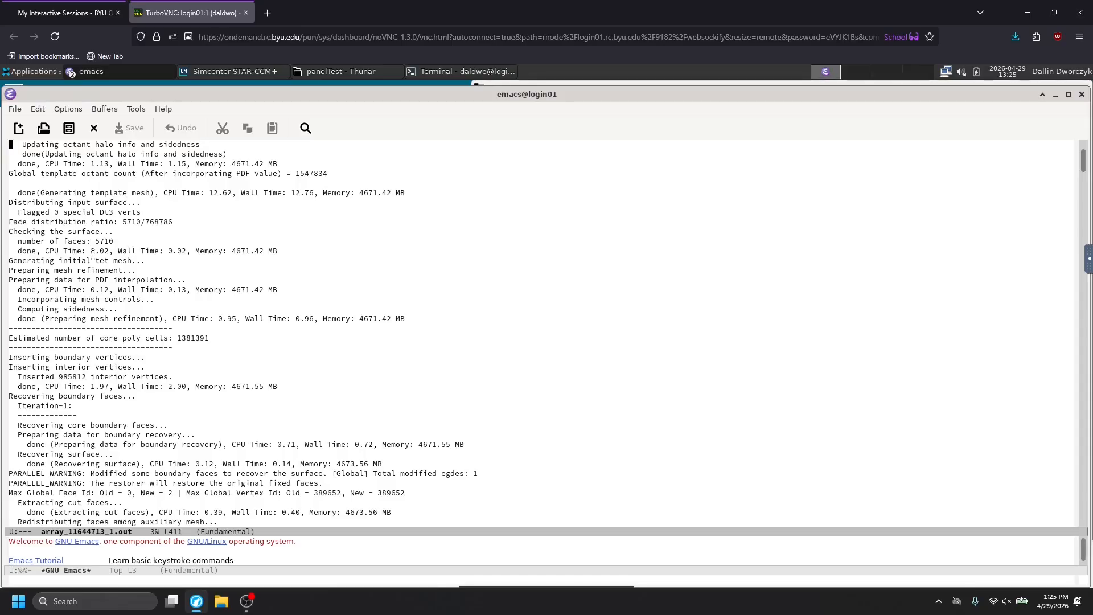
scroll(158, 327, "down", 19)
scroll(158, 322, "down", 20)
scroll(158, 322, "up", 20)
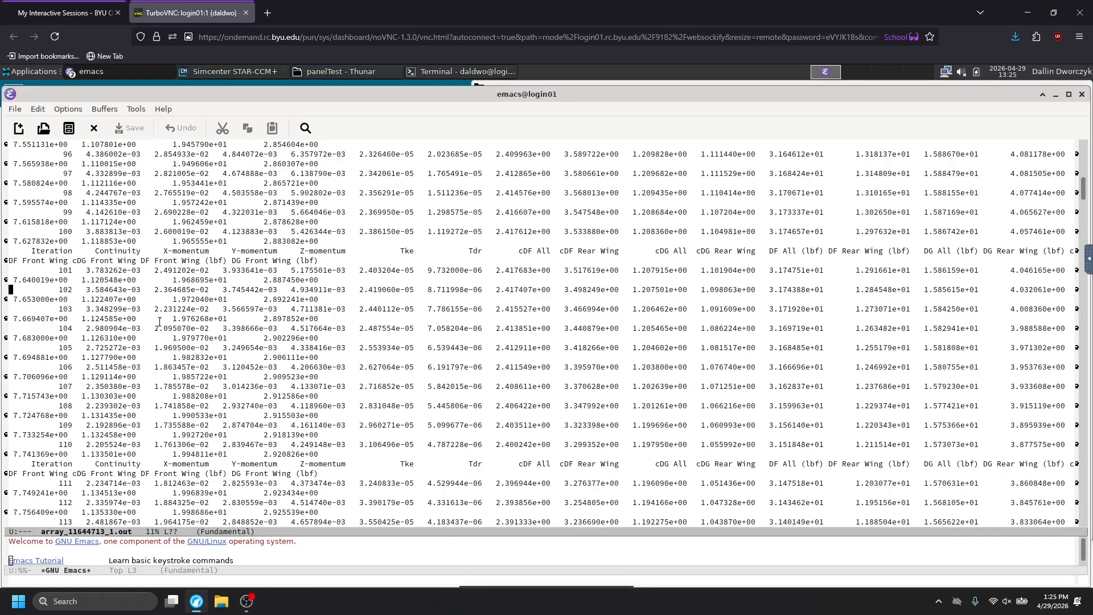
scroll(147, 247, "down", 20)
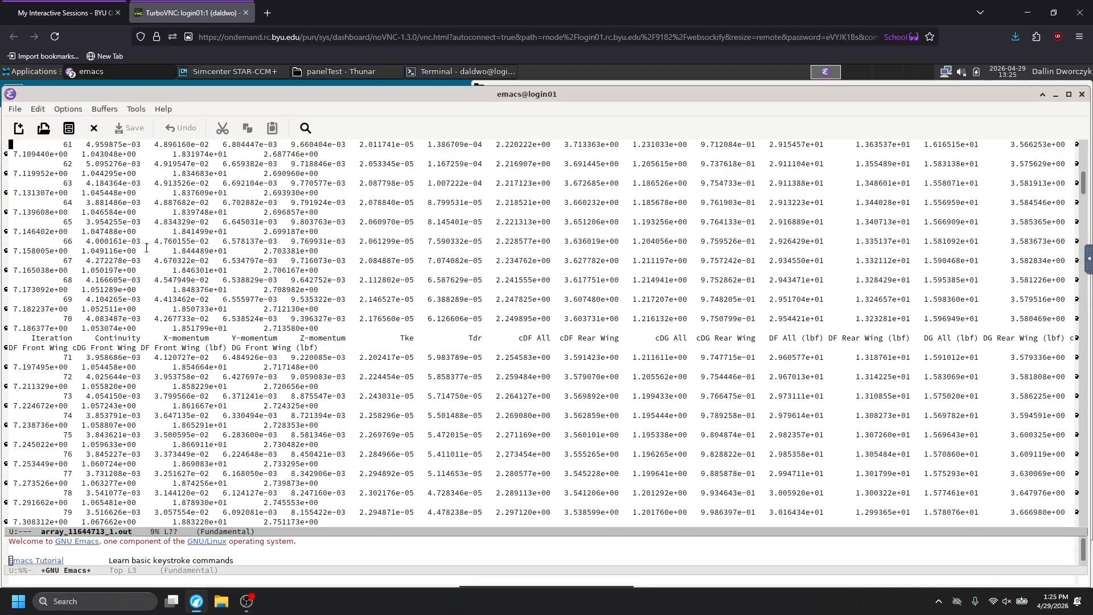
Read the remaining solver iterations in array_11644713_1.out through to the closing lines of the log, and close the Emacs window.
scroll(853, 329, "down", 20)
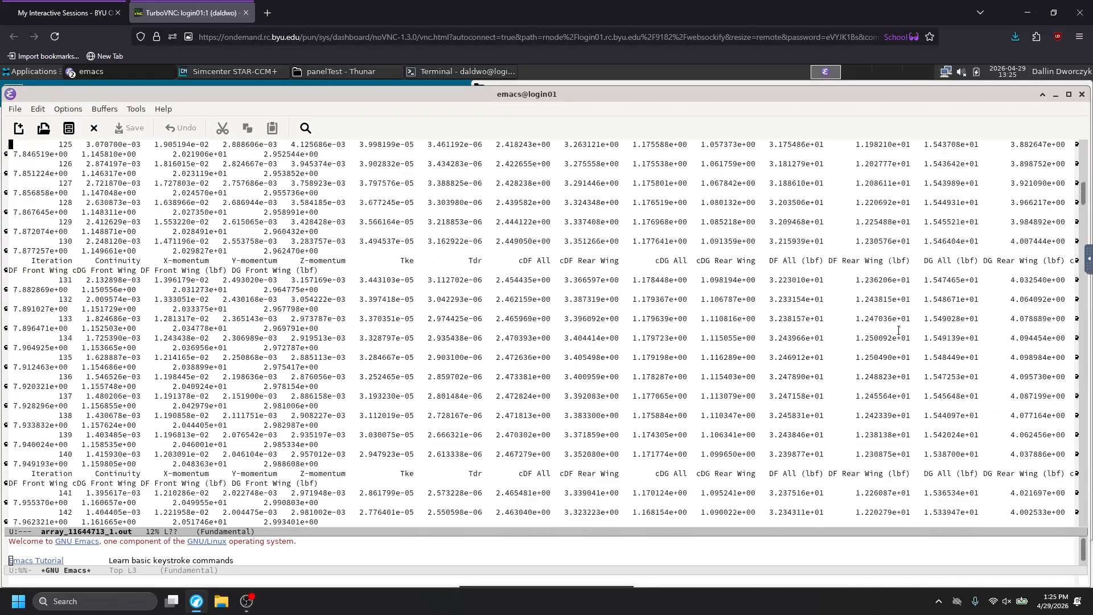
scroll(929, 367, "down", 20)
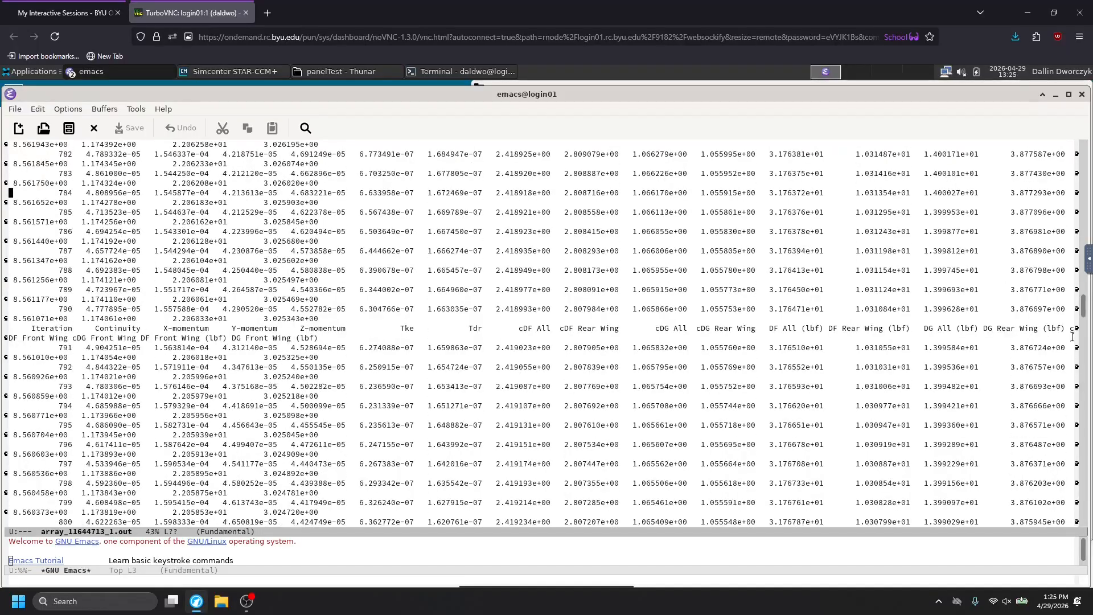
left_click_drag(1083, 372, 1083, 544)
scroll(575, 300, "up", 5)
scroll(560, 302, "down", 5)
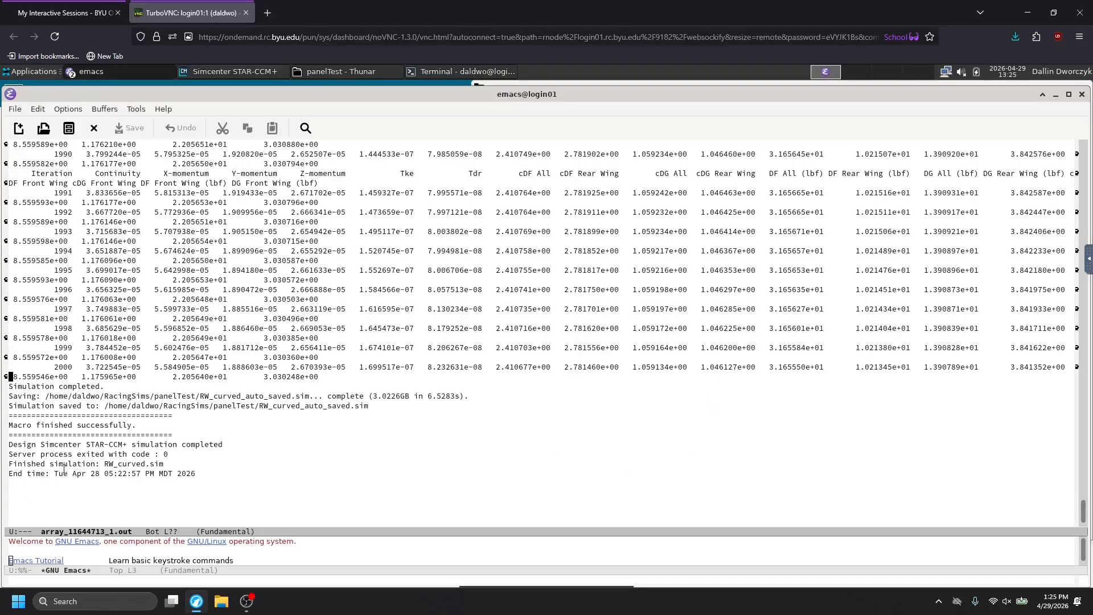
left_click(1082, 94)
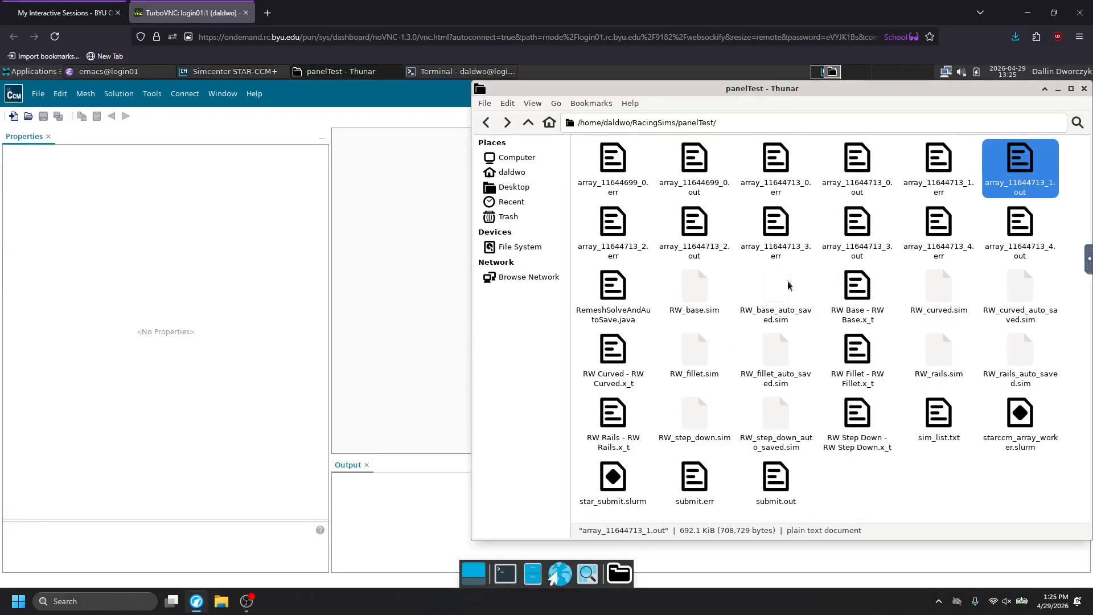
In STAR-CCM+, start loading a simulation file and set it to run parallel on the local host with 8 compute processes.
left_click(1017, 358)
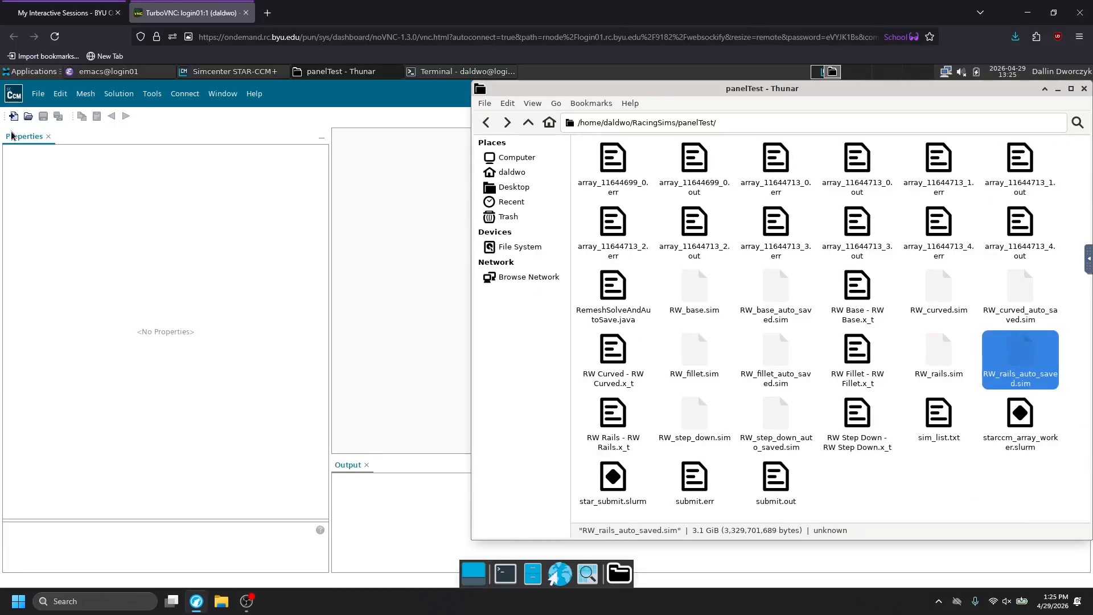
left_click(33, 118)
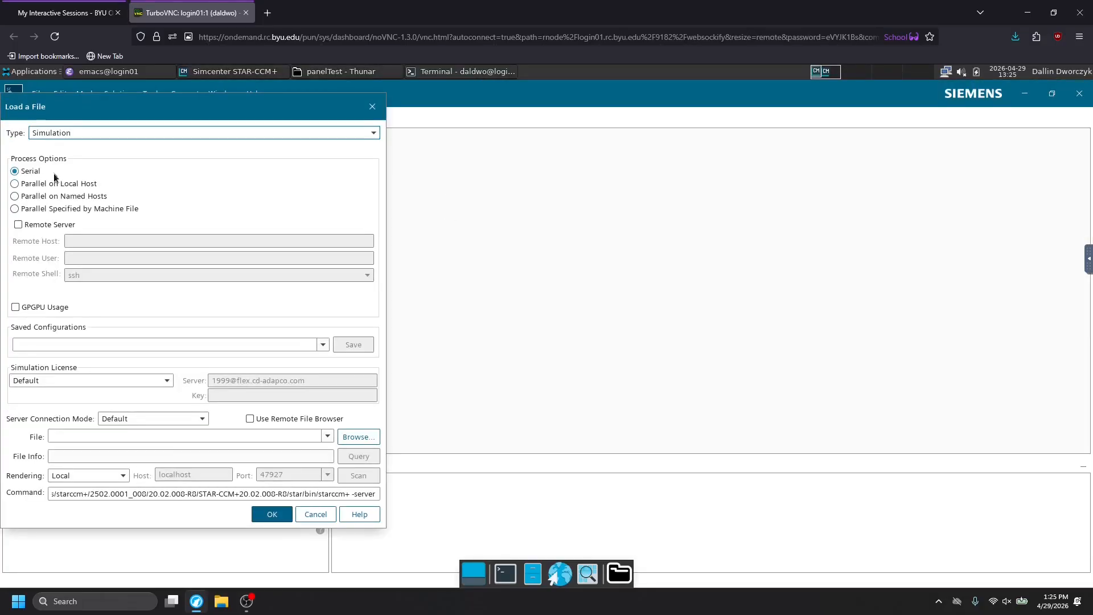
left_click(52, 181)
left_click_drag(146, 227, 199, 226)
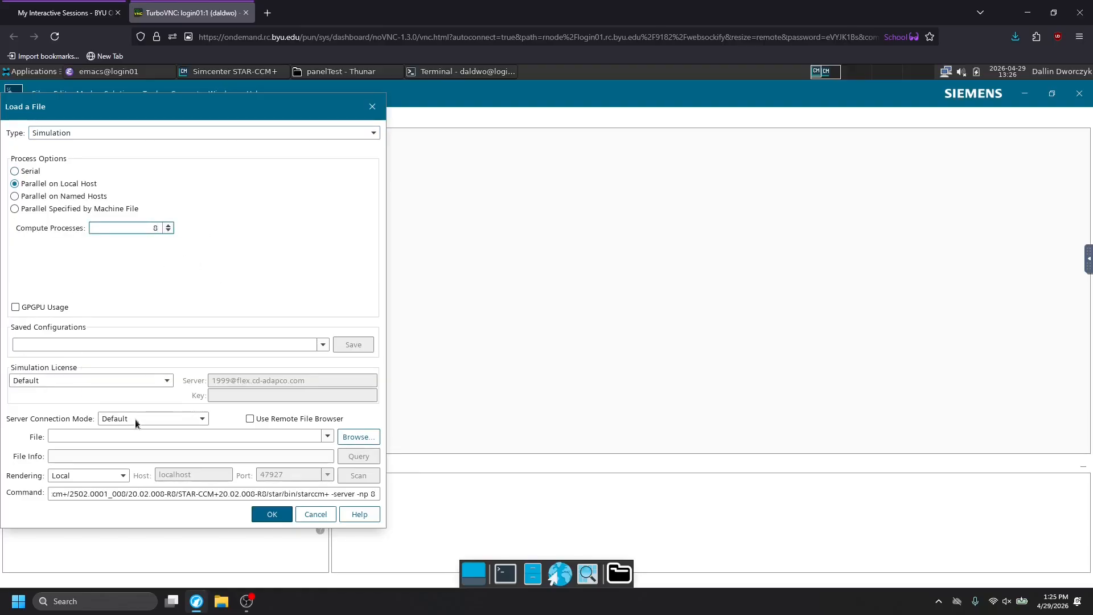
Choose a rear wing simulation file from the RacingSims/panelTest folder and load it.
left_click(340, 440)
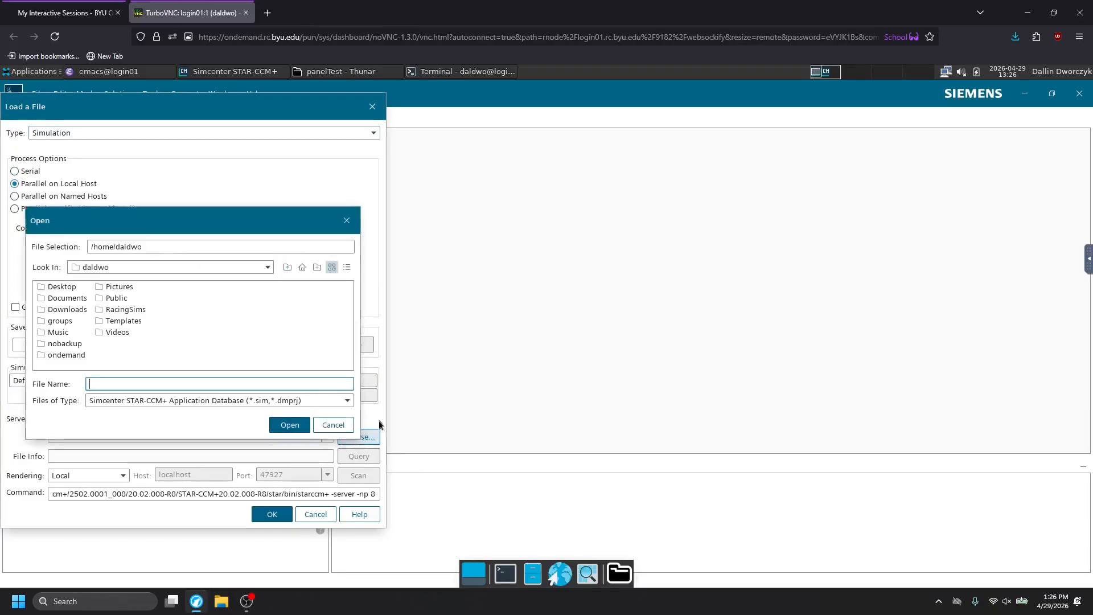
double_click(124, 308)
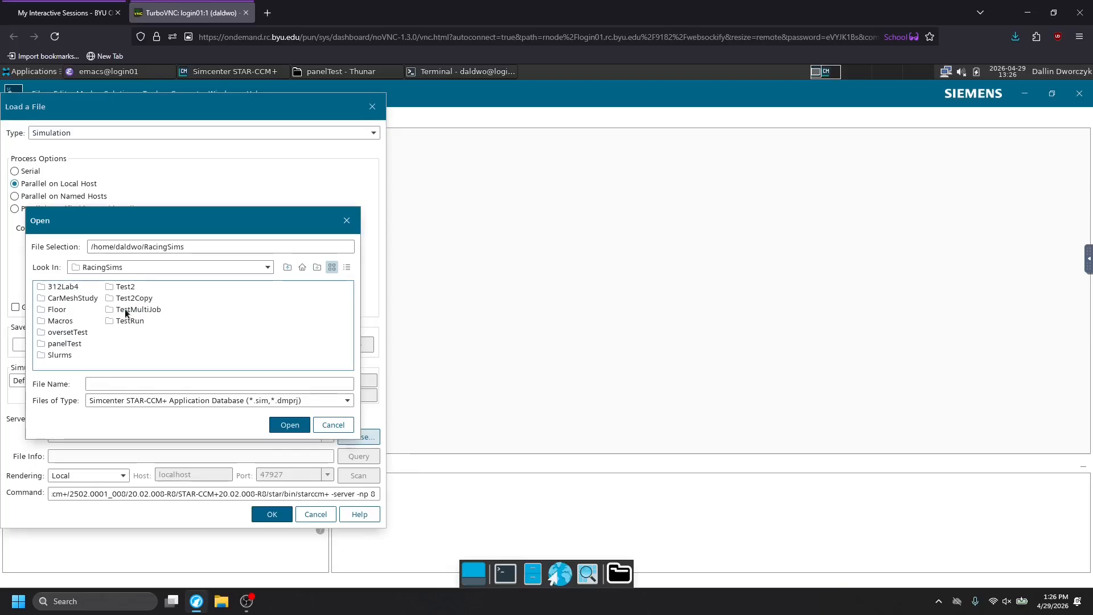
double_click(63, 344)
left_click(205, 287)
left_click(287, 426)
left_click(272, 514)
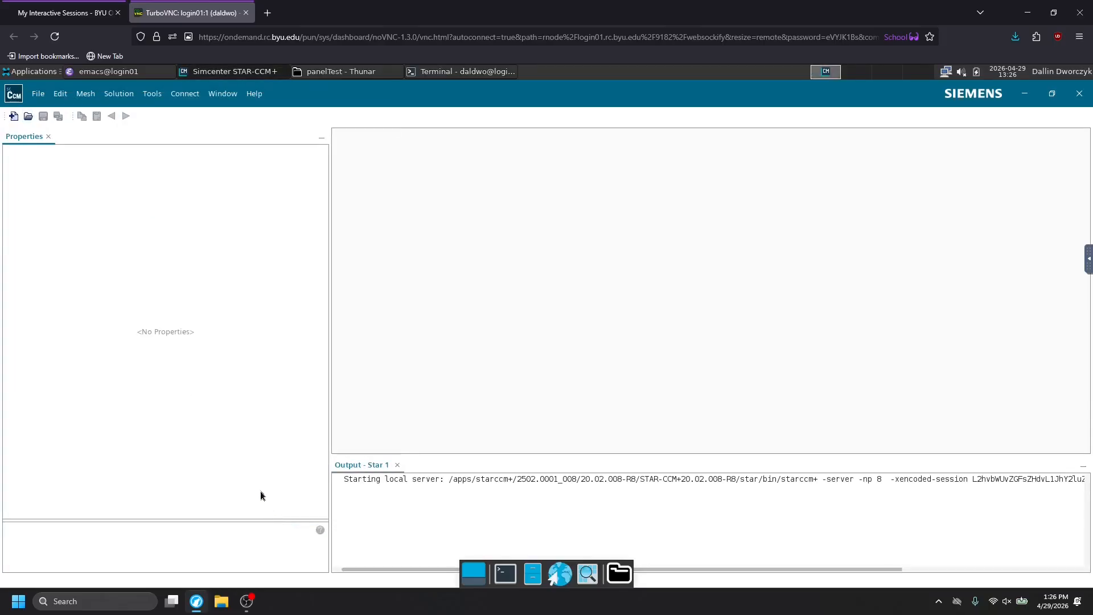
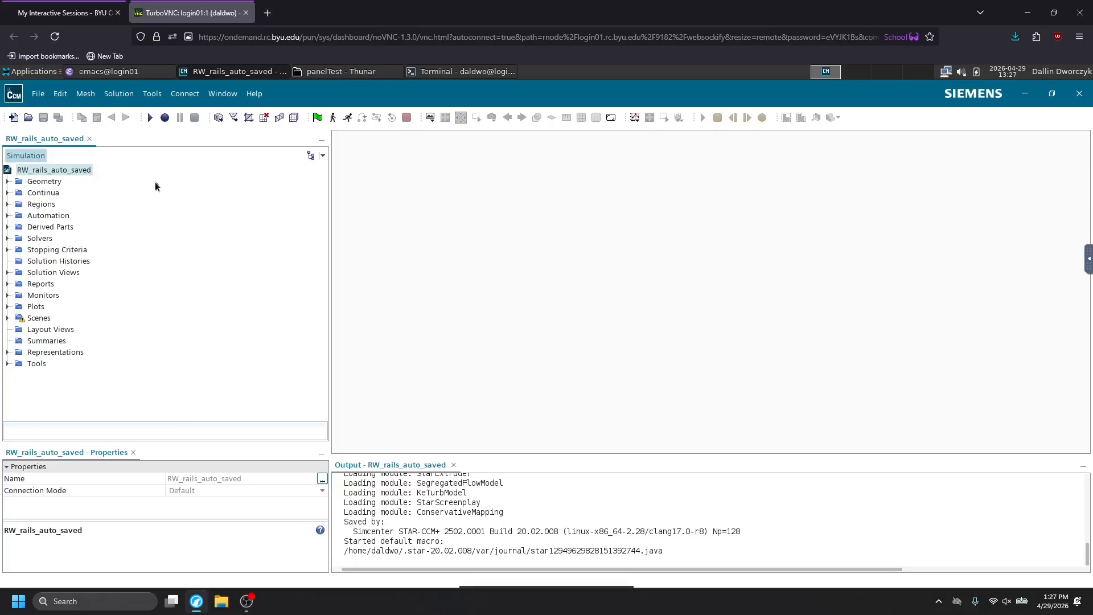
Look through the report groups in the simulation tree, including Areas, Coefficients, CoP and Forces, and collapse them again.
left_click(8, 284)
left_click(49, 296)
left_click(49, 308)
left_click(45, 317)
left_click(18, 329)
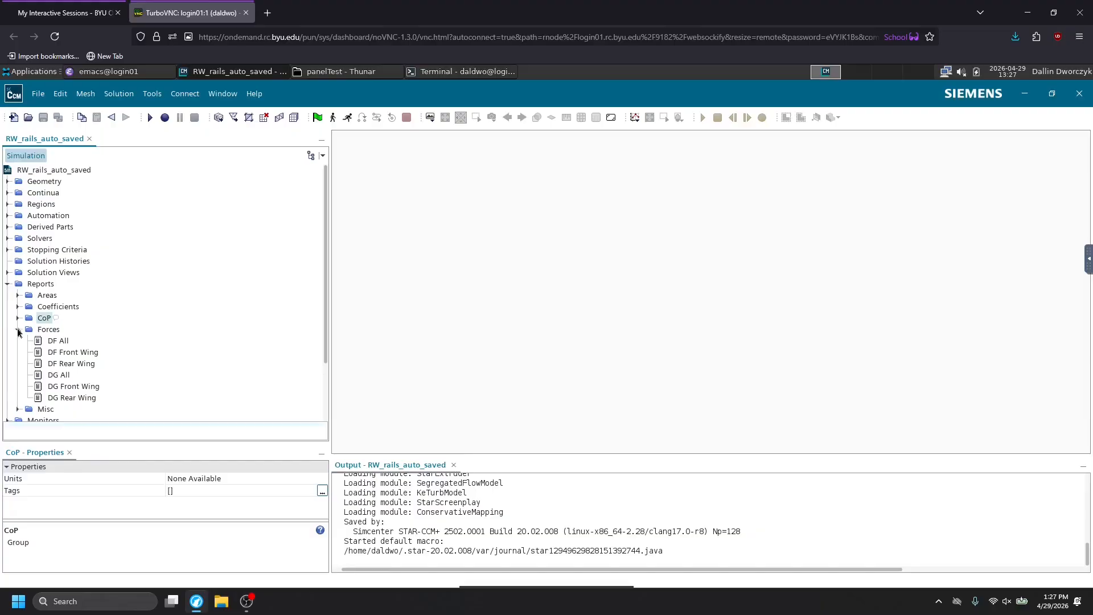
left_click(18, 317)
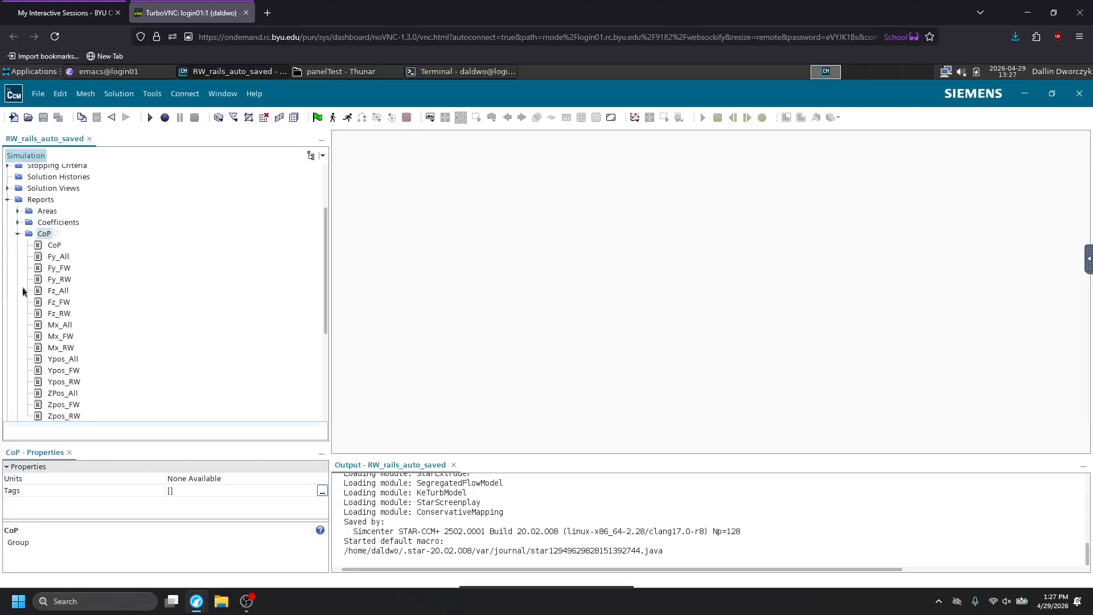
left_click(18, 222)
left_click(16, 211)
left_click(16, 211)
left_click(18, 223)
left_click(18, 234)
left_click(19, 257)
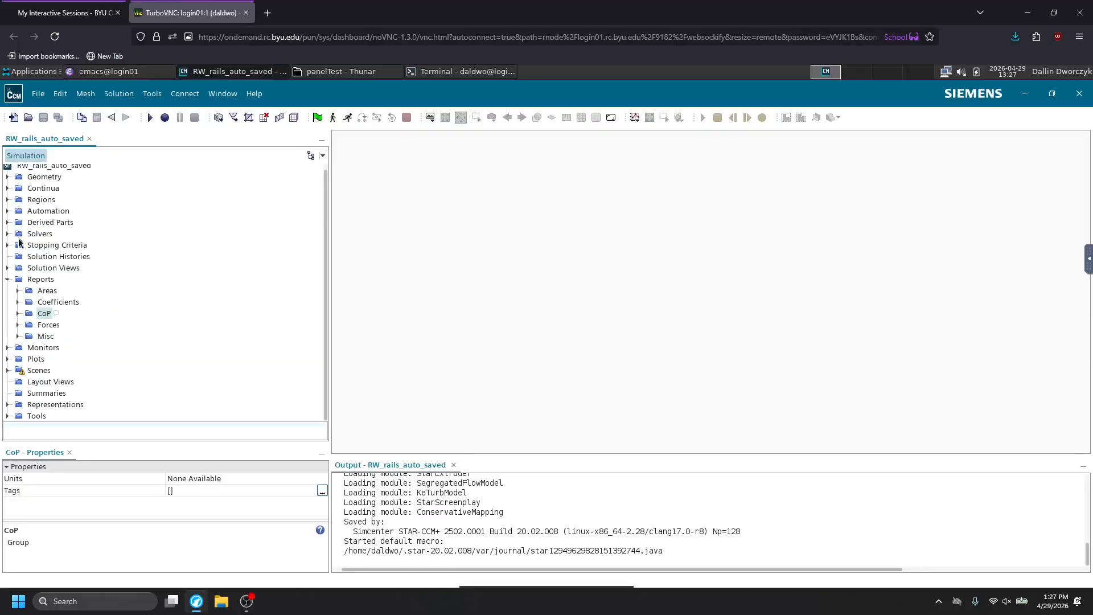
right_click(34, 282)
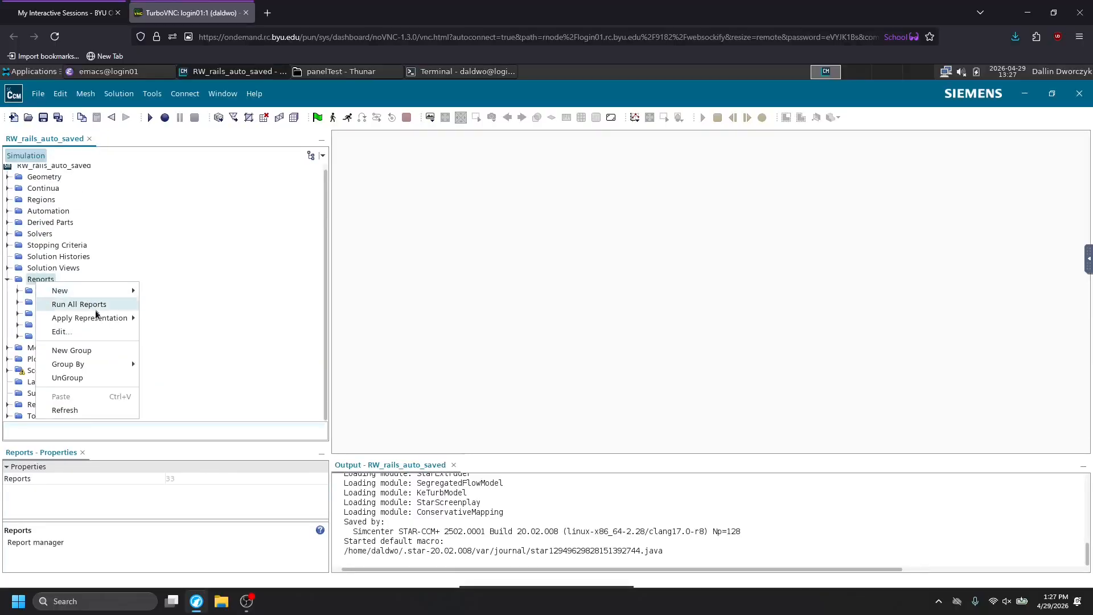
left_click(23, 290)
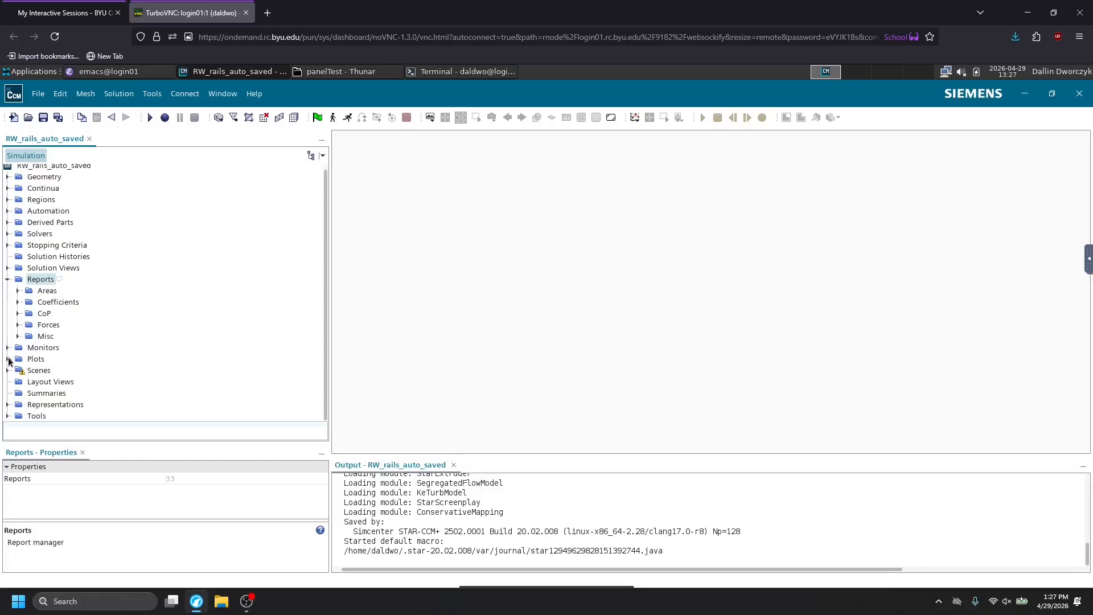
Open the Residuals plot and examine how the residual curves level off over the iterations.
left_click(8, 359)
scroll(45, 370, "down", 2)
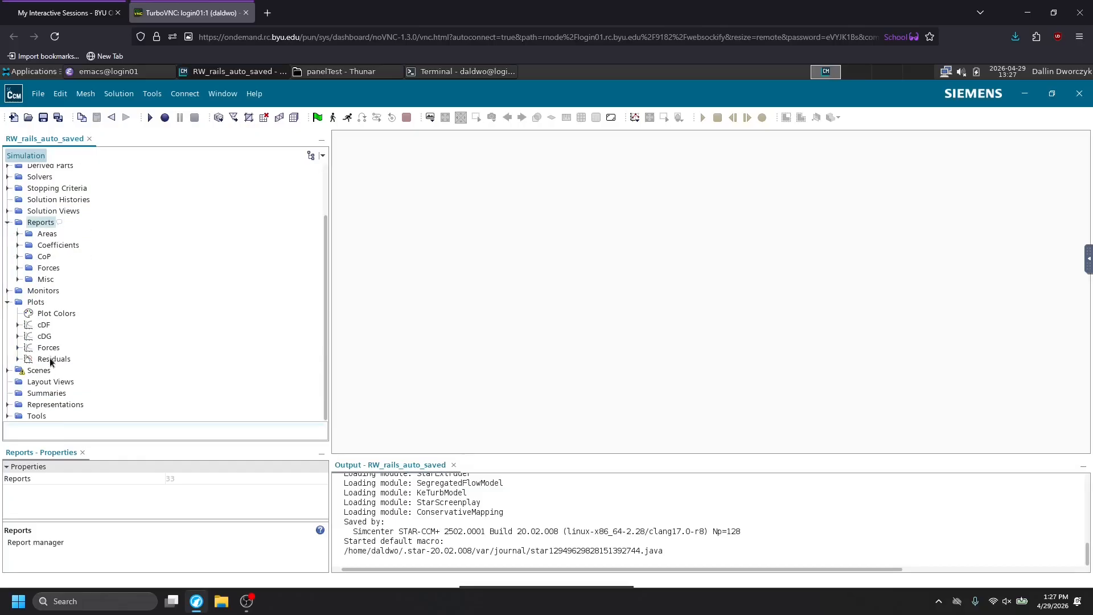
double_click(50, 359)
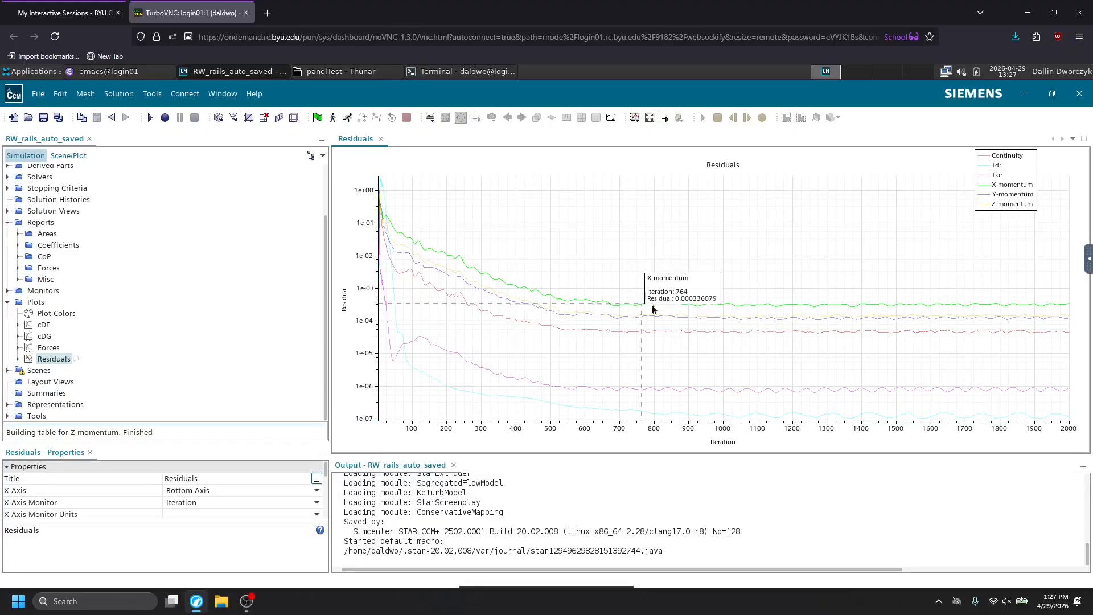
mouse_move(963, 307)
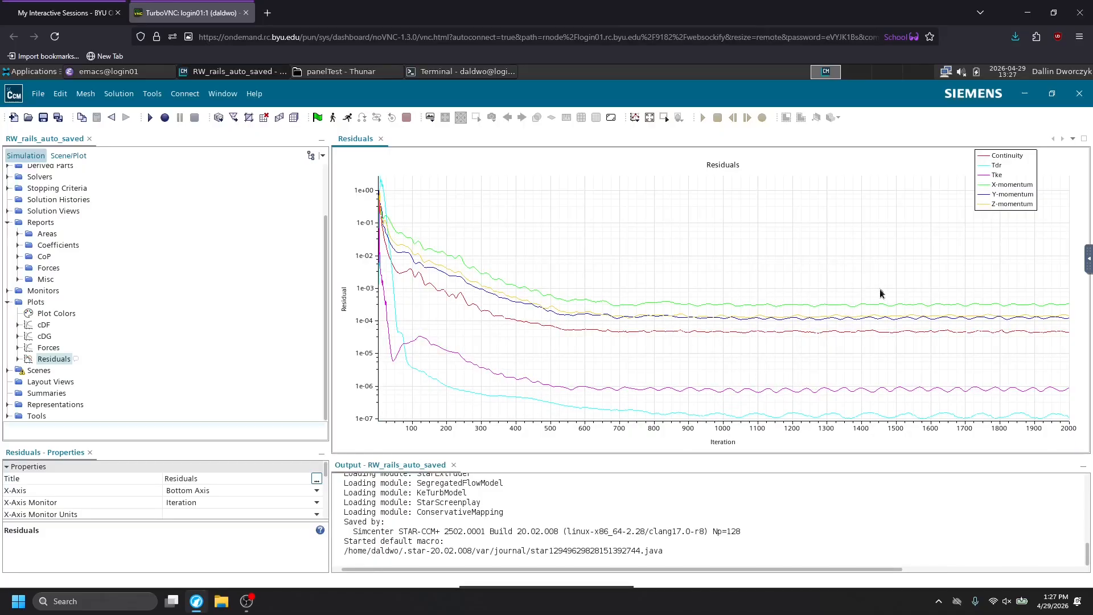
mouse_move(899, 309)
Check the CPU utilization and walltimes of the STARCCM array jobs on the Job Statistics web page, and return to the remote desktop session.
left_click(63, 13)
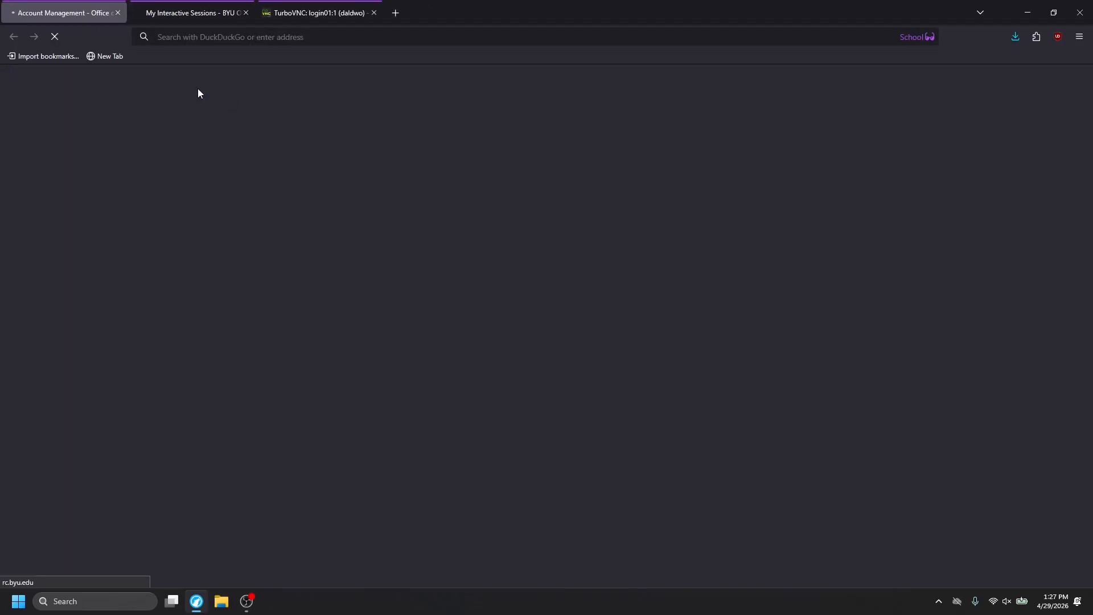
scroll(750, 310, "down", 3)
scroll(750, 311, "up", 2)
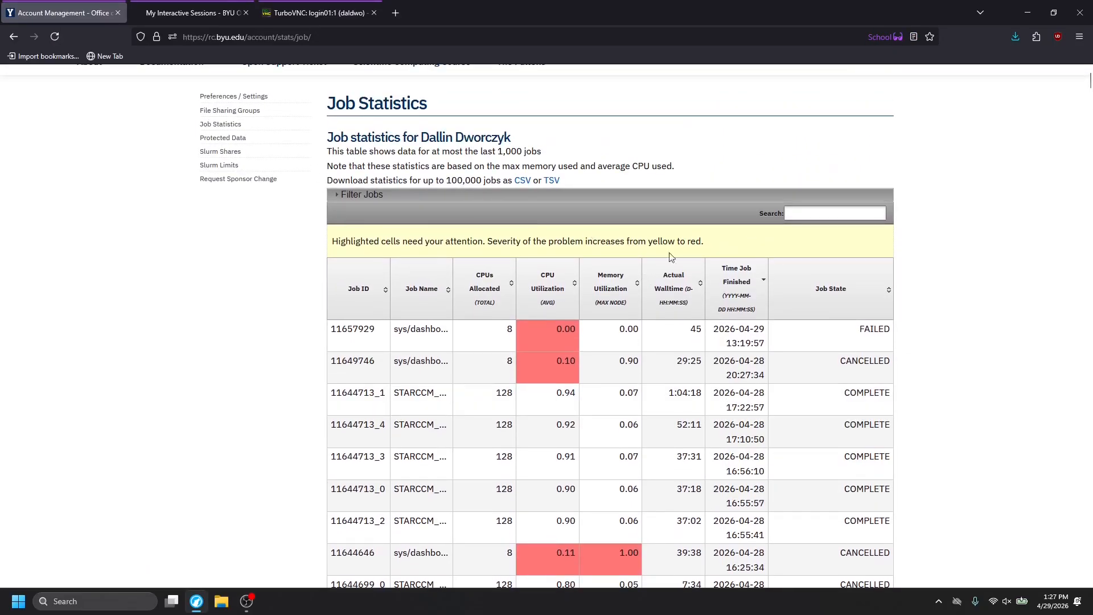
scroll(681, 365, "down", 1)
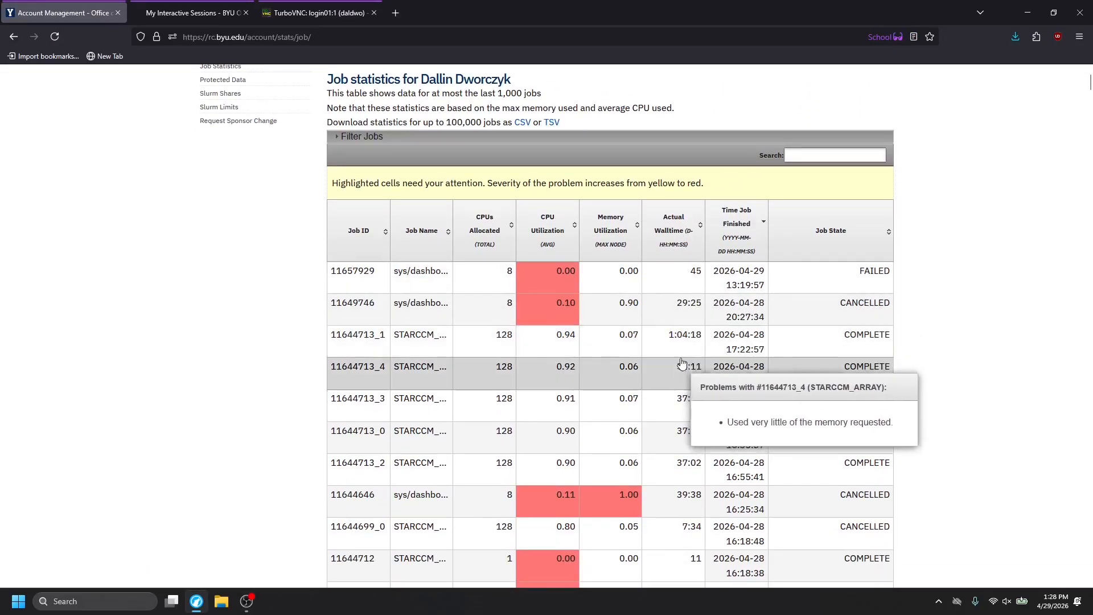
scroll(681, 365, "down", 2)
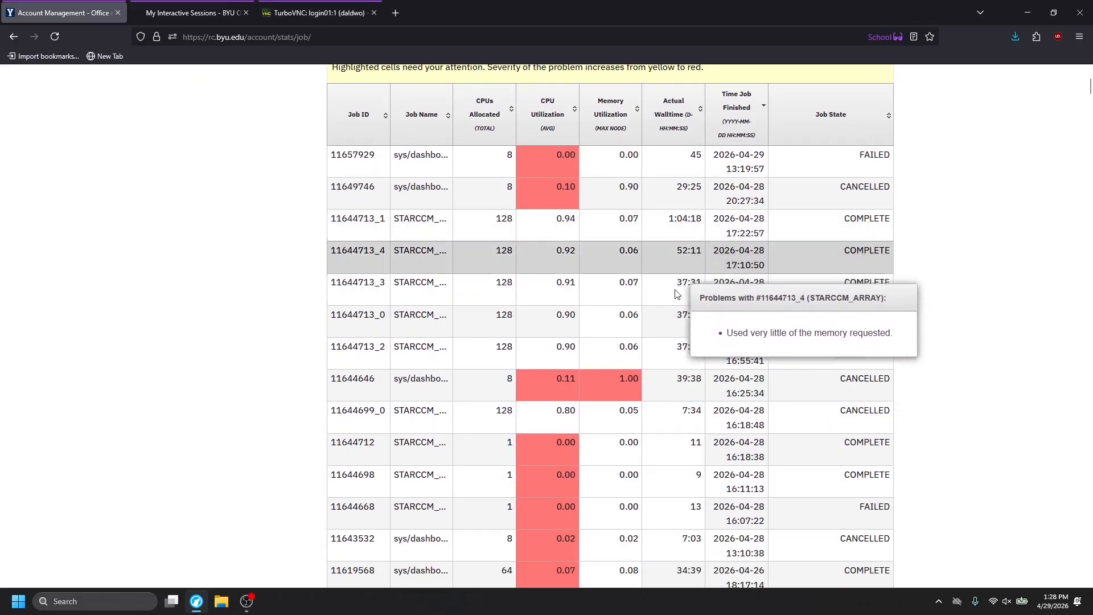
mouse_move(674, 346)
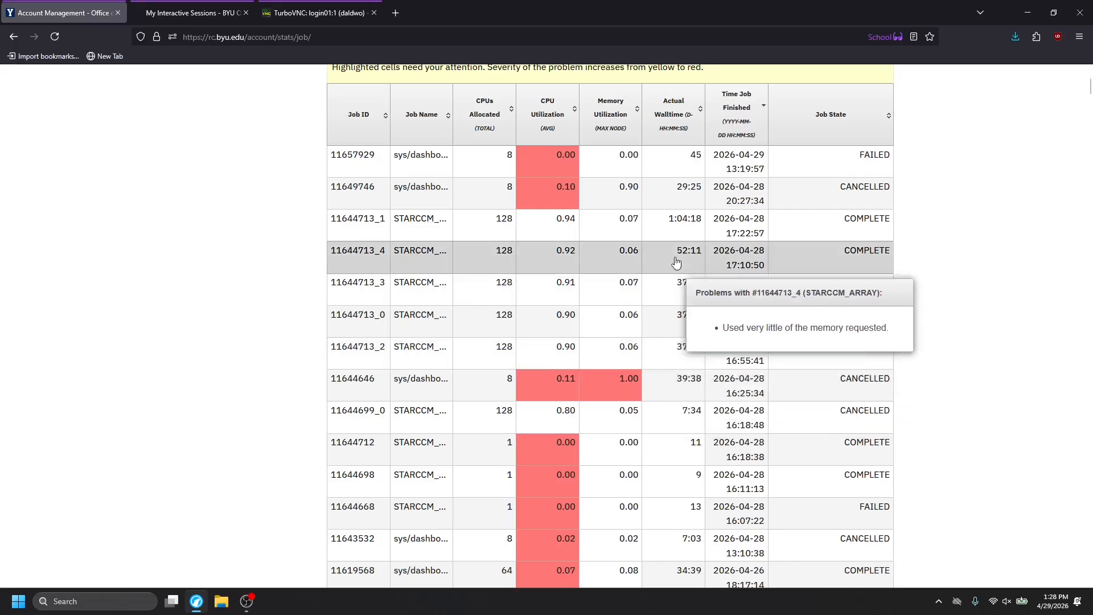
left_click(151, 7)
left_click(285, 12)
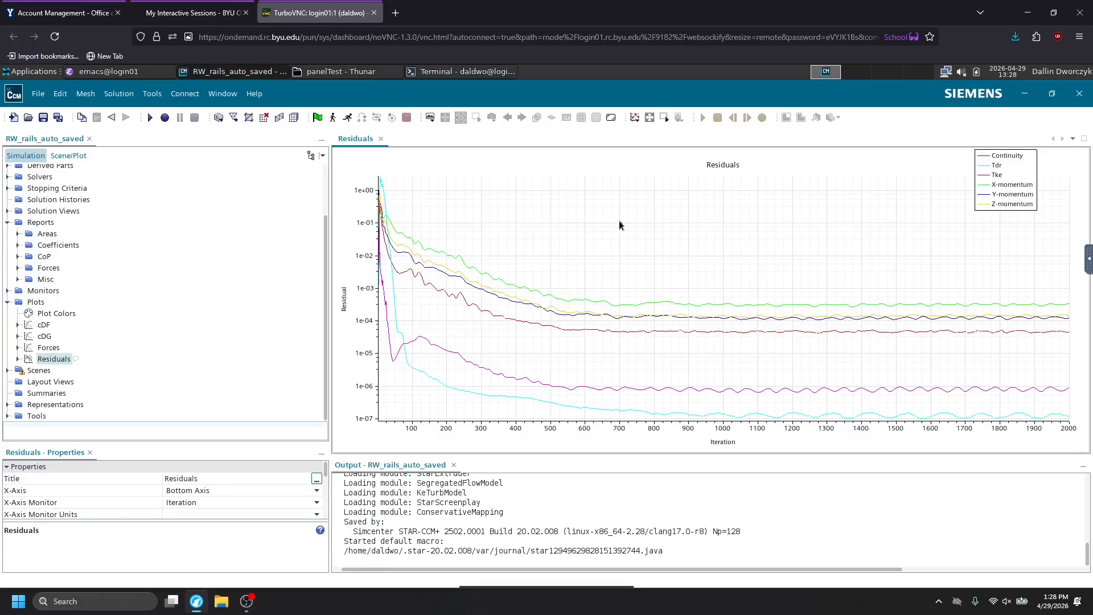
Open the Forces plot and read the monitor curves at the final iterations.
double_click(44, 348)
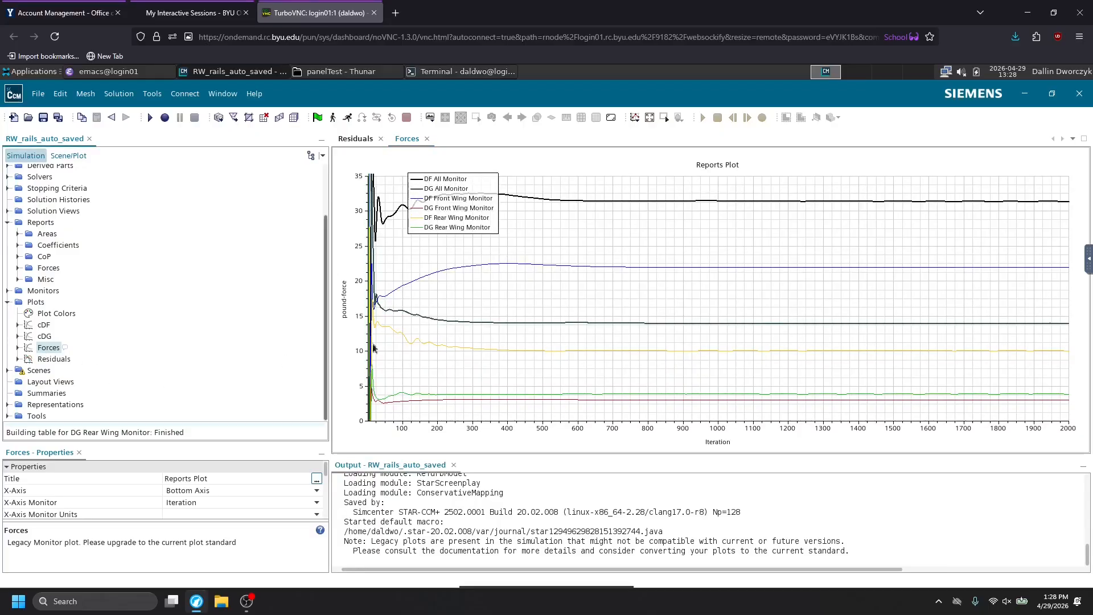
mouse_move(975, 204)
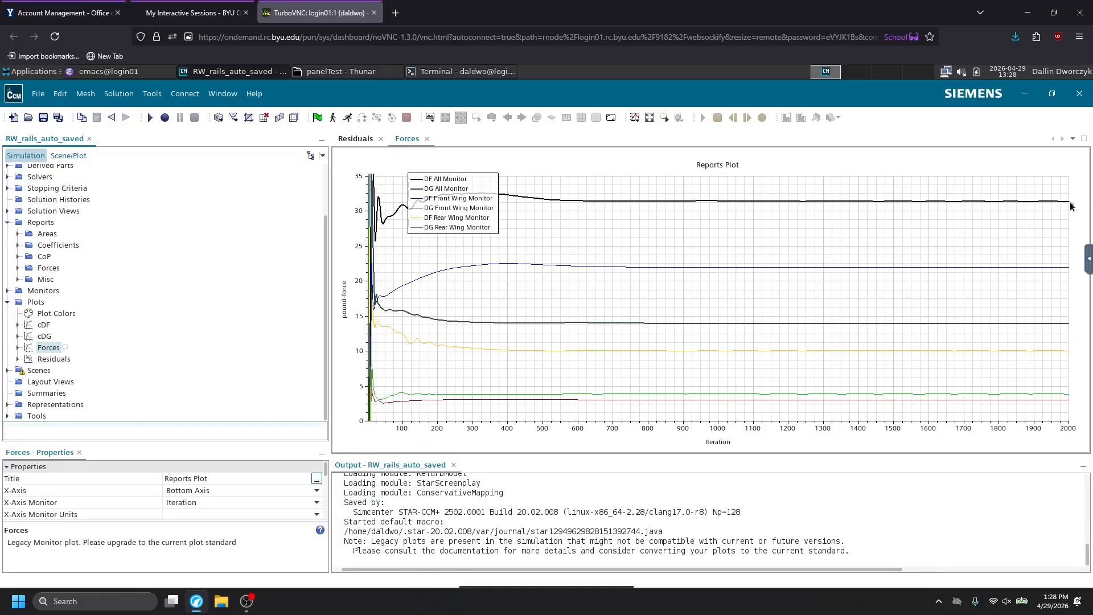
mouse_move(1068, 206)
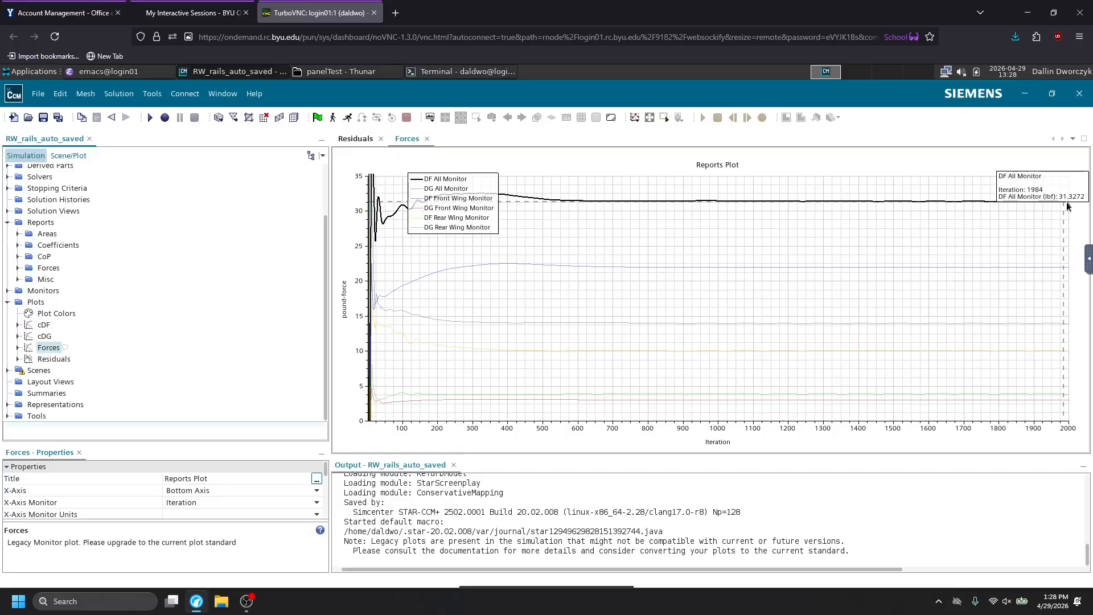
mouse_move(1060, 271)
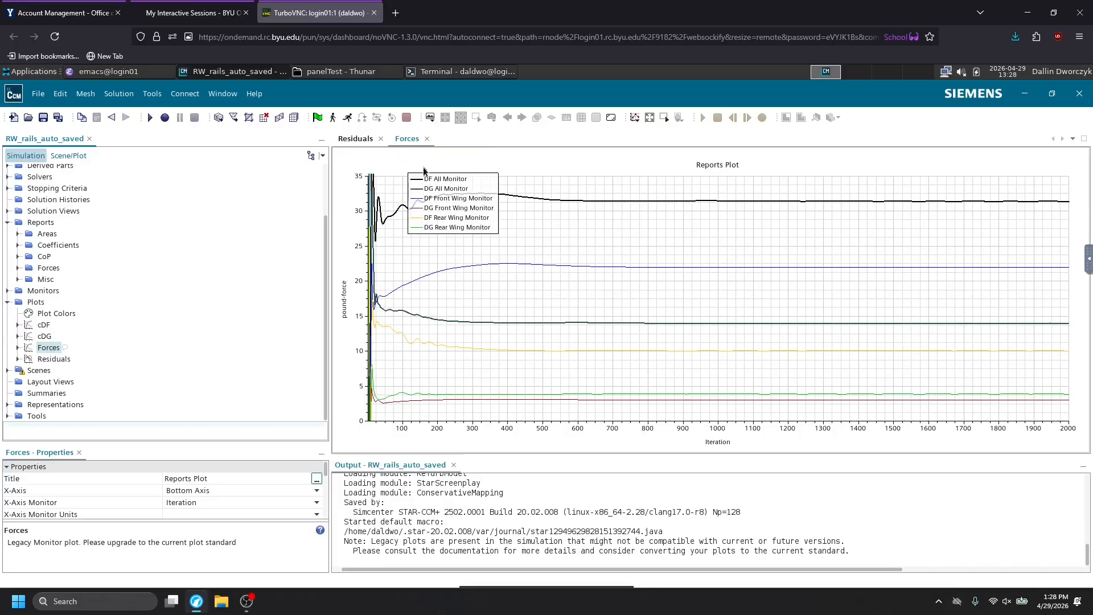
mouse_move(1065, 328)
Calculate 31/14 through a DuckDuckGo search in a new Misc browser tab, and close that tab.
right_click(395, 12)
left_click(364, 159)
type("31/14")
key("Return")
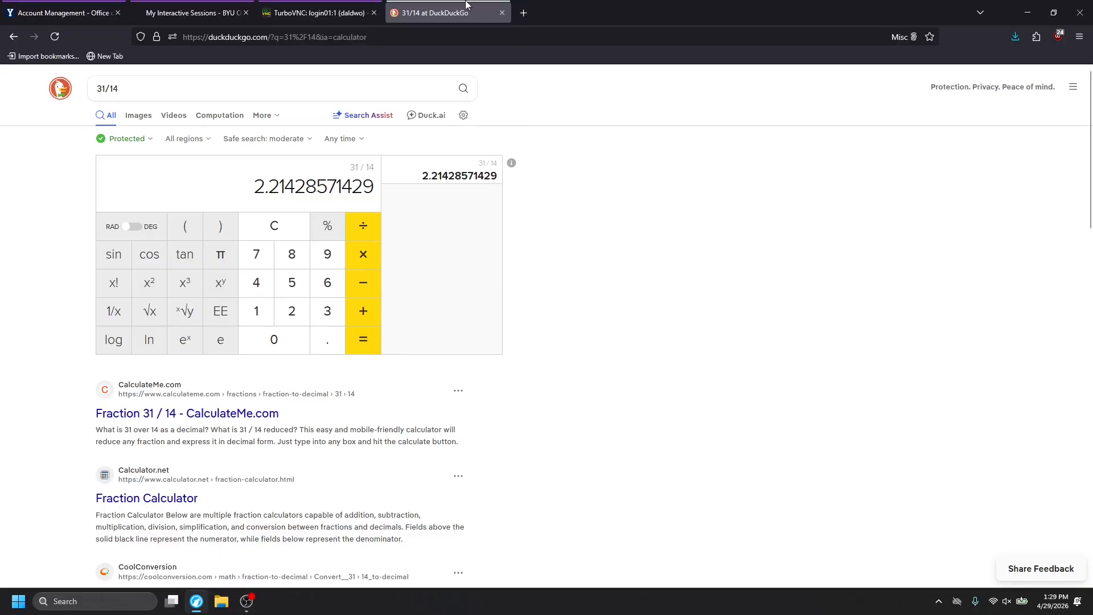
left_click(501, 13)
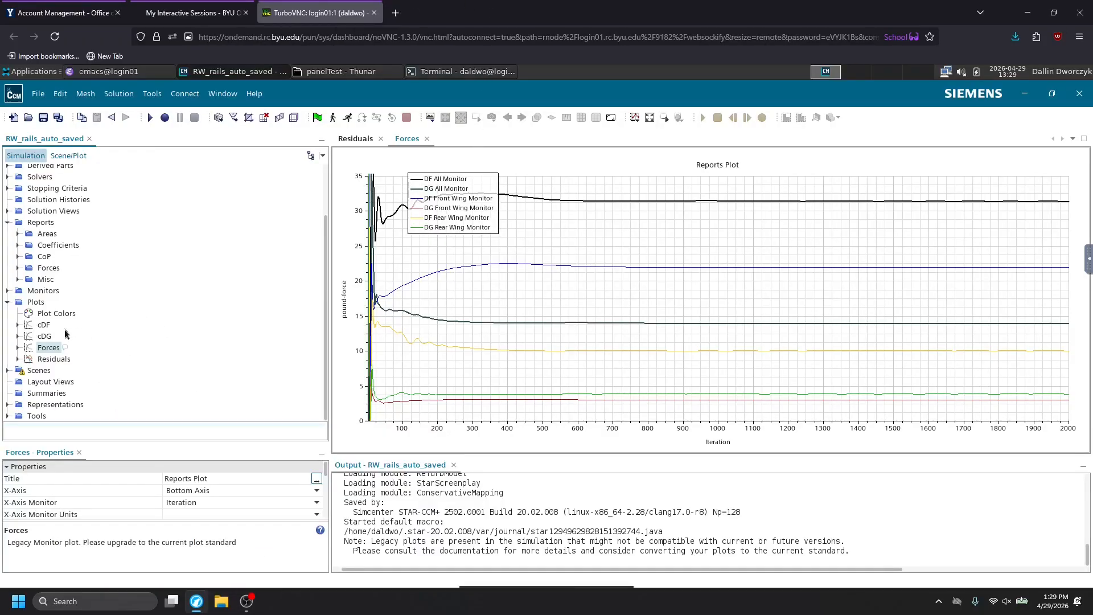
Open the cDF and cDG plots to view the downforce and drag coefficient curves.
double_click(44, 326)
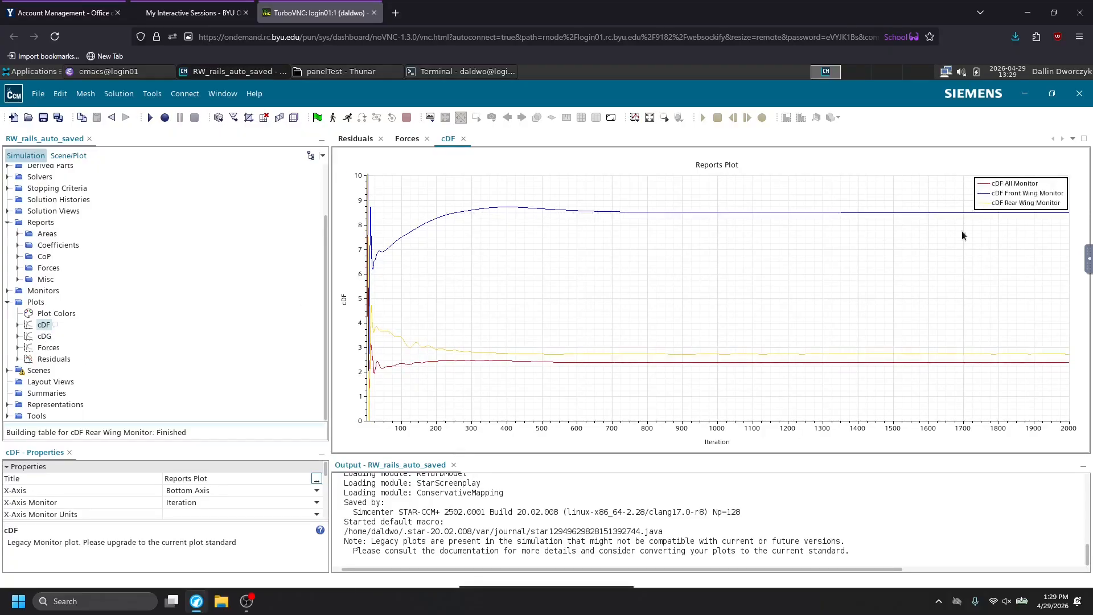
double_click(49, 338)
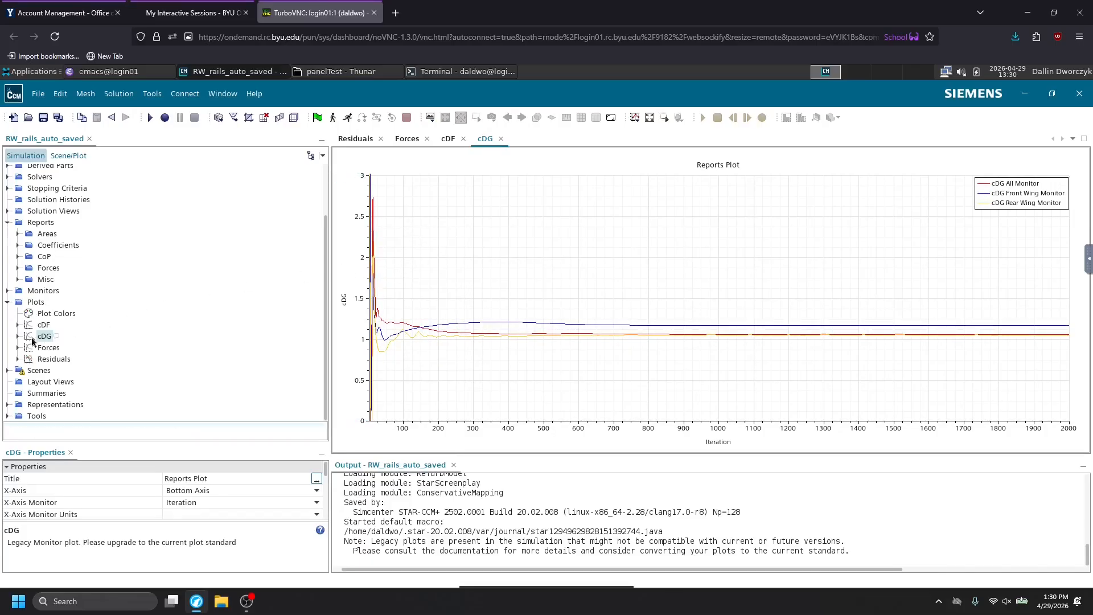
Reduce the maximum of the cDG plot's left axis, first to 2.0 and finally to 1.5.
left_click(359, 220)
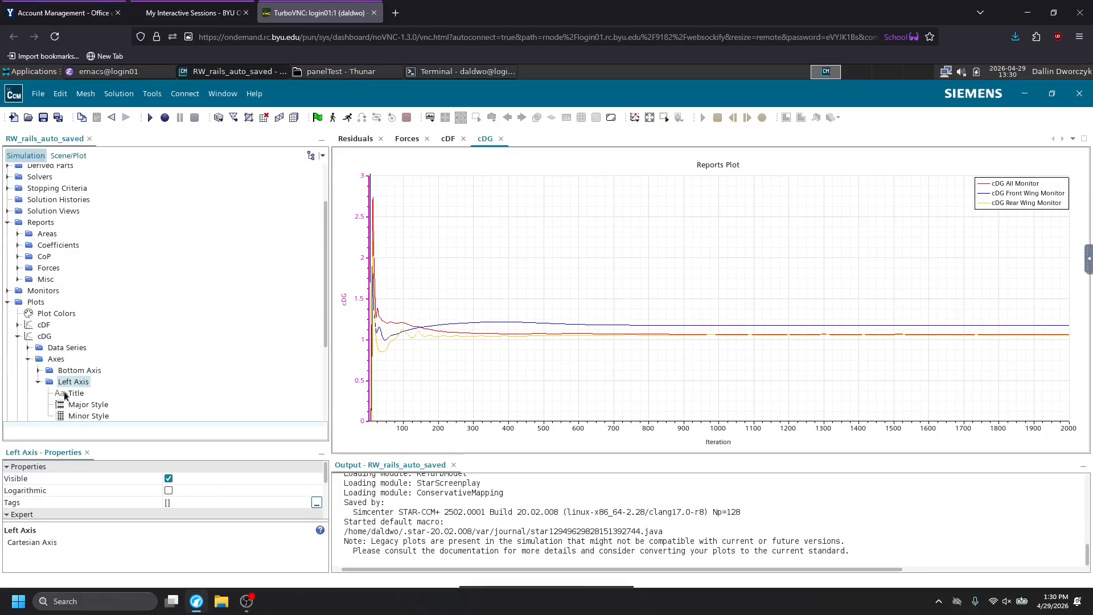
scroll(66, 396, "down", 2)
scroll(161, 481, "down", 4)
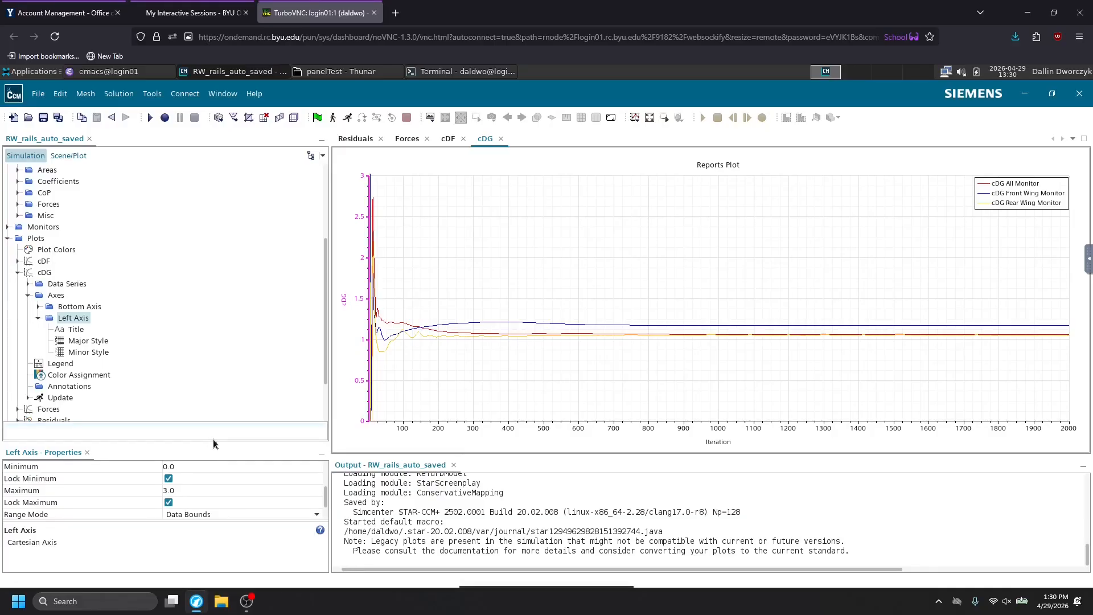
left_click_drag(212, 440, 211, 377)
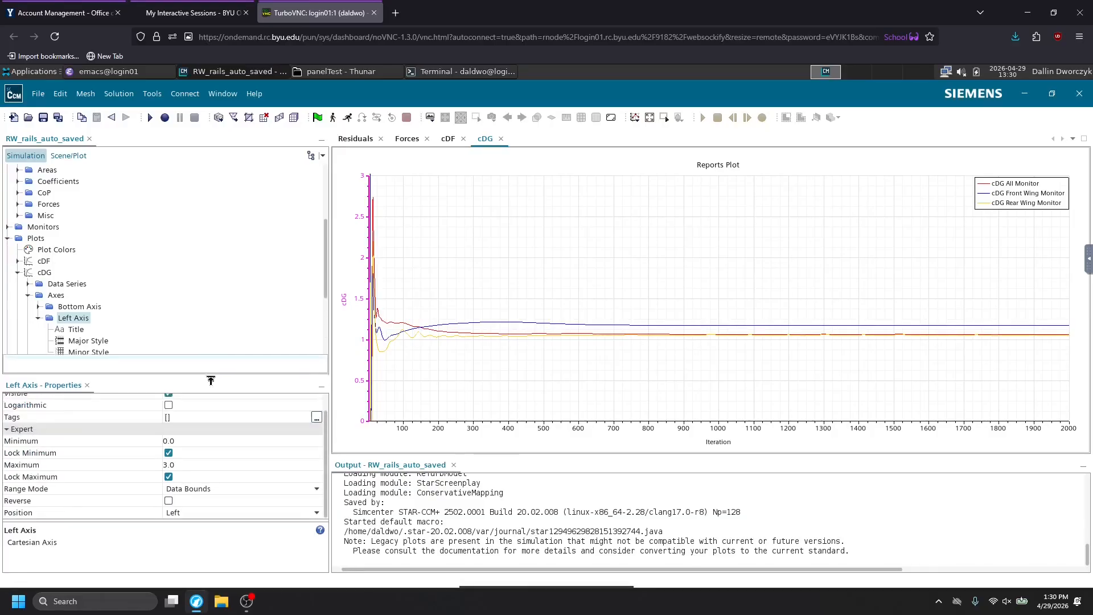
left_click(181, 467)
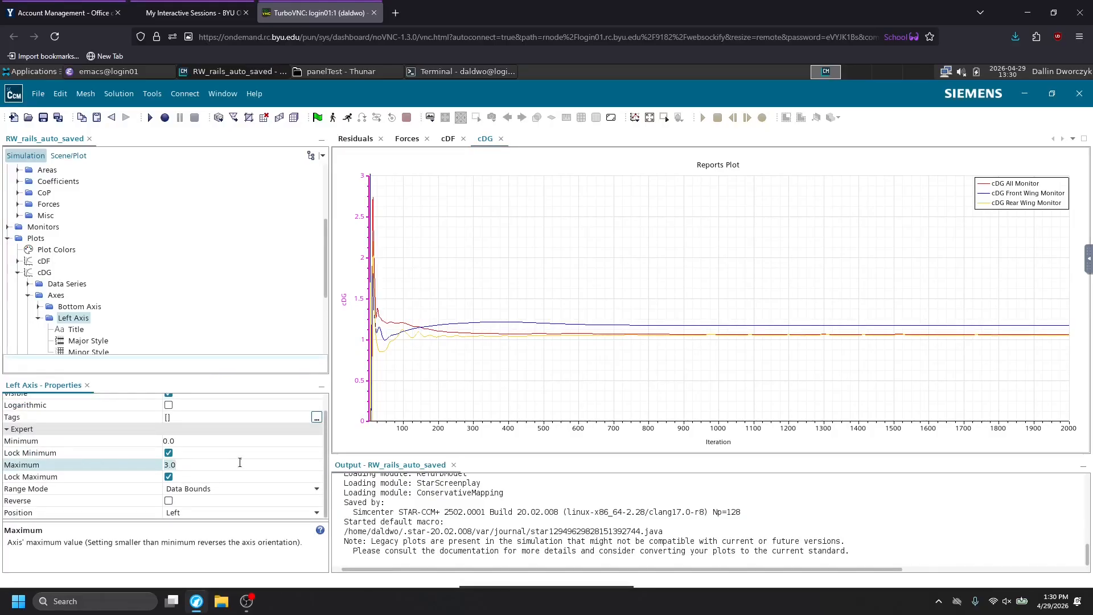
key("BackSpace")
key("BackSpace")
key("BackSpace")
type("2.0")
key("Return")
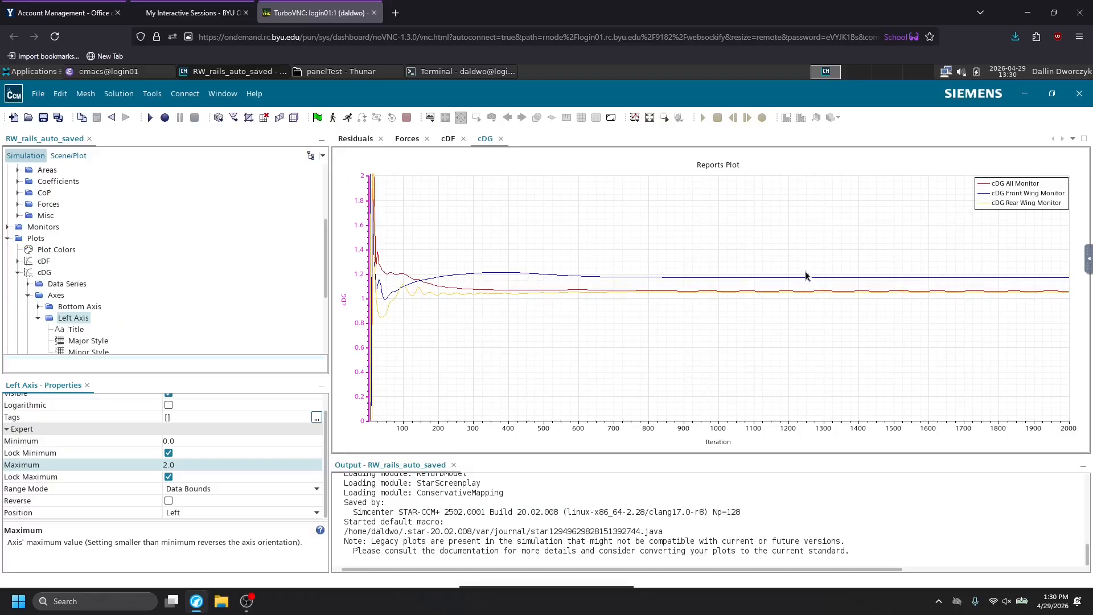
left_click(174, 465)
type("1.5")
key("Return")
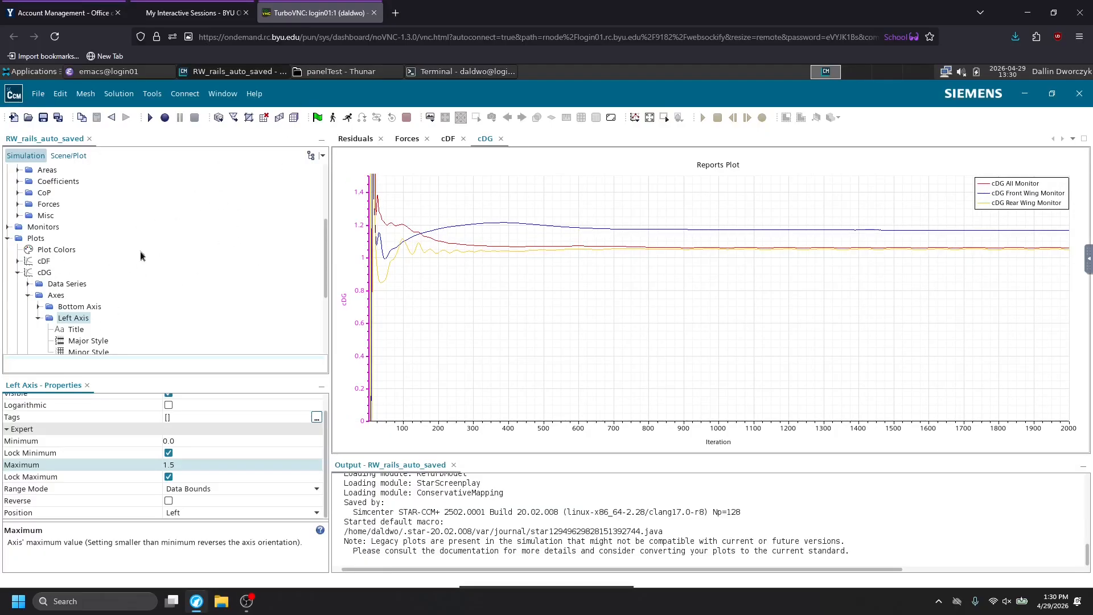
Inspect the cDF plot's curves at the final iterations again, and close all the open plots.
left_click(448, 138)
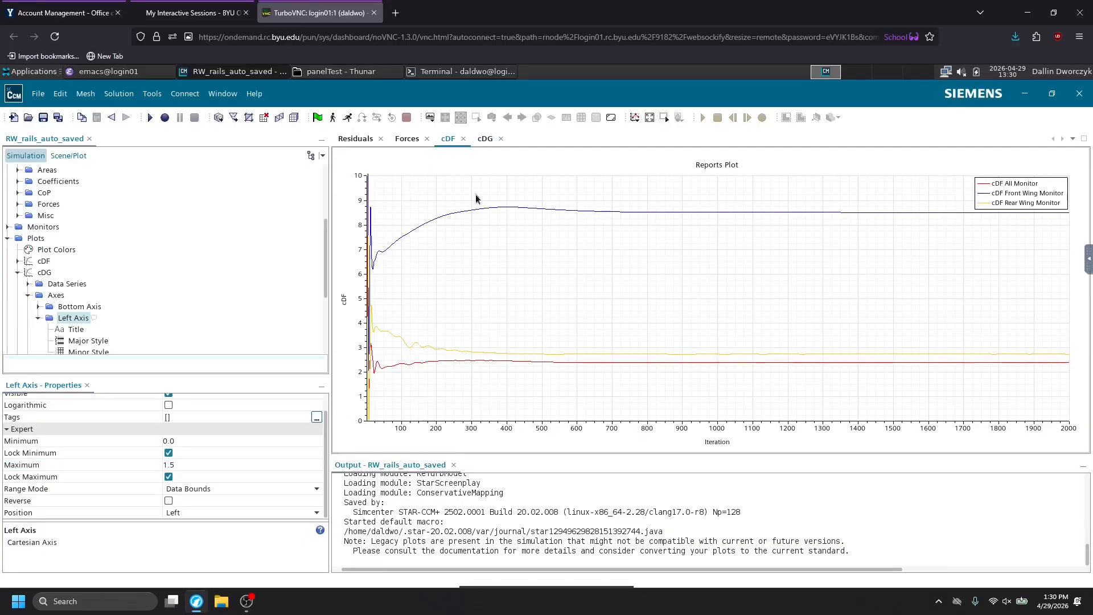
mouse_move(1052, 219)
left_click(463, 139)
left_click(464, 138)
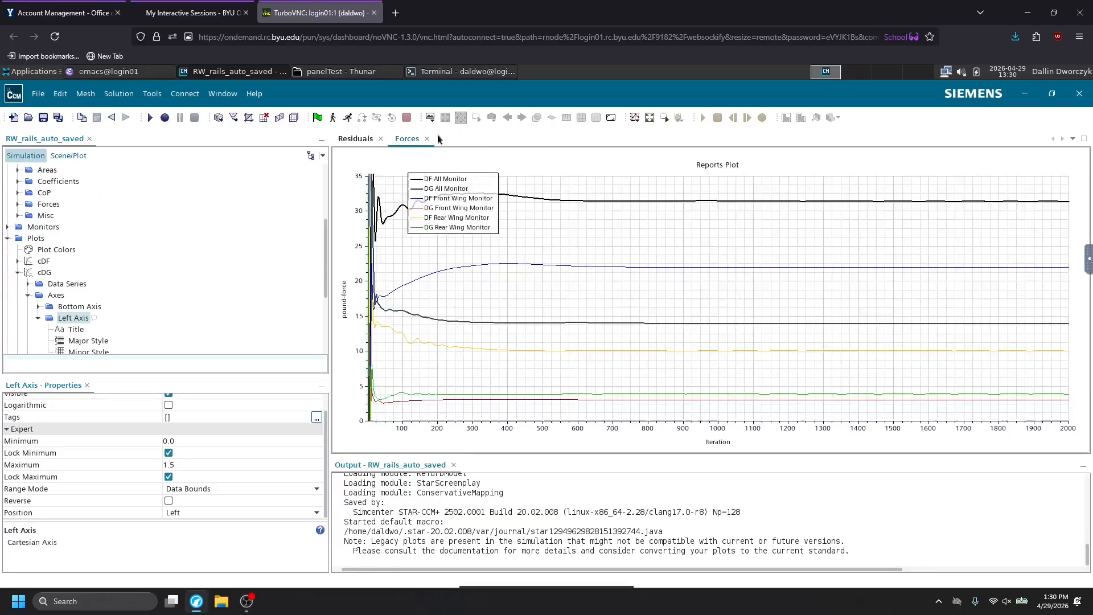
left_click(427, 139)
left_click(381, 139)
Open the Scalar All scene and orbit the car to view its static pressure from an angle.
scroll(14, 299, "down", 4)
left_click(6, 303)
scroll(40, 273, "down", 2)
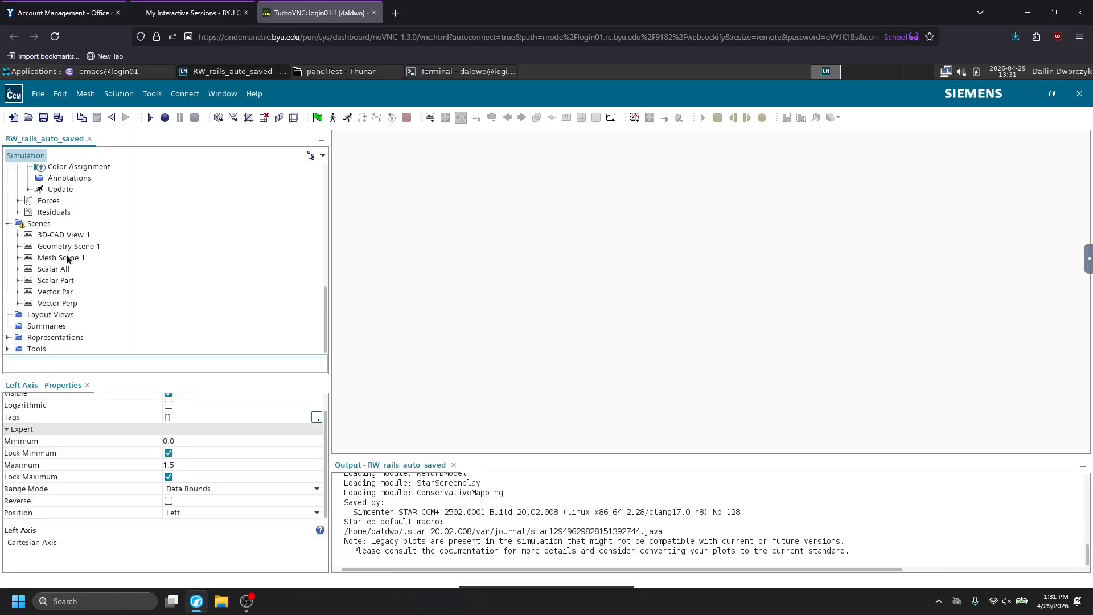
double_click(63, 270)
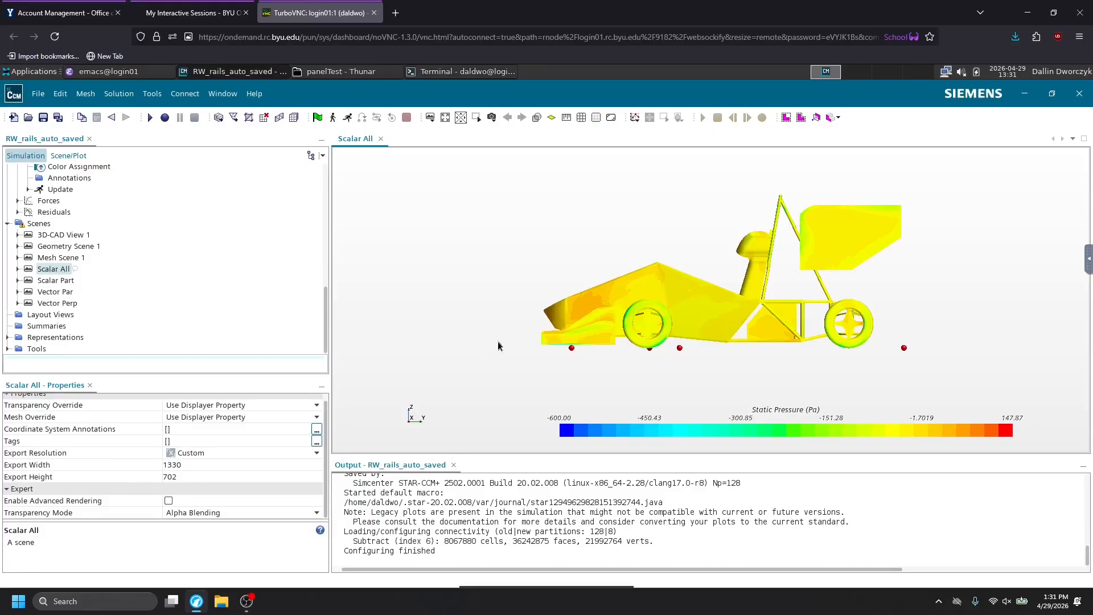
left_click_drag(593, 361, 603, 364)
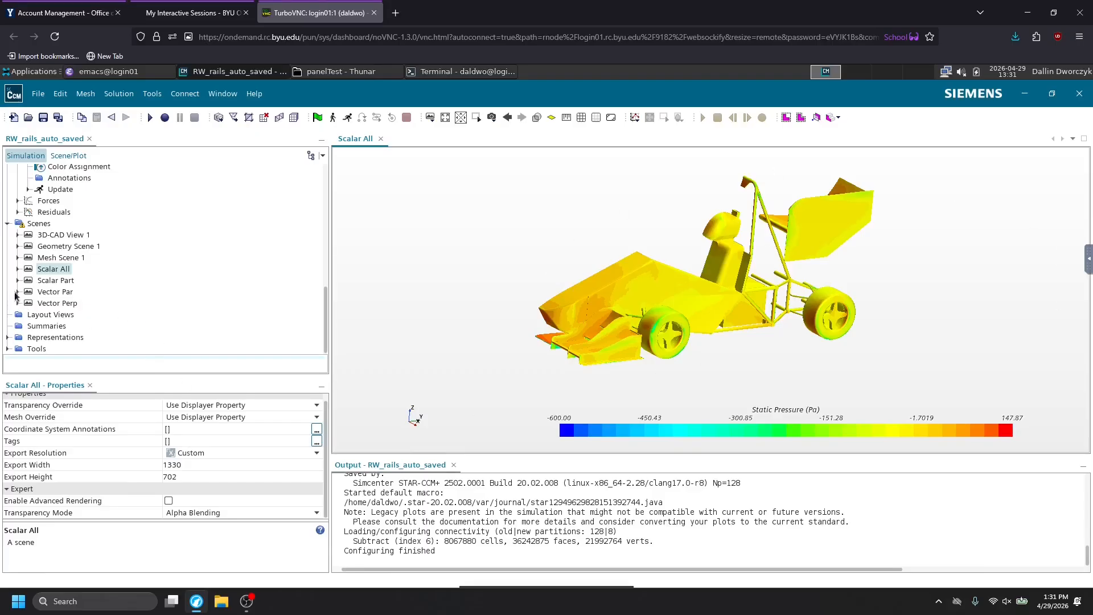
Expand the Scalar All scene's displayers and show Streamline Stream 1 on the car.
left_click(17, 269)
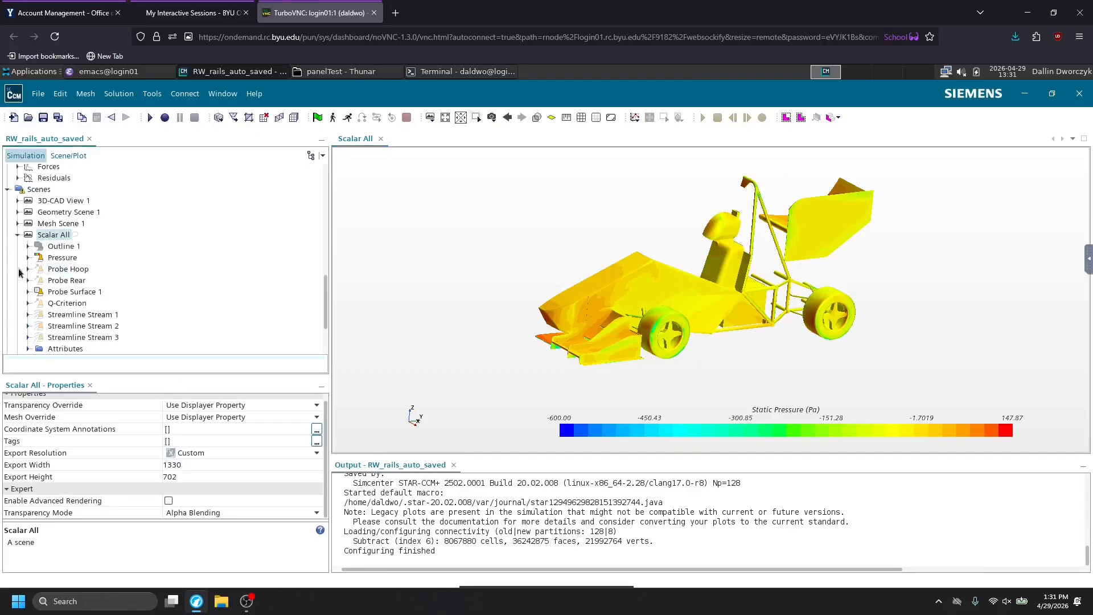
left_click(63, 270)
left_click(62, 281)
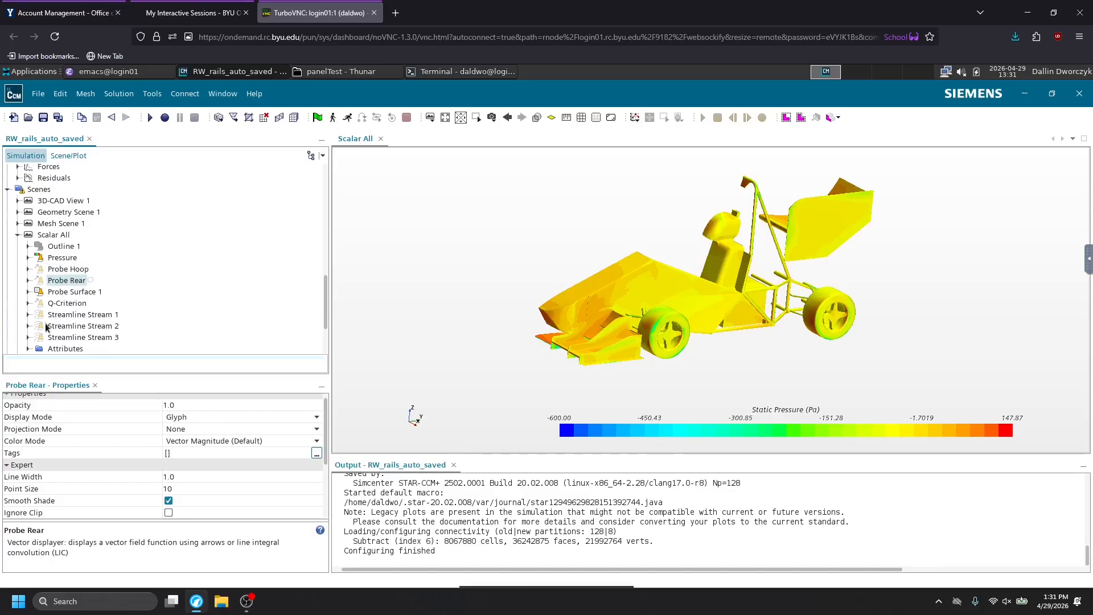
scroll(56, 308, "down", 1)
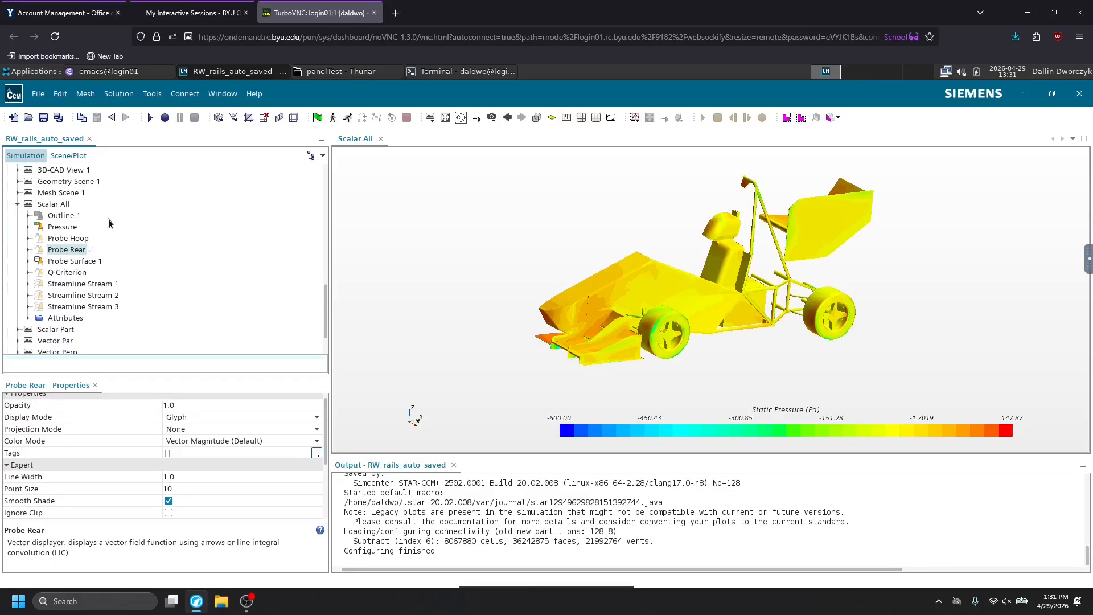
left_click(90, 285)
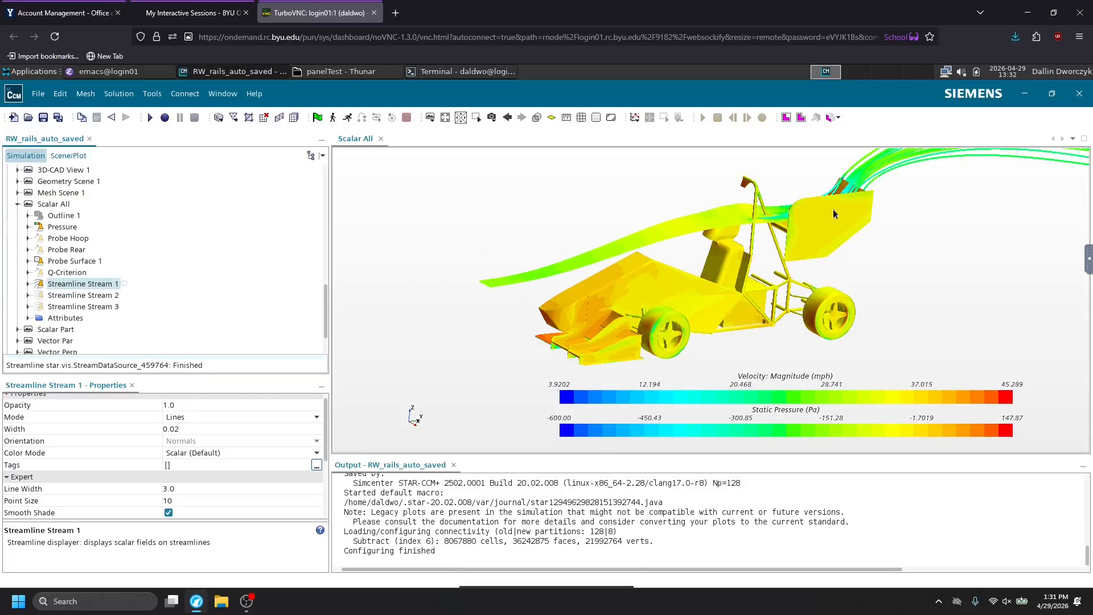
Hide Streamline Stream 1 and show Streamline Stream 2 in the Scalar All scene.
left_click(59, 296)
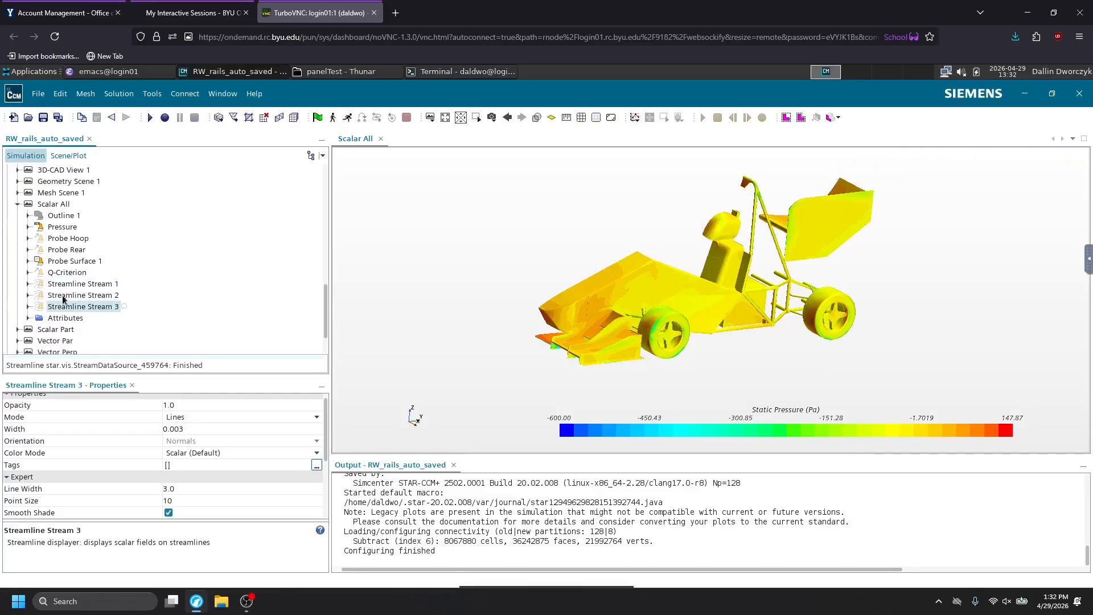
left_click(62, 308)
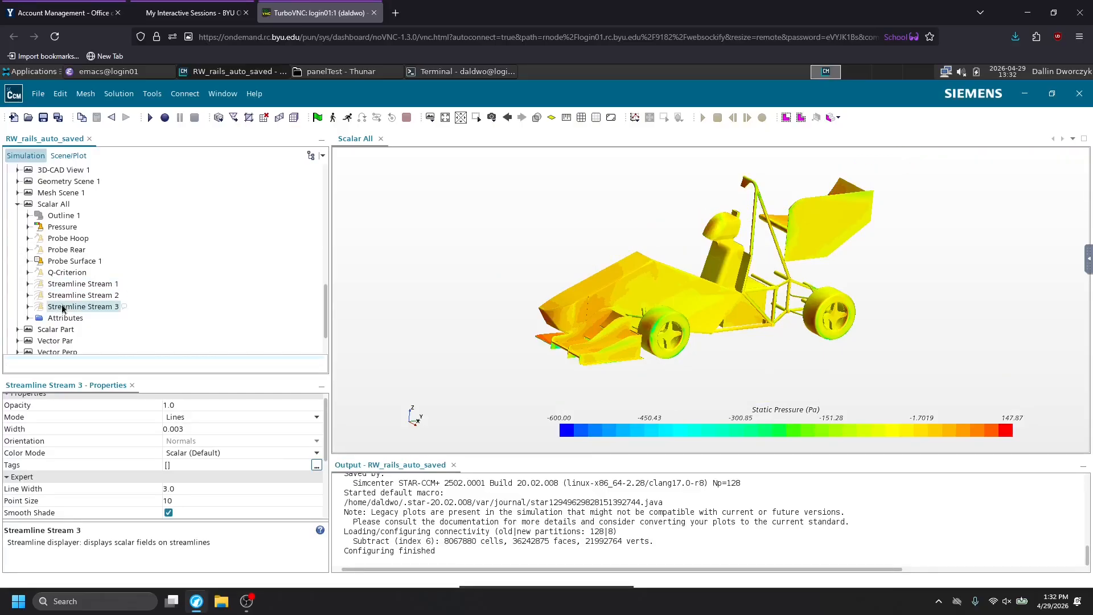
left_click(68, 297)
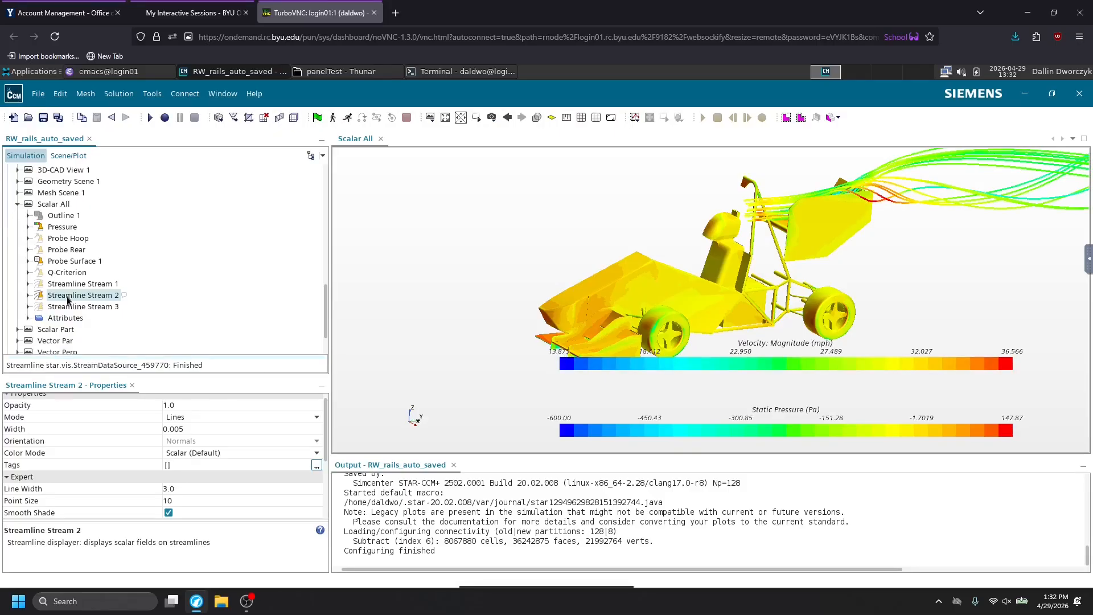
Try the Tubes mode on Streamline Stream 2, and switch its mode back to Lines.
left_click(263, 418)
left_click(244, 458)
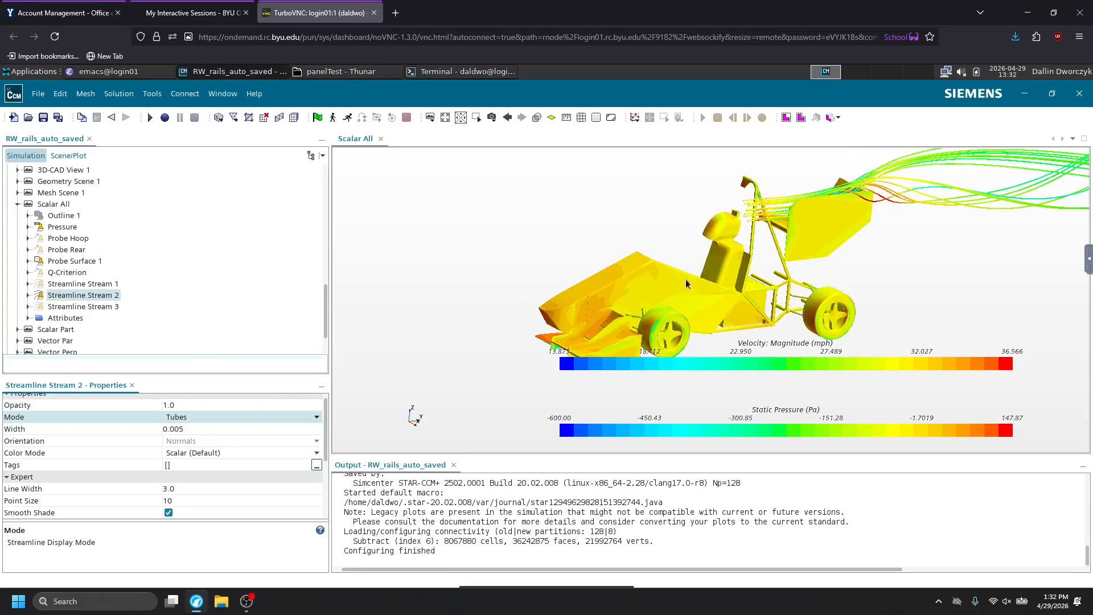
left_click(290, 417)
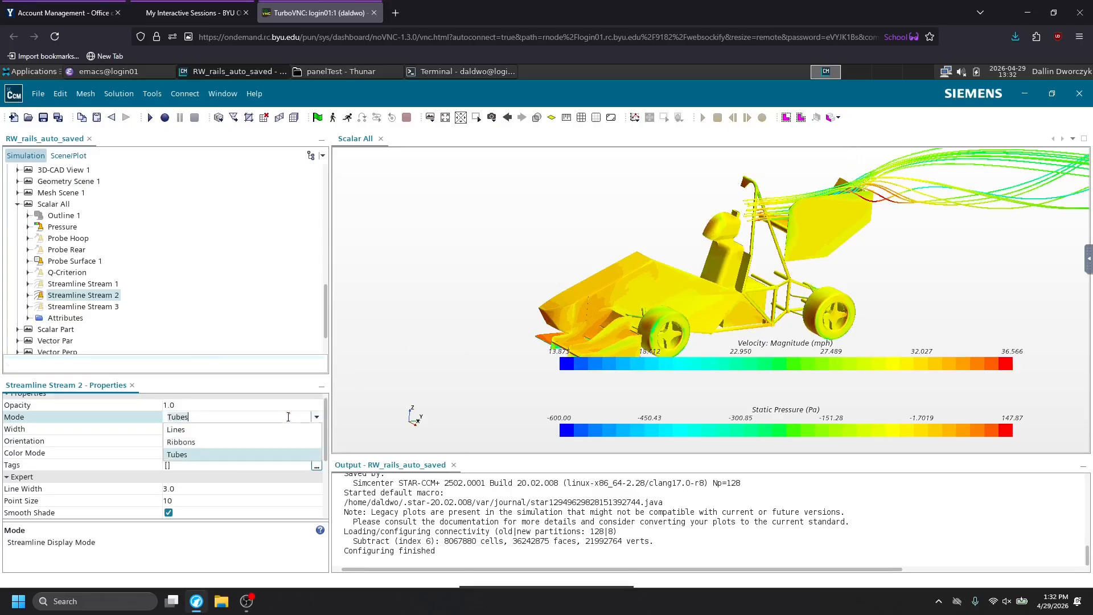
left_click(258, 430)
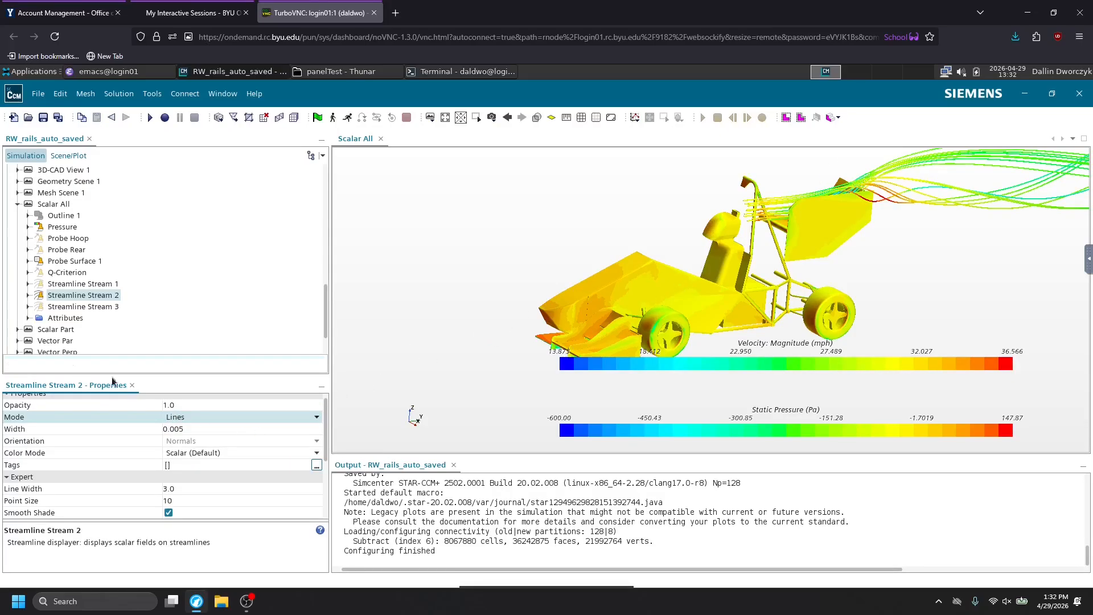
Look through Streamline Stream 2's settings and the simulation's derived parts.
left_click(28, 295)
scroll(57, 307, "down", 2)
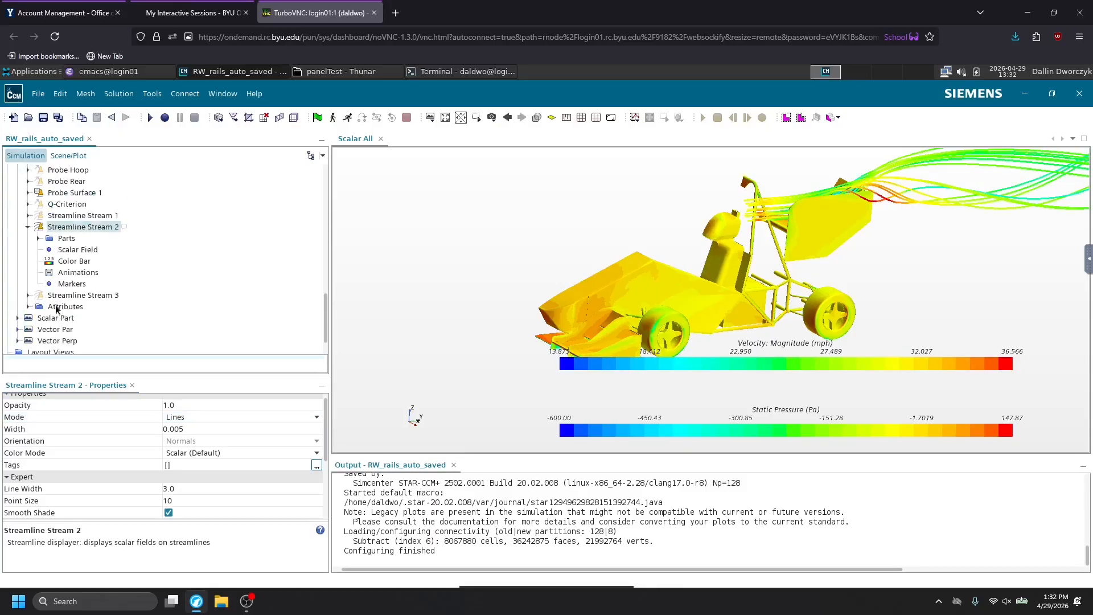
scroll(46, 266, "up", 10)
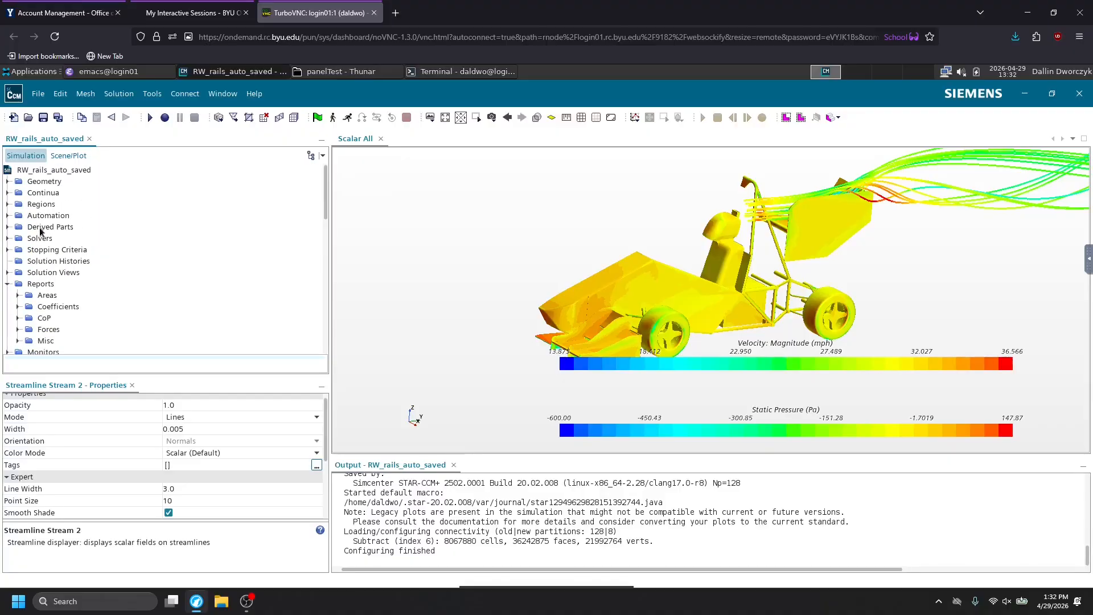
left_click(41, 227)
left_click(8, 226)
scroll(53, 208, "down", 7)
scroll(56, 219, "up", 3)
scroll(52, 245, "down", 15)
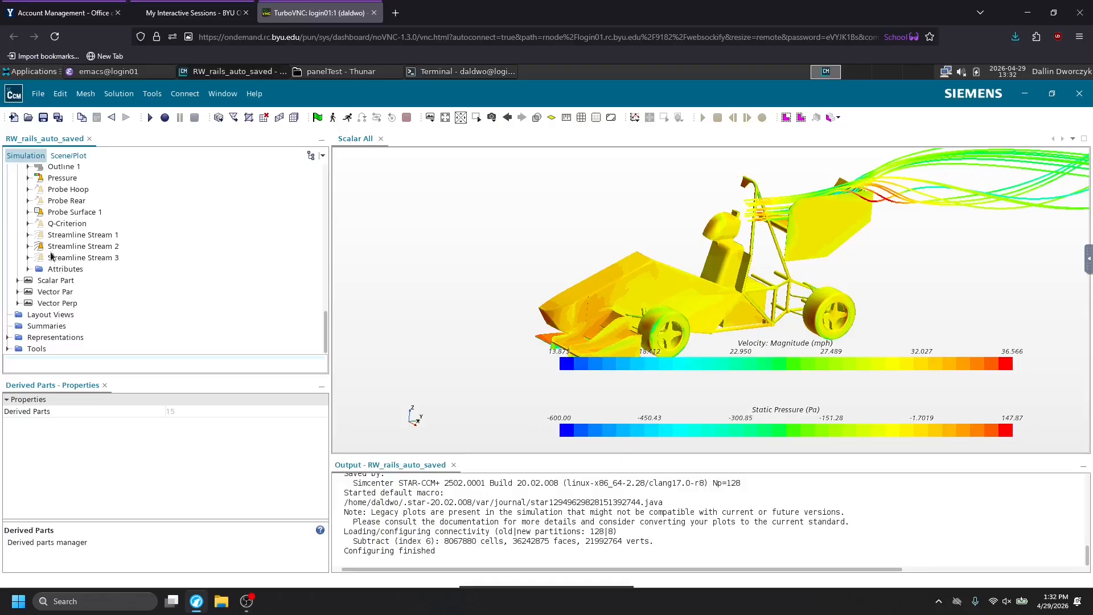
Examine Streamline Stream 2 around the rear wing up close, and hide the streamlines.
left_click(57, 248)
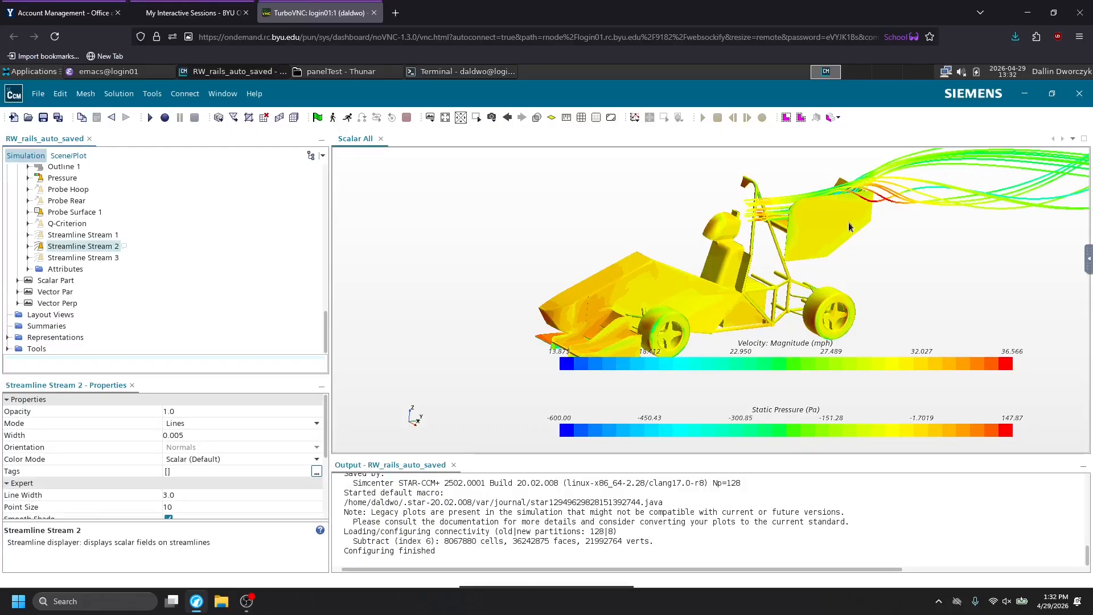
left_click_drag(908, 213, 870, 190)
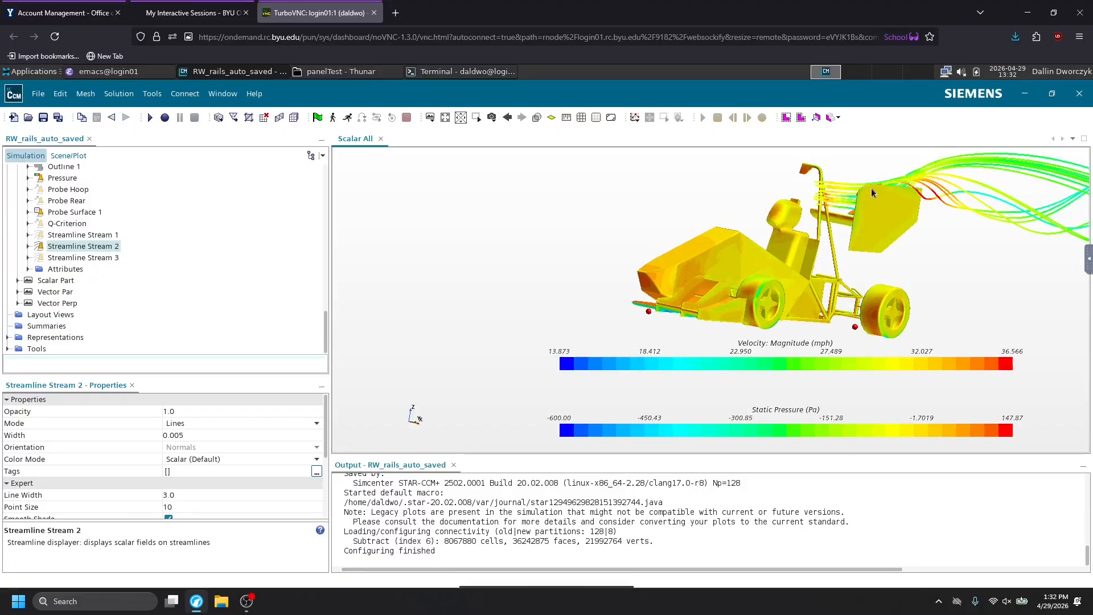
scroll(865, 191, "up", 4)
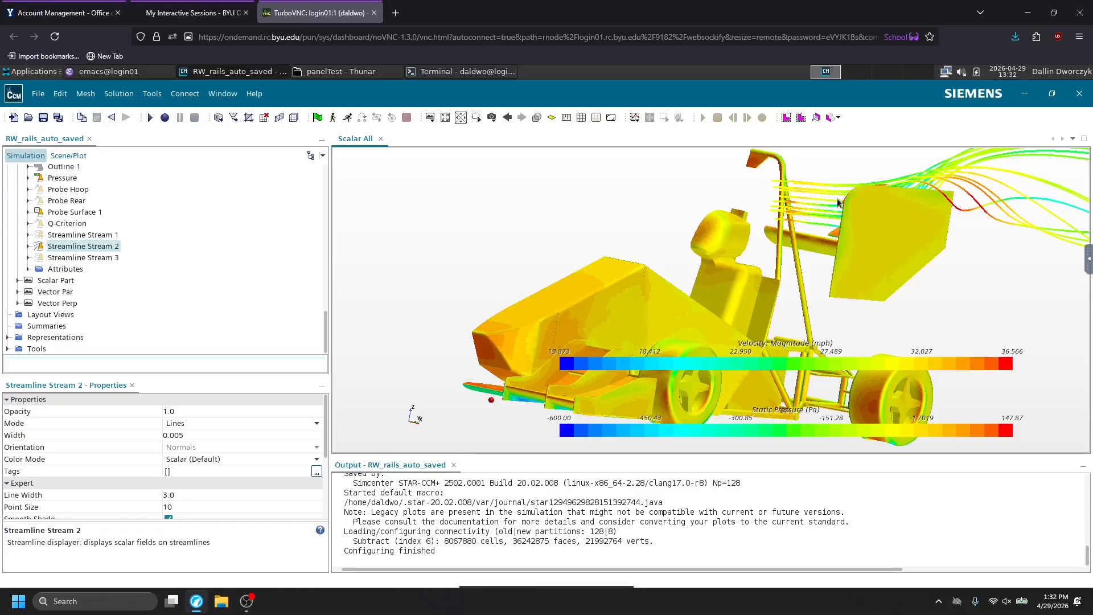
double_click(59, 246)
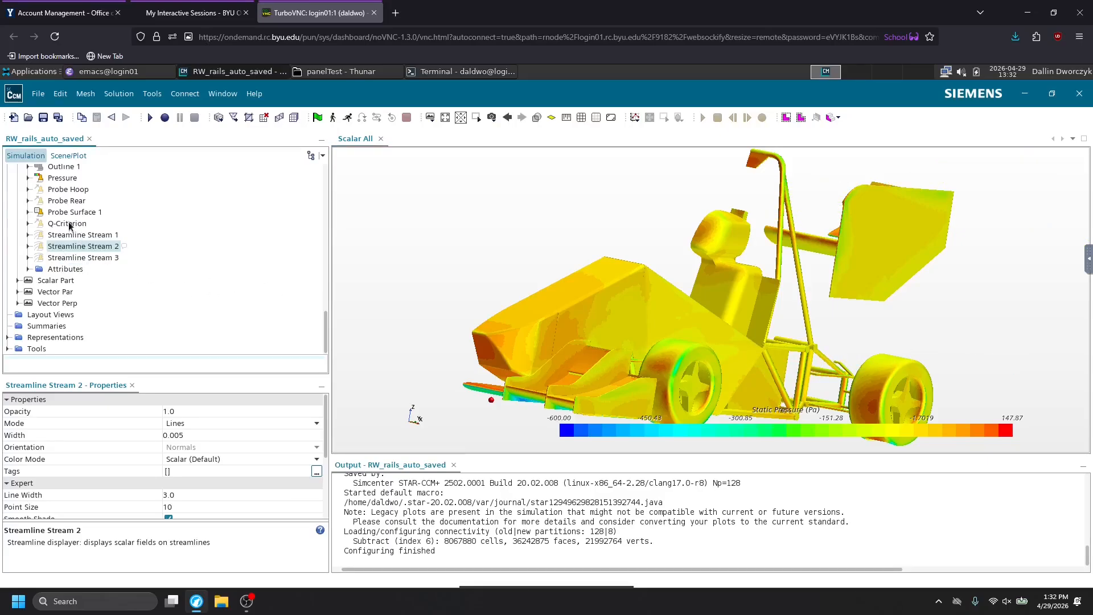
Show the Q-Criterion displayer in the Scalar All scene and view the vortices around the car up close.
left_click(68, 223)
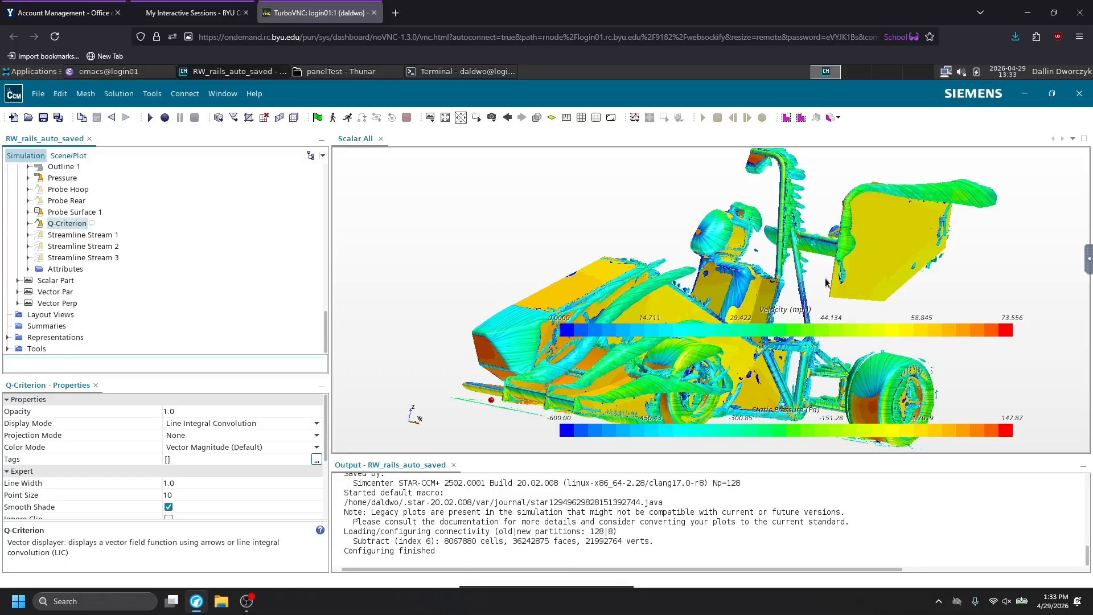
left_click_drag(871, 197, 899, 188)
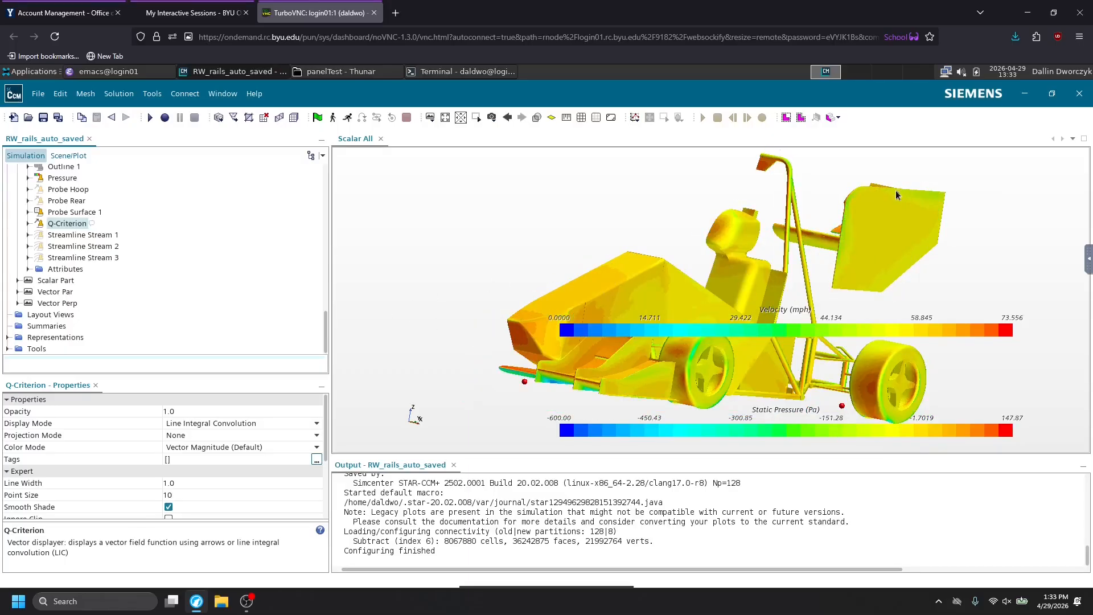
scroll(896, 192, "up", 3)
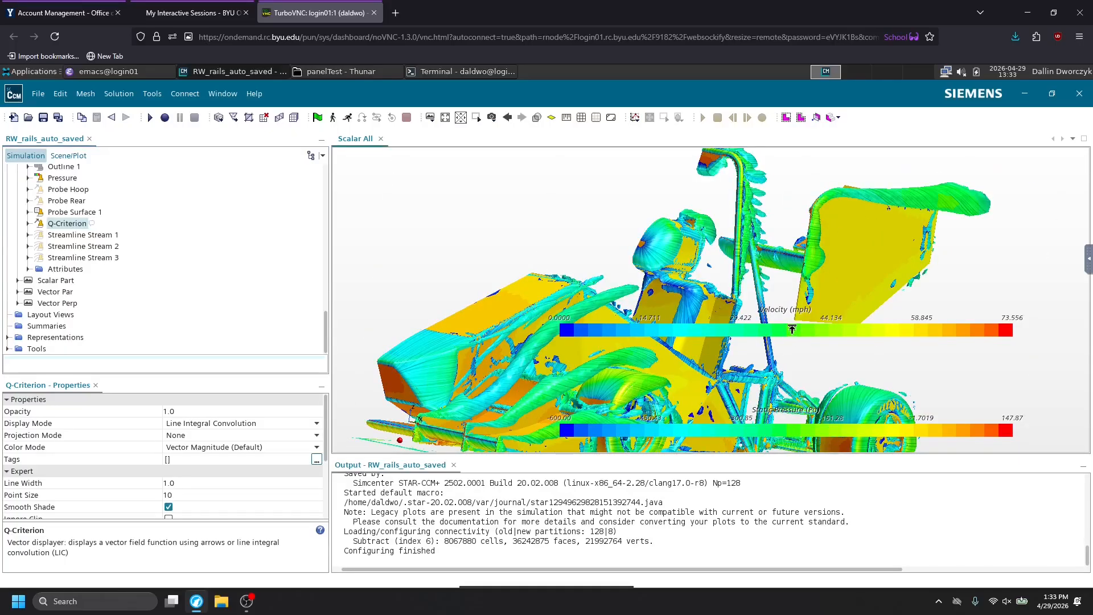
Enlarge the Velocity colour bar, move it down beside the Static Pressure bar, and view the car's vortices from the front.
left_click_drag(790, 330, 781, 324)
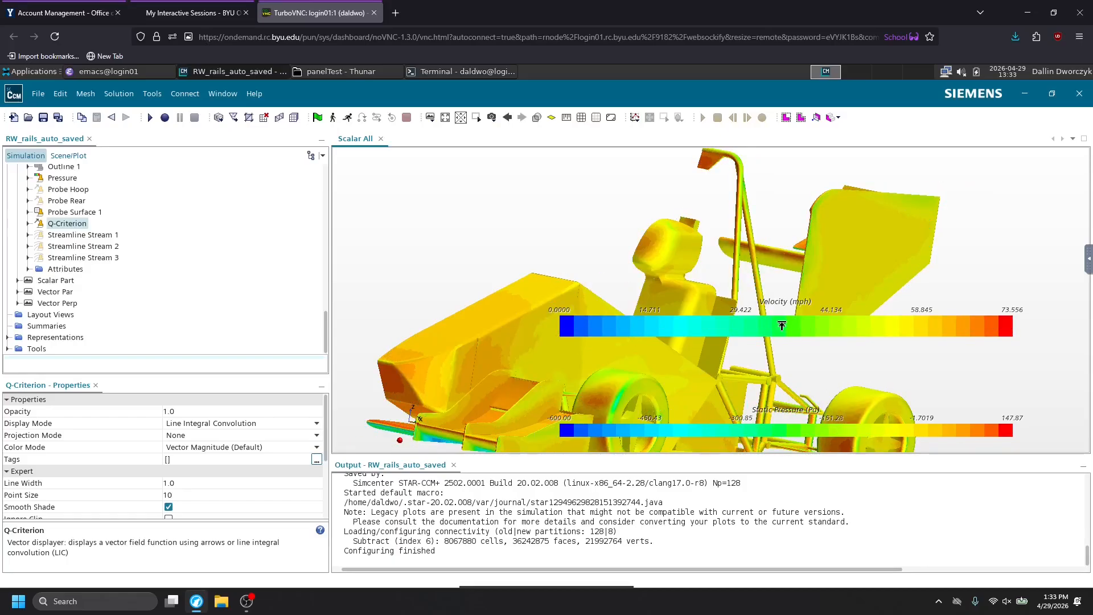
left_click_drag(785, 325, 786, 323)
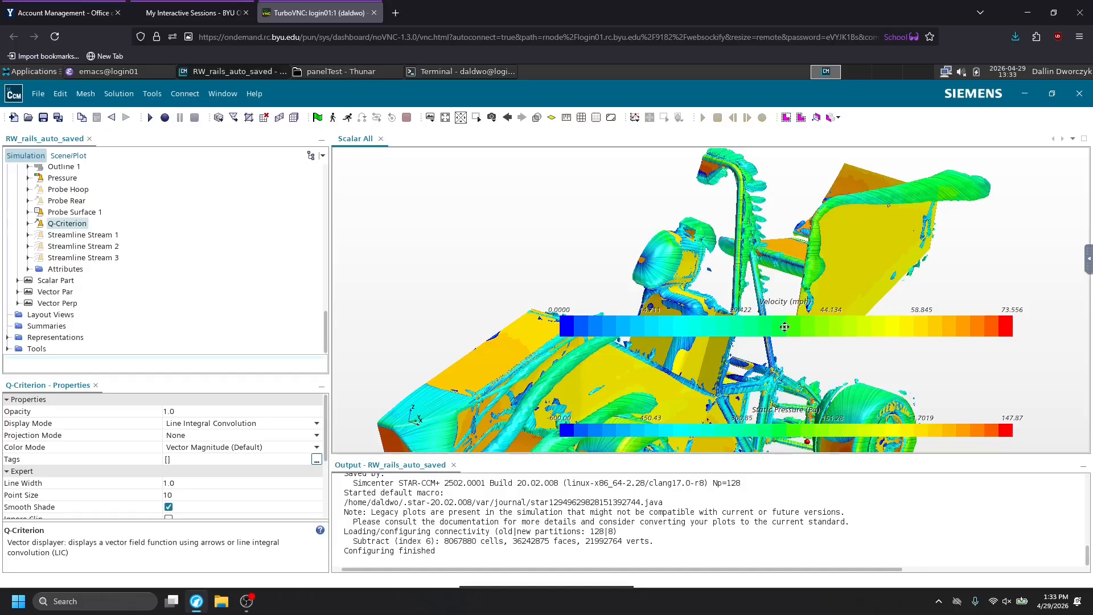
mouse_move(784, 323)
left_mouse_down()
mouse_move(781, 386)
mouse_move(787, 378)
left_mouse_up()
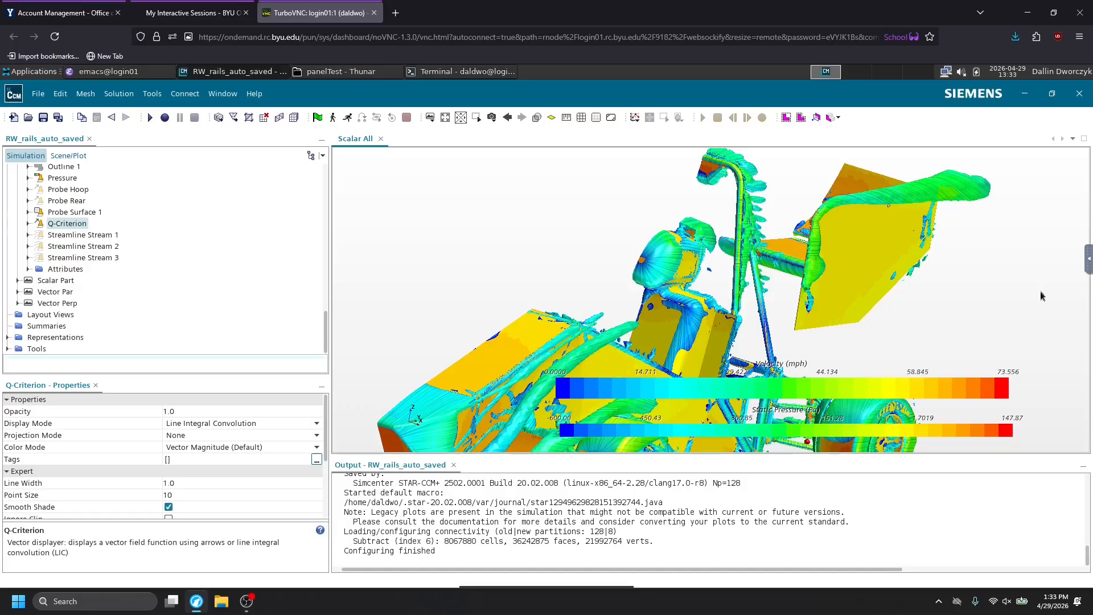
mouse_move(947, 324)
right_mouse_down()
mouse_move(977, 315)
mouse_move(911, 301)
mouse_move(1004, 302)
right_mouse_up()
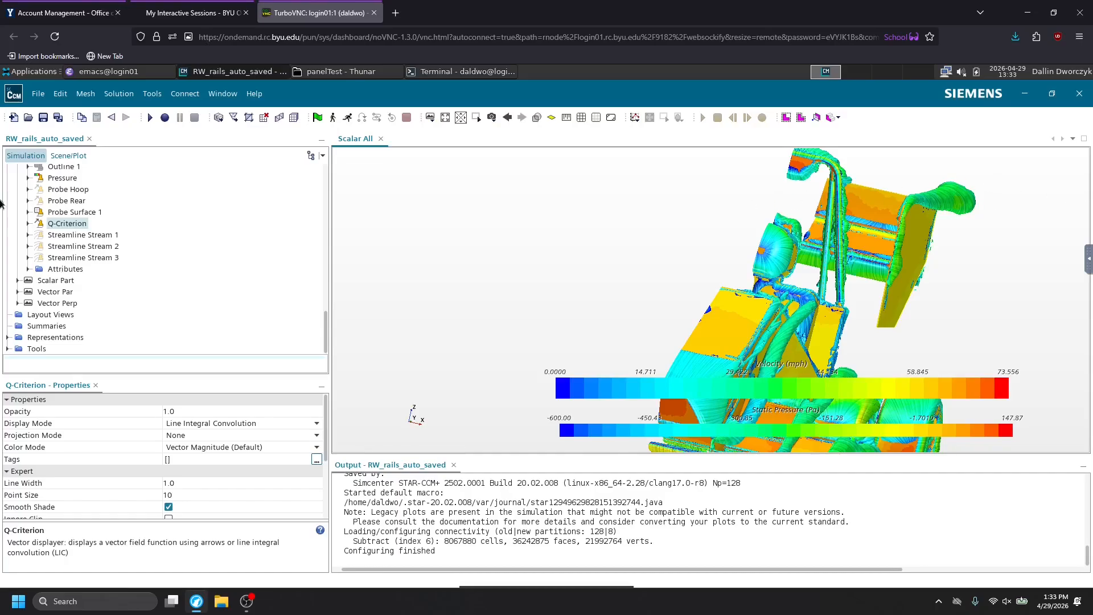
left_click(28, 118)
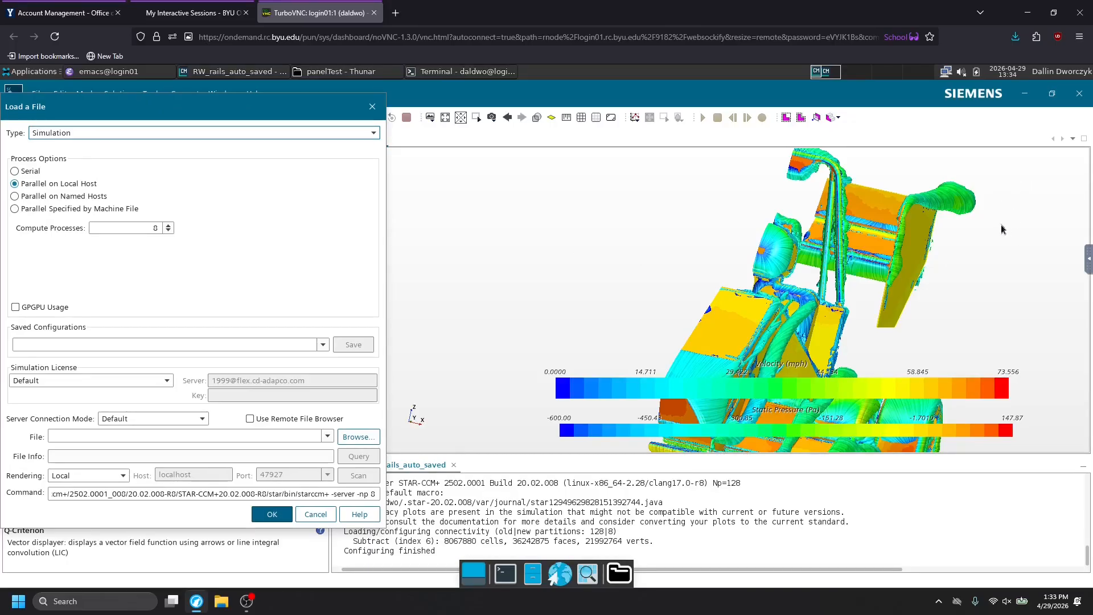
left_click(309, 520)
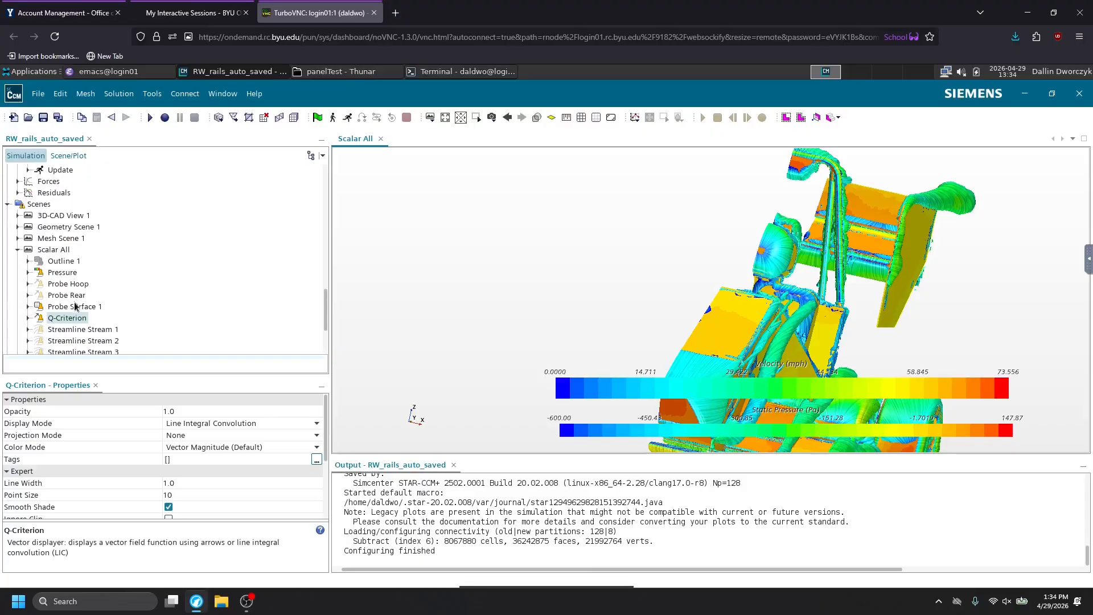
scroll(74, 304, "up", 4)
scroll(44, 222, "up", 1)
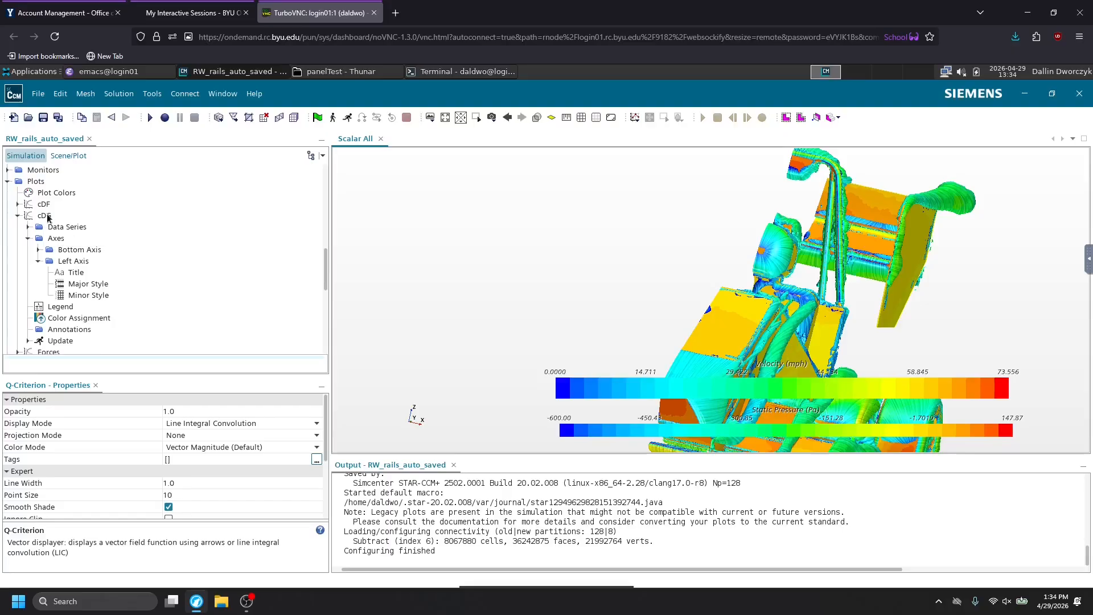
scroll(51, 228, "down", 8)
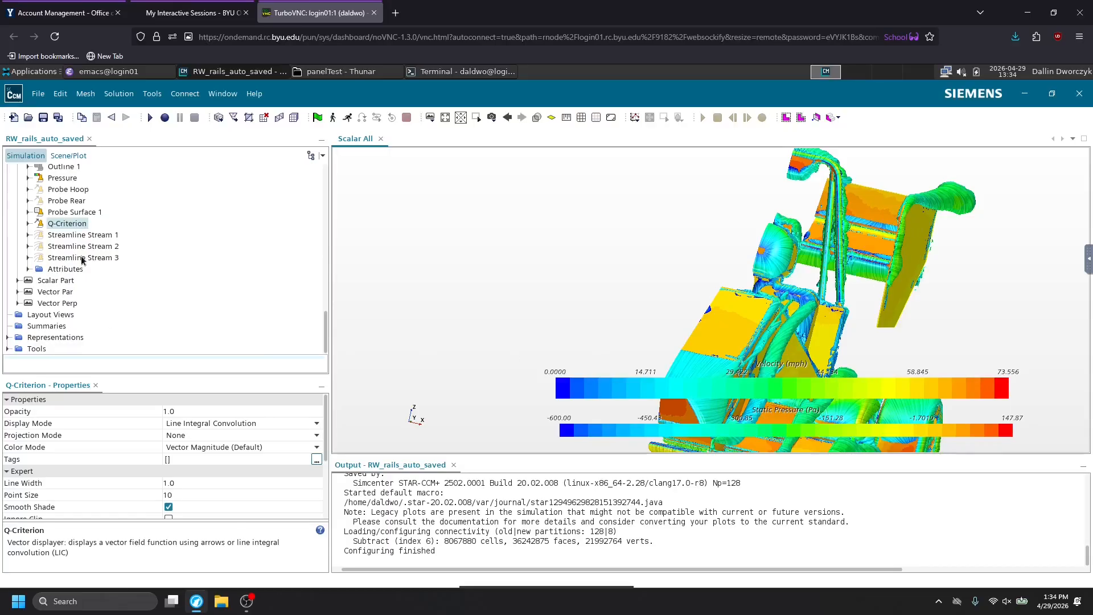
Open the Scalar Part scene and check which geometry part its Scalar 1 displayer uses.
left_click(49, 281)
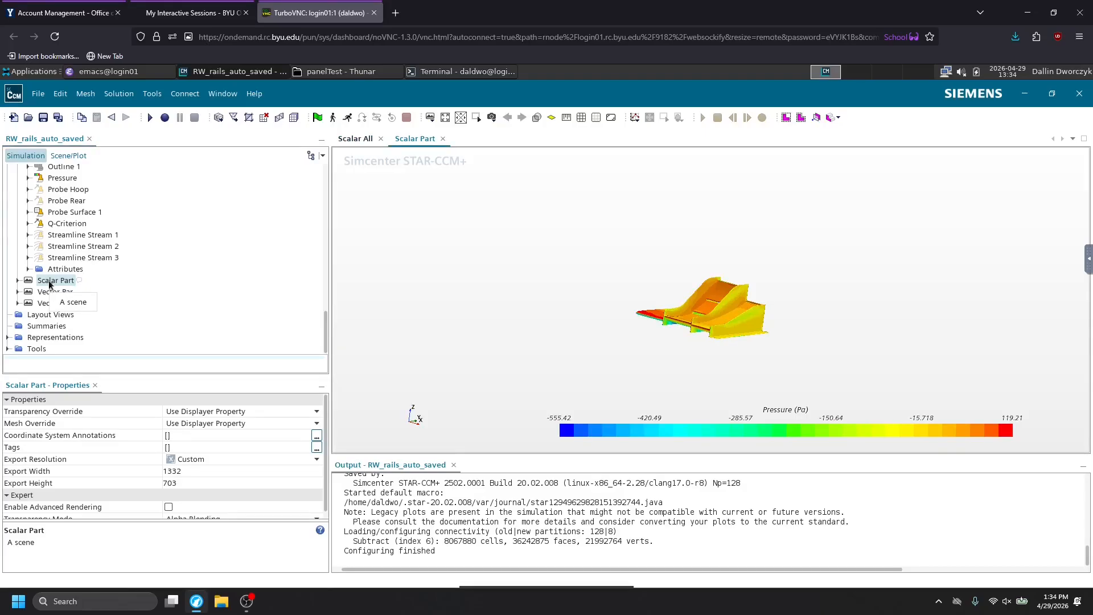
double_click(38, 282)
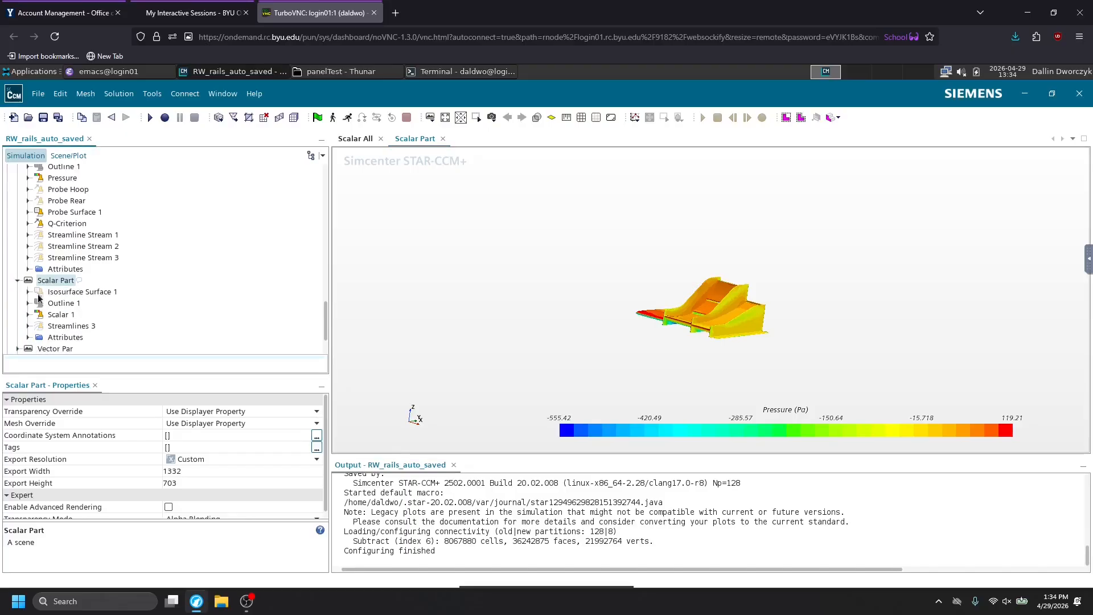
left_click(28, 314)
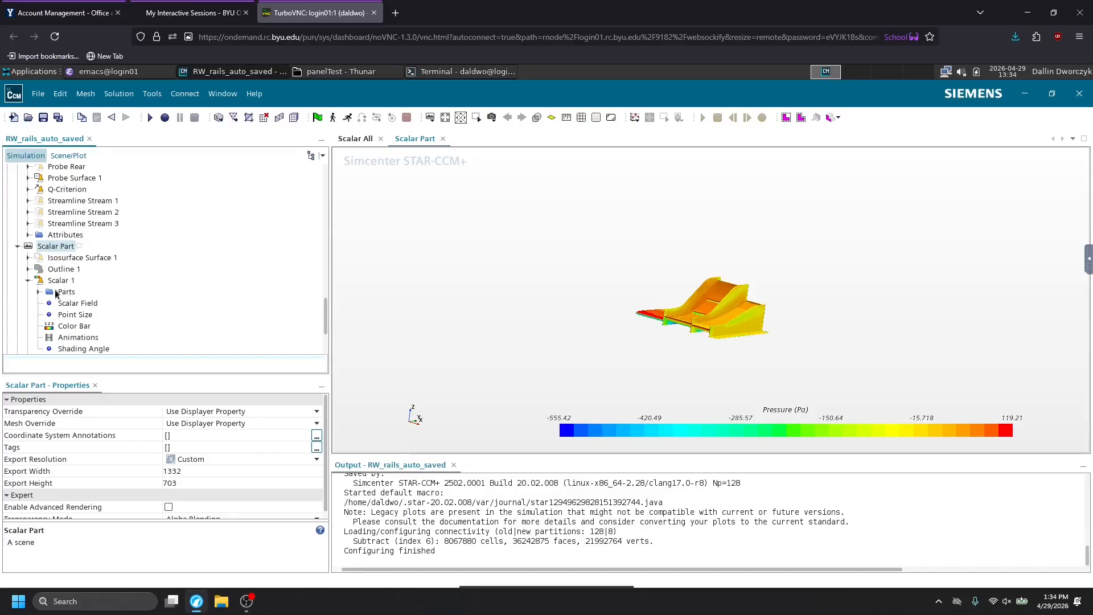
left_click(38, 292)
left_click(80, 304)
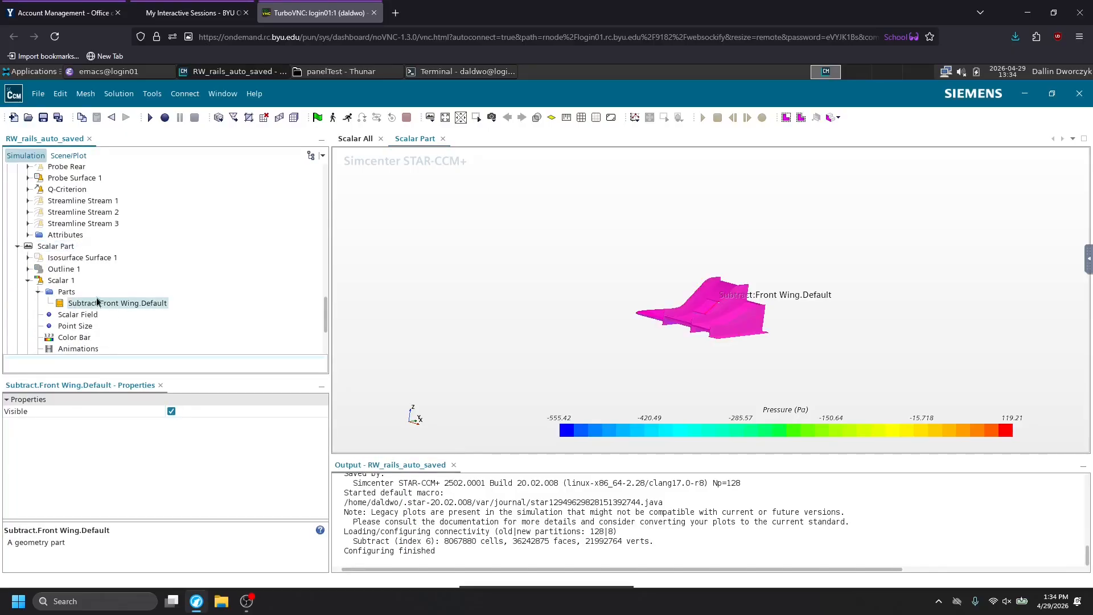
scroll(94, 311, "down", 3)
scroll(76, 309, "up", 2)
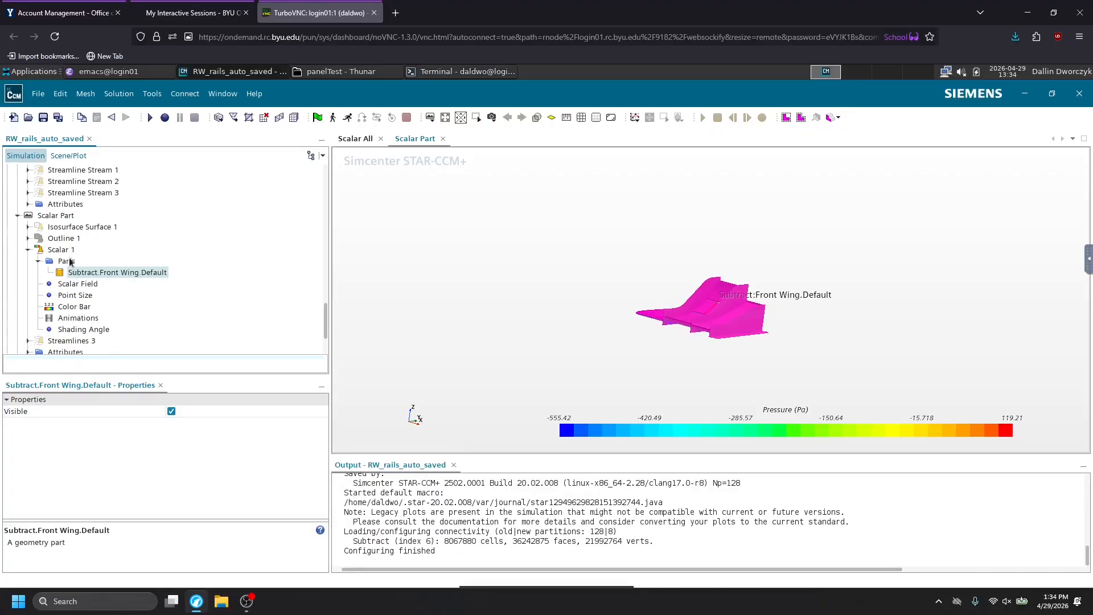
Show Streamlines 3 around the front wing in the Scalar Part scene, and hide them again.
left_click(74, 341)
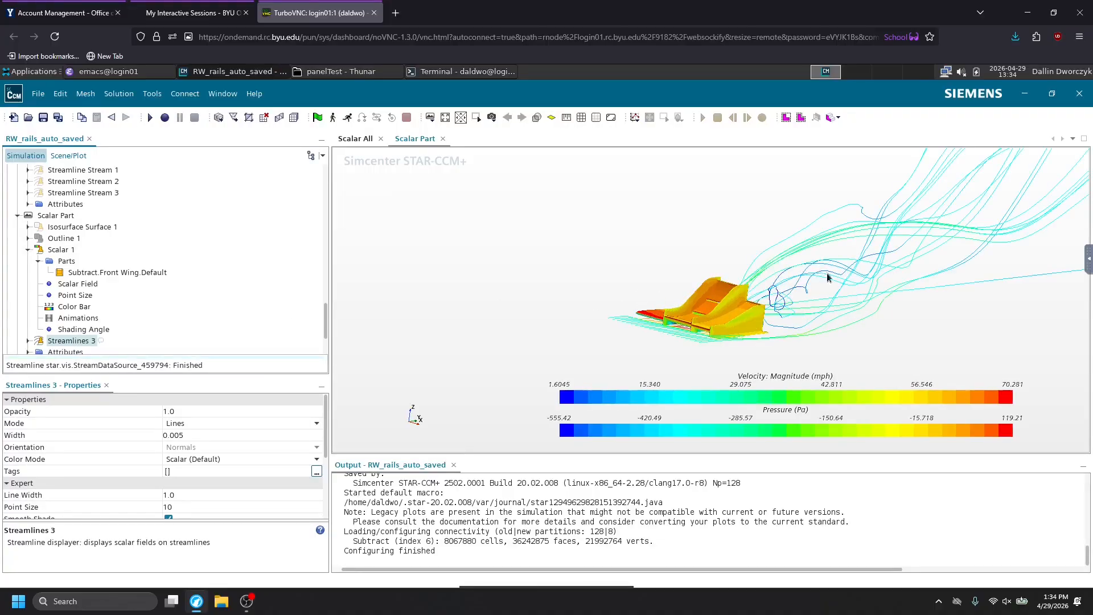
double_click(64, 342)
scroll(82, 323, "down", 3)
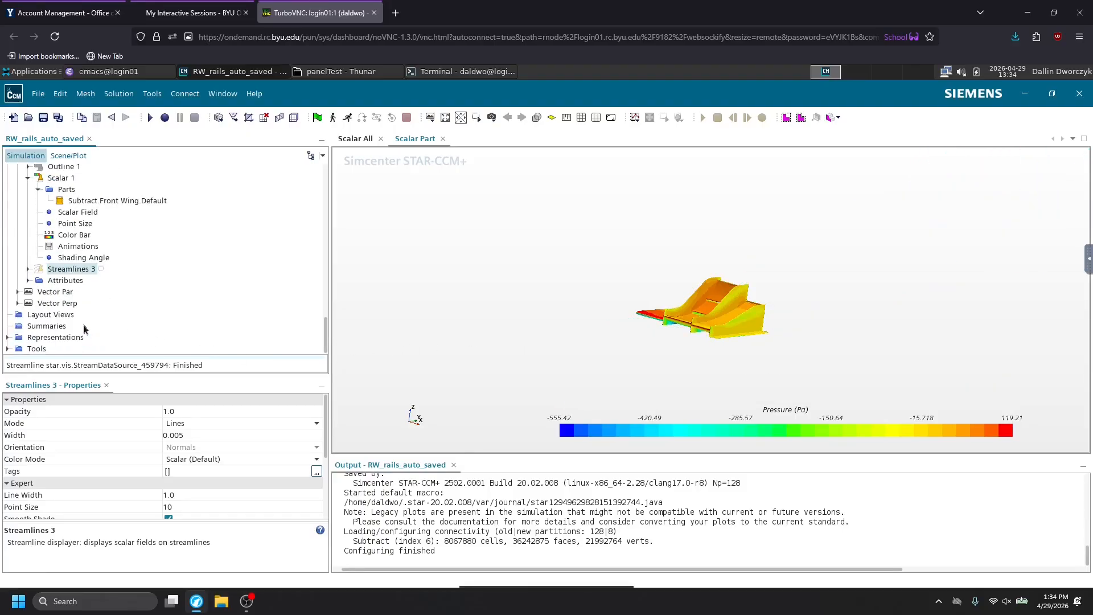
Open the Vector Par scene and set the single-section offset of the derived part Plane ParV to 0.5 m.
double_click(57, 292)
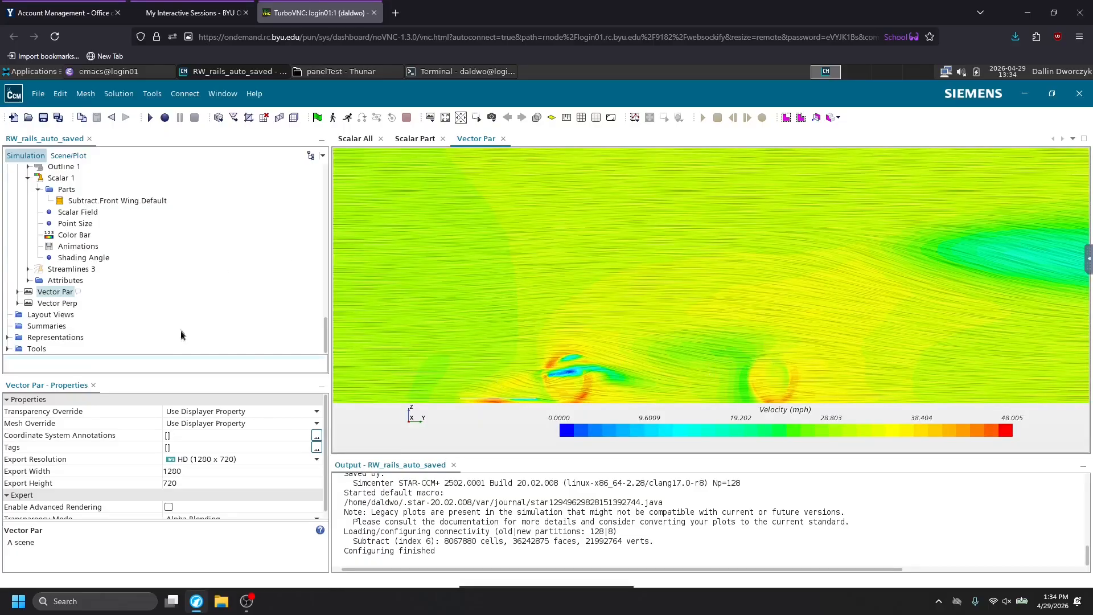
scroll(33, 304, "up", 3)
scroll(34, 296, "up", 15)
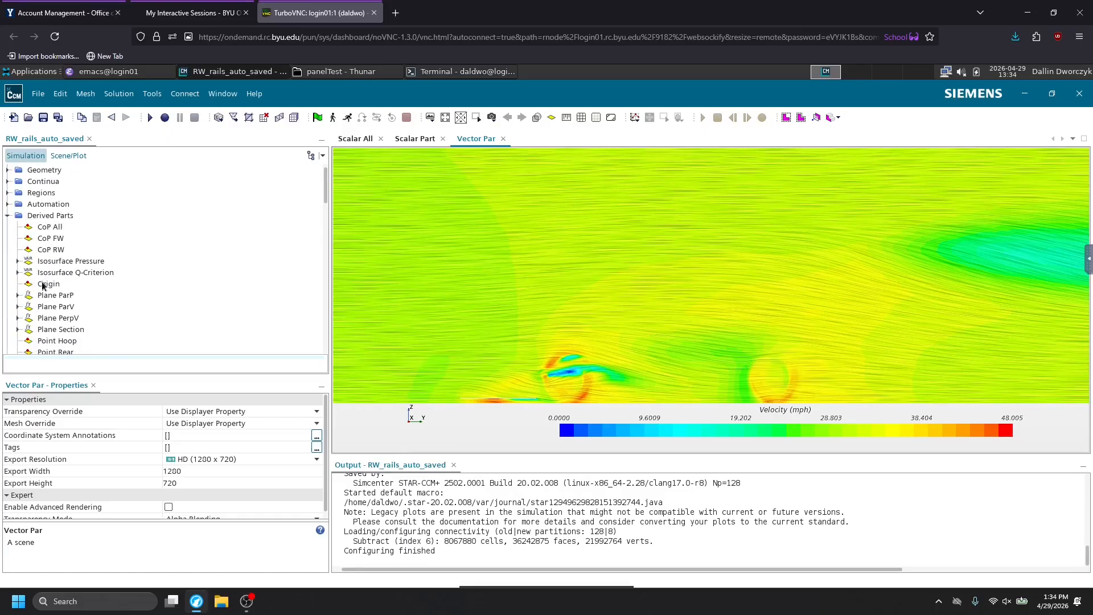
scroll(54, 248, "down", 1)
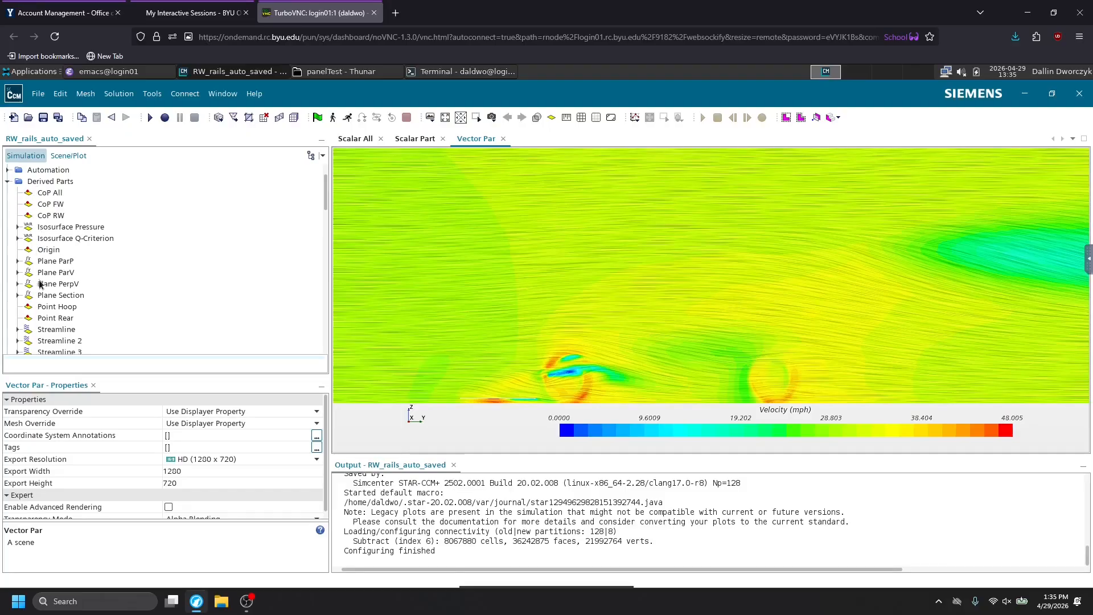
left_click(18, 272)
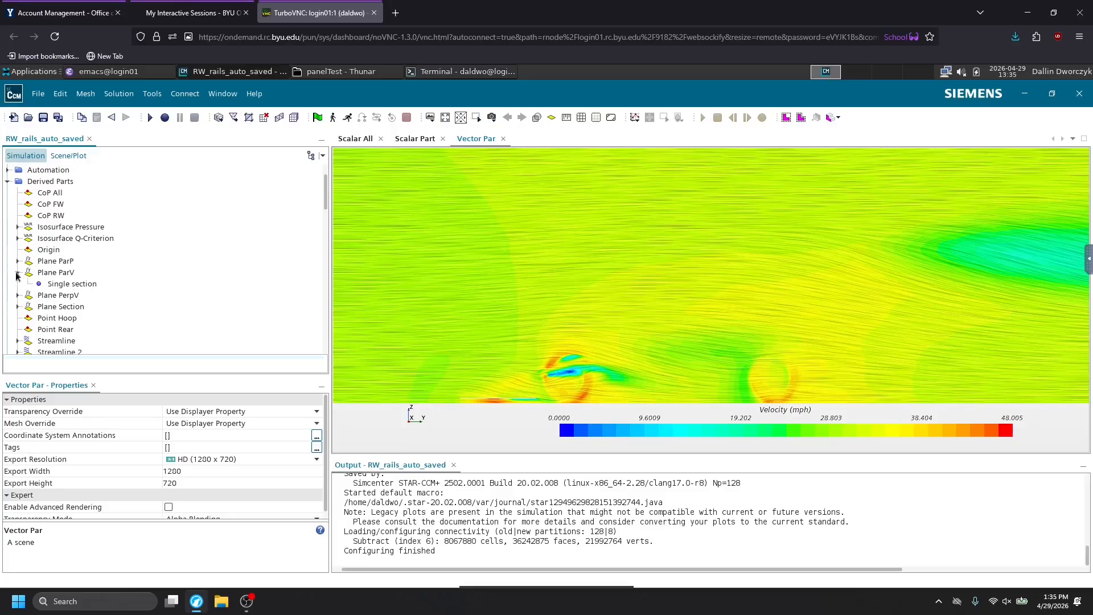
left_click(39, 284)
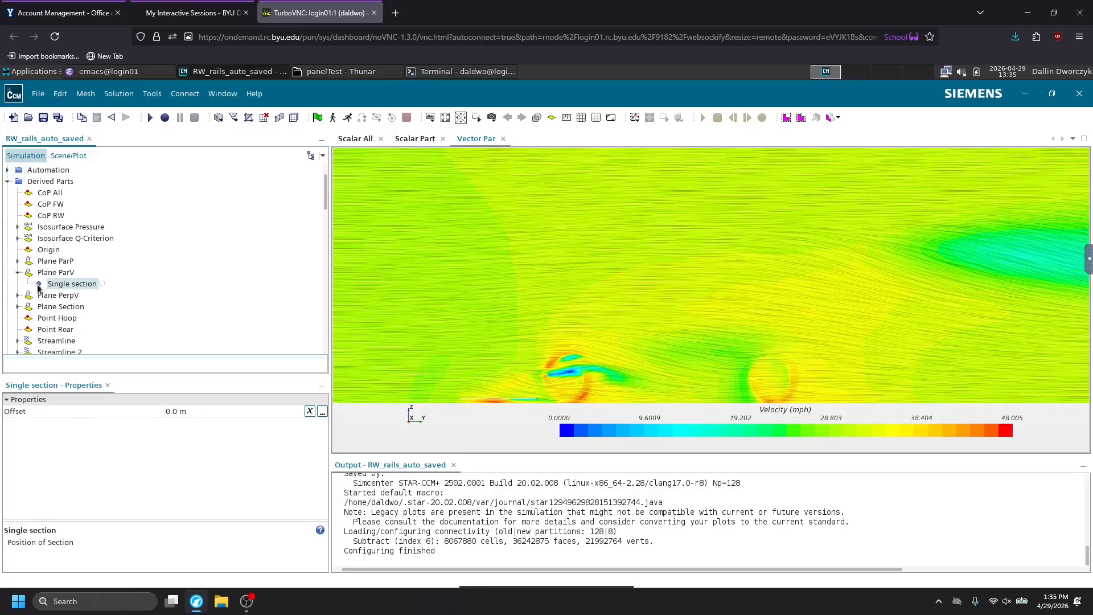
left_click(227, 410)
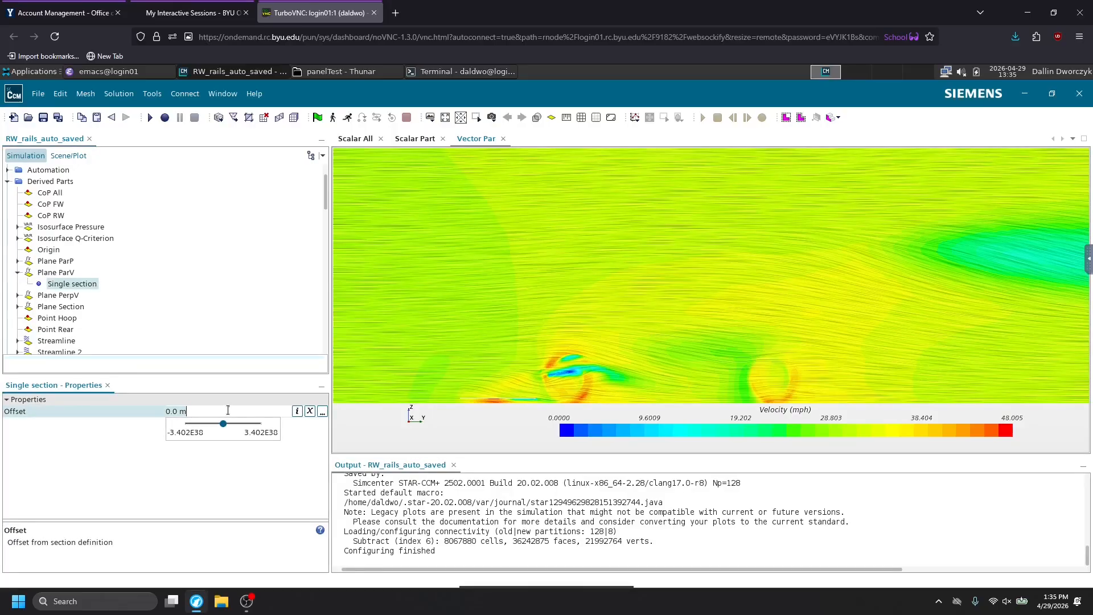
key("BackSpace")
key("BackSpace")
key("BackSpace")
key("BackSpace")
key("BackSpace")
type("0.5")
key("Return")
key("Return")
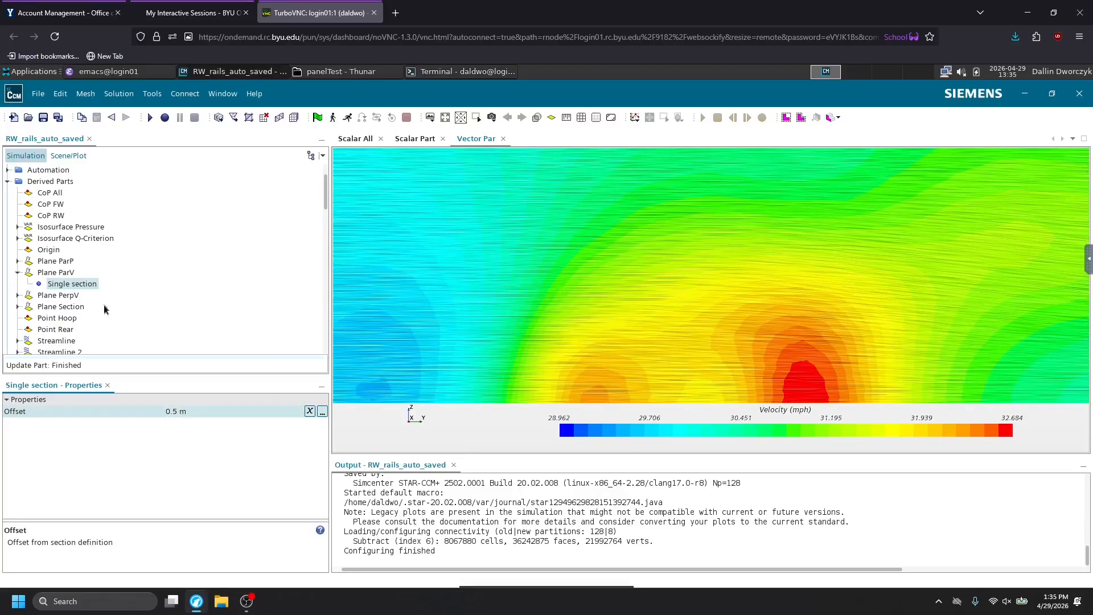
Set Plane ParV's single-section offset to -0.05 m and correct it to -0.5 m to view the opposite side.
left_click(187, 411)
key("BackSpace")
key("BackSpace")
key("BackSpace")
key("BackSpace")
key("BackSpace")
type("-.05")
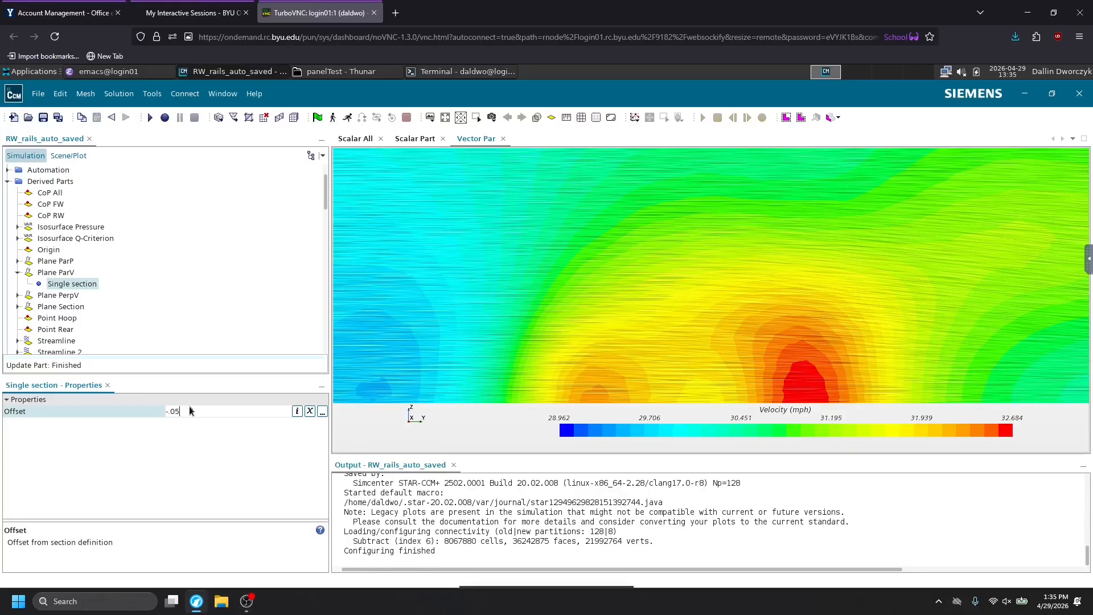
key("Return")
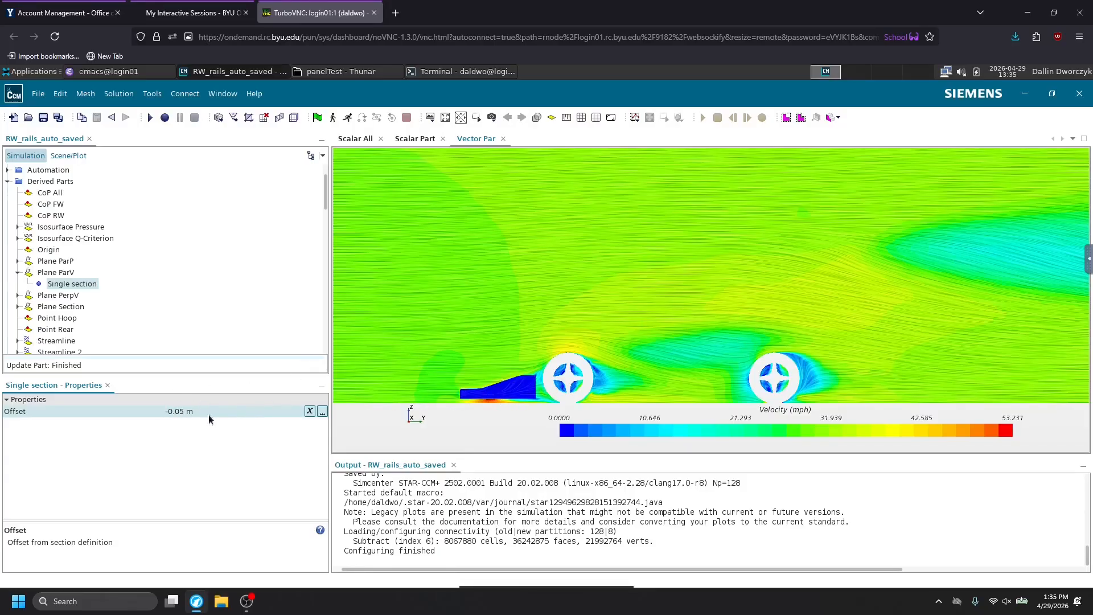
left_click(178, 412)
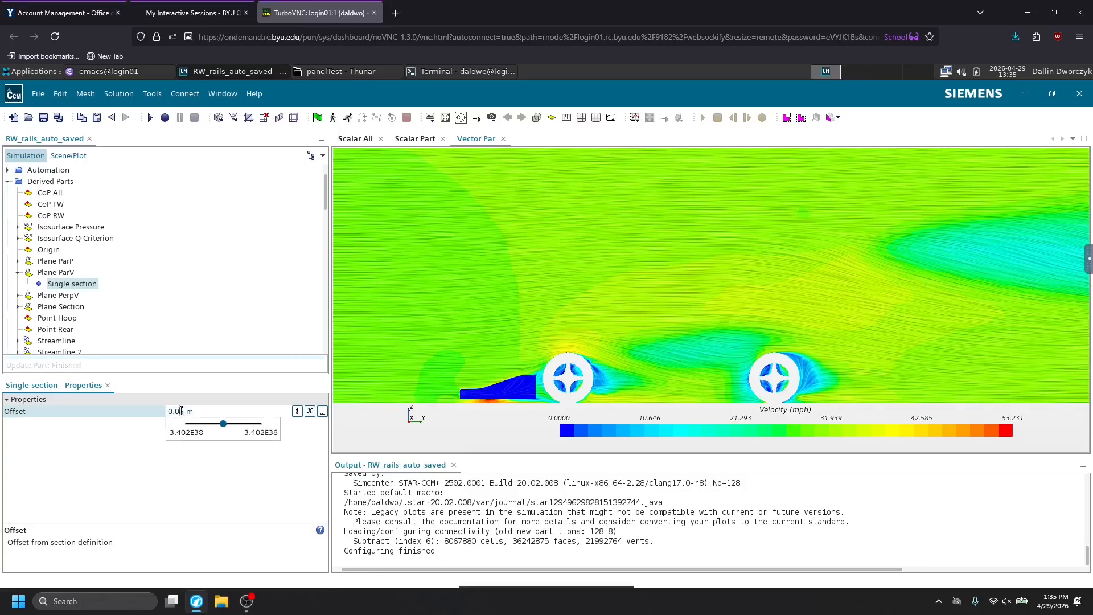
key("Return")
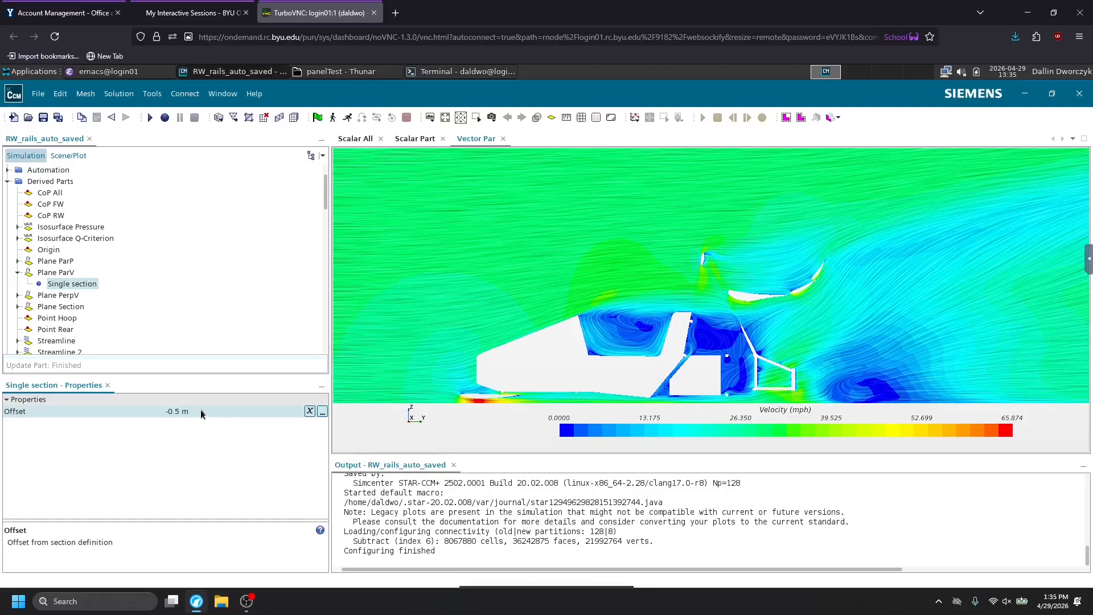
Set Plane ParV's single-section offset to 0 m and collapse the Derived Parts folder.
left_click(184, 411)
key("ctrl+a")
type("0")
key("Return")
left_click(8, 182)
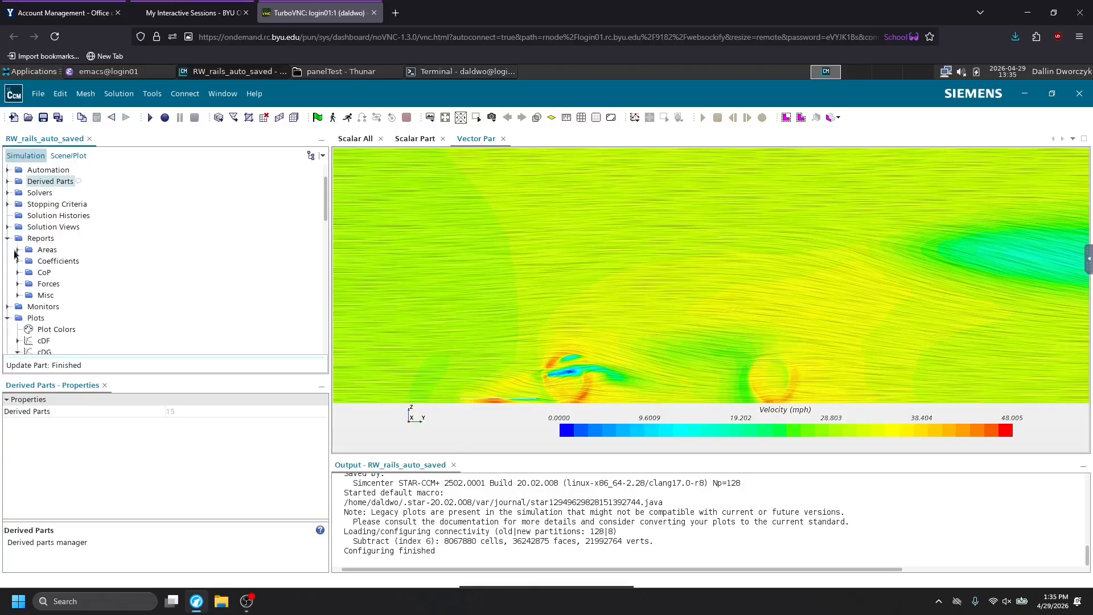
Check the global Parameters in the Automation folder.
scroll(18, 264, "up", 2)
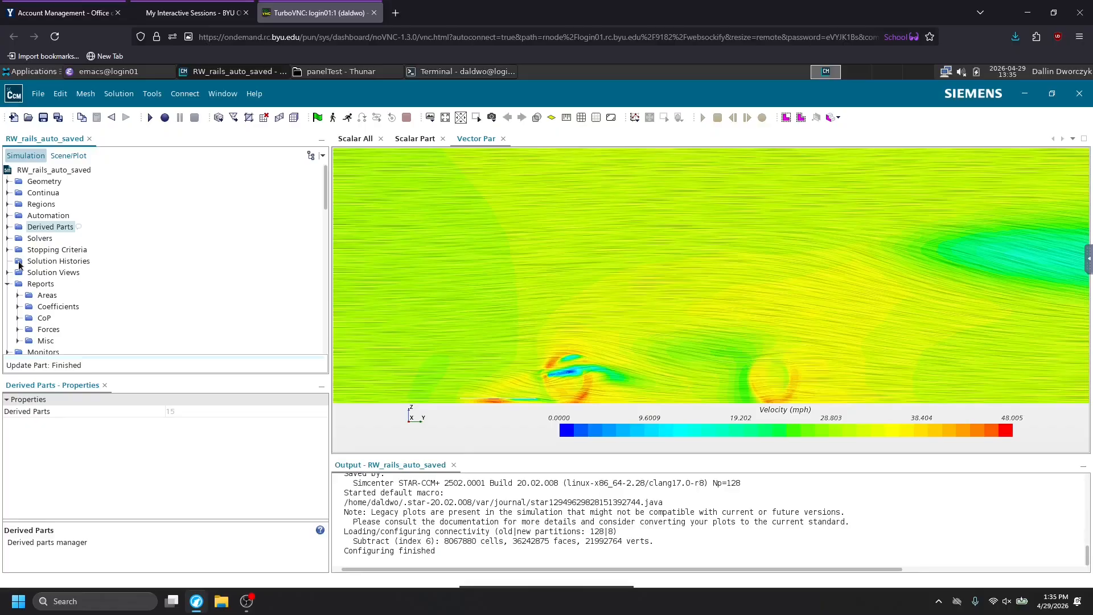
left_click(8, 215)
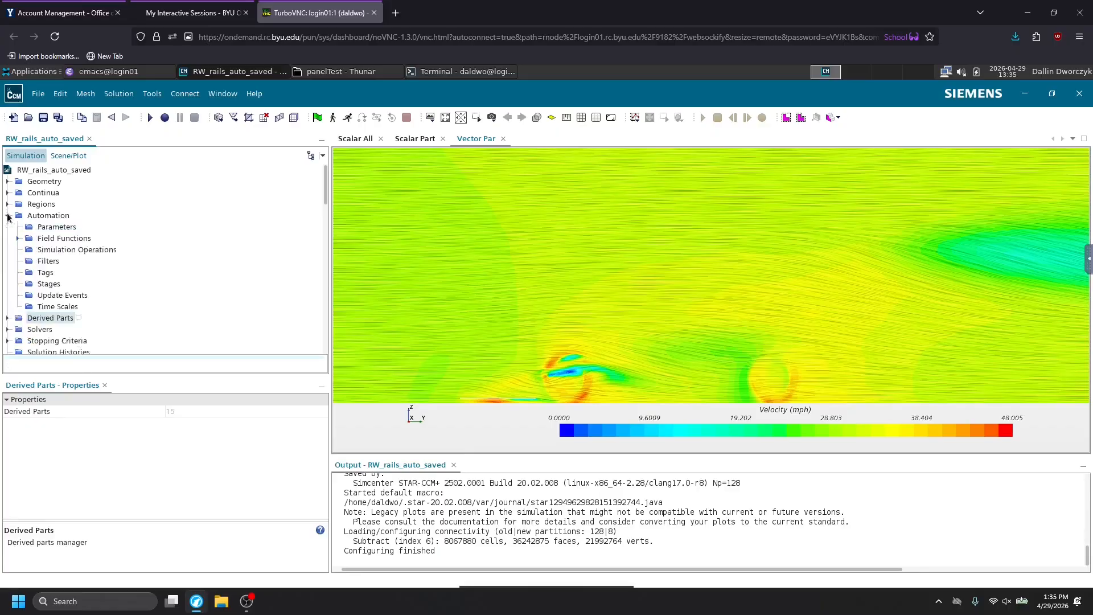
left_click(37, 228)
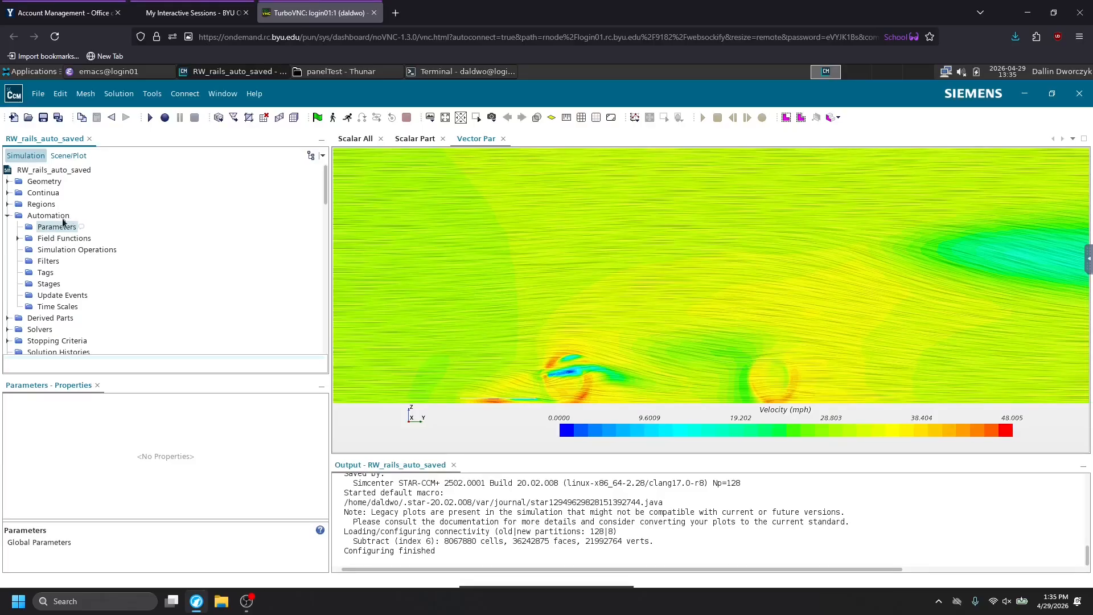
Open the Vector Perp scene to view its velocity vectors and collapse the Scalar Part scene in the simulation tree.
scroll(59, 243, "down", 10)
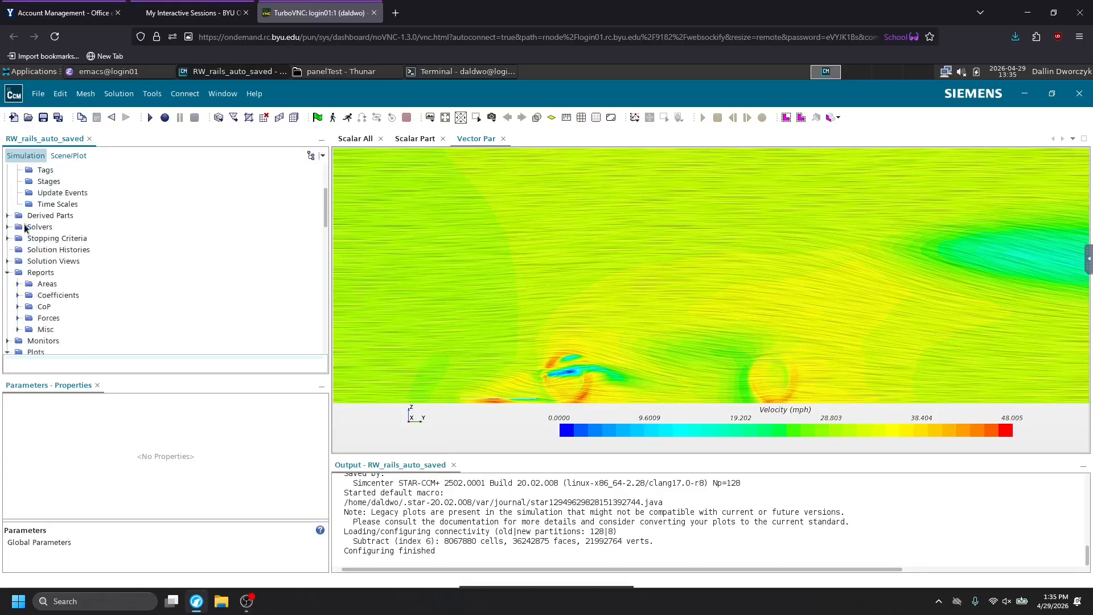
scroll(76, 263, "down", 4)
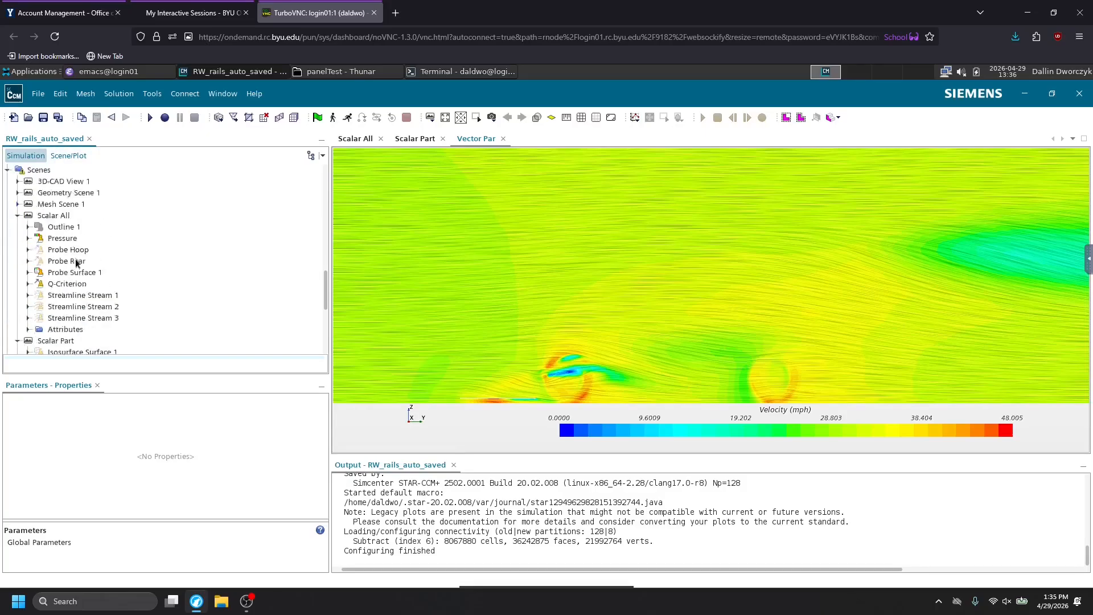
scroll(98, 263, "down", 4)
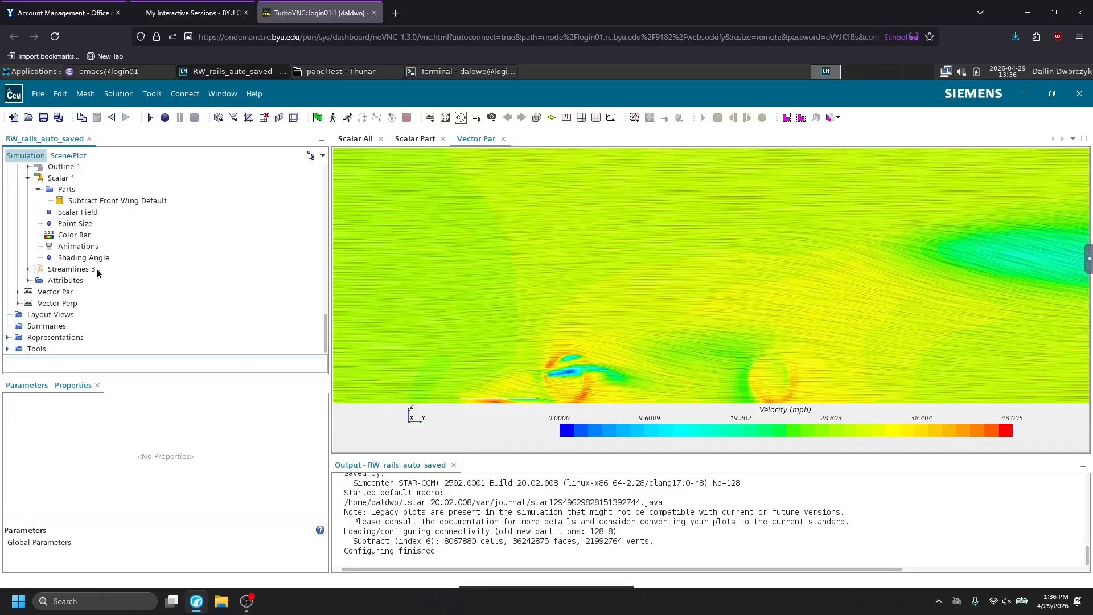
left_click(55, 293)
left_click(56, 292)
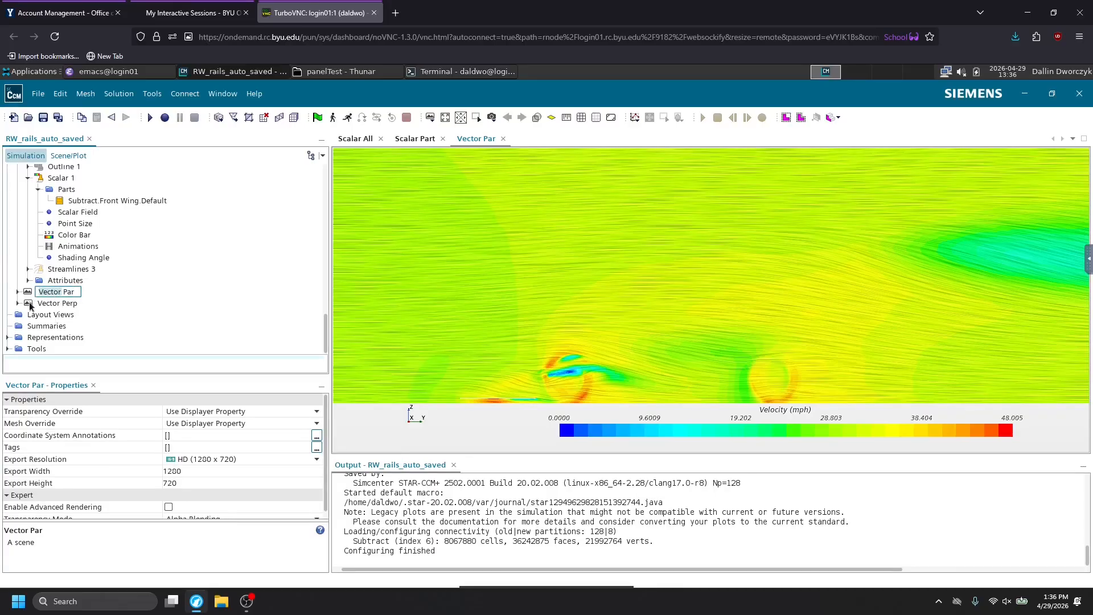
left_click(31, 305)
scroll(31, 305, "up", 4)
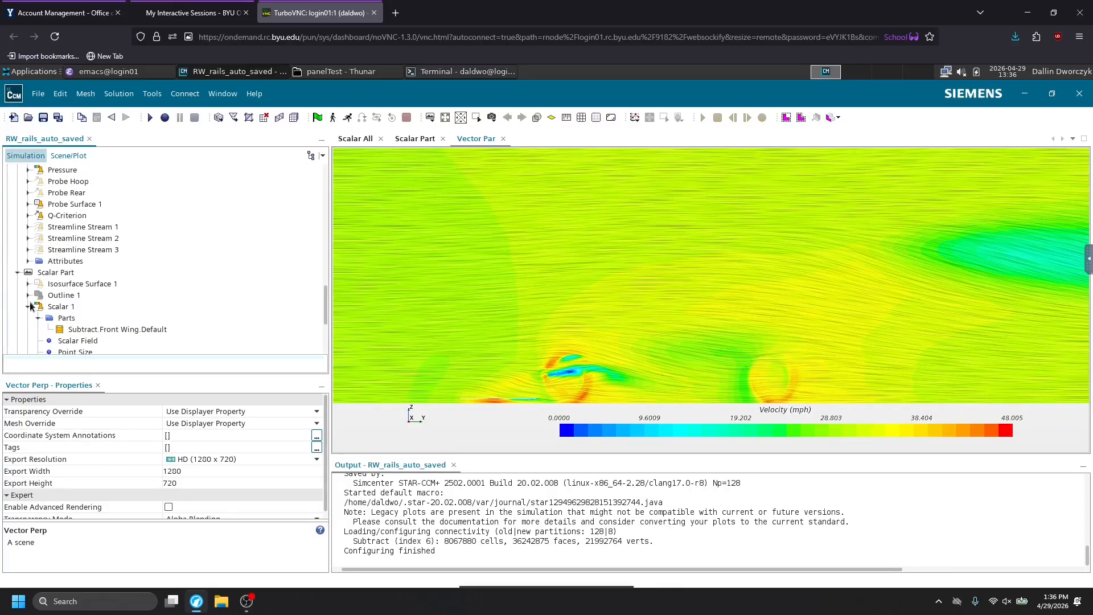
scroll(30, 305, "down", 4)
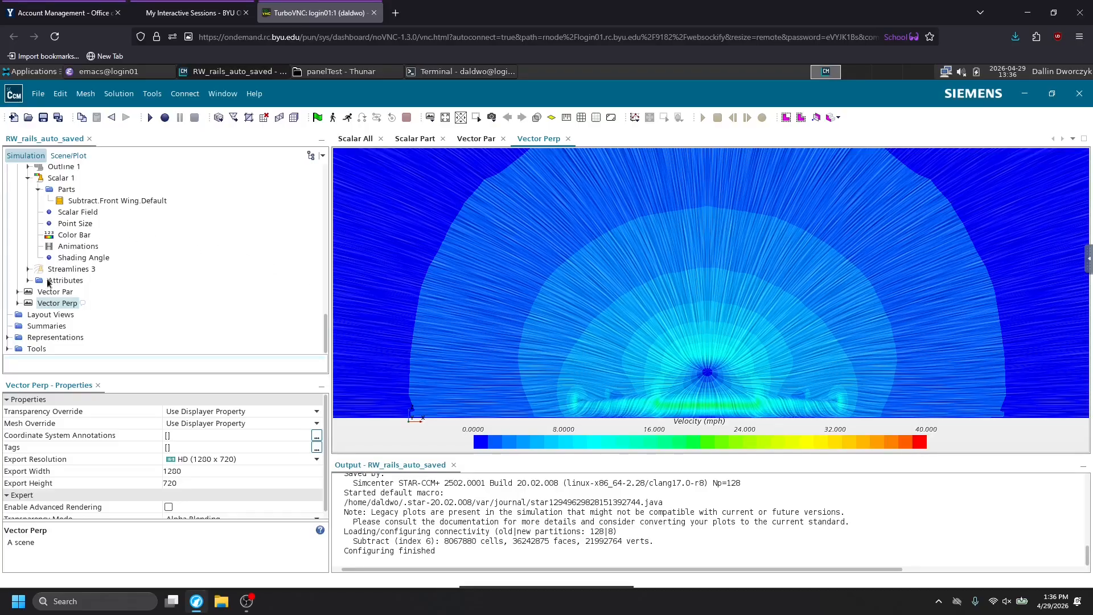
scroll(51, 287, "up", 1)
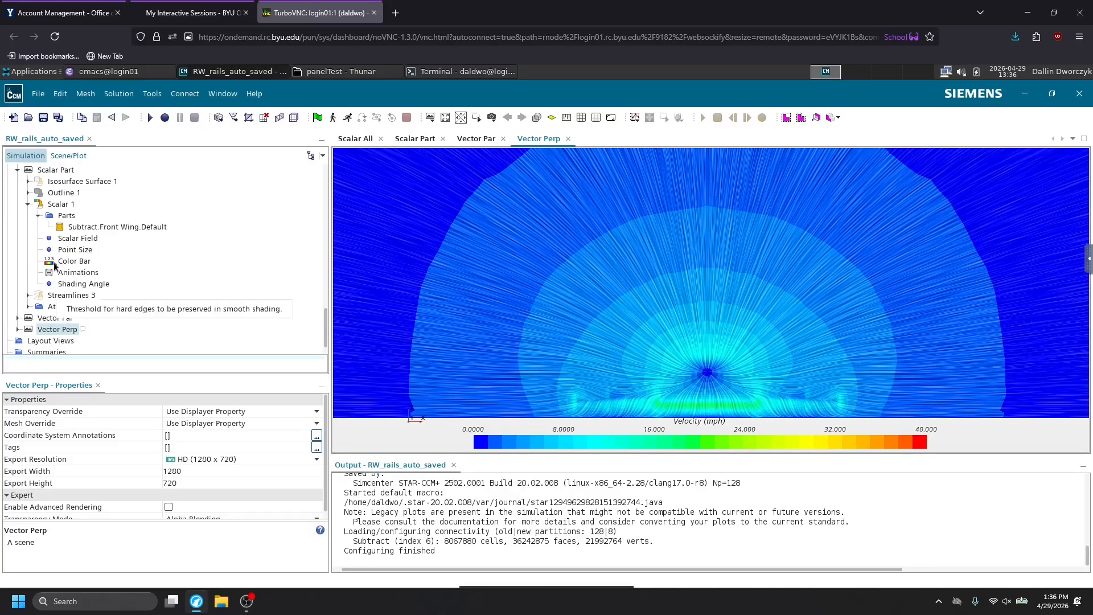
scroll(54, 285, "up", 3)
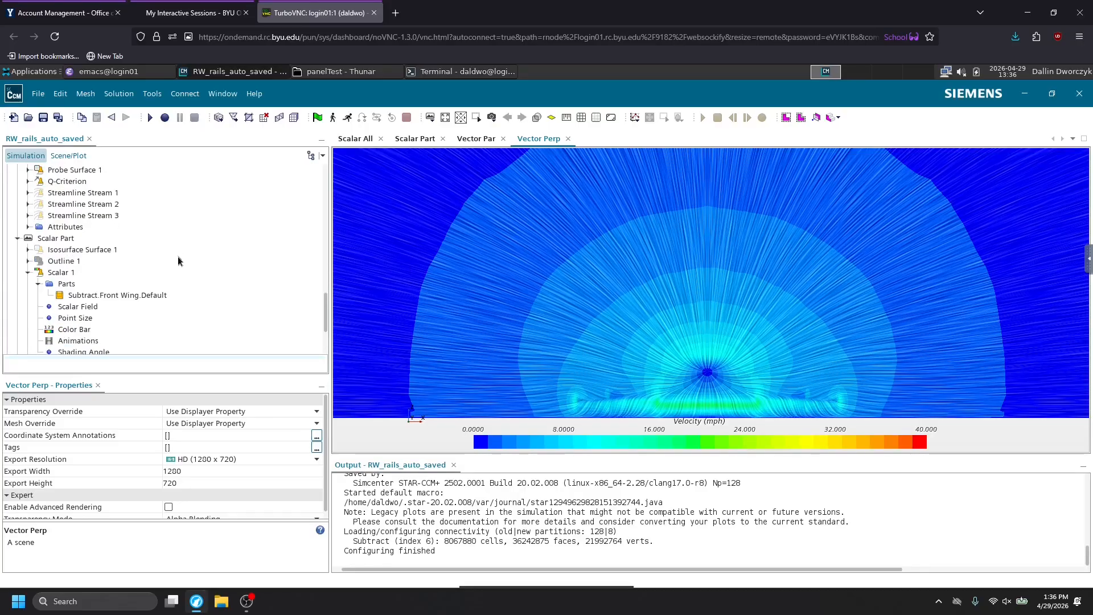
left_click(18, 239)
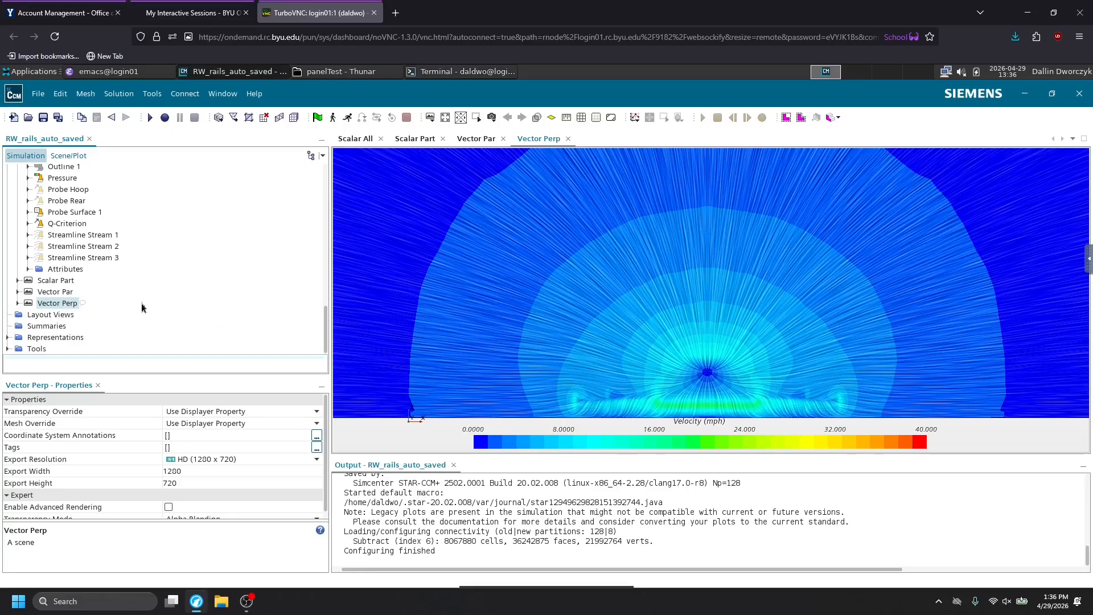
Set the single-section offset of the derived part Plane PerpV to 0.25 m.
scroll(165, 311, "up", 10)
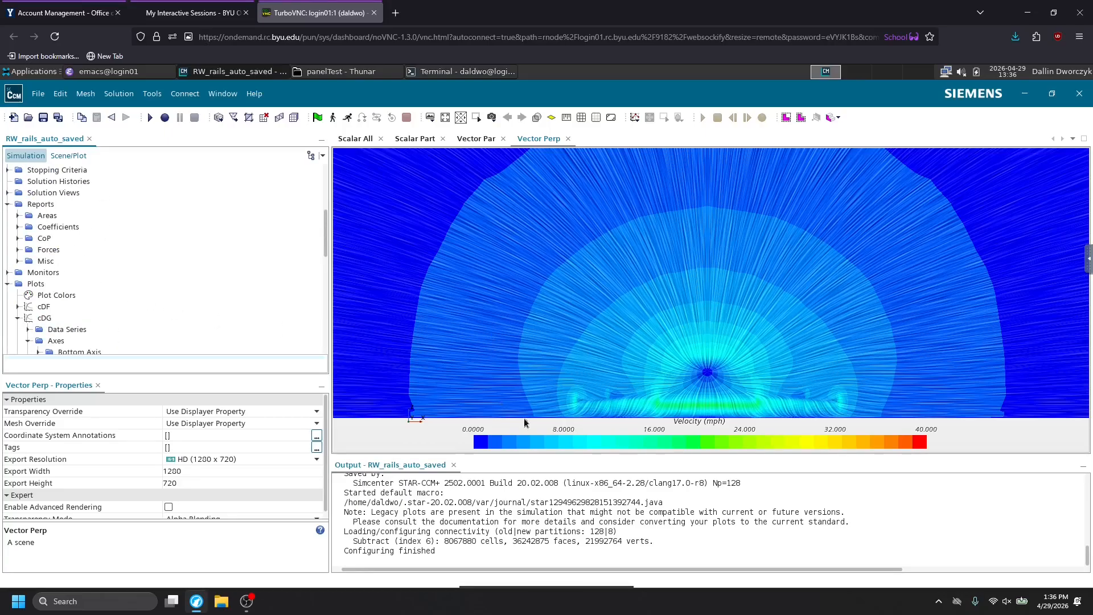
scroll(105, 338, "up", 5)
scroll(97, 309, "down", 10)
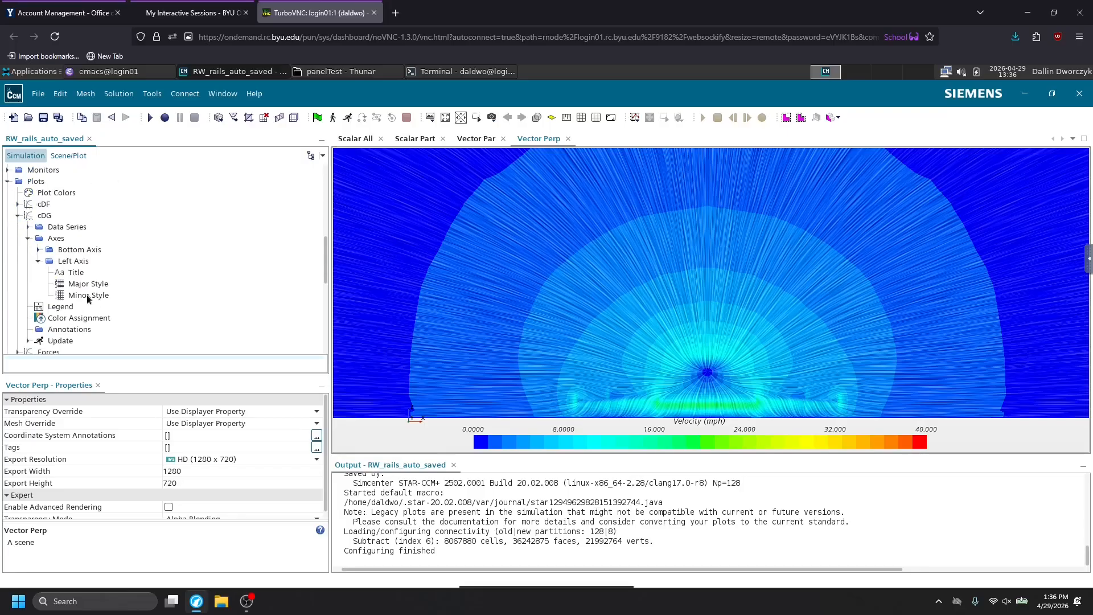
scroll(31, 220, "up", 10)
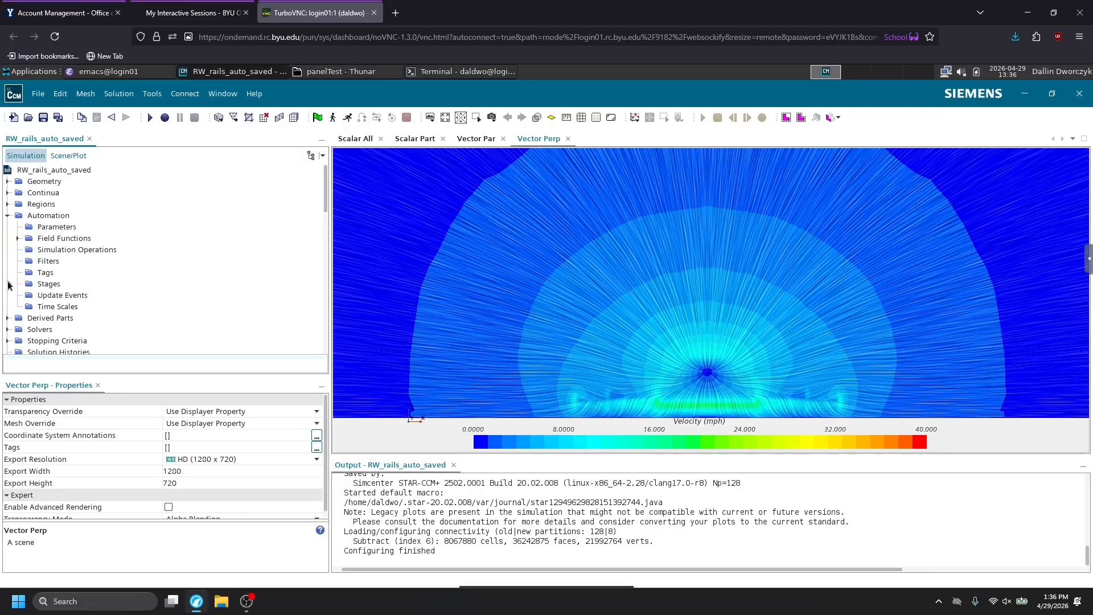
left_click(7, 319)
scroll(57, 285, "up", 5)
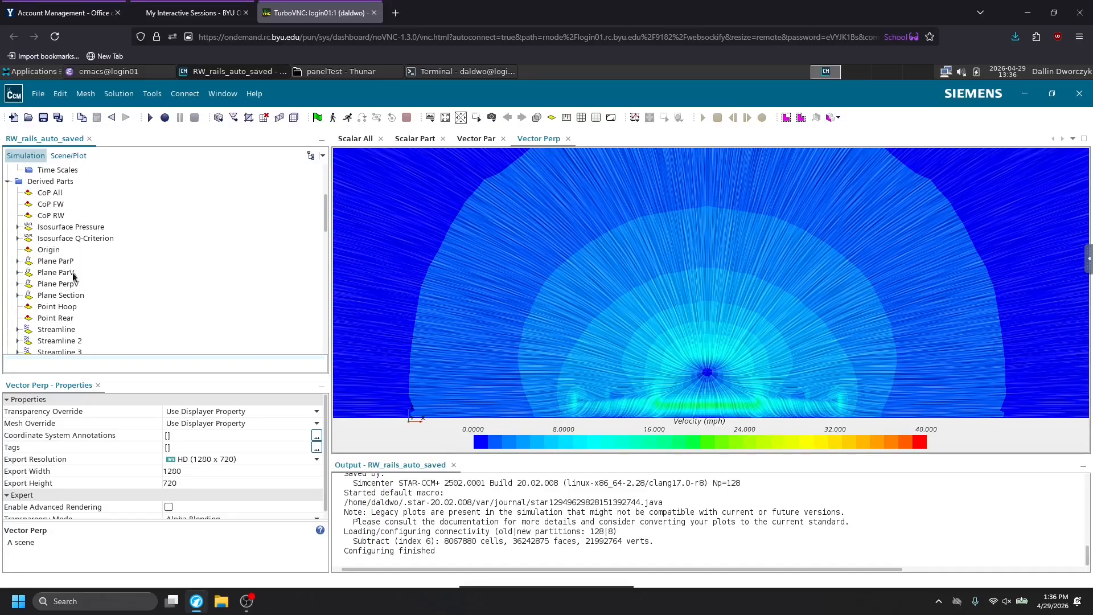
left_click(67, 284)
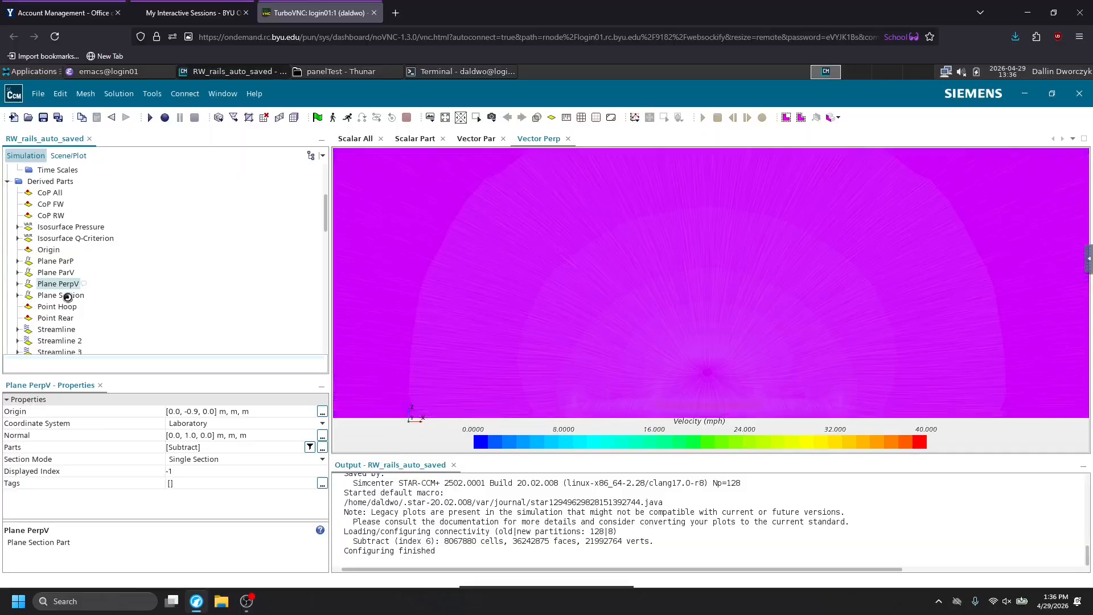
left_click(17, 283)
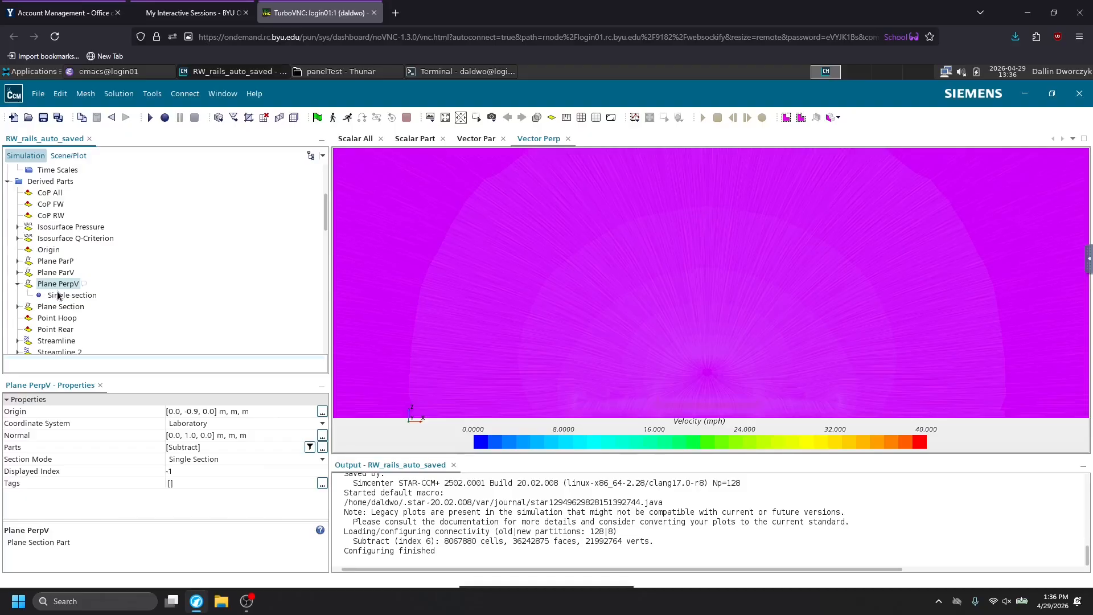
left_click(62, 295)
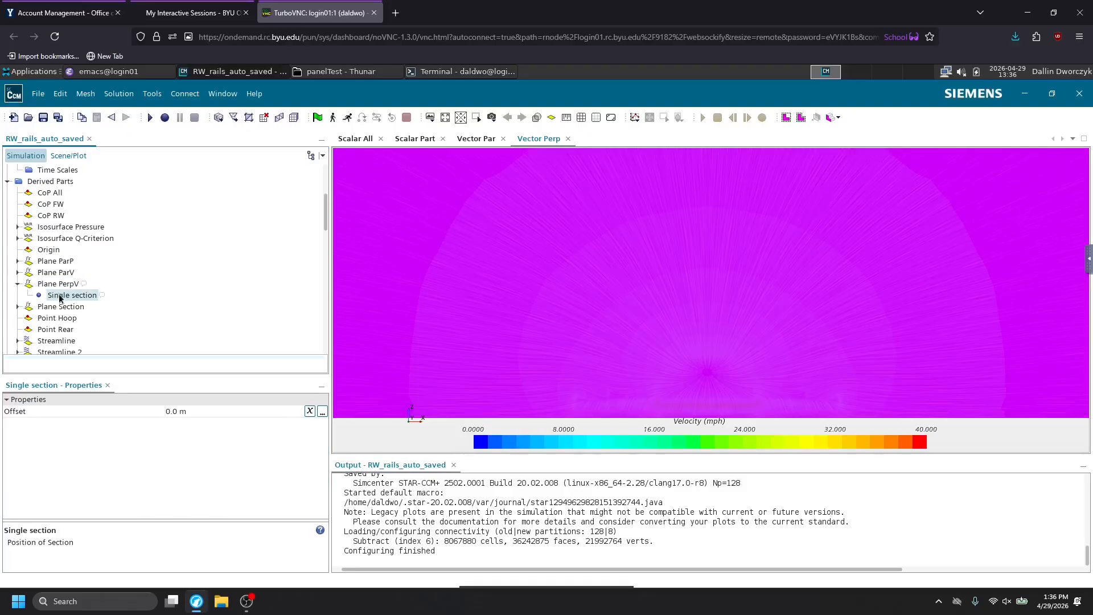
left_click(185, 417)
key("ctrl+a")
type("0.25")
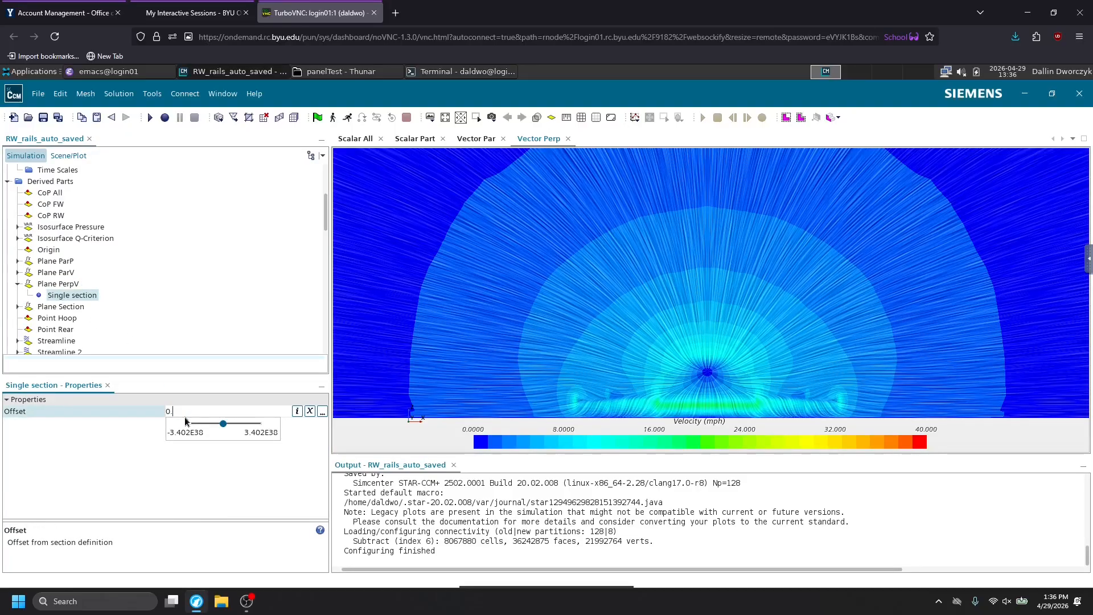
key("Return")
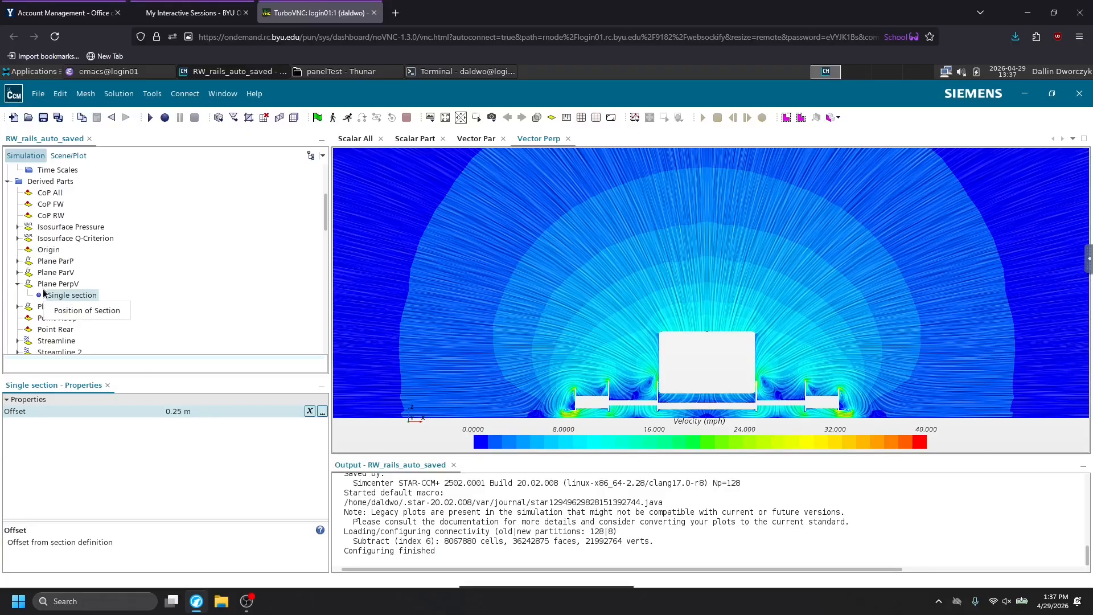
Set the single-section offset of the derived part Plane PerpV to 0 m.
left_click(175, 411)
type("0")
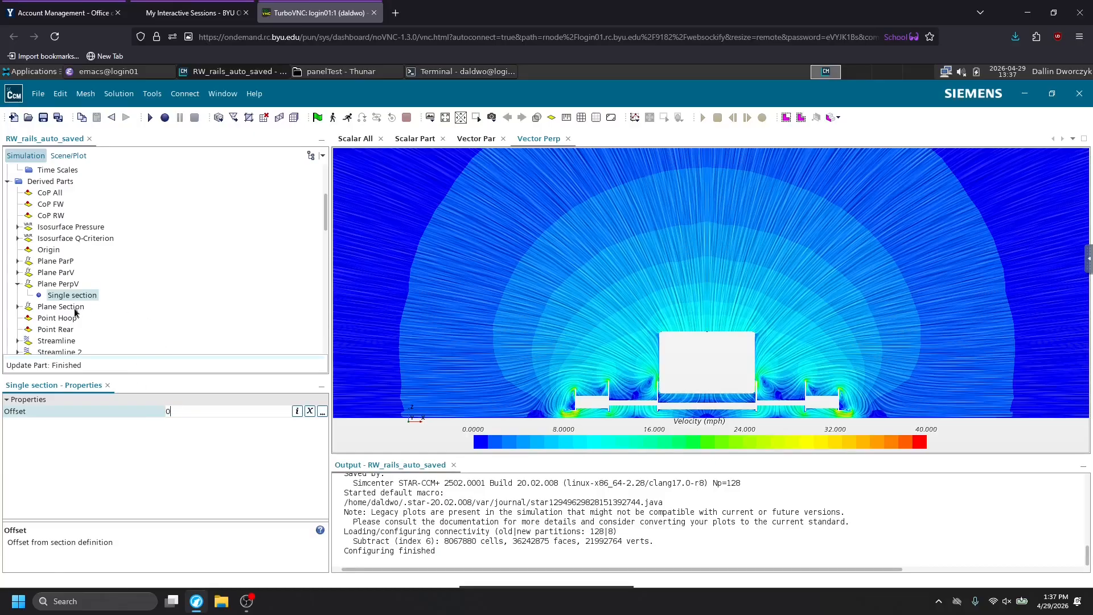
key("Return")
Check the Streamline derived part's properties and select the Vector Par scene in the simulation tree.
scroll(74, 312, "down", 1)
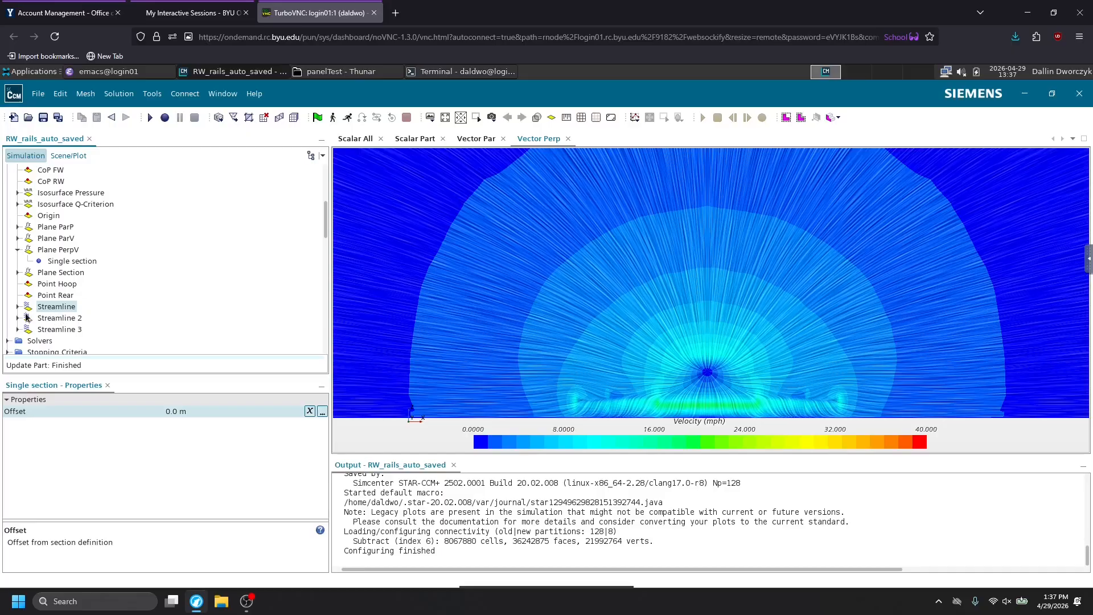
scroll(46, 288, "down", 1)
left_click(51, 272)
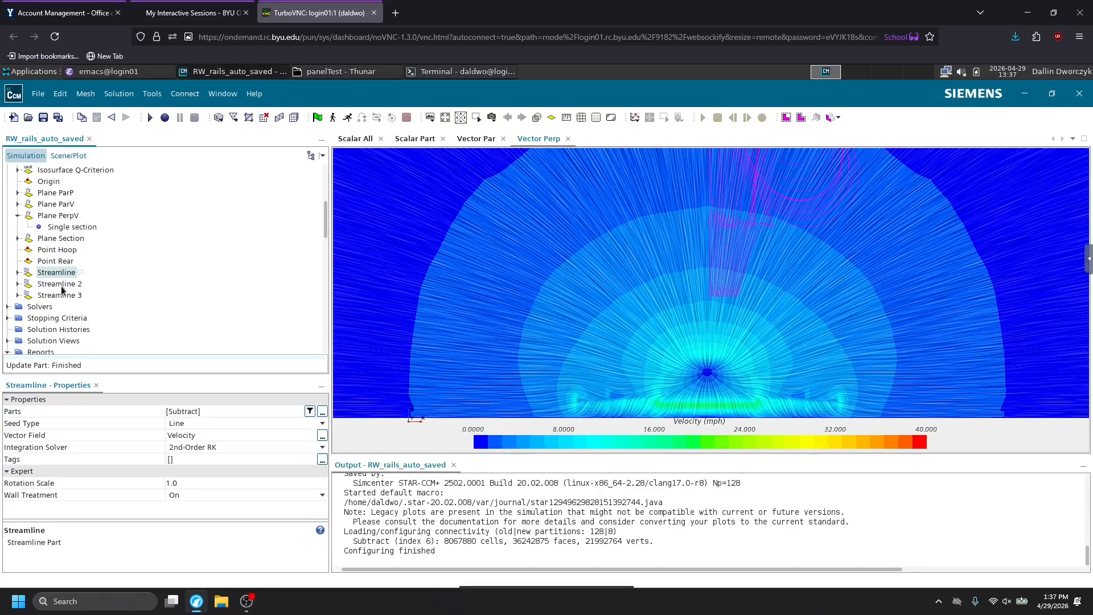
scroll(46, 289, "down", 10)
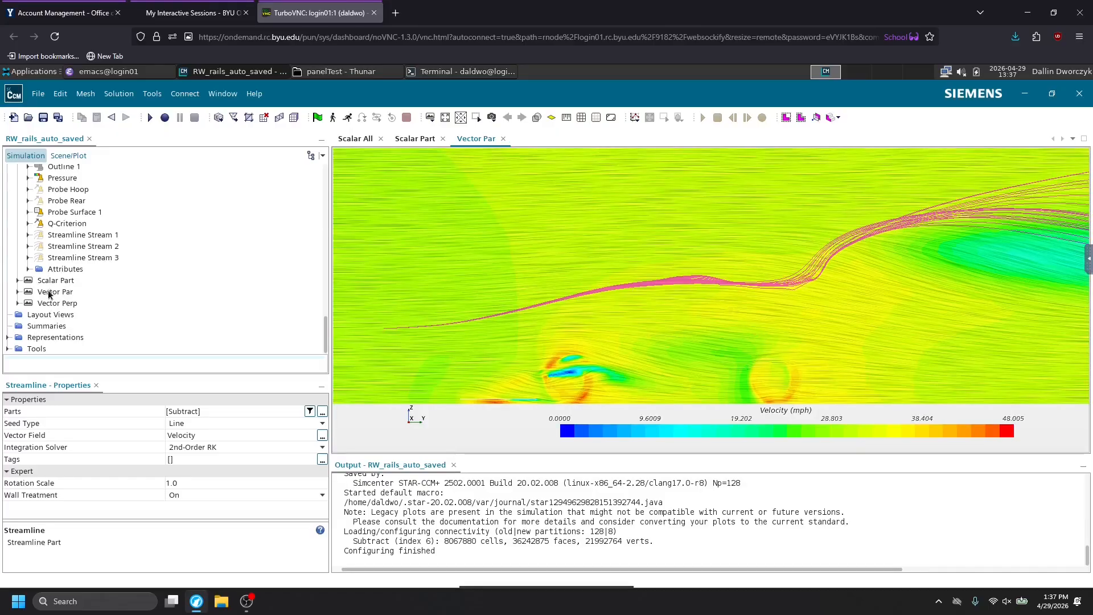
left_click(28, 296)
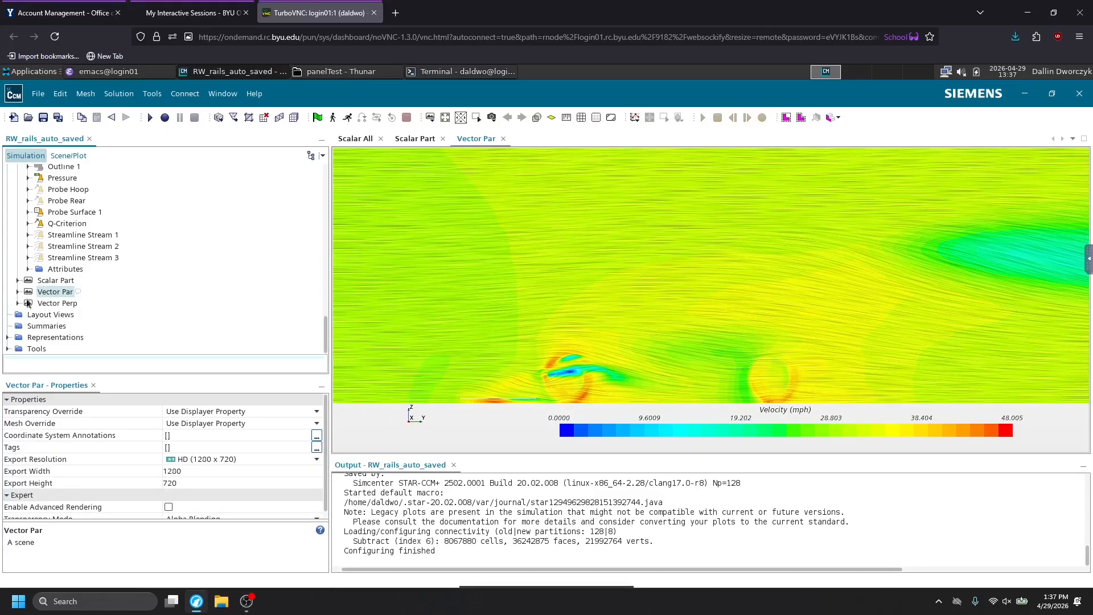
Open the timeline of Screenplay 2 from the Screenplays under Tools.
left_click(8, 348)
scroll(26, 310, "down", 1)
left_click(18, 318)
left_click(52, 331)
left_click(57, 343)
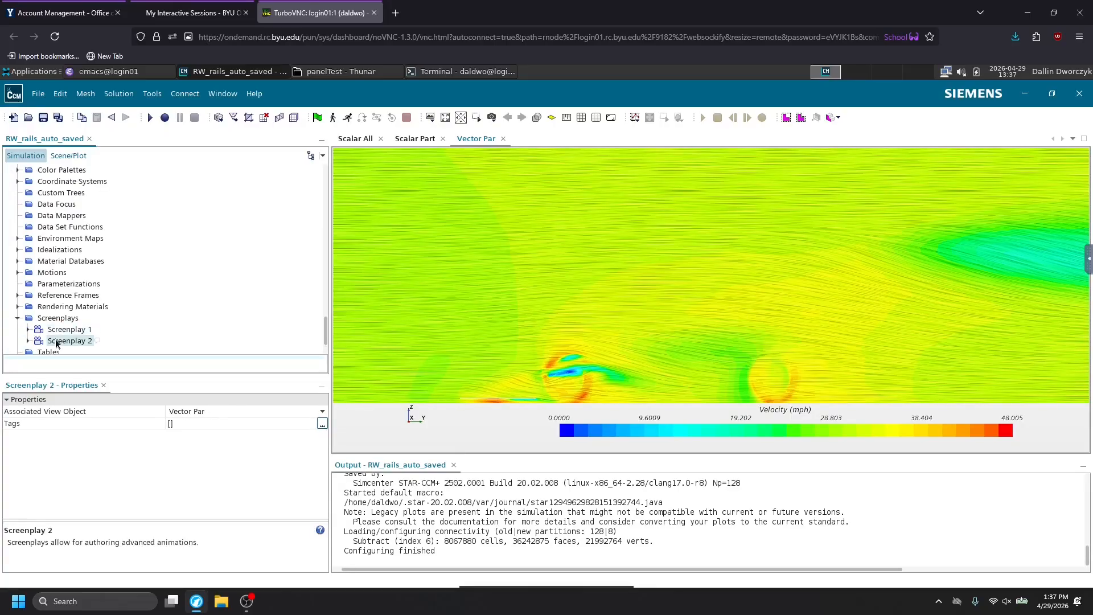
double_click(57, 340)
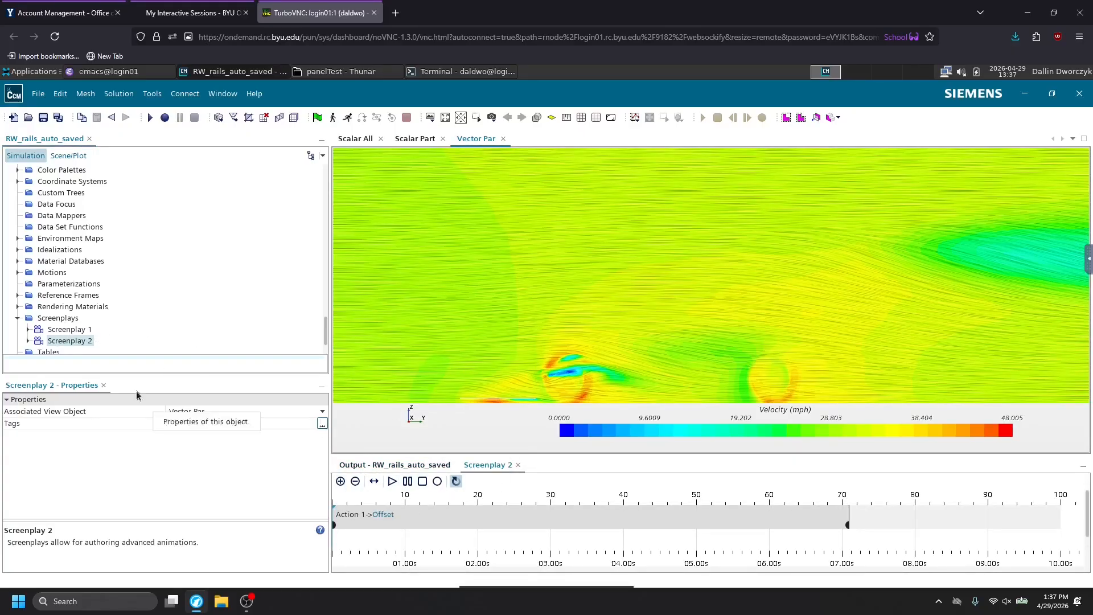
Expand Screenplay 2 down to the Offset keyframes of Action 1.
left_click(27, 340)
scroll(29, 341, "down", 2)
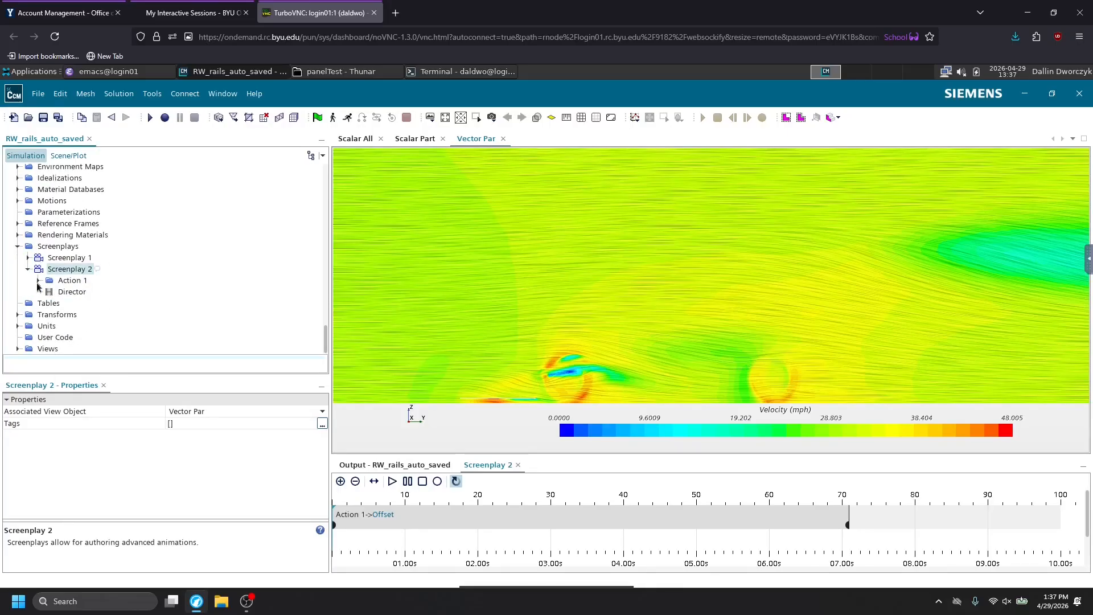
left_click(38, 281)
left_click(48, 291)
Play the Screenplay 2 animation to sweep the section plane through the car, pause it partway, and stop it.
left_click(392, 481)
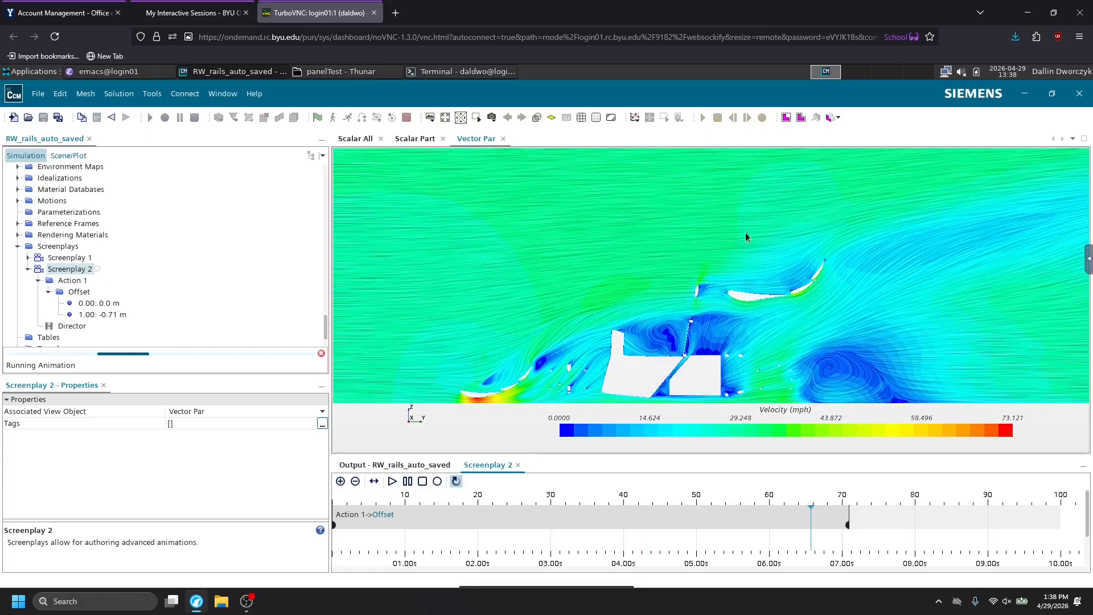
left_click(408, 484)
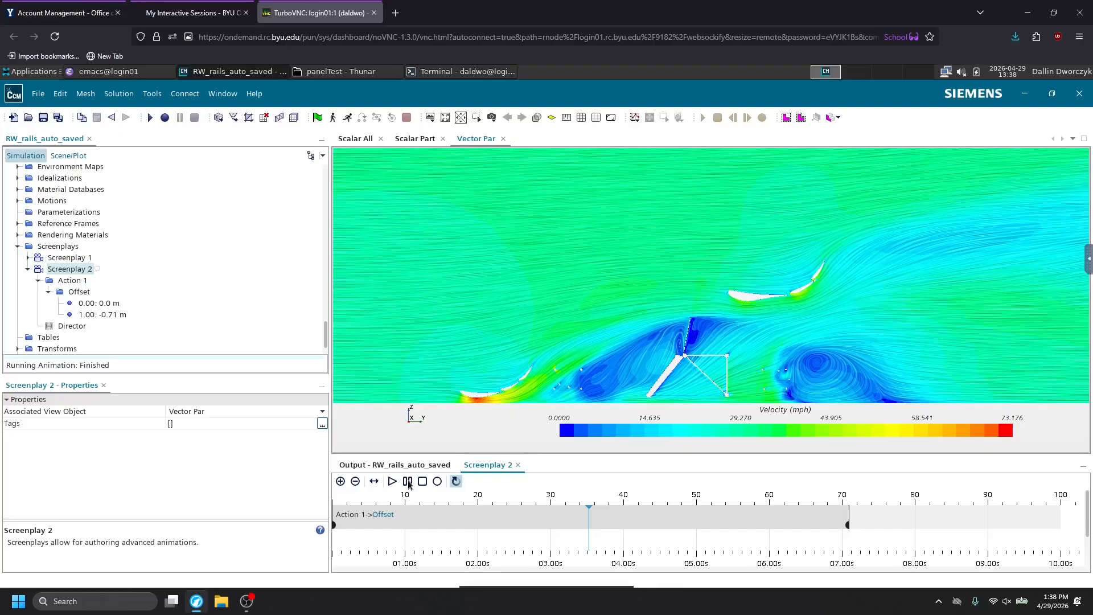
left_click(421, 481)
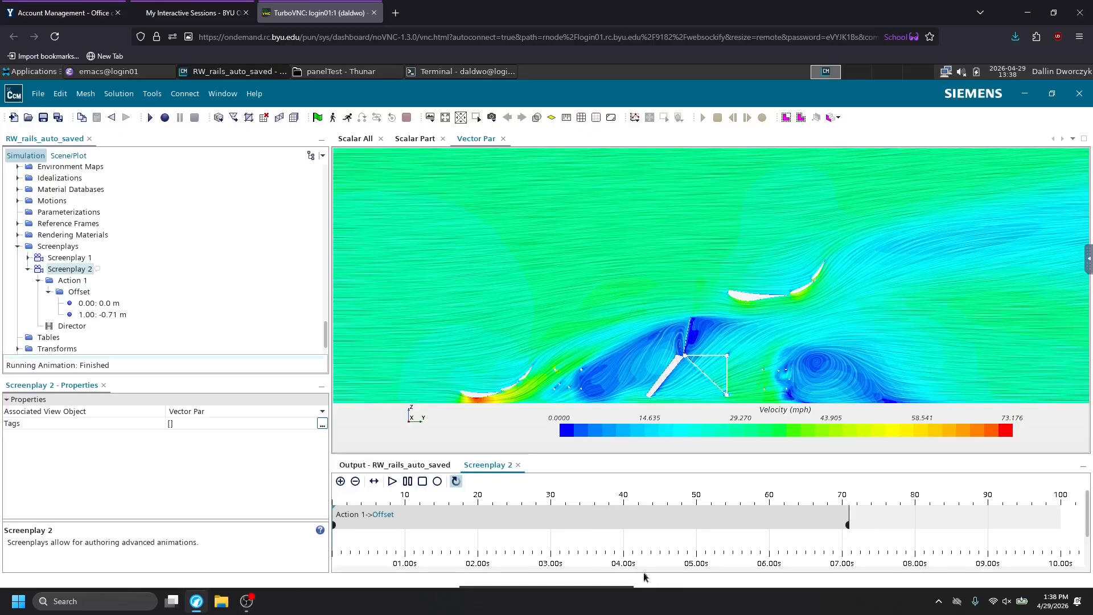